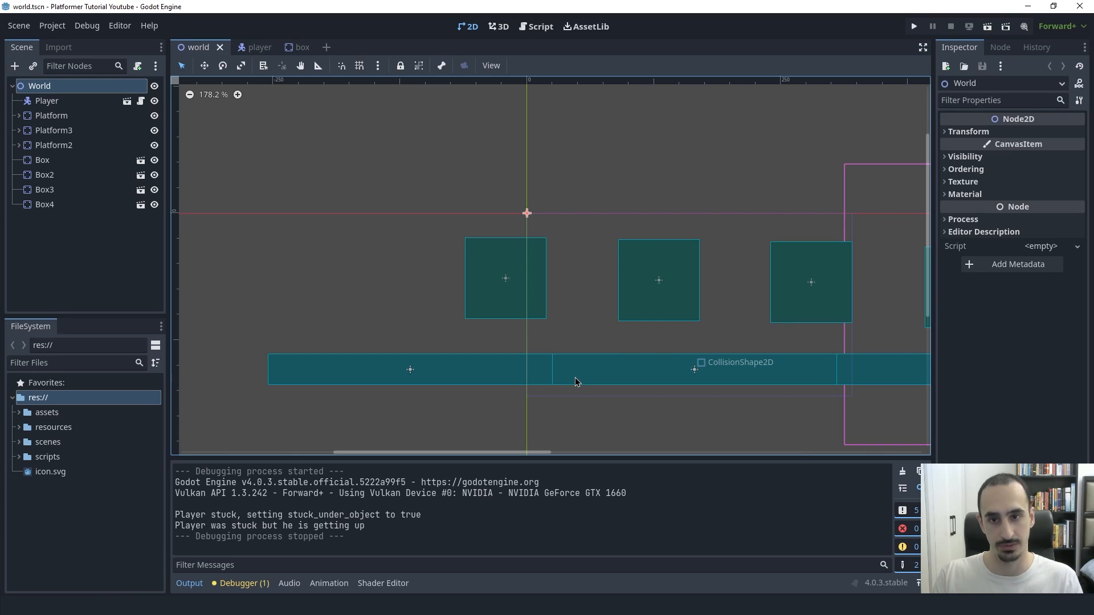
Create a new scene with a TileMap node as its root.
left_click(327, 48)
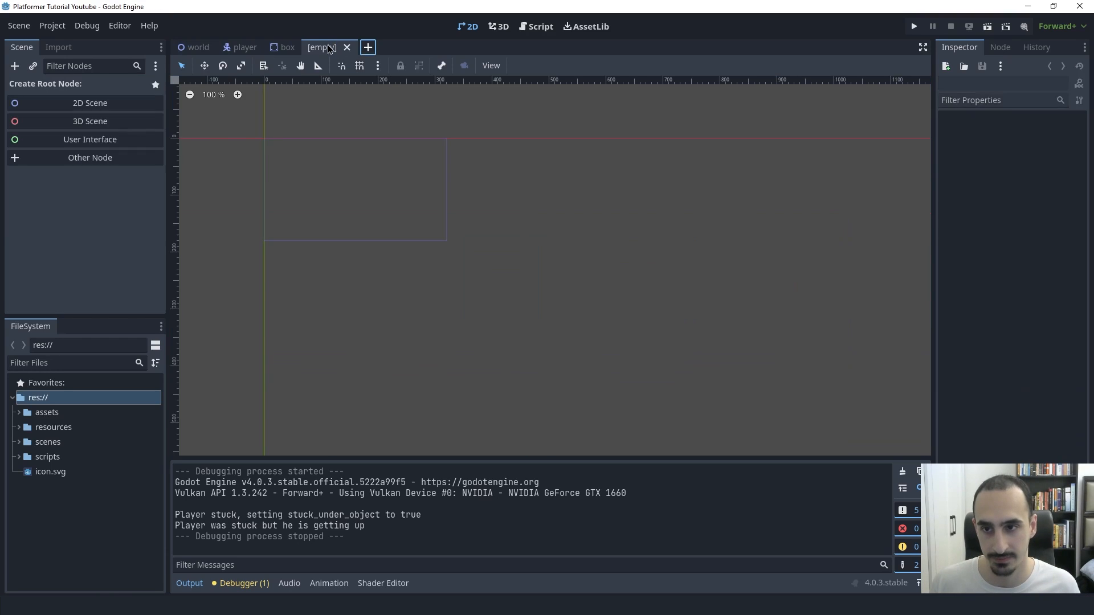
left_click(90, 158)
type("tilemap")
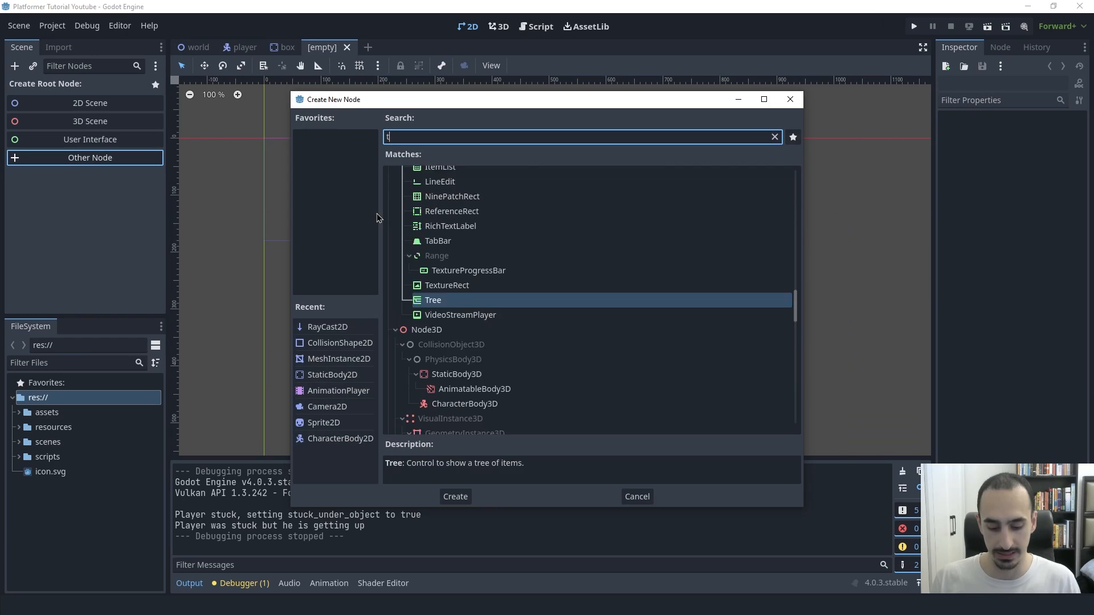
left_click(470, 493)
middle_click_drag(423, 219, 606, 303)
scroll(581, 257, "up", 6)
middle_click_drag(546, 171, 541, 194)
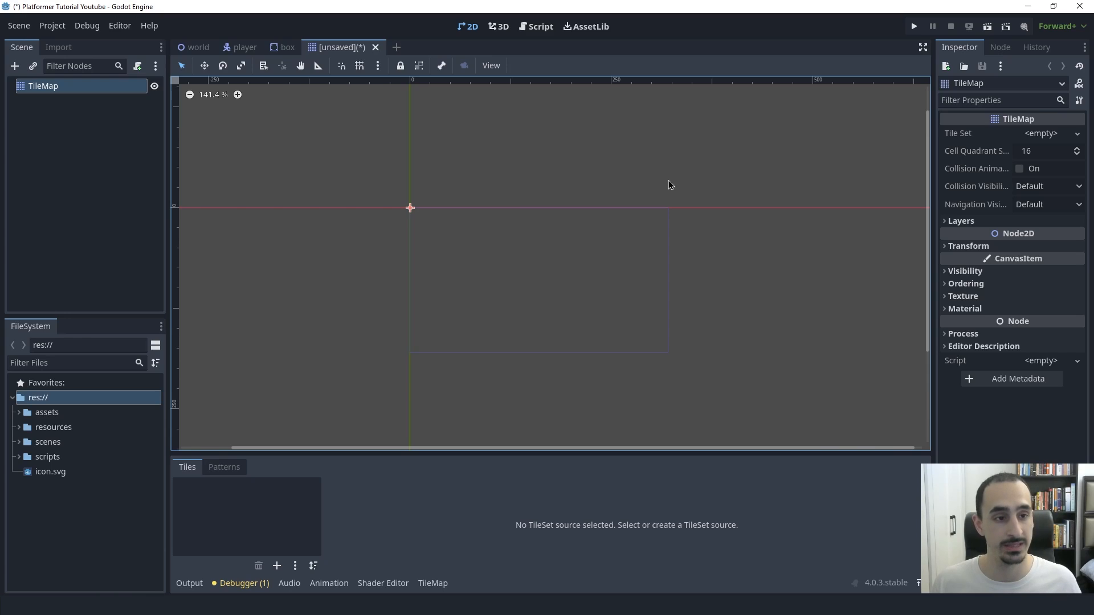
Assign a new TileSet to the TileMap and save it as default_tileset.tres in the resources folder.
left_click(1039, 134)
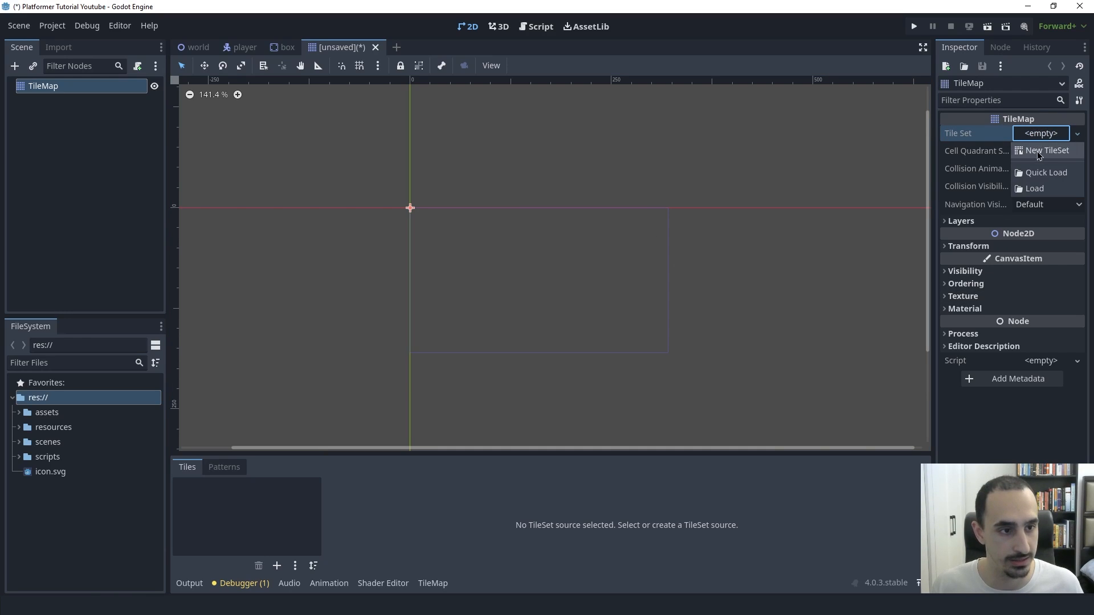
left_click(1048, 152)
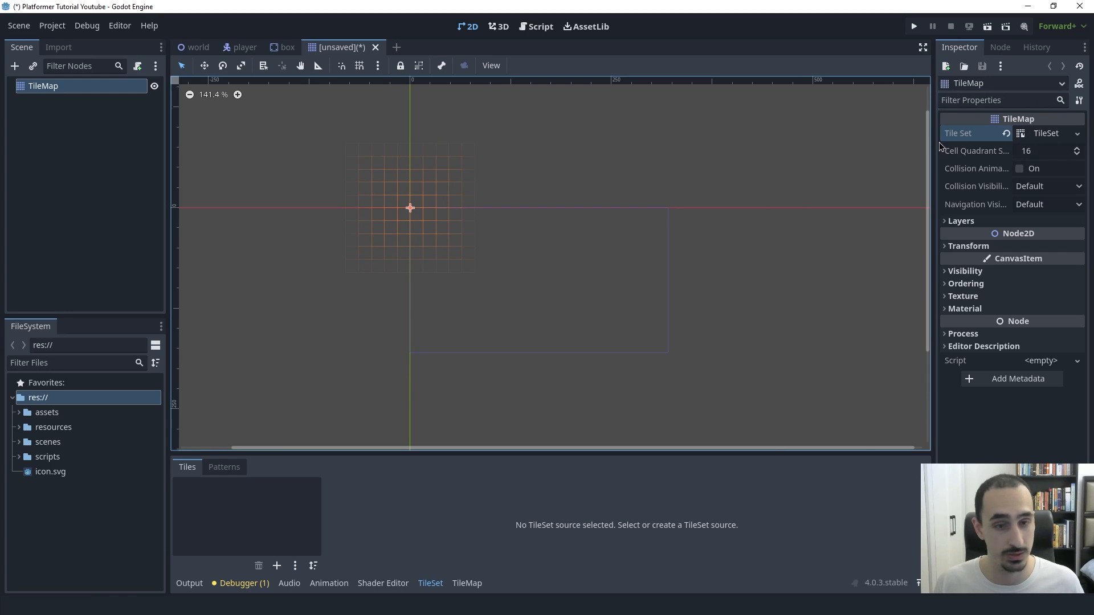
left_click(1048, 134)
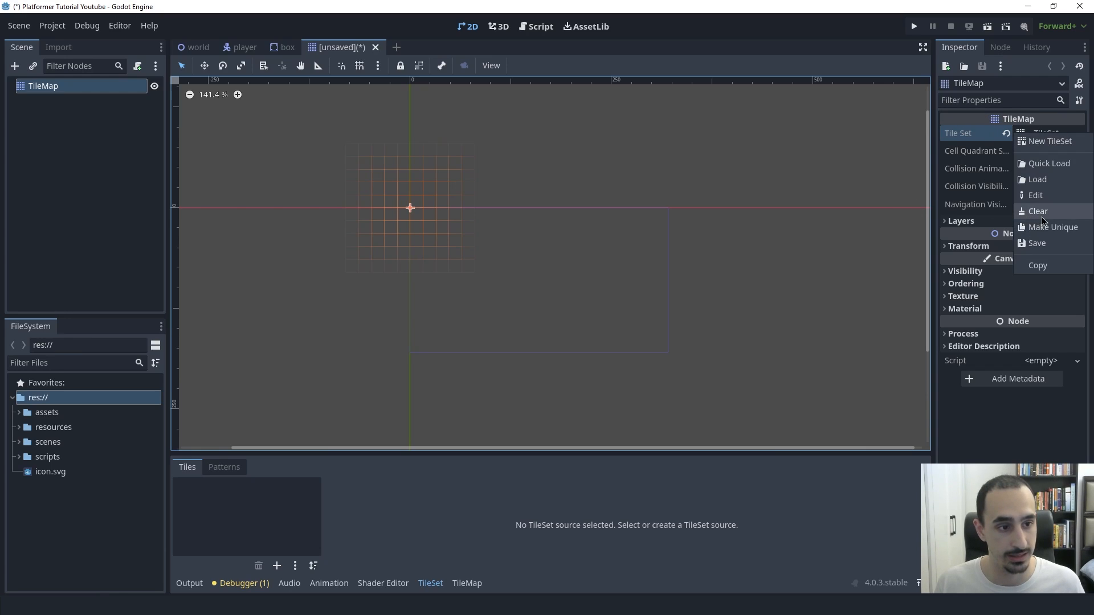
left_click(1037, 243)
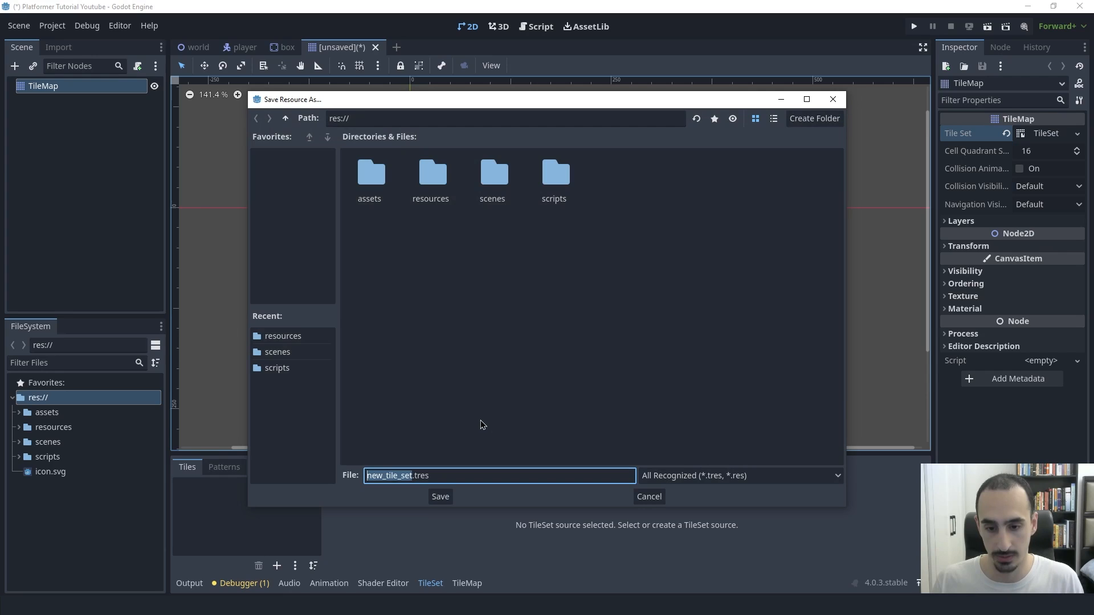
type("default_tileset")
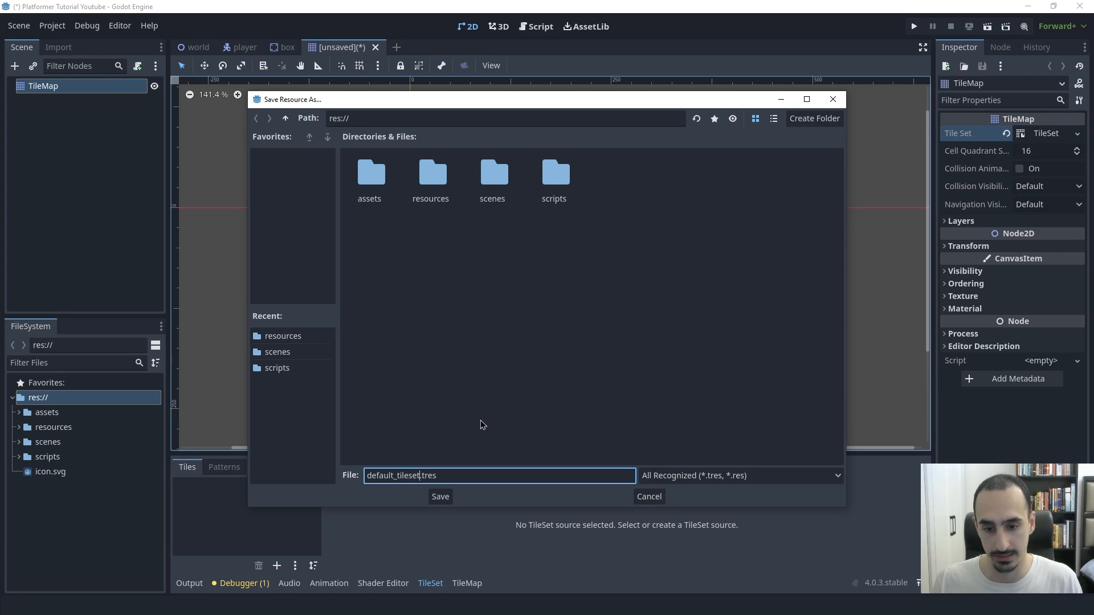
double_click(439, 193)
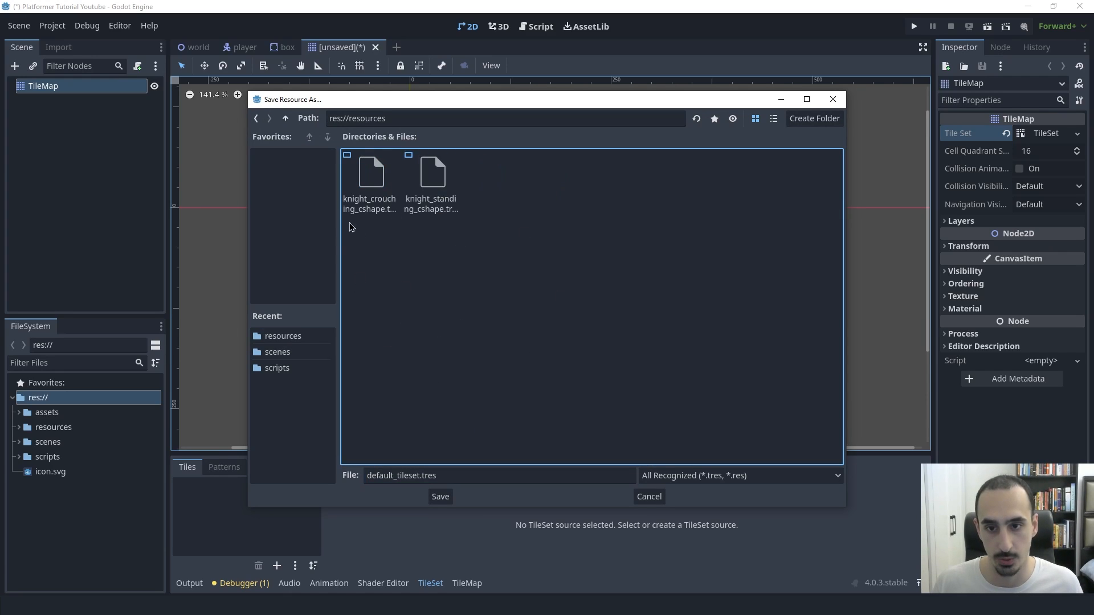
left_click(447, 498)
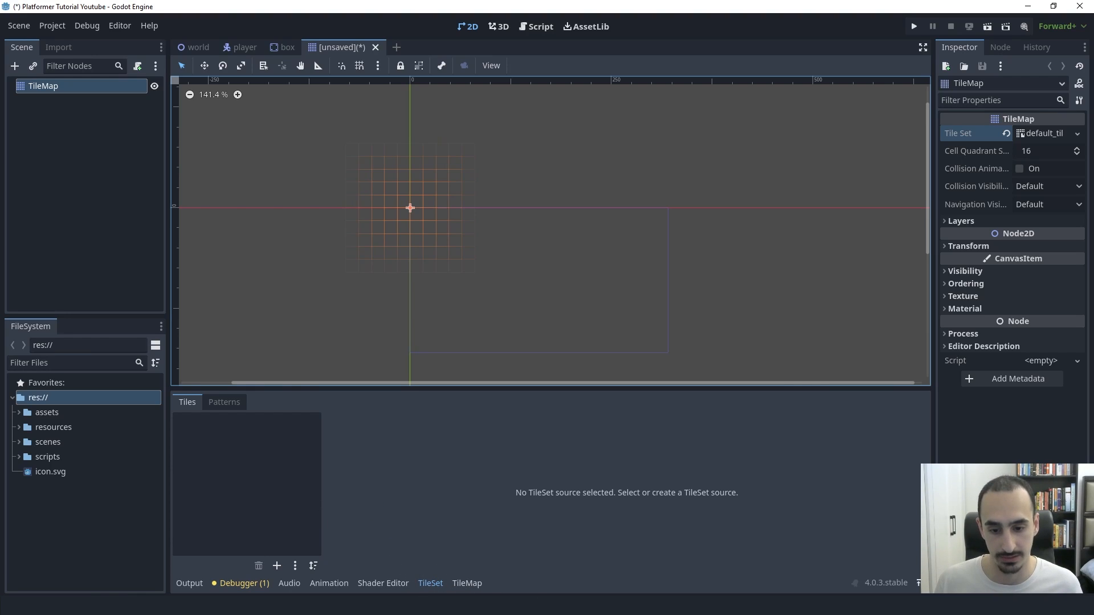
Reselect the TileMap node and compare its TileMap and TileSet editors.
left_click(152, 193)
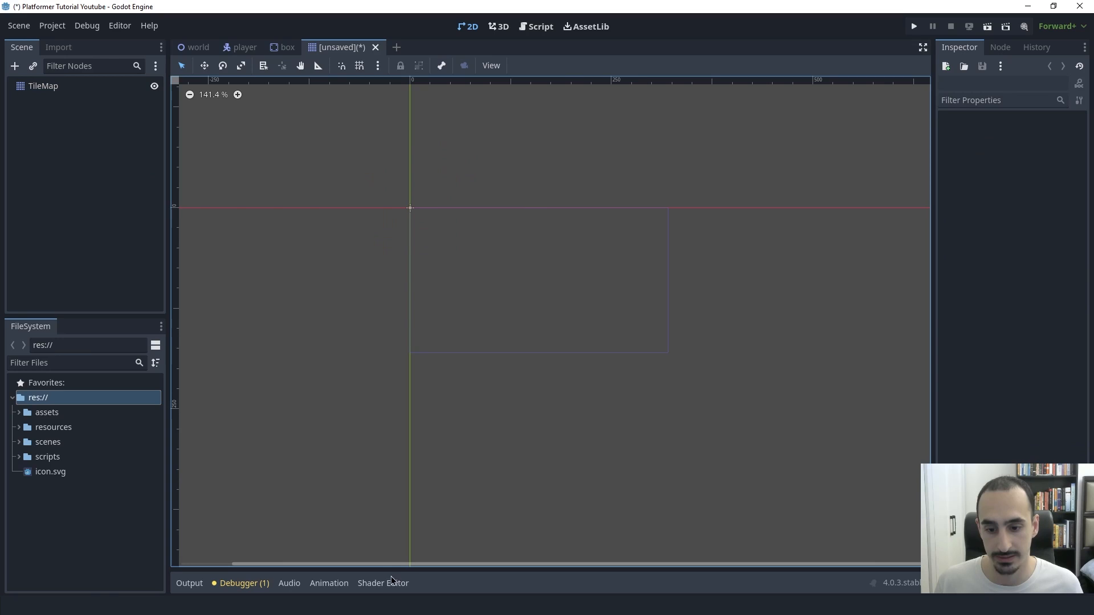
left_click(90, 89)
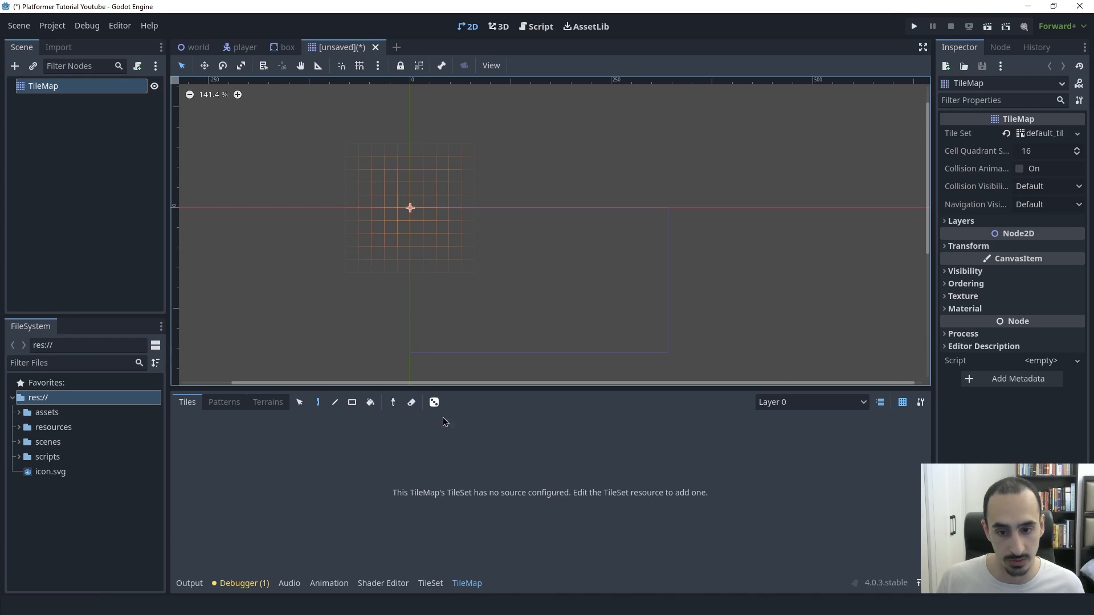
left_click(431, 583)
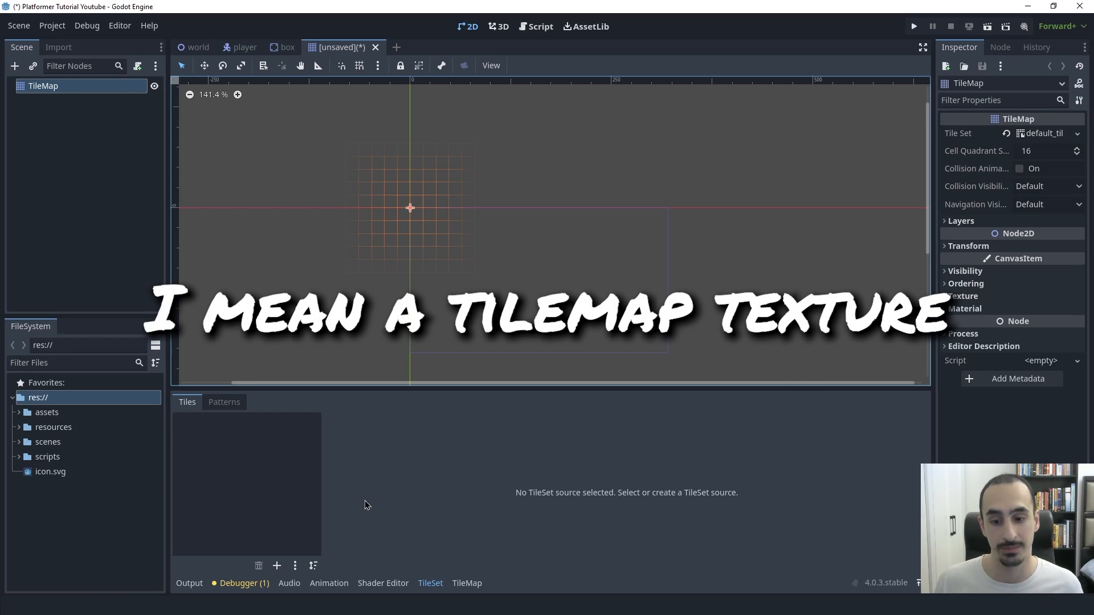
Import forest_platformer_tileset.png and Trees.png from the Foreground asset folder into the project's assets/textures folder.
double_click(64, 412)
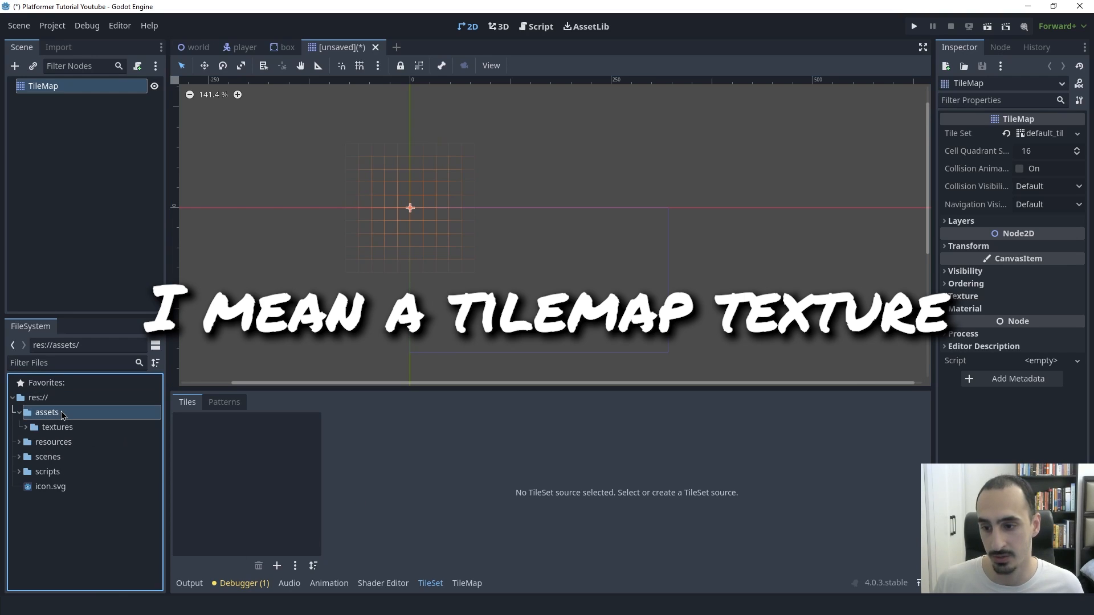
left_click(79, 429)
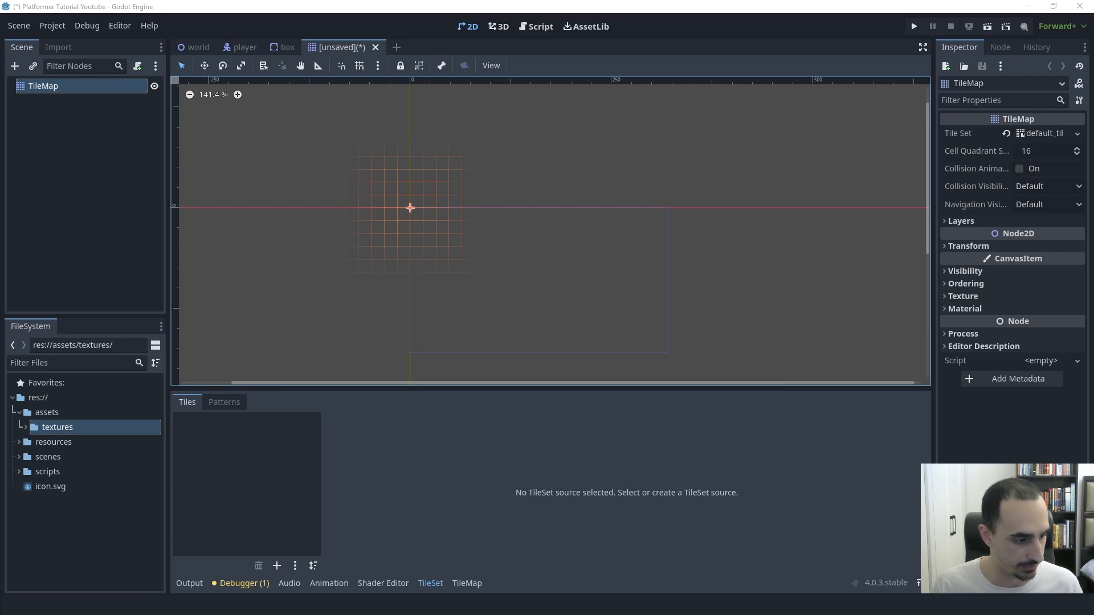
left_click_drag(1093, 123, 540, 117)
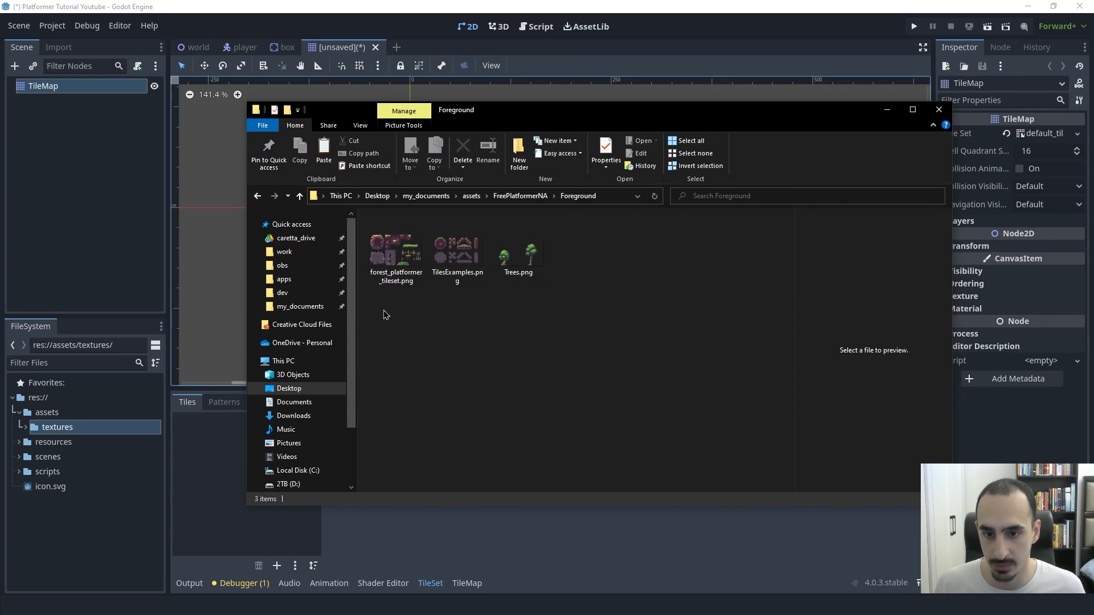
left_click(391, 278)
left_click_drag(606, 306, 520, 235)
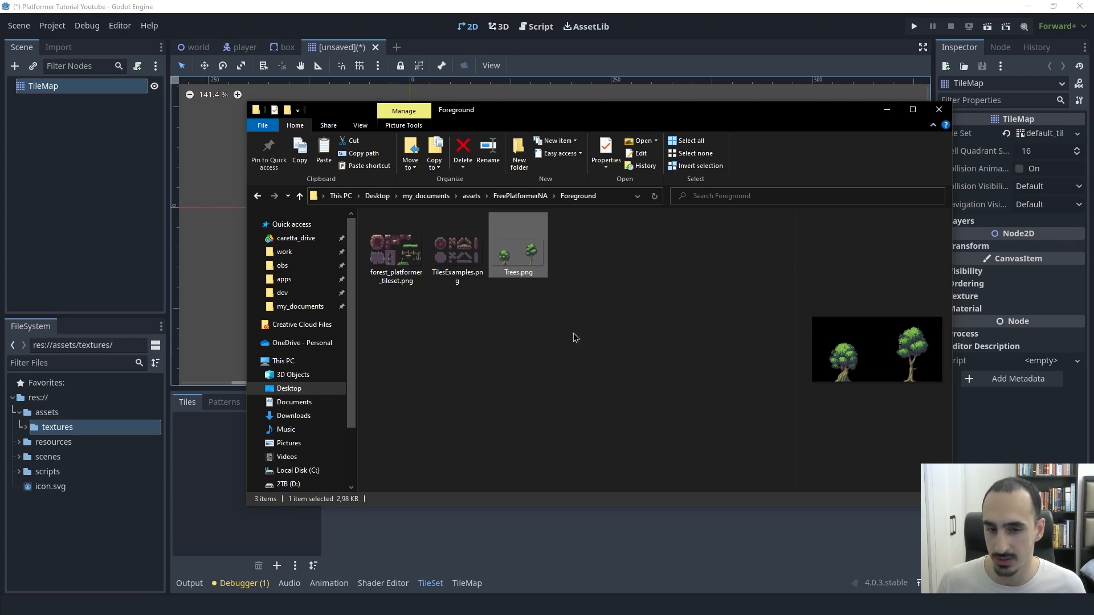
left_click(396, 251, "ctrl")
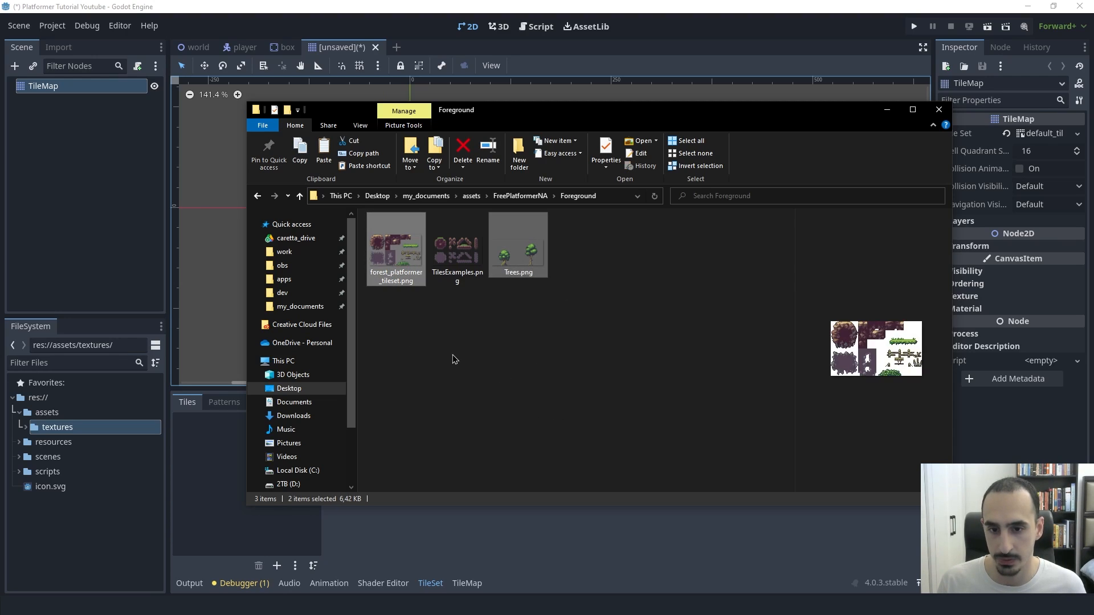
left_click_drag(399, 260, 75, 424)
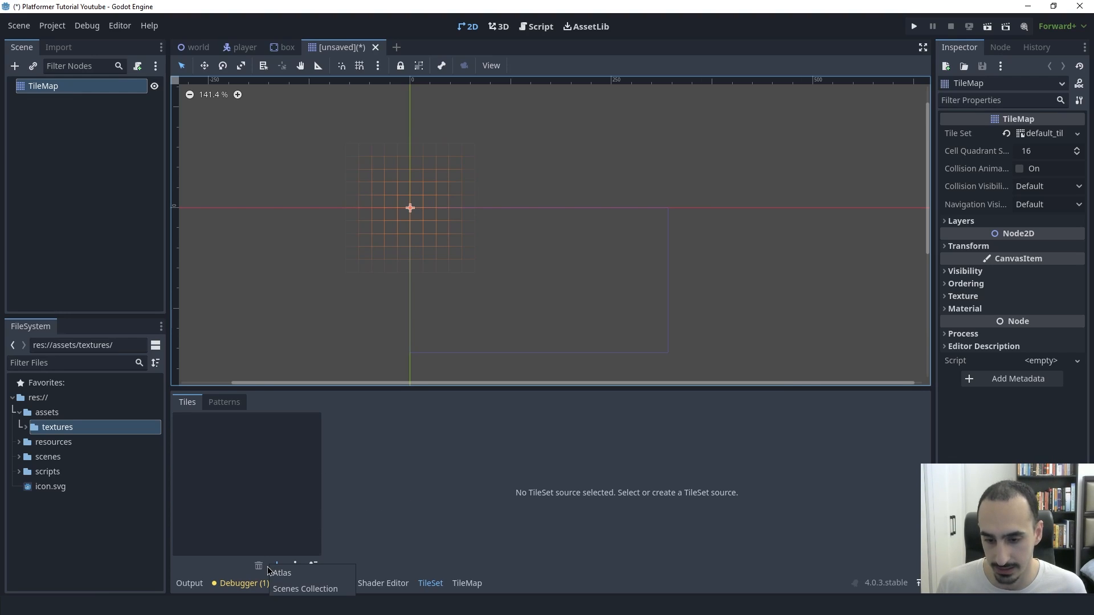
Add an atlas source to the tile set with forest_platformer_tileset.png as its texture and create its tiles automatically.
left_click(277, 566)
left_click(283, 574)
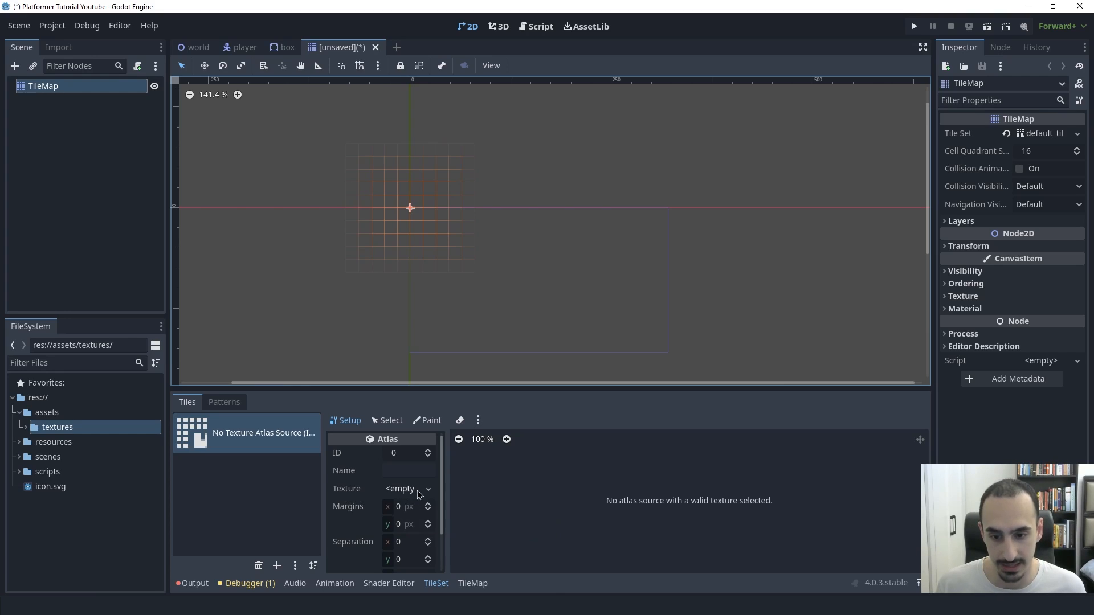
double_click(90, 428)
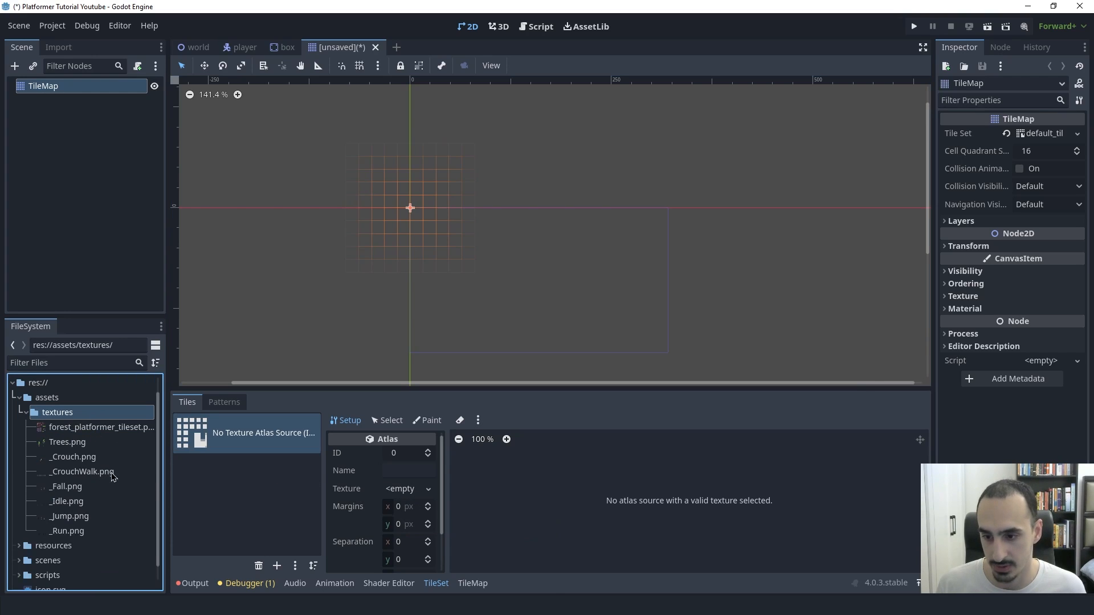
left_click(113, 429)
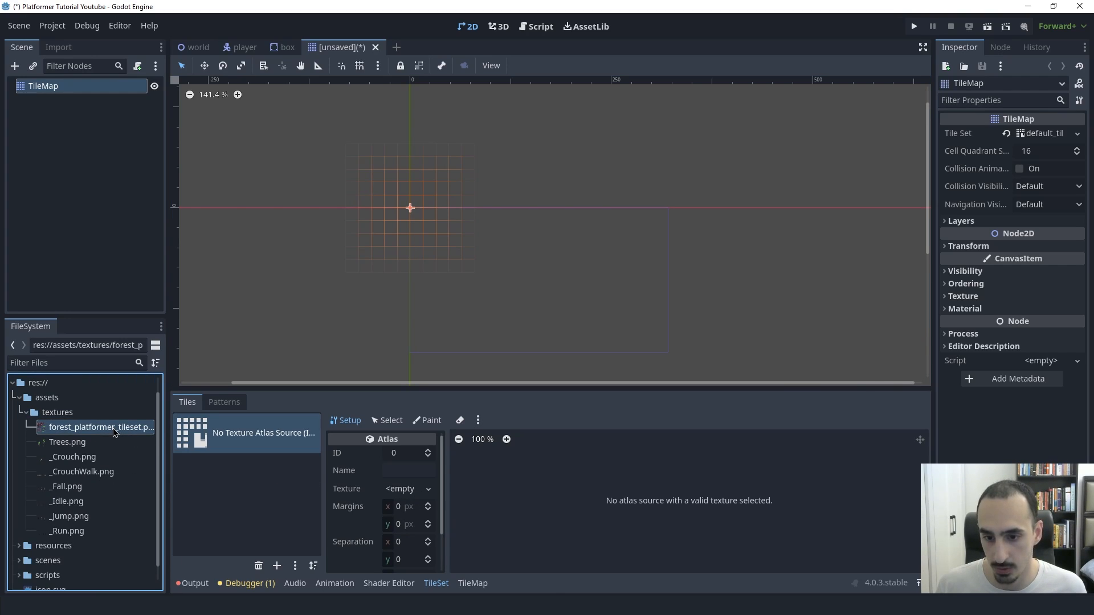
left_click_drag(113, 429, 401, 488)
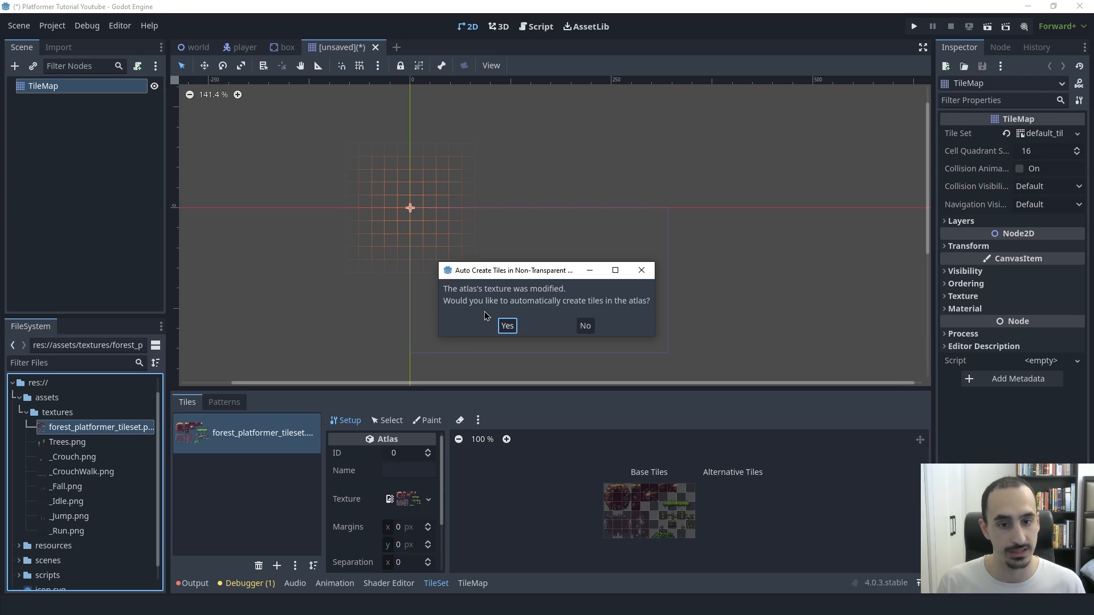
left_click(507, 325)
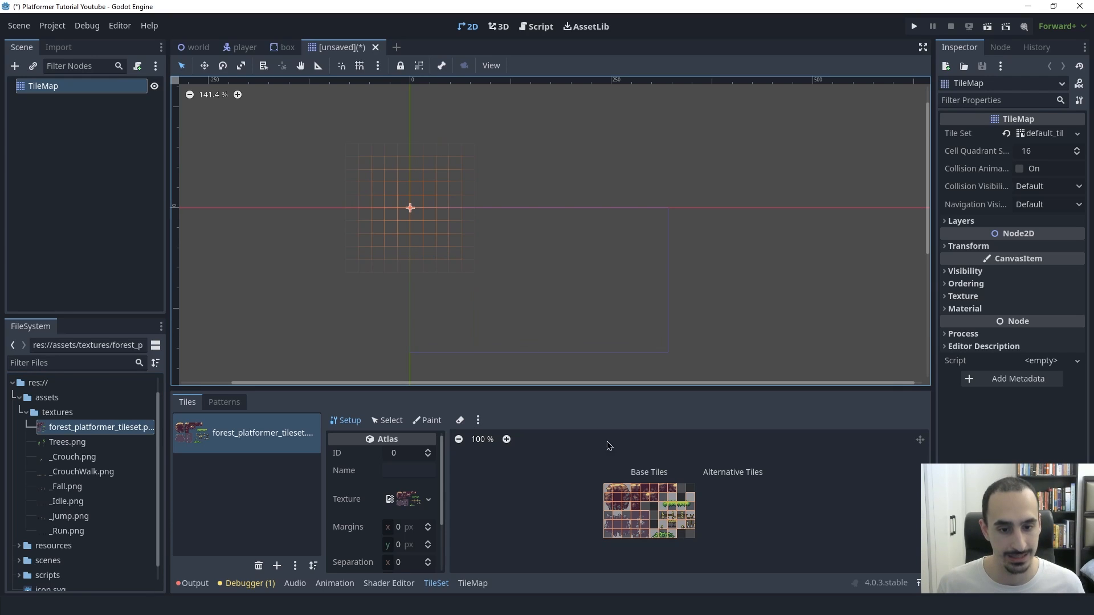
Examine the generated atlas tiles and the Tile Size and Tile Shape properties of default_tileset.tres.
left_click_drag(649, 391, 648, 314)
scroll(550, 460, "up", 5)
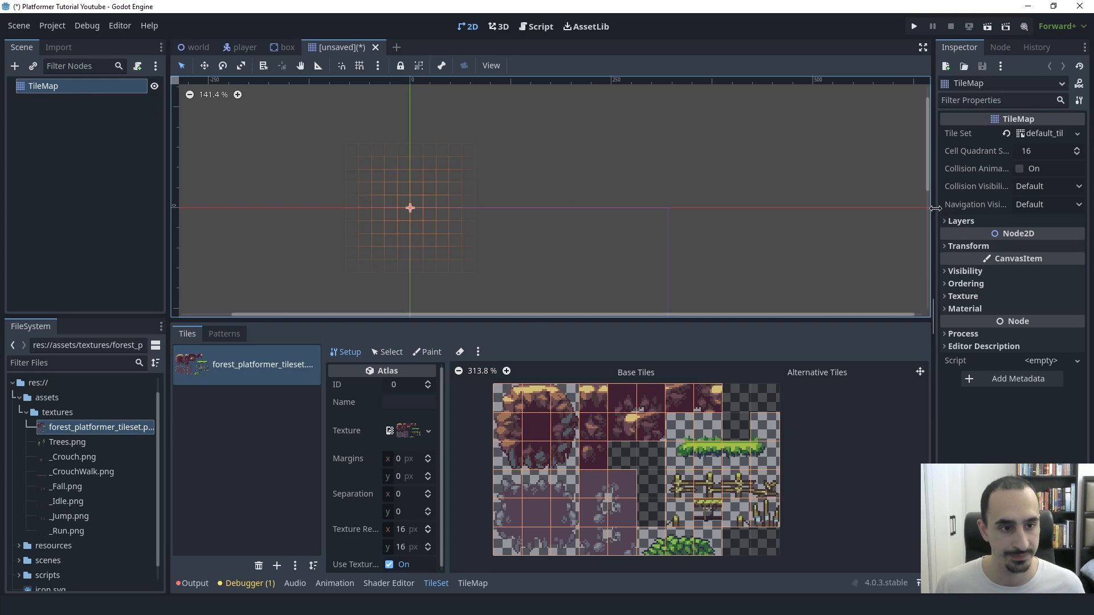
left_click_drag(934, 214, 876, 235)
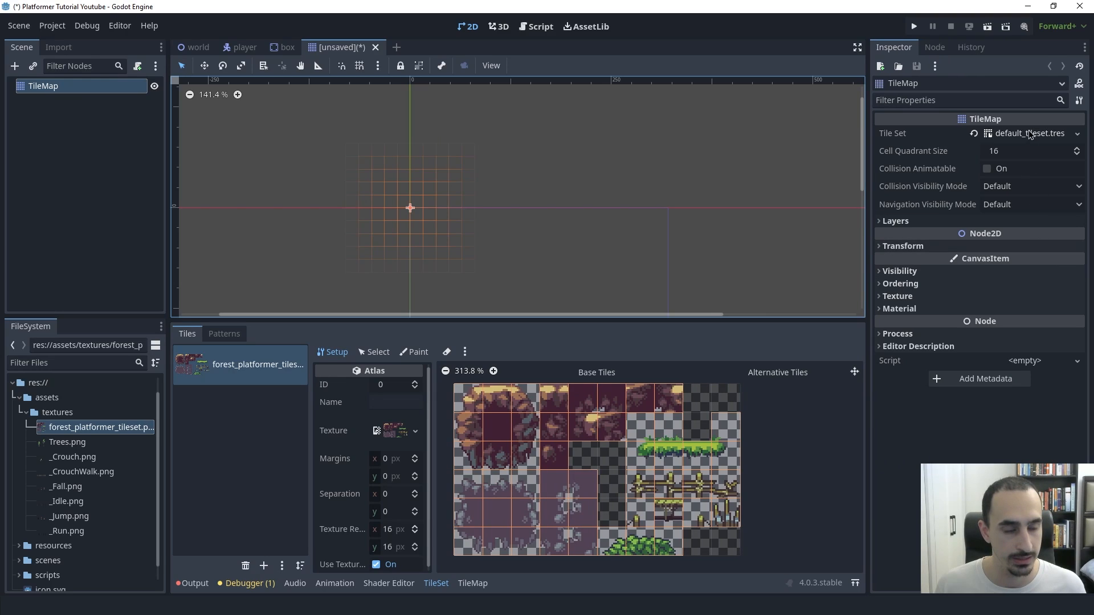
left_click(1003, 135)
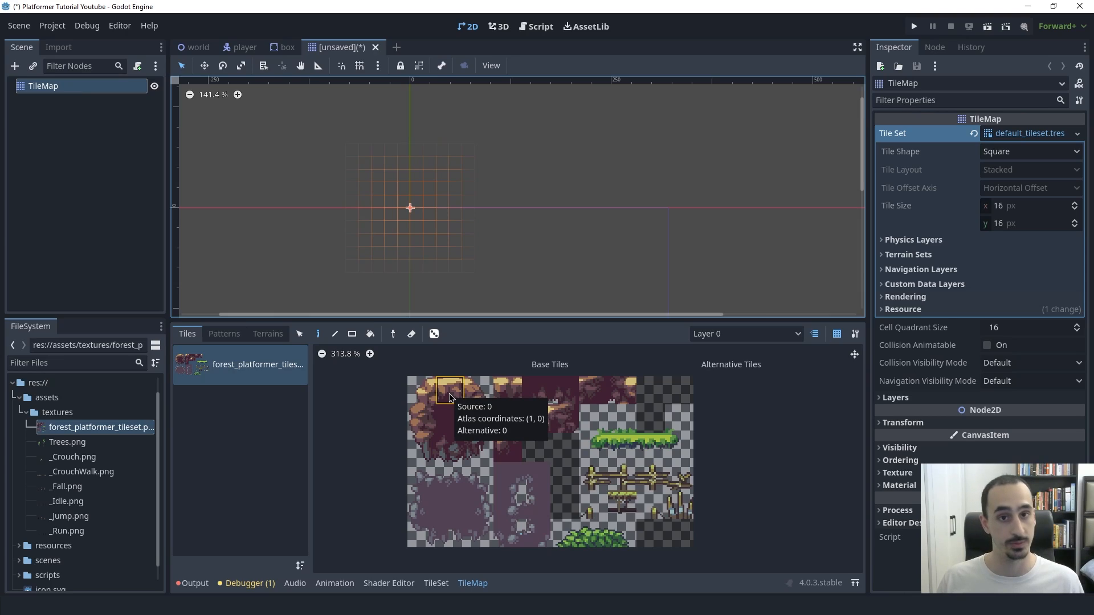
left_click(1021, 207)
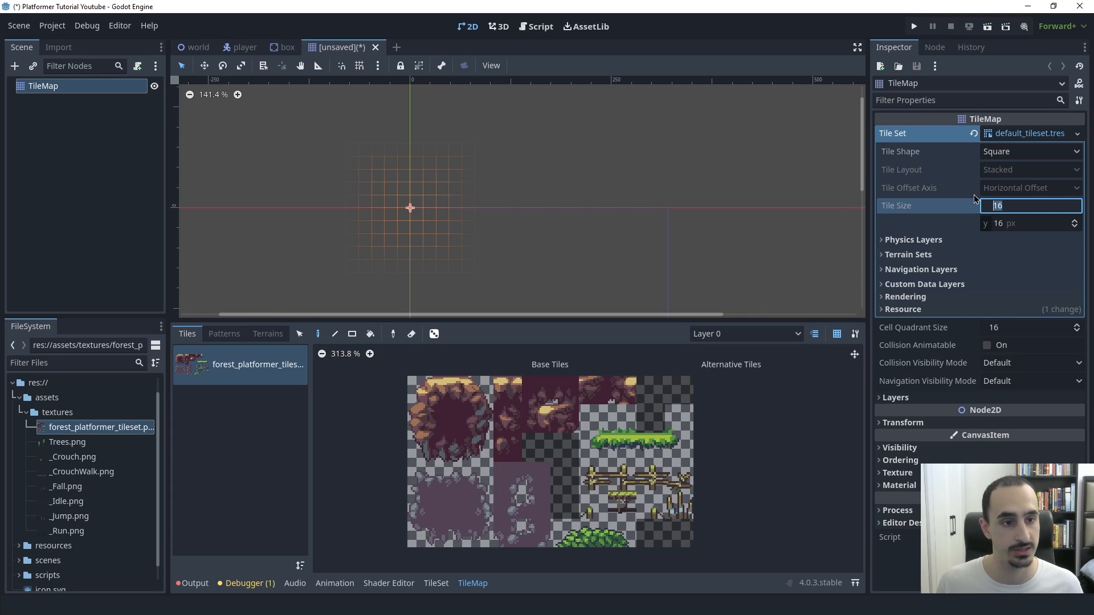
left_click(1014, 152)
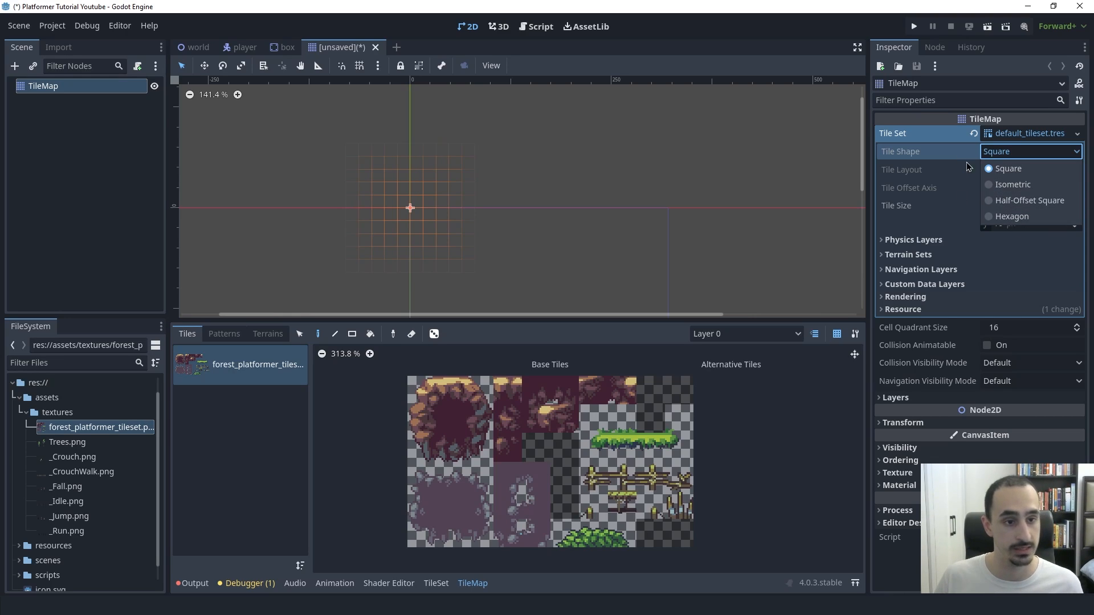
left_click(1026, 156)
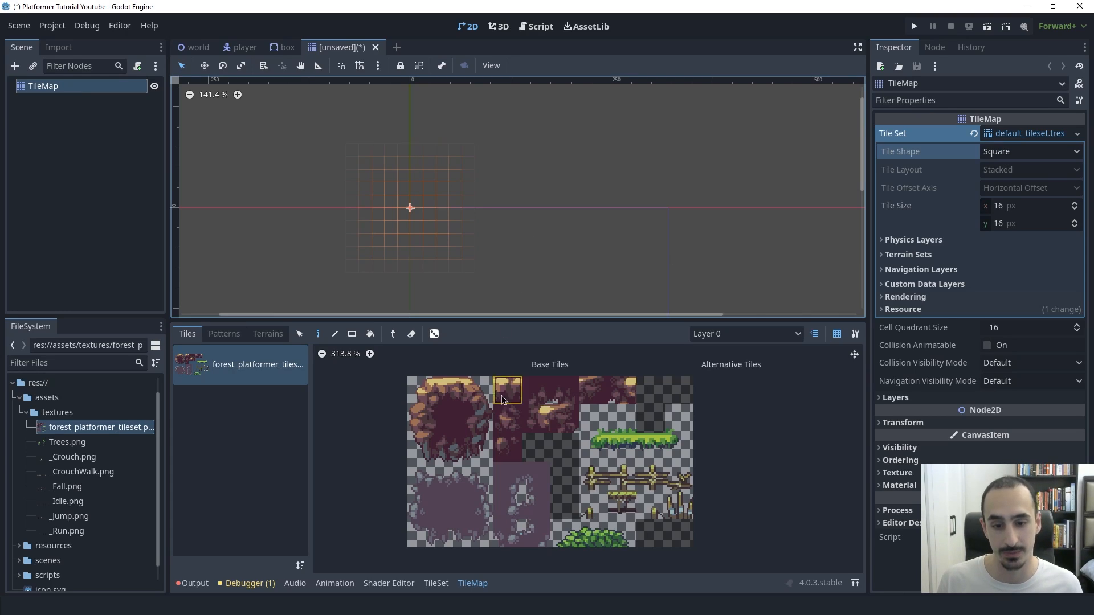
Save the TileMap scene as tile_map.tscn in the scenes folder.
left_click(481, 586)
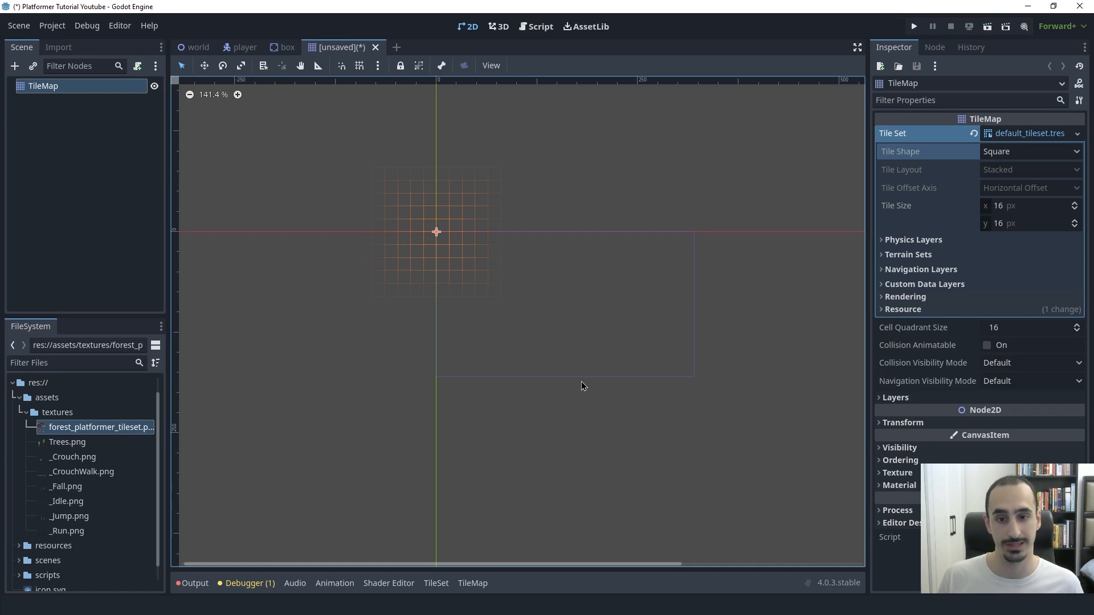
middle_click_drag(554, 364, 564, 374)
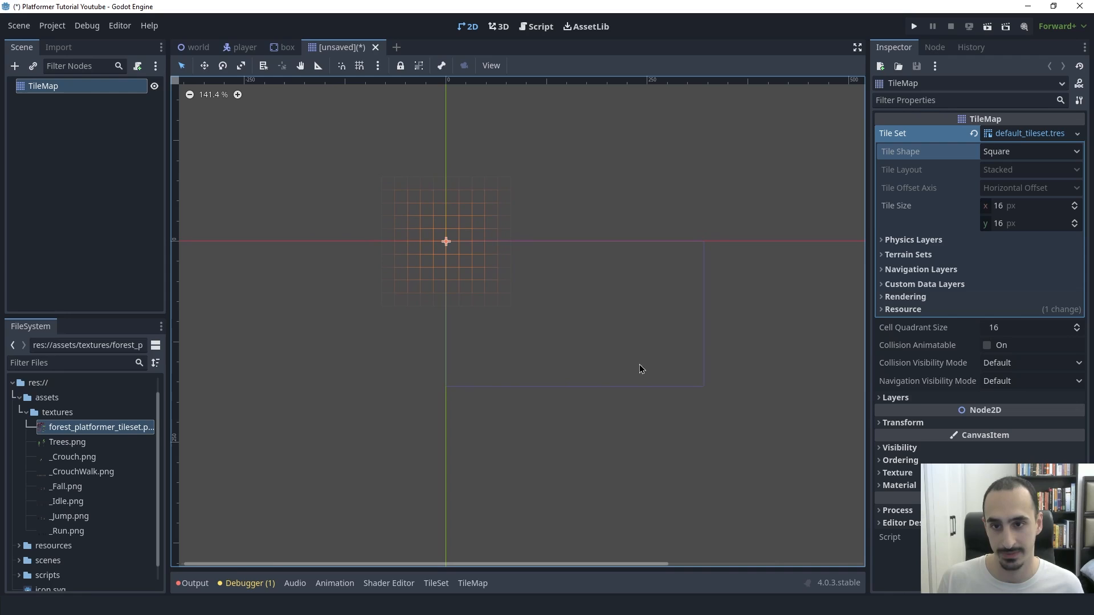
middle_click_drag(432, 222, 449, 281)
key("ctrl+s")
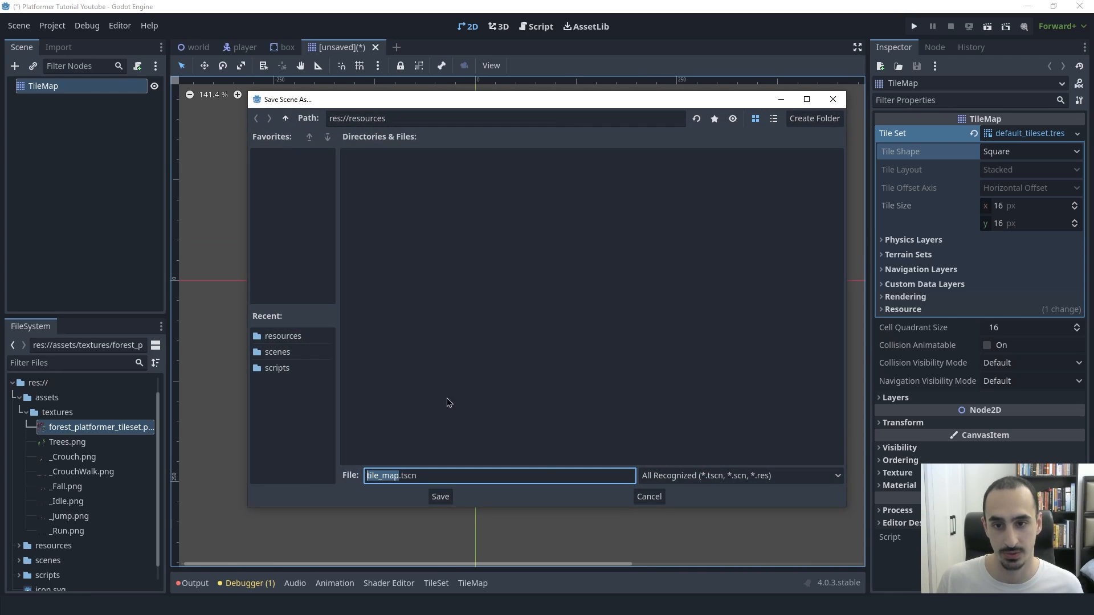
left_click(286, 119)
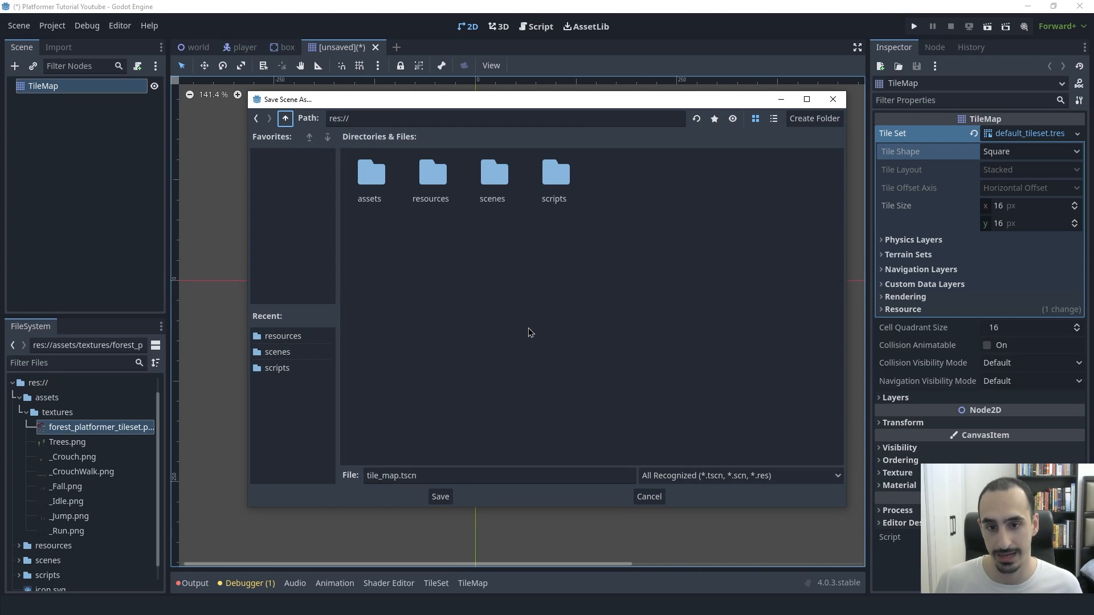
double_click(497, 200)
left_click(442, 497)
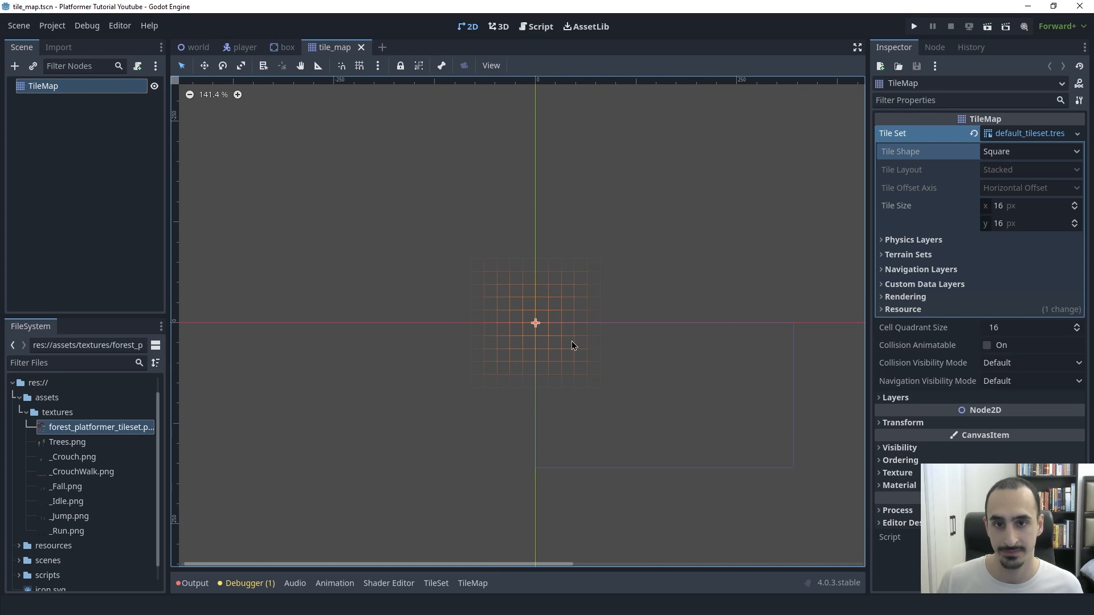
Instantiate tile_map.tscn as a child of the World node in the world scene.
left_click(193, 48)
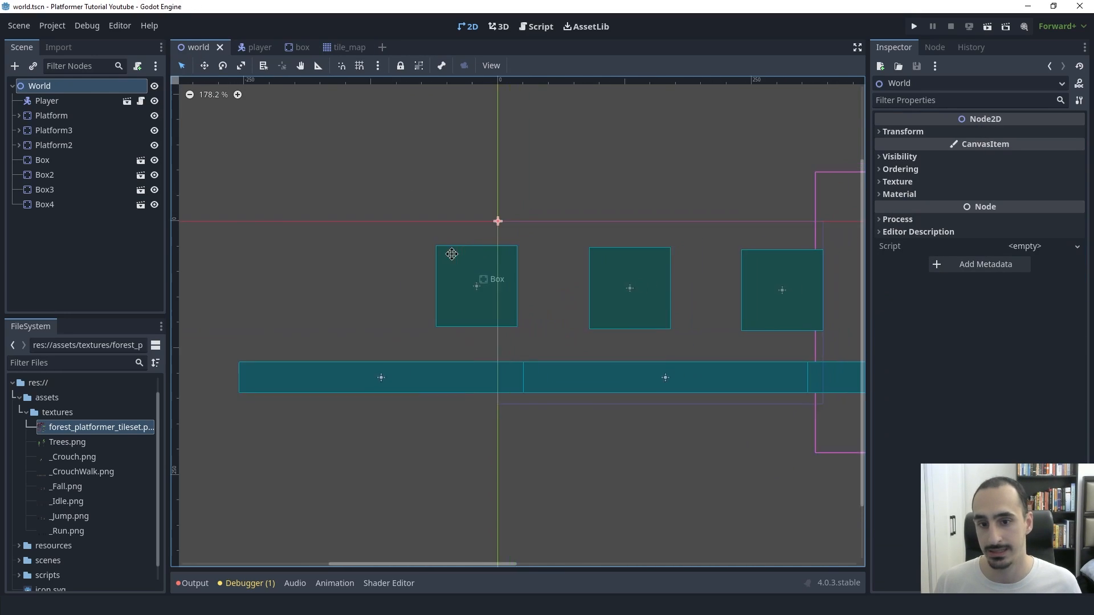
left_click(32, 66)
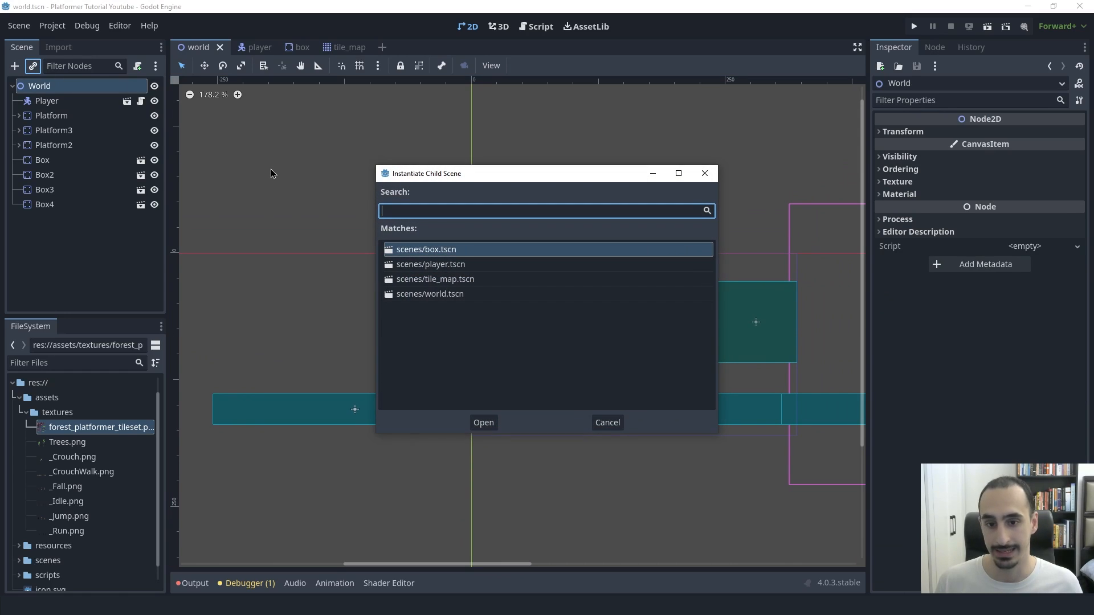
left_click(492, 279)
left_click(483, 422)
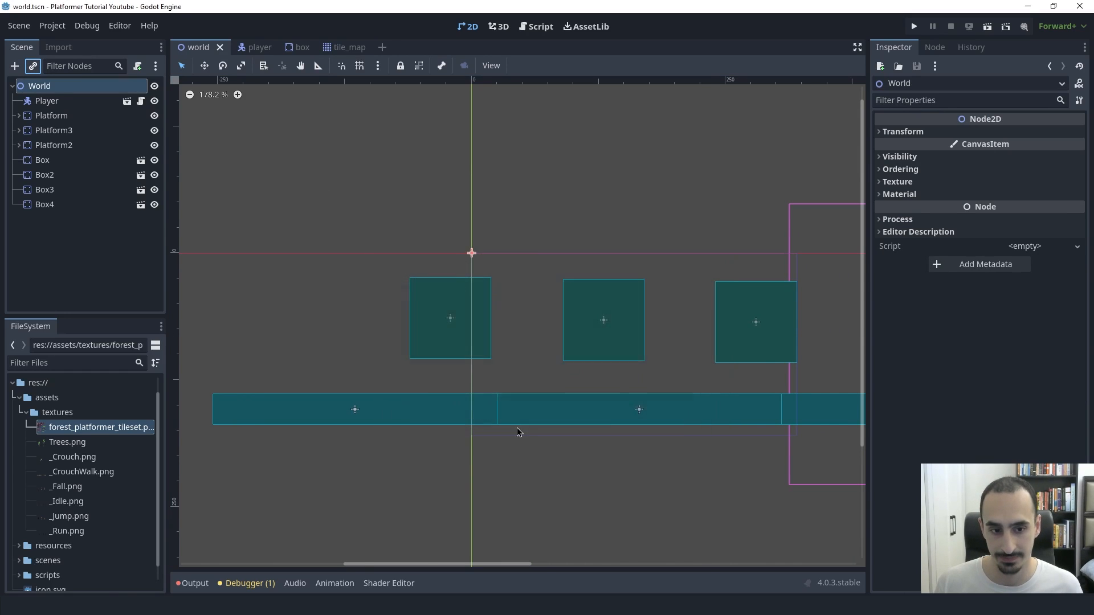
Paint a horizontal row of 12 top-middle ground tiles in the empty space just above the boxes.
middle_click_drag(622, 221, 590, 171)
scroll(590, 171, "down", 8)
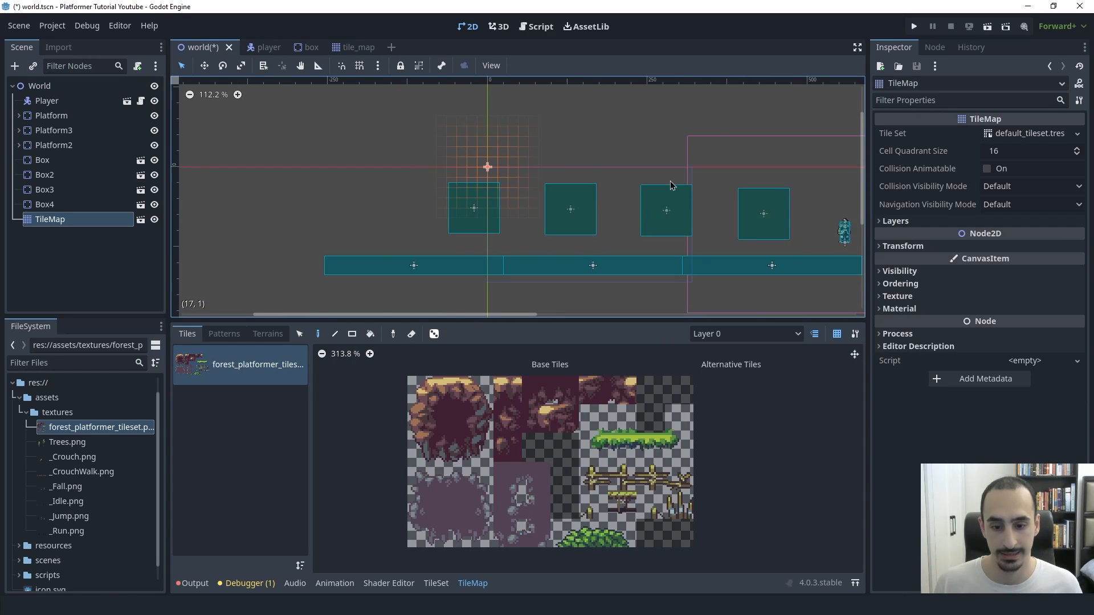
middle_click_drag(741, 241, 621, 221)
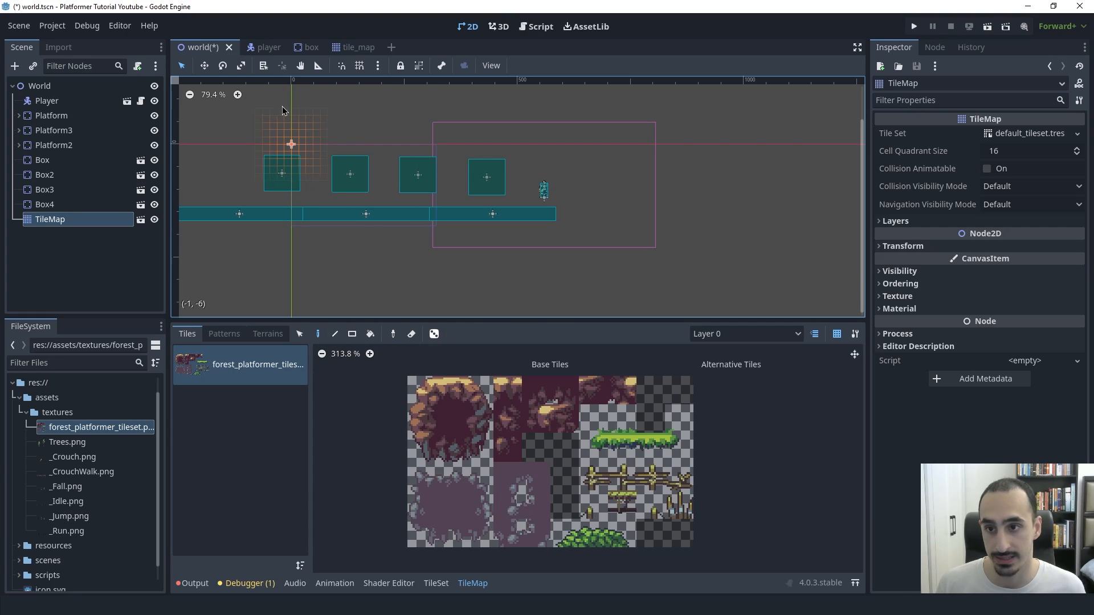
left_click(182, 67)
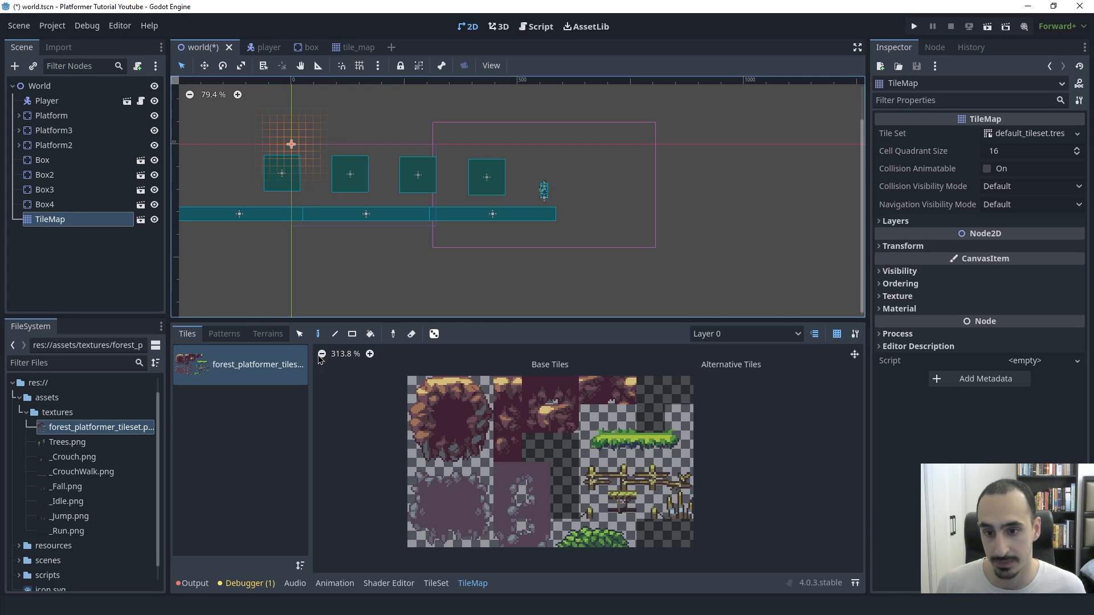
left_click(318, 335)
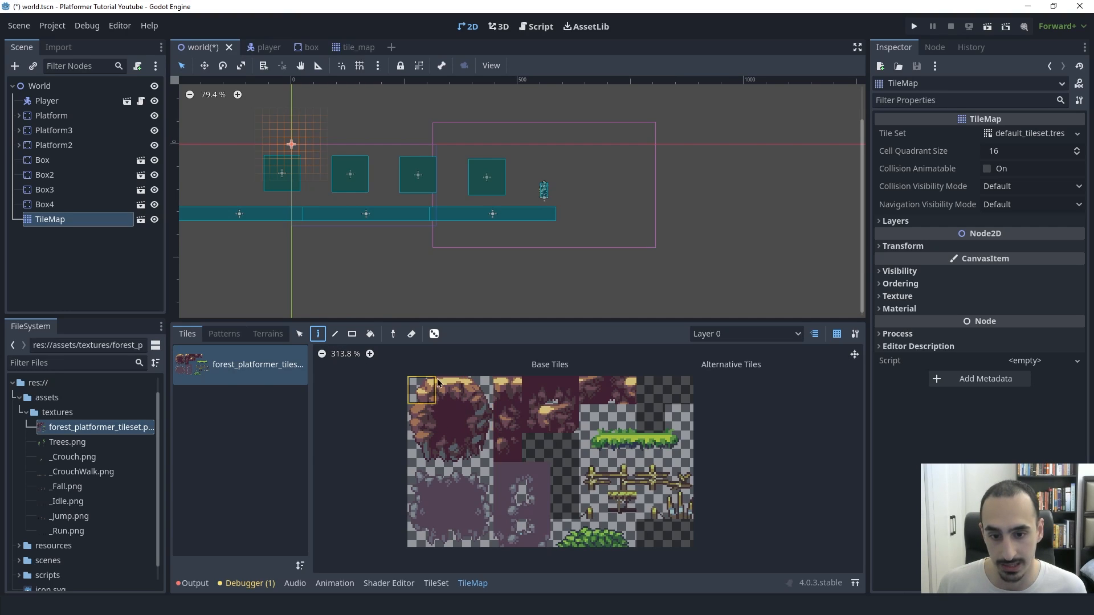
left_click(461, 431)
left_click(450, 391)
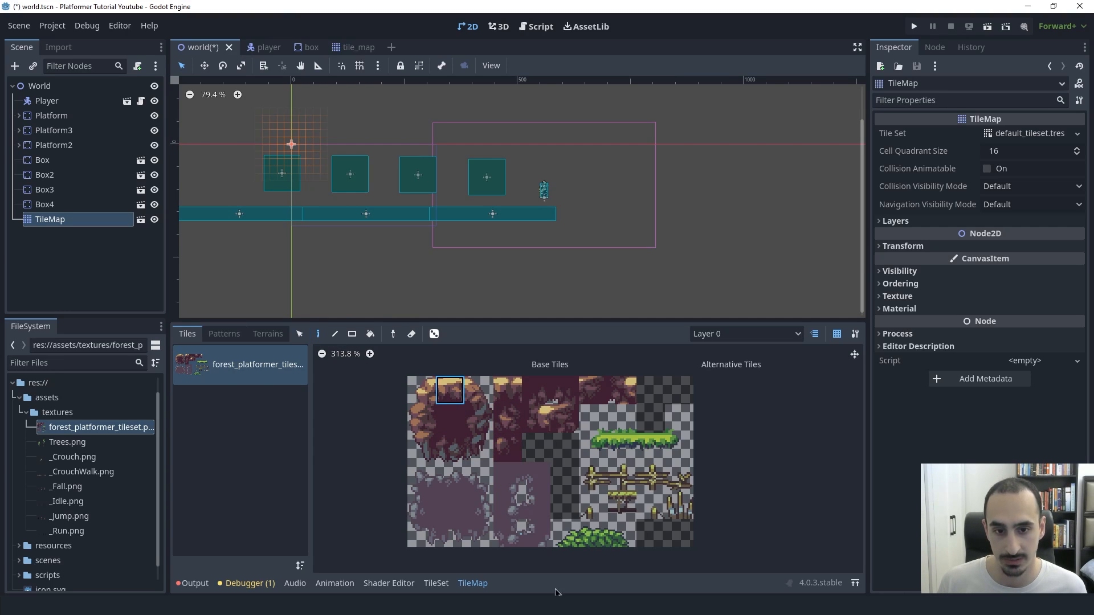
scroll(651, 177, "up", 1)
scroll(623, 200, "up", 17)
middle_click_drag(393, 165, 654, 239)
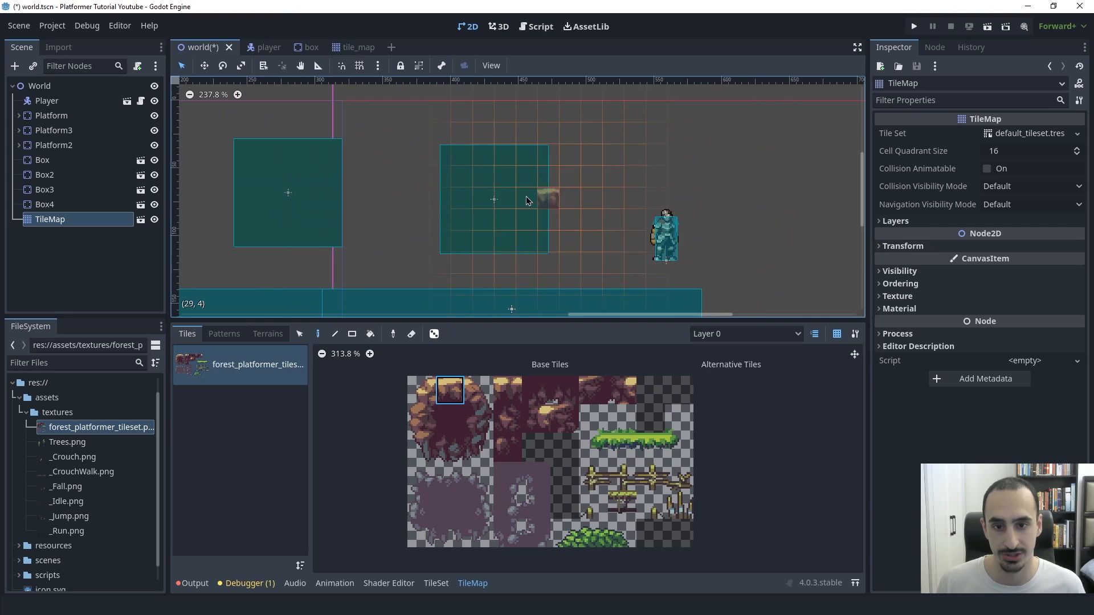
middle_click_drag(291, 145, 501, 250)
middle_click_drag(273, 183, 536, 213)
left_click_drag(394, 205, 639, 209)
Cap the painted row with the top-left corner tile at its left end and the top-right corner tile at its right end.
left_click(421, 391)
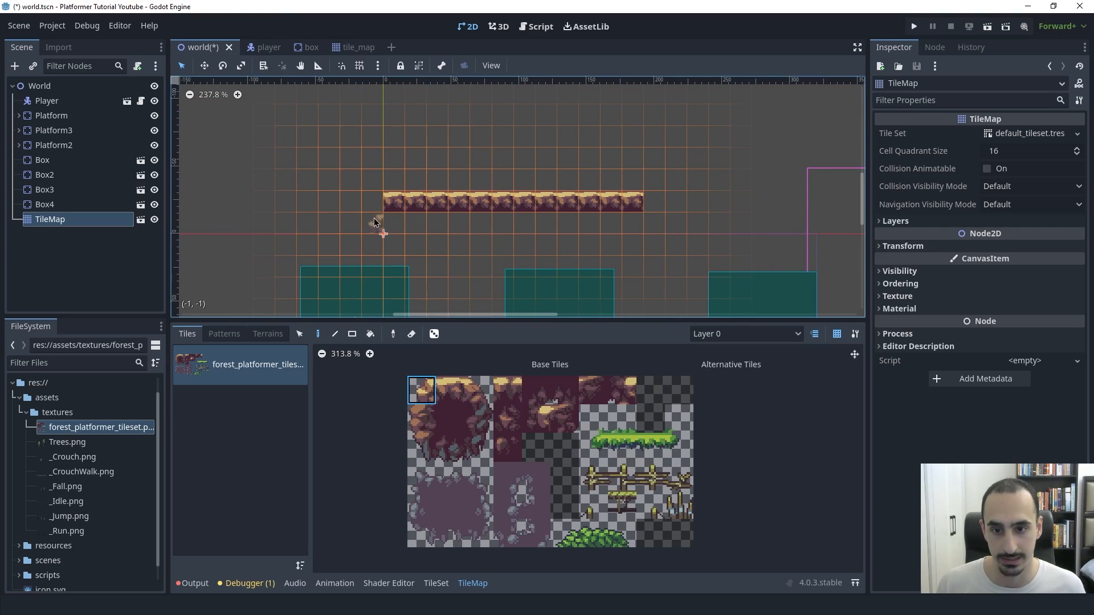
left_click(376, 202)
left_click(479, 391)
left_click(653, 204)
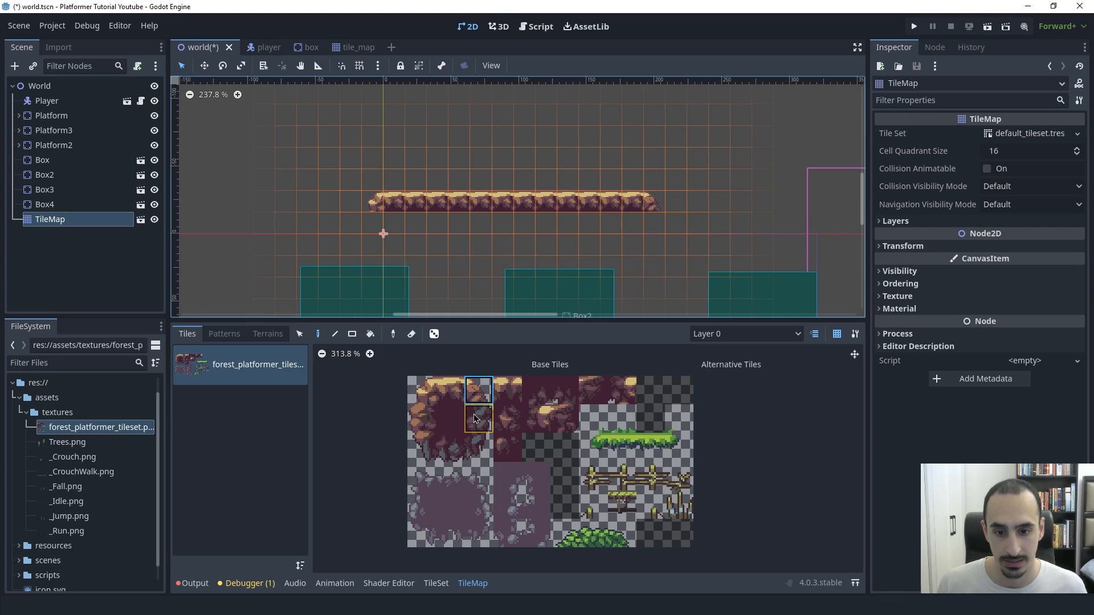
Paint two more rows beneath the ground row using the matching left edge, middle fill and right edge tiles to complete the platform.
left_click_drag(429, 422, 426, 448)
left_click(373, 234)
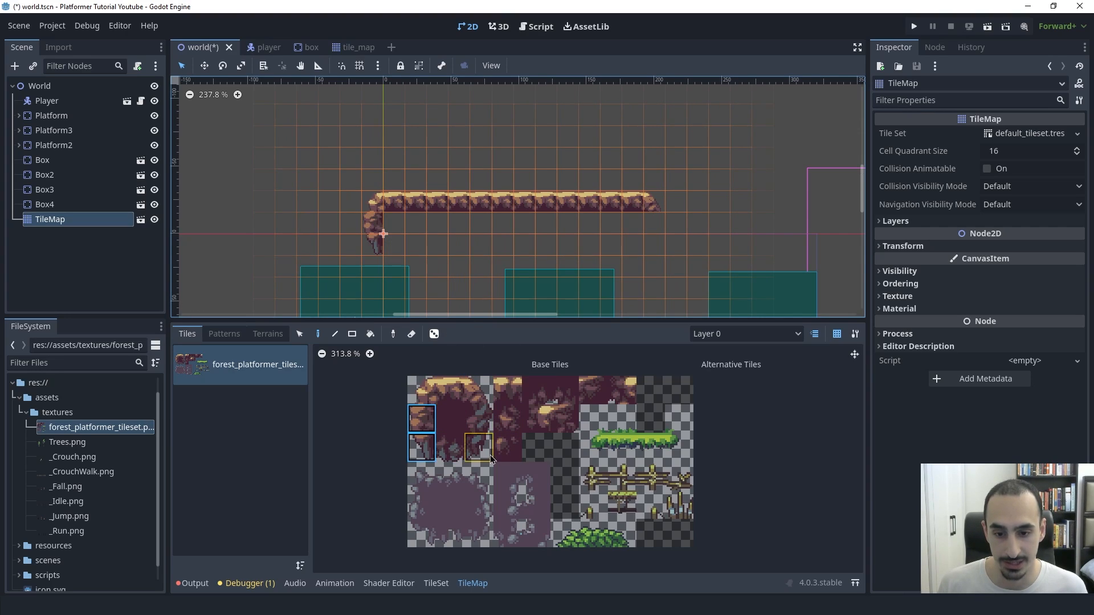
left_click_drag(475, 459, 432, 423)
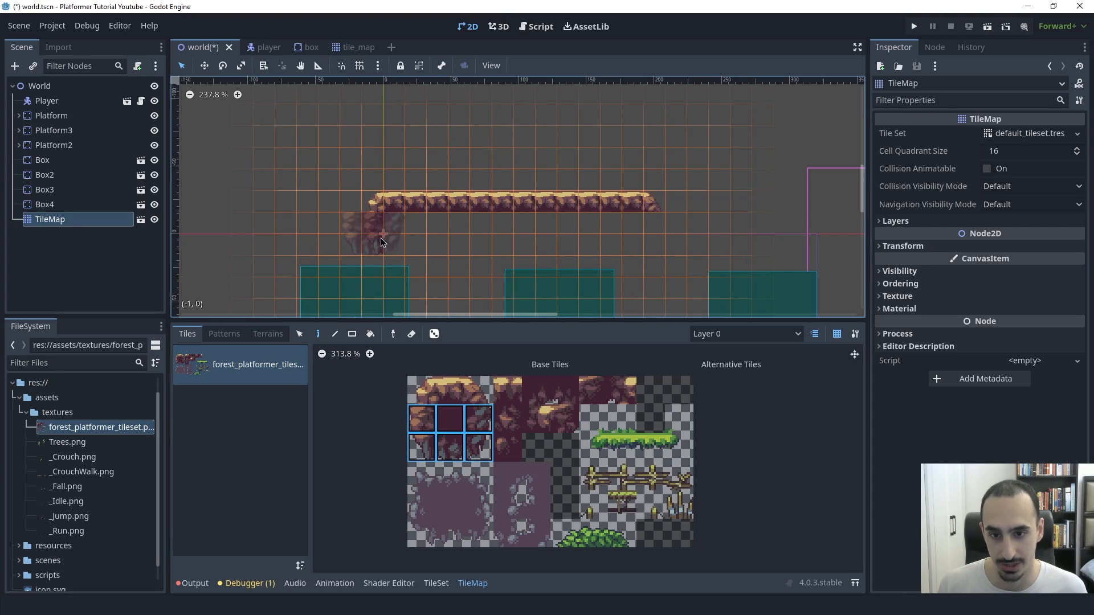
left_click_drag(454, 449, 450, 418)
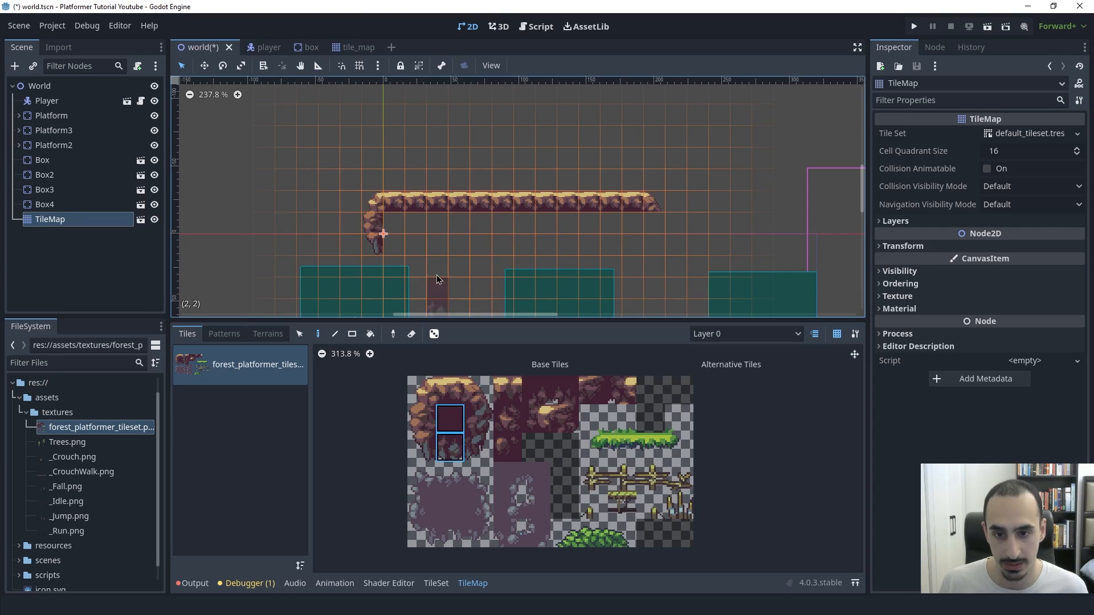
mouse_move(416, 245)
left_mouse_down()
mouse_move(393, 245)
mouse_move(632, 240)
left_mouse_up()
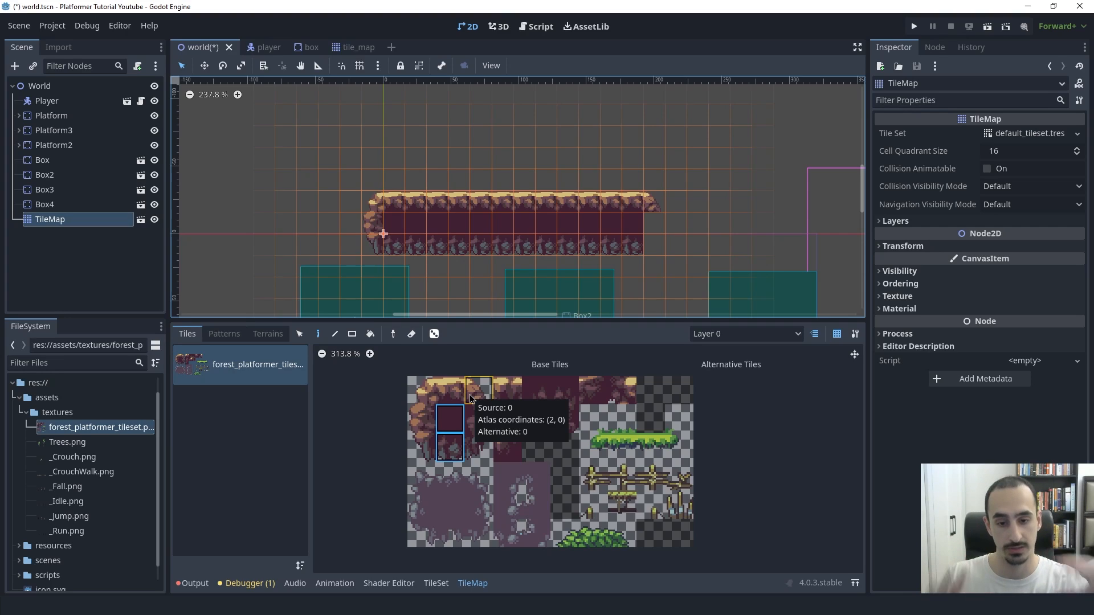
left_click_drag(479, 418, 479, 447)
left_click(654, 231)
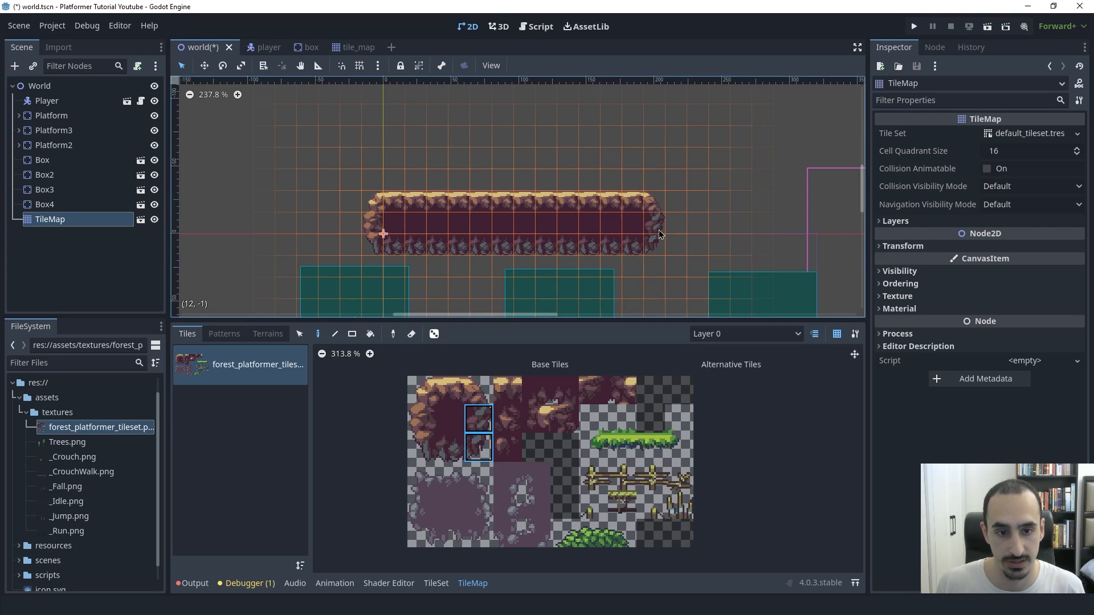
Move the Player to a spot above the middle of the painted tile platform.
scroll(598, 235, "up", 1)
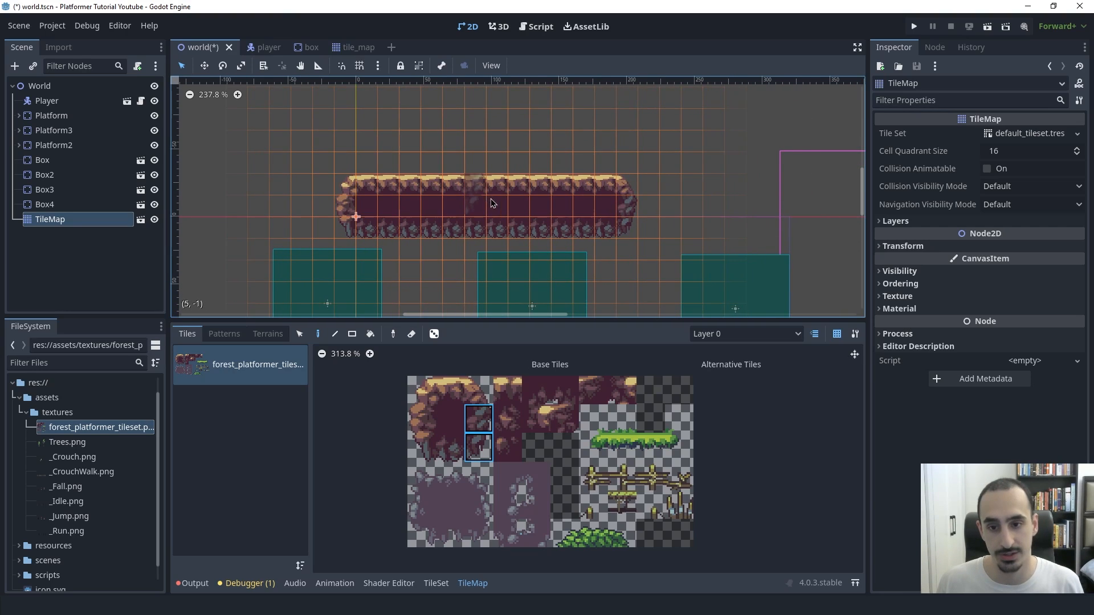
scroll(601, 227, "down", 2)
scroll(601, 225, "down", 2)
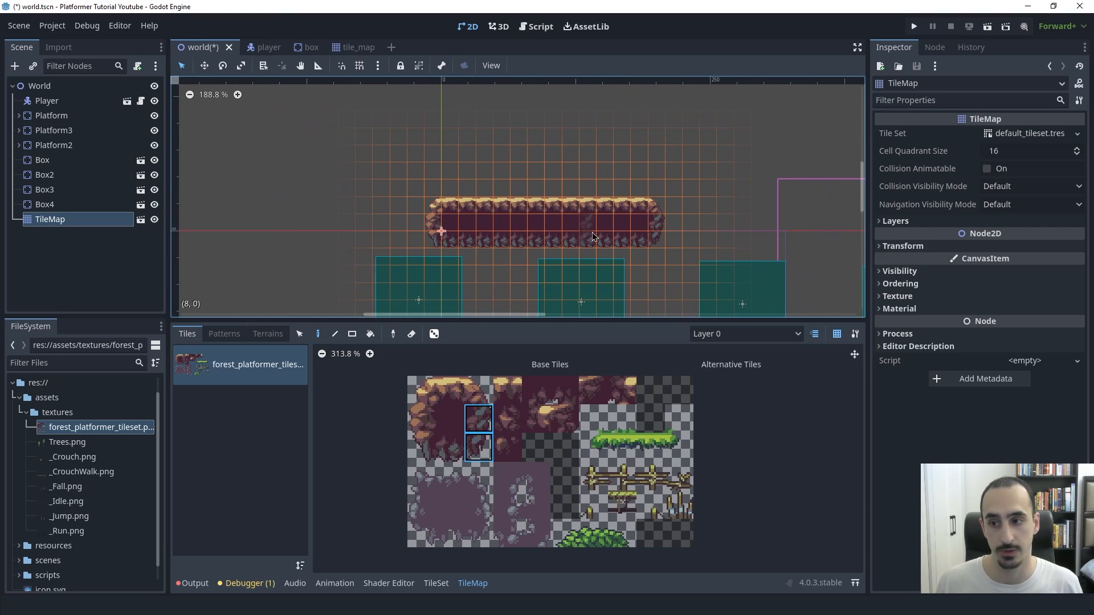
scroll(541, 215, "down", 1)
left_click(63, 100)
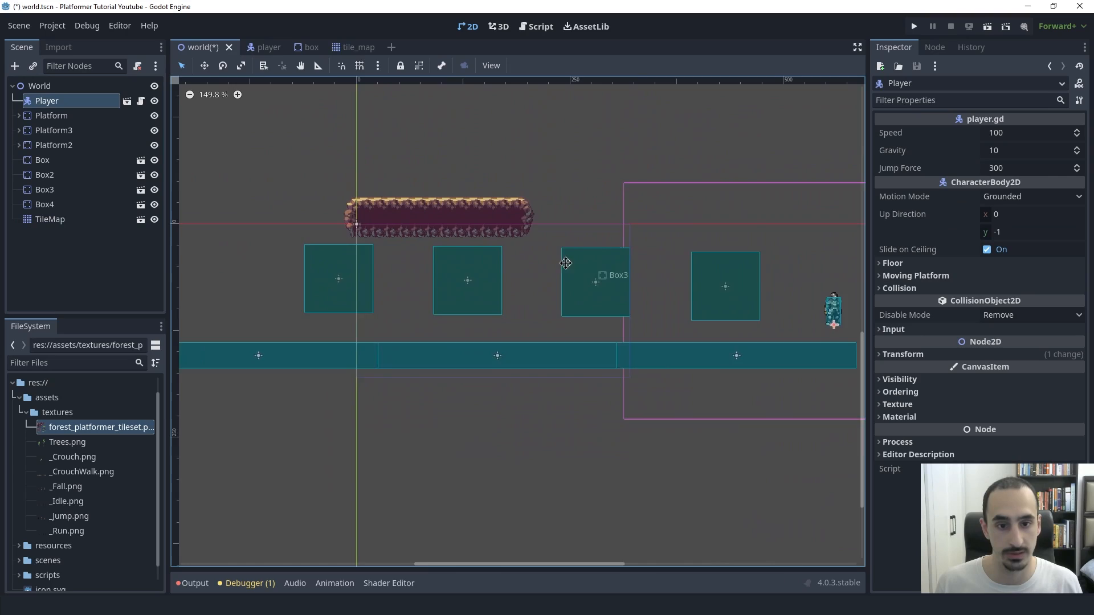
key("w")
left_click_drag(802, 368, 319, 252)
left_click_drag(454, 254, 409, 249)
middle_click_drag(281, 240, 427, 292)
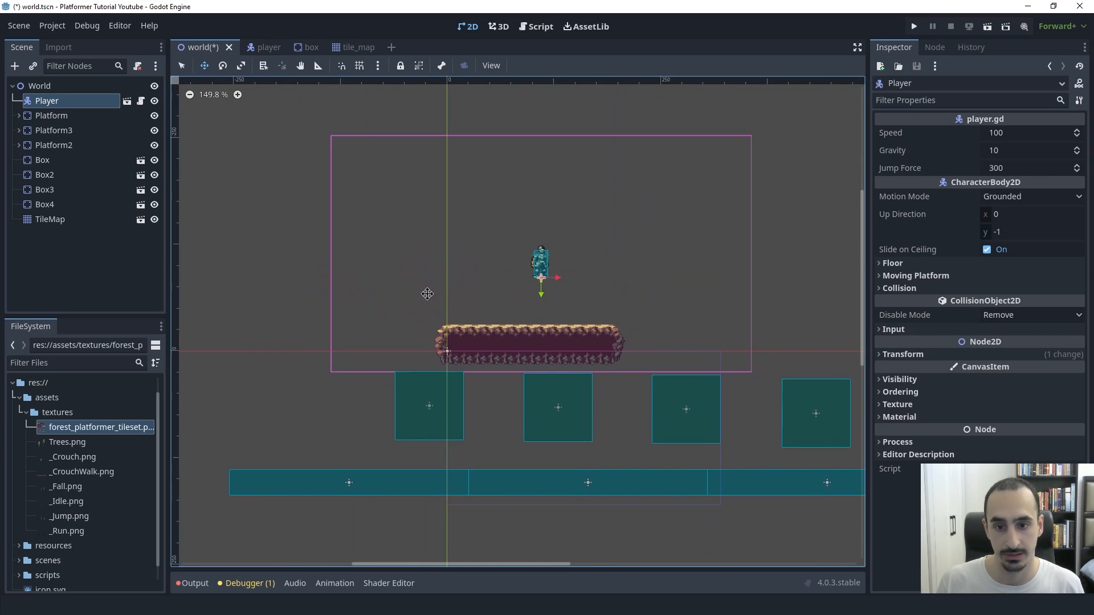
scroll(448, 311, "up", 3)
Run the project to test the player against the tile platform, then close the game and its output log.
key("F5")
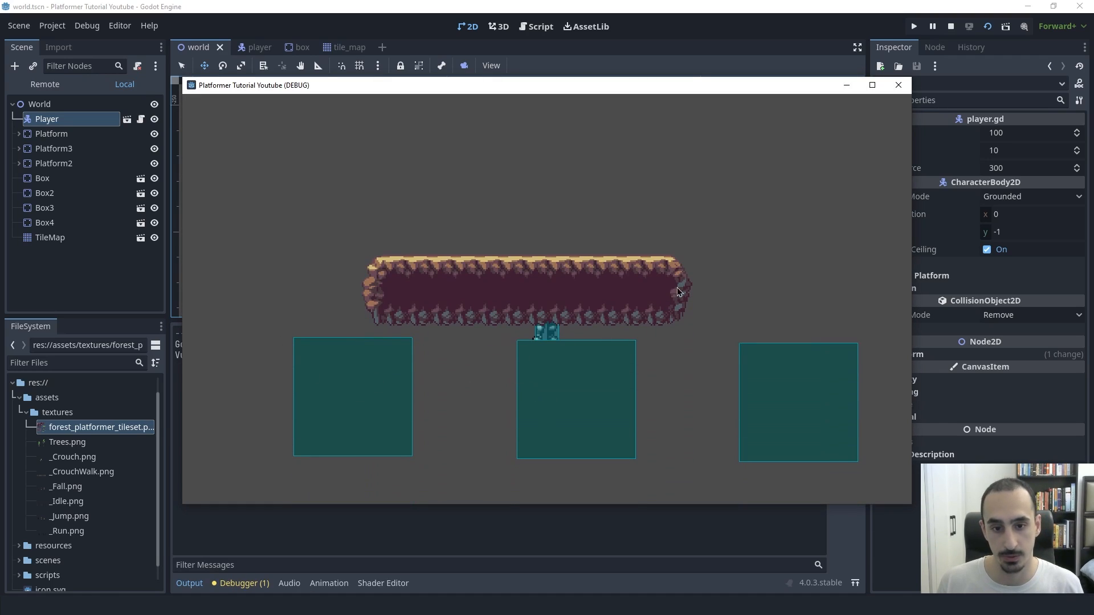
left_click(897, 85)
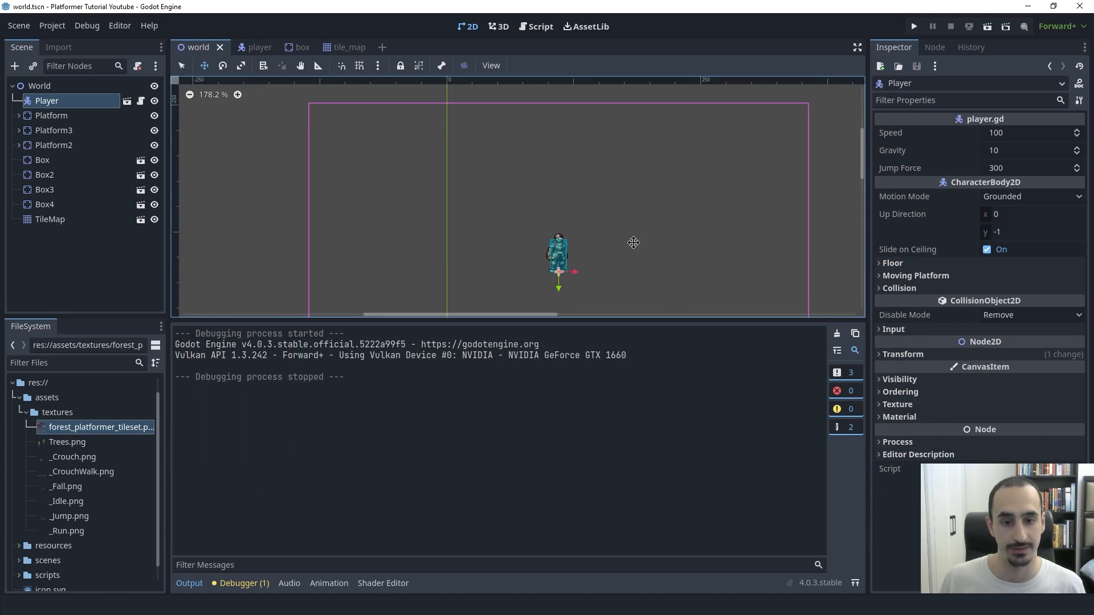
left_click(203, 583)
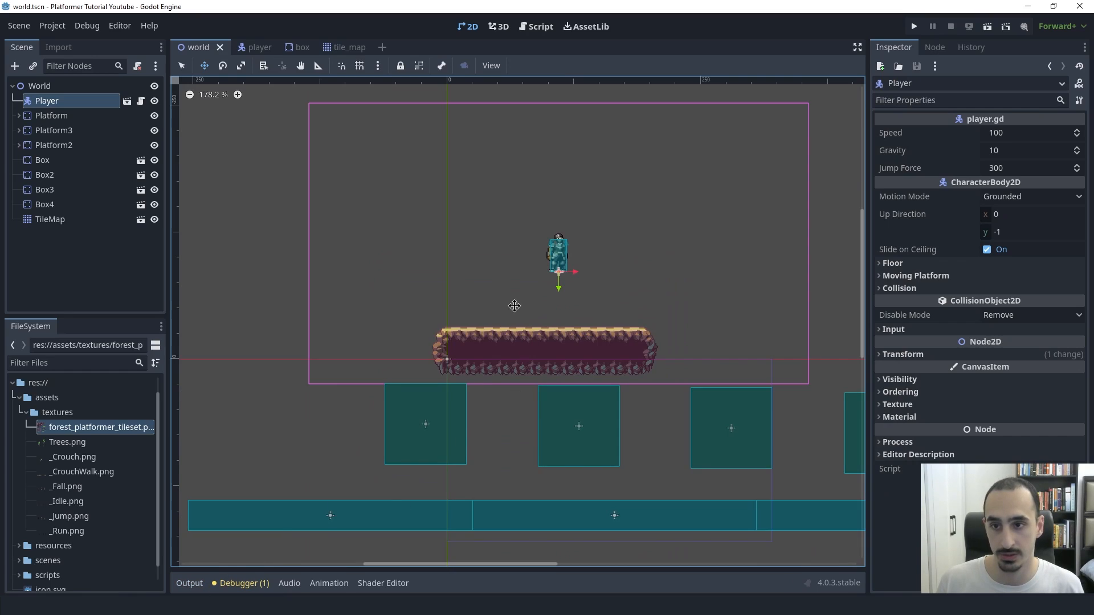
Open default_tileset.tres in the tile_map scene and add a physics layer to it.
left_click(349, 47)
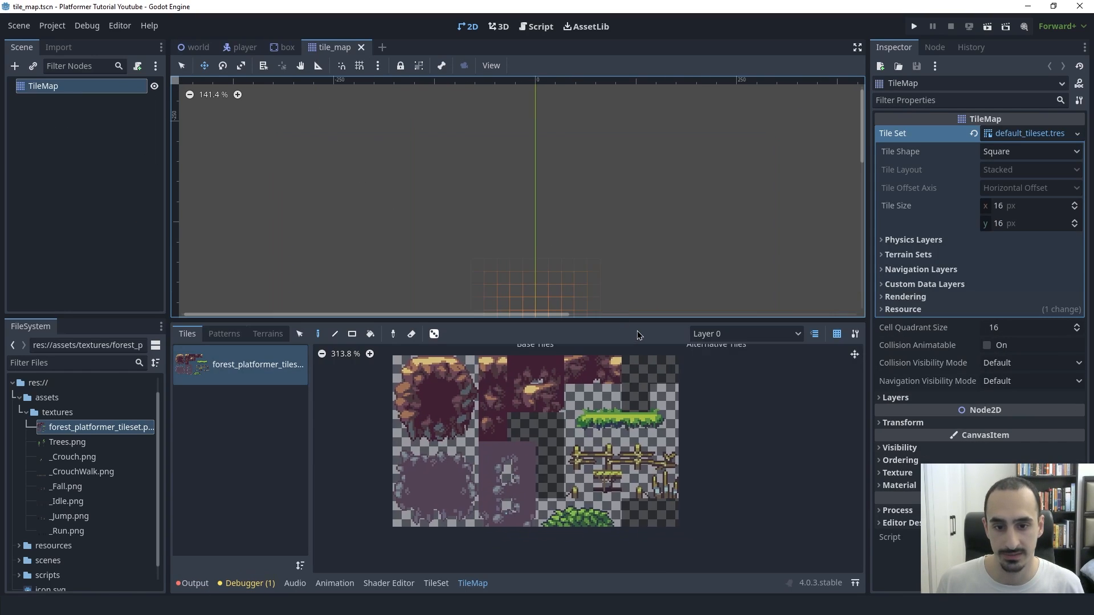
middle_click_drag(629, 210, 619, 220)
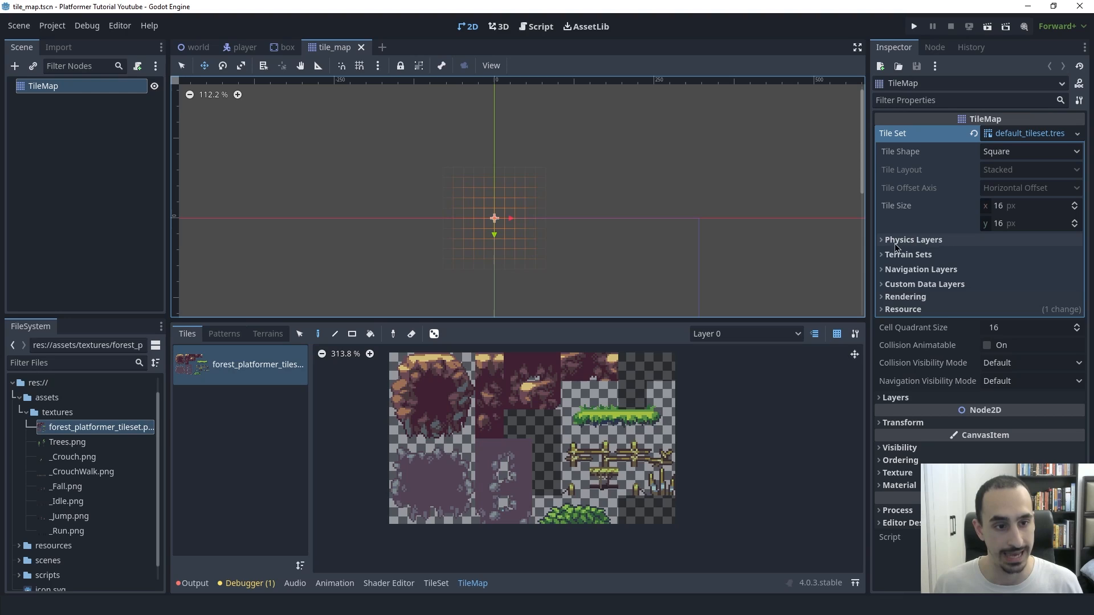
left_click(1005, 135)
left_click(1006, 135)
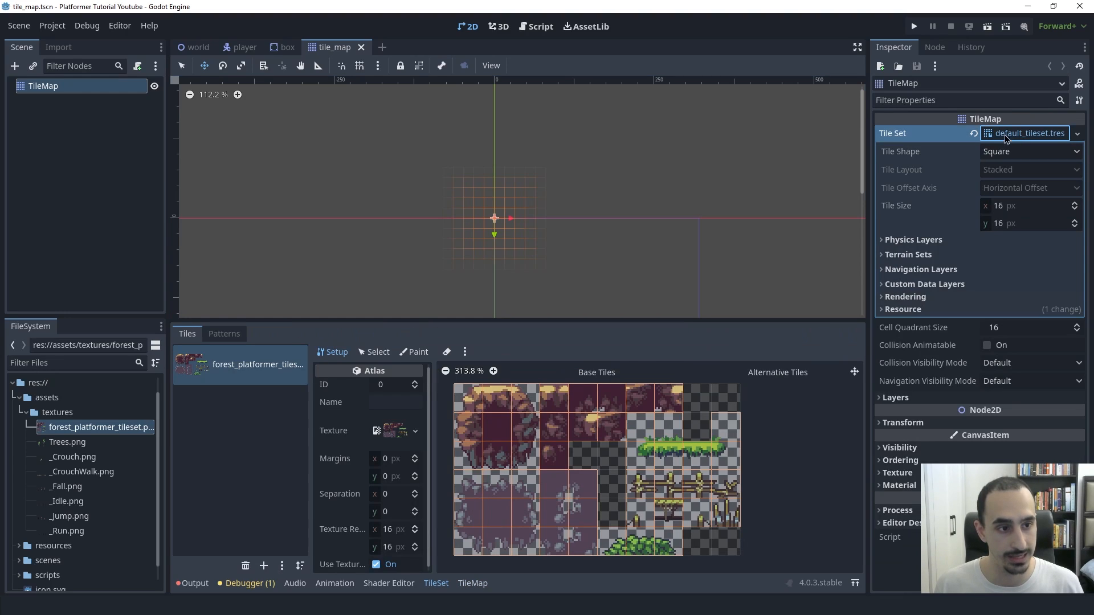
left_click(934, 244)
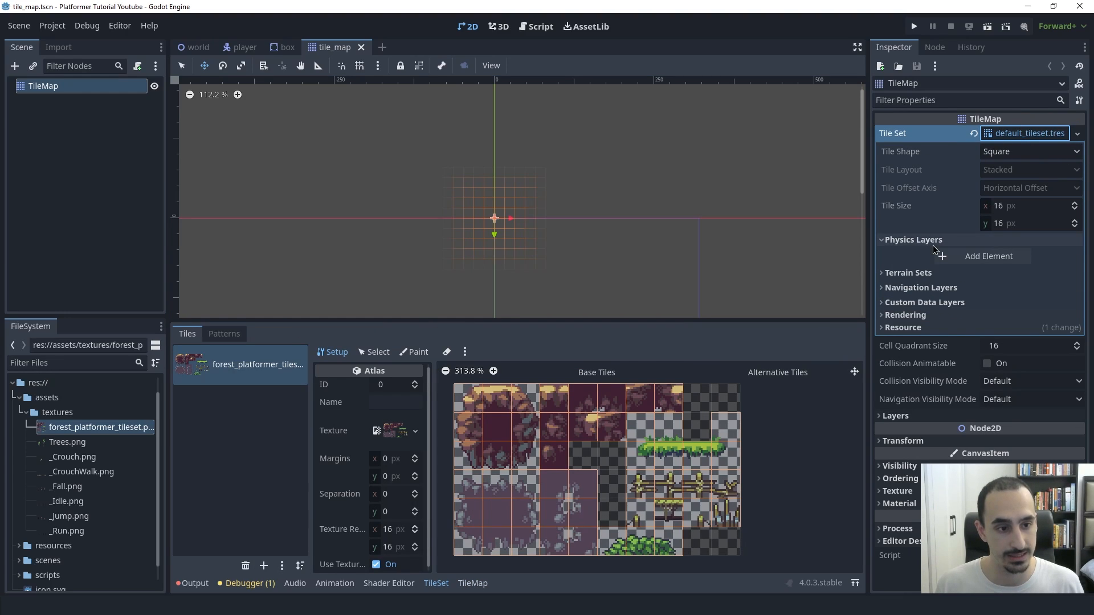
left_click(962, 256)
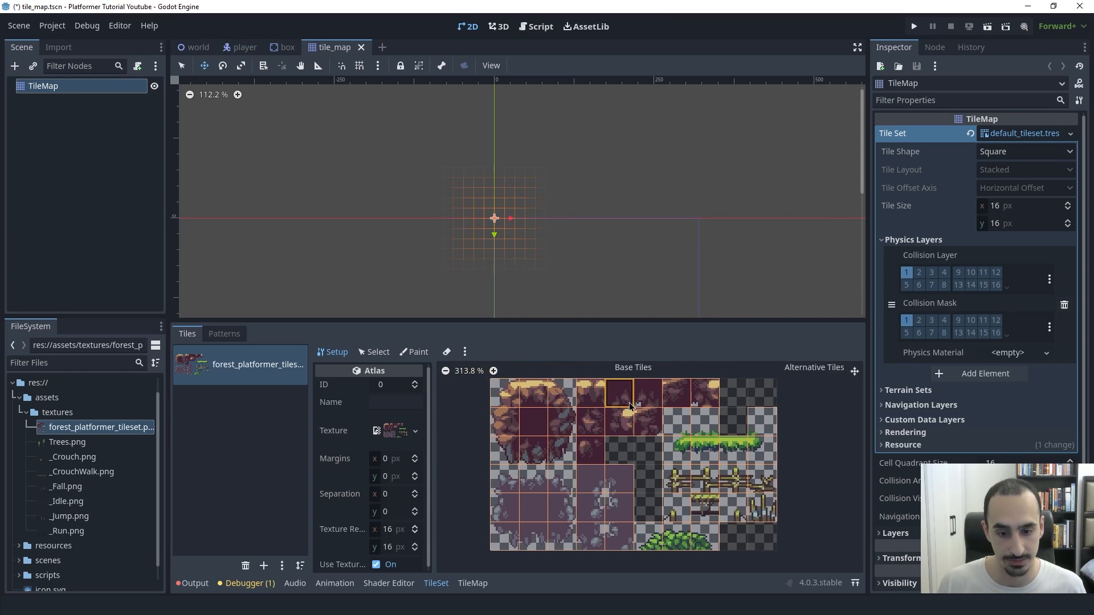
Select the 3 by 3 block of brown ground tiles at the upper left of the atlas in the tile set editor.
left_click(448, 584)
left_click(449, 585)
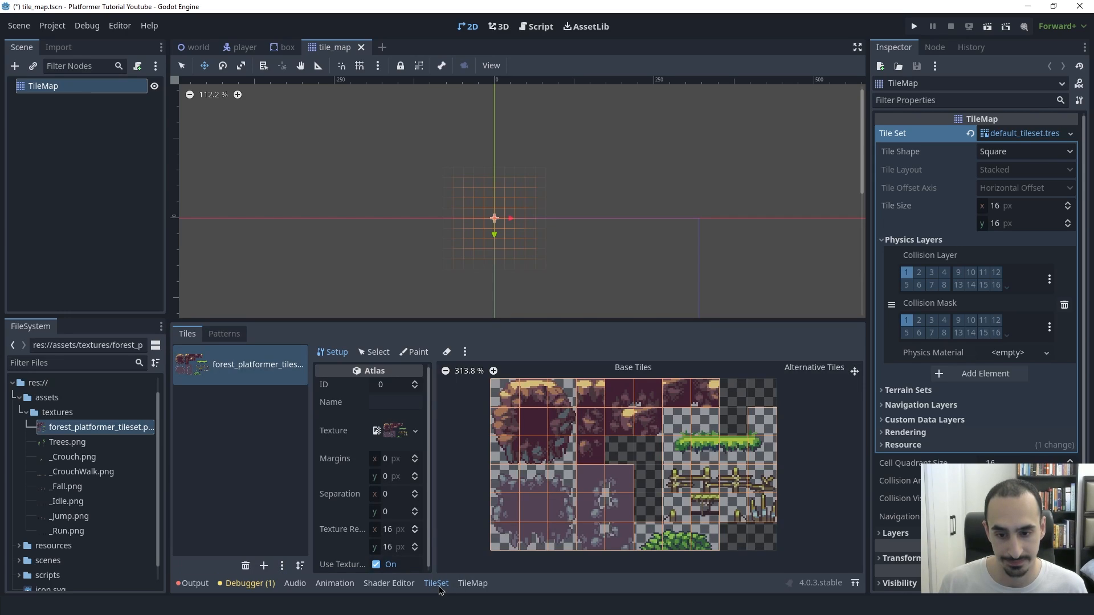
left_click(371, 352)
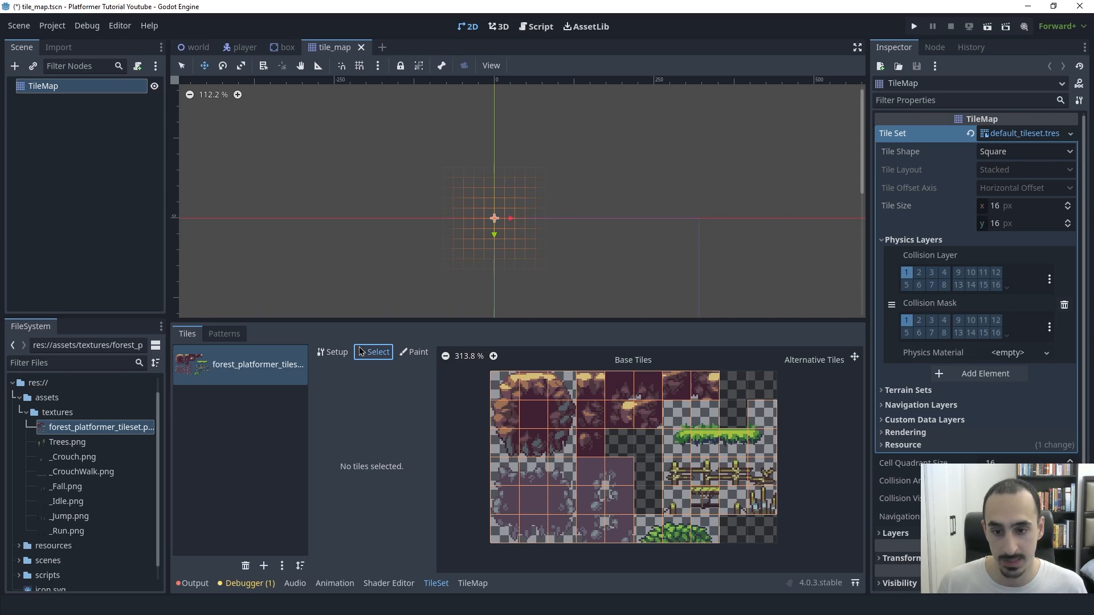
left_click(505, 385)
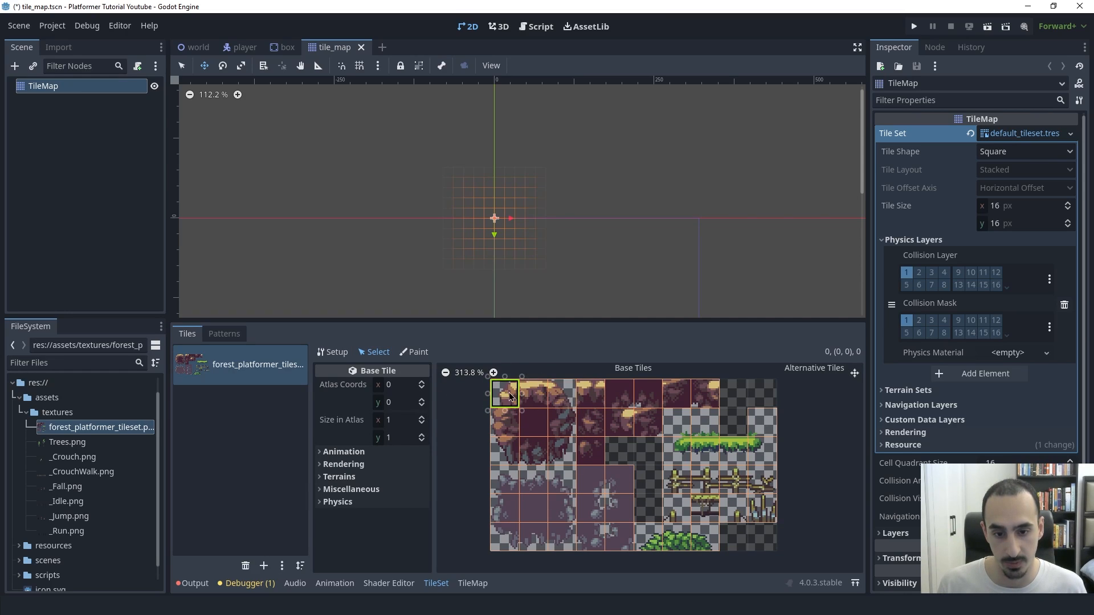
left_click(539, 392, "shift")
left_click(562, 390, "shift")
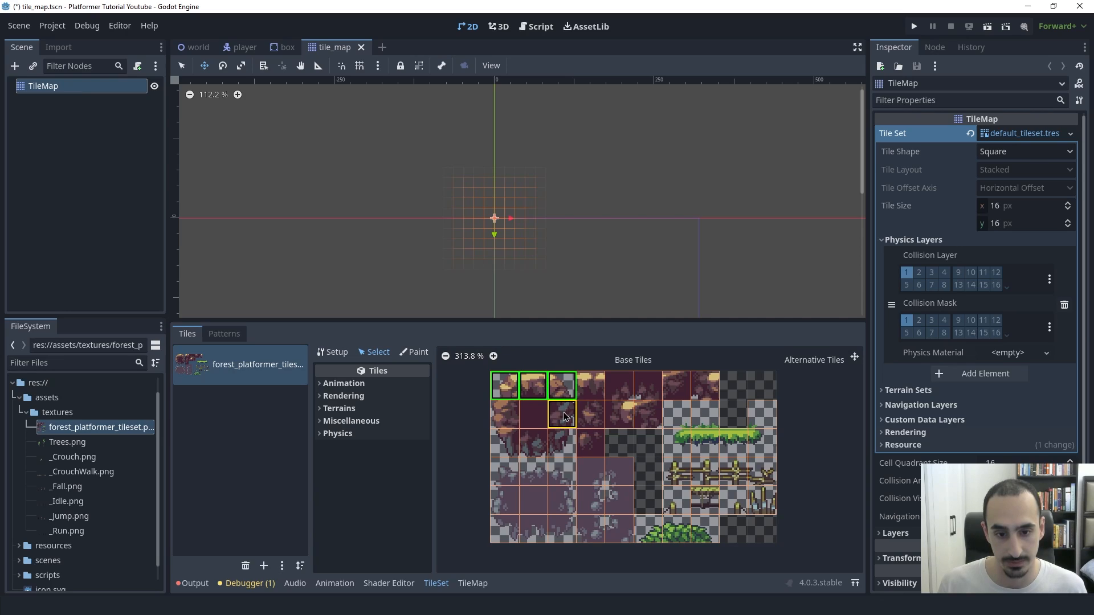
left_click(564, 418, "shift")
left_click(534, 415, "shift")
left_click(507, 415, "shift")
left_click(506, 443, "shift")
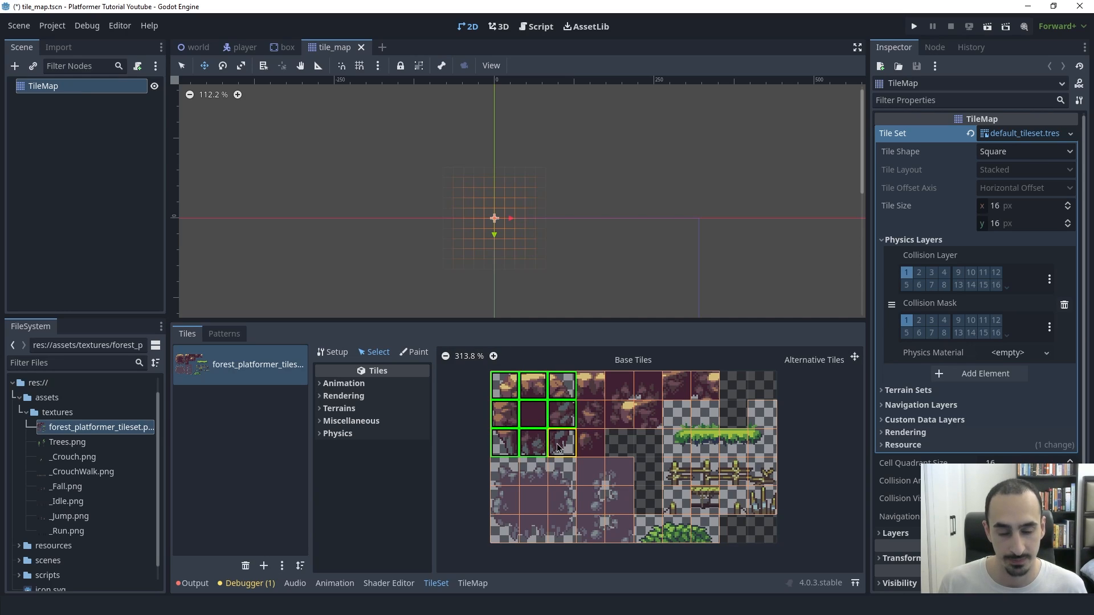
left_click(534, 444, "shift")
left_click(561, 444, "shift")
Extend the tile selection with the remaining brown ground tiles in the upper three rows of the atlas.
left_click(578, 390, "shift")
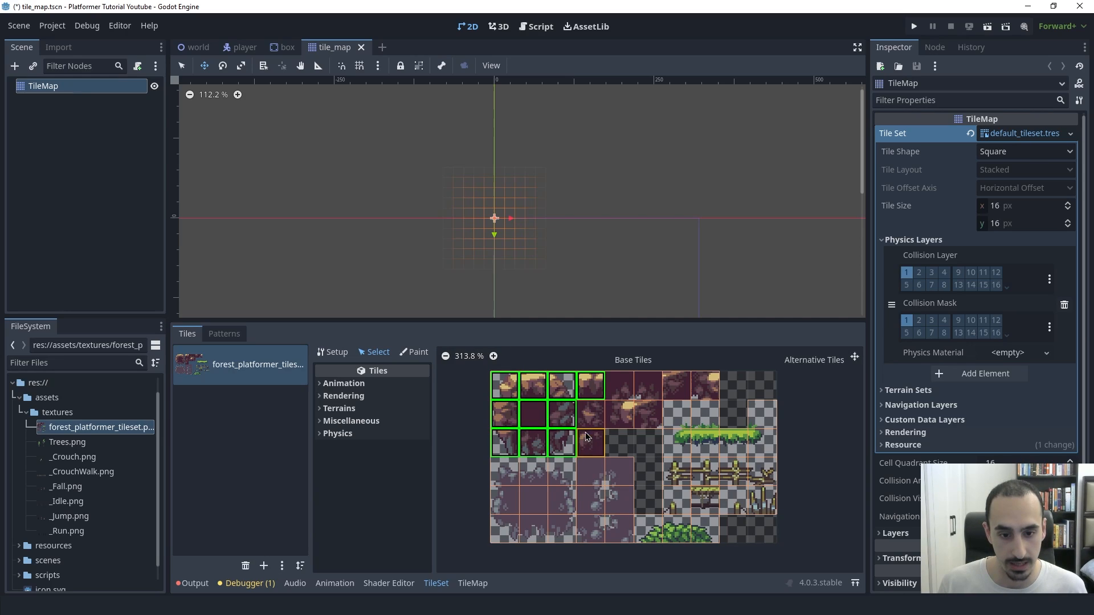
left_click(590, 444, "shift")
left_click(589, 414, "shift")
left_click(647, 414, "shift")
left_click(618, 414, "shift")
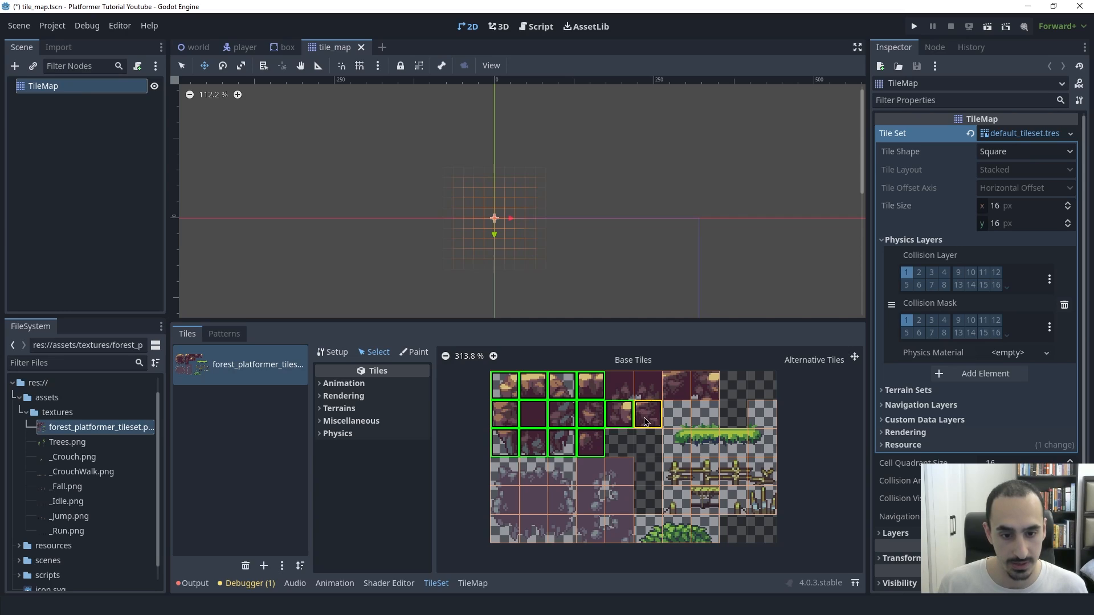
left_click(647, 385, "shift")
left_click(619, 385, "shift")
left_click(676, 386, "shift")
left_click(704, 386, "shift")
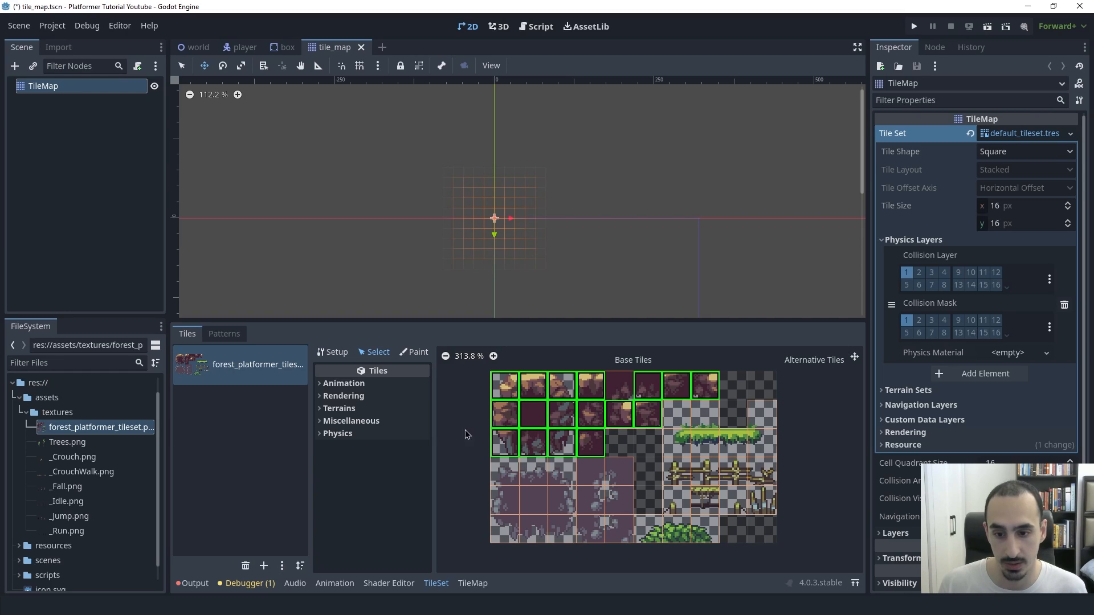
Draw a square collision polygon covering the full tile on Physics Layer 0 for all selected ground tiles.
left_click(379, 434)
left_click(365, 447)
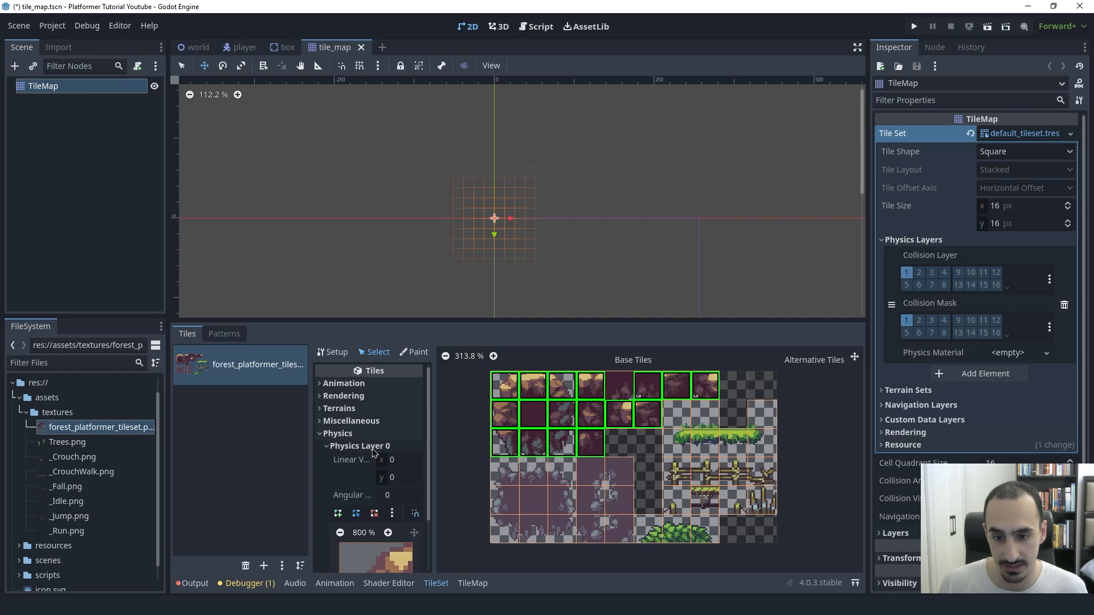
scroll(427, 433, "down", 3)
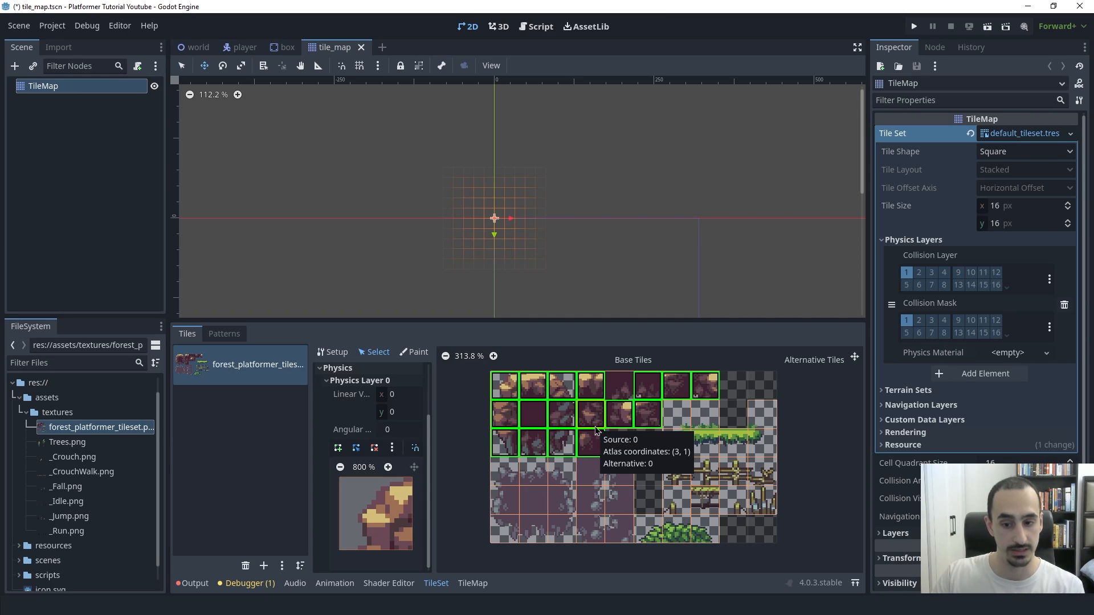
left_click(338, 448)
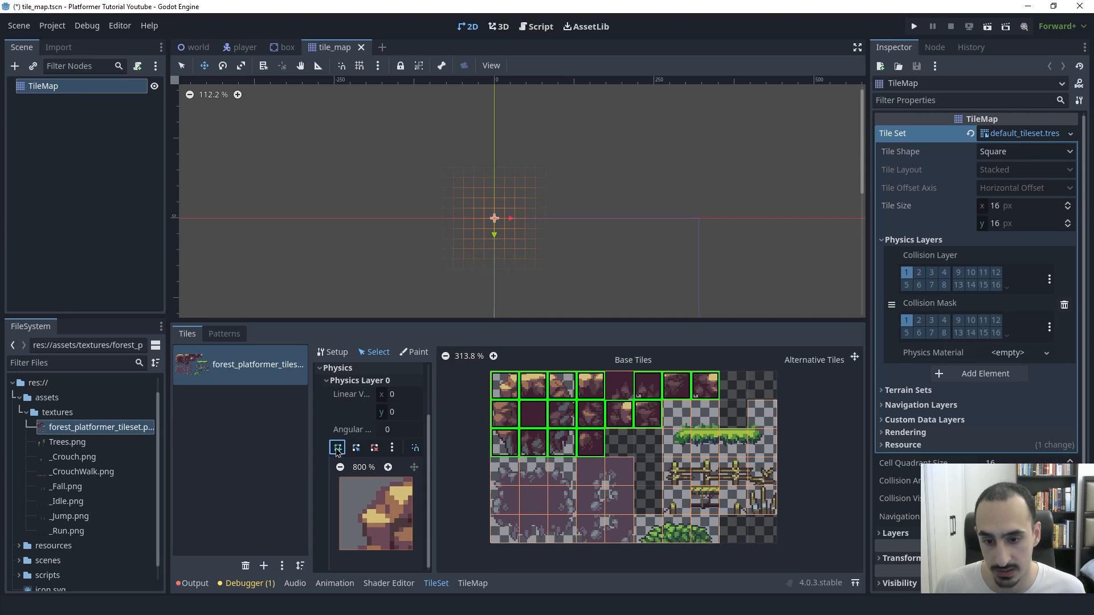
left_click(339, 477)
left_click(412, 477)
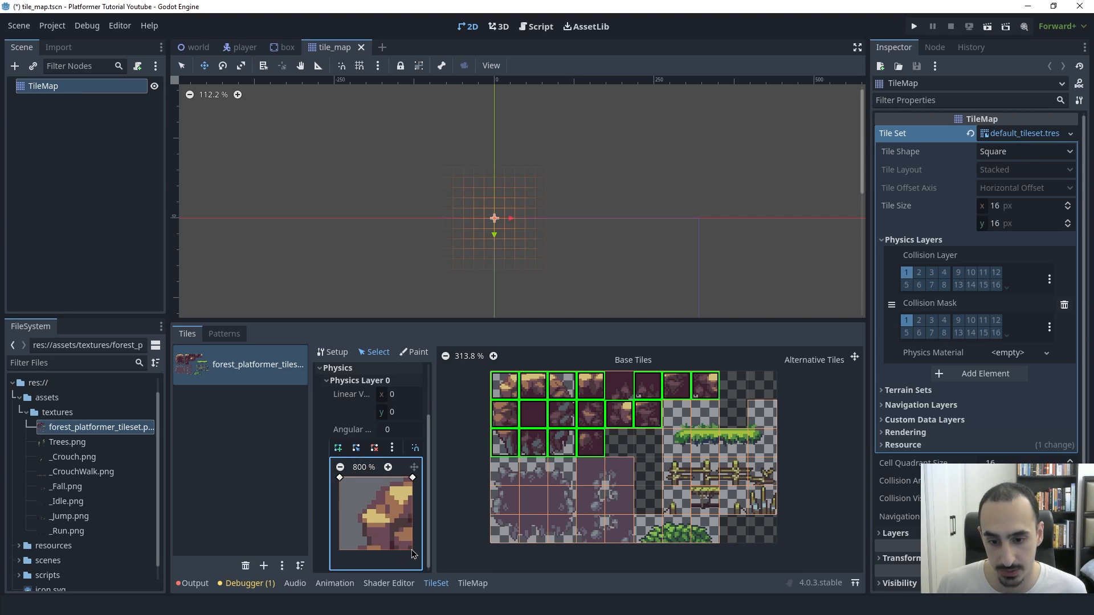
left_click(411, 551)
left_click(340, 550)
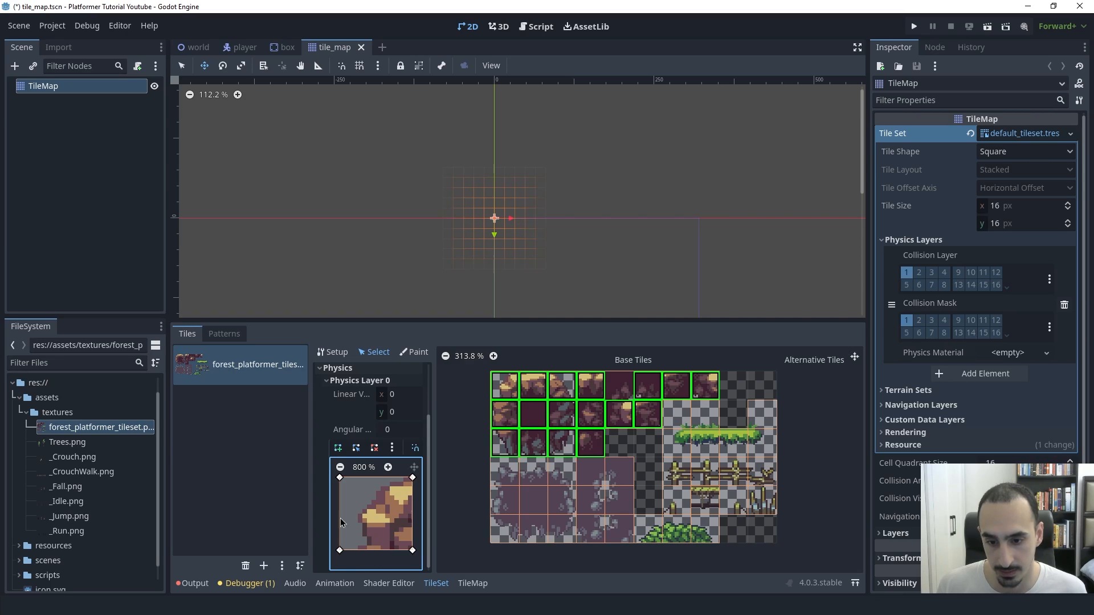
left_click(339, 477)
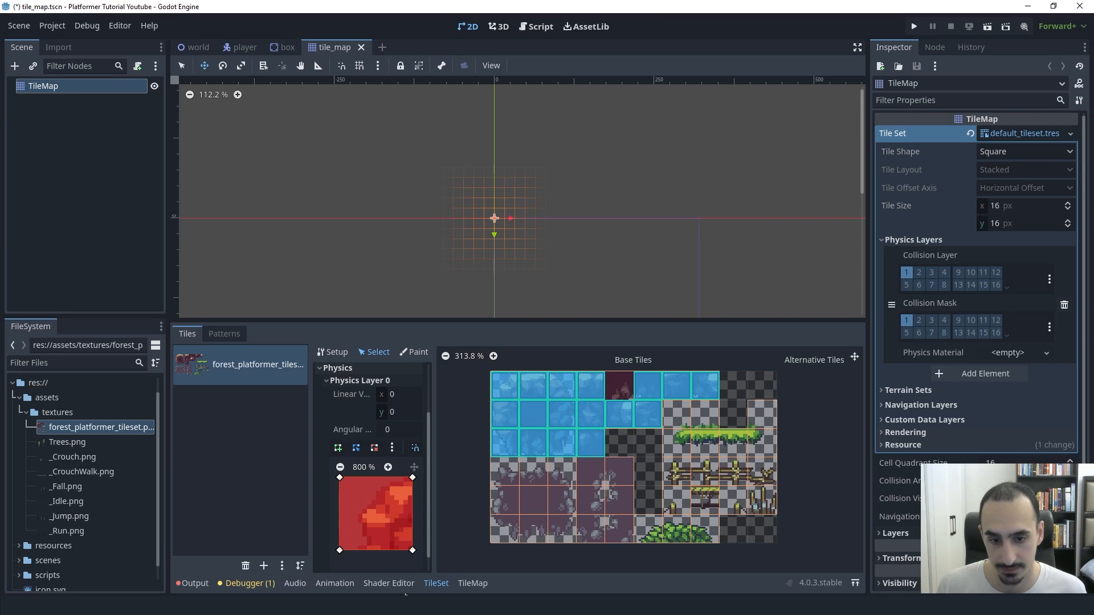
Draw a full-tile square collision polygon on Physics Layer 0 for the missed brown tile at atlas coordinates (4, 0).
left_click(629, 396)
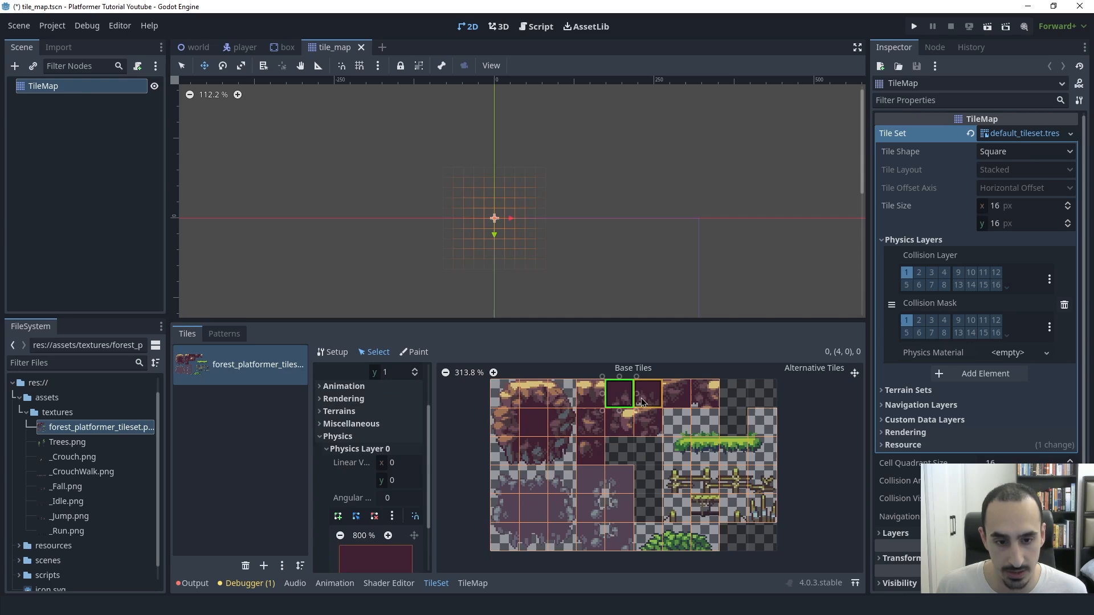
scroll(432, 442, "down", 2)
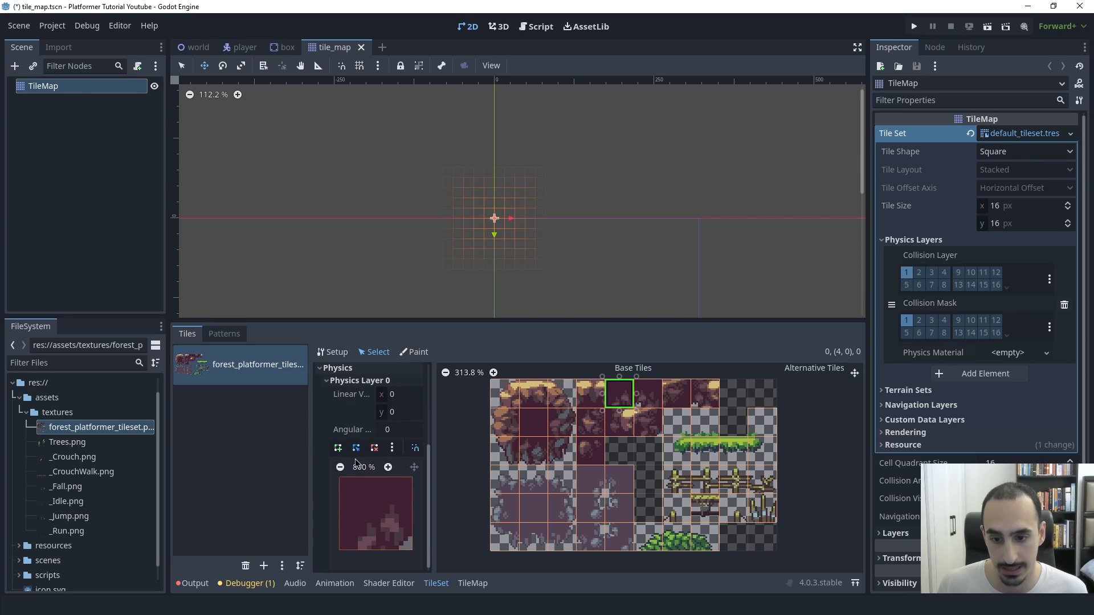
left_click(340, 477)
left_click(412, 477)
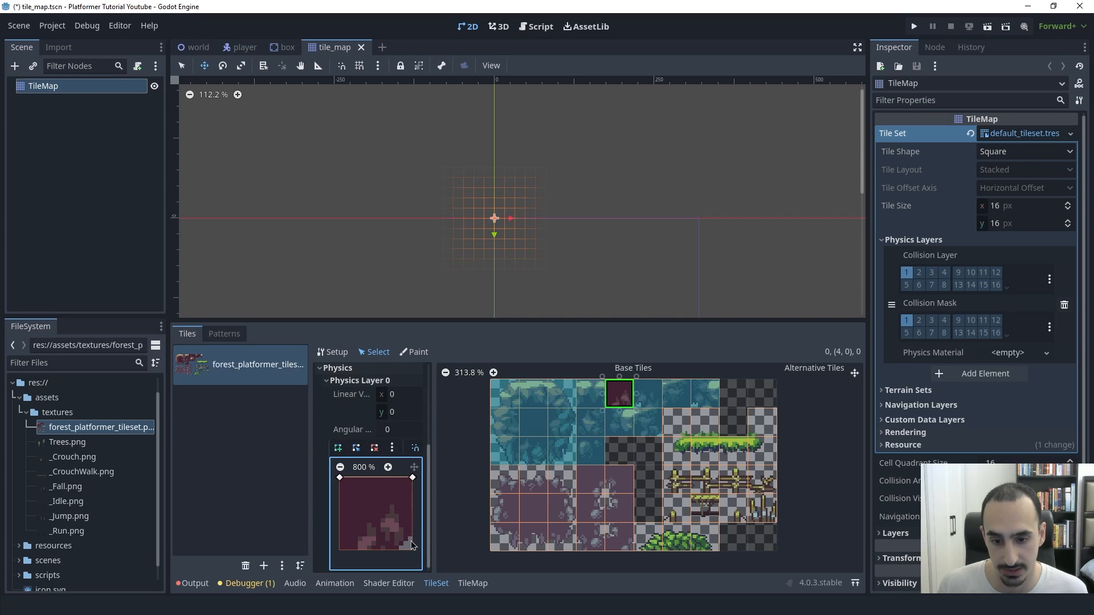
left_click(412, 550)
left_click(339, 550)
left_click(339, 478)
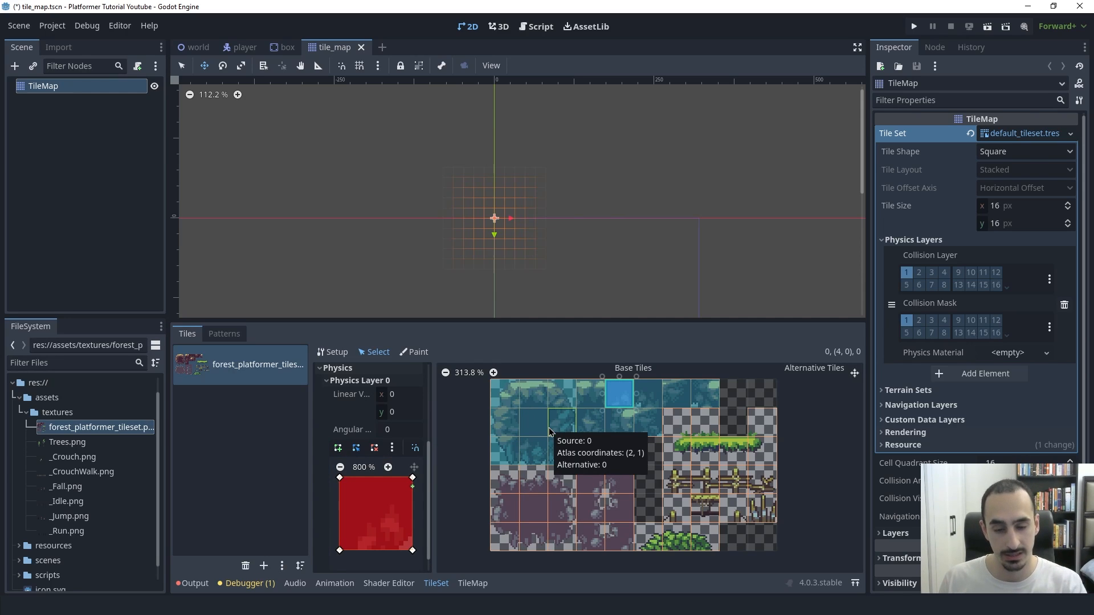
Reshape the upper-left corner tile's collision polygon with an extra point so it follows the rounded rock edge, and save the scene.
left_click(504, 393)
scroll(581, 507, "up", 5)
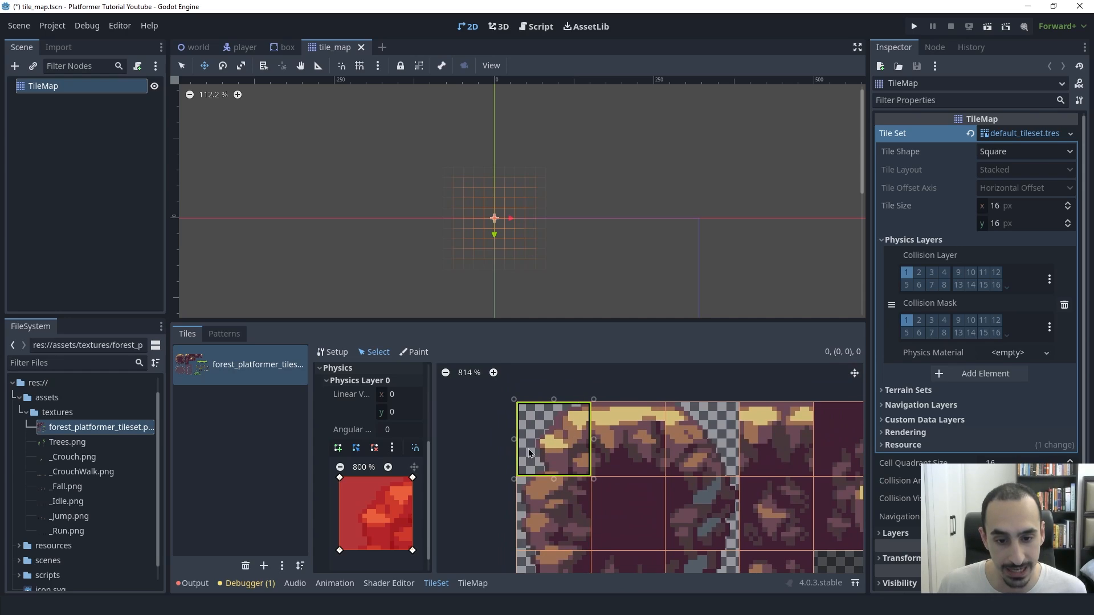
scroll(581, 414, "up", 3)
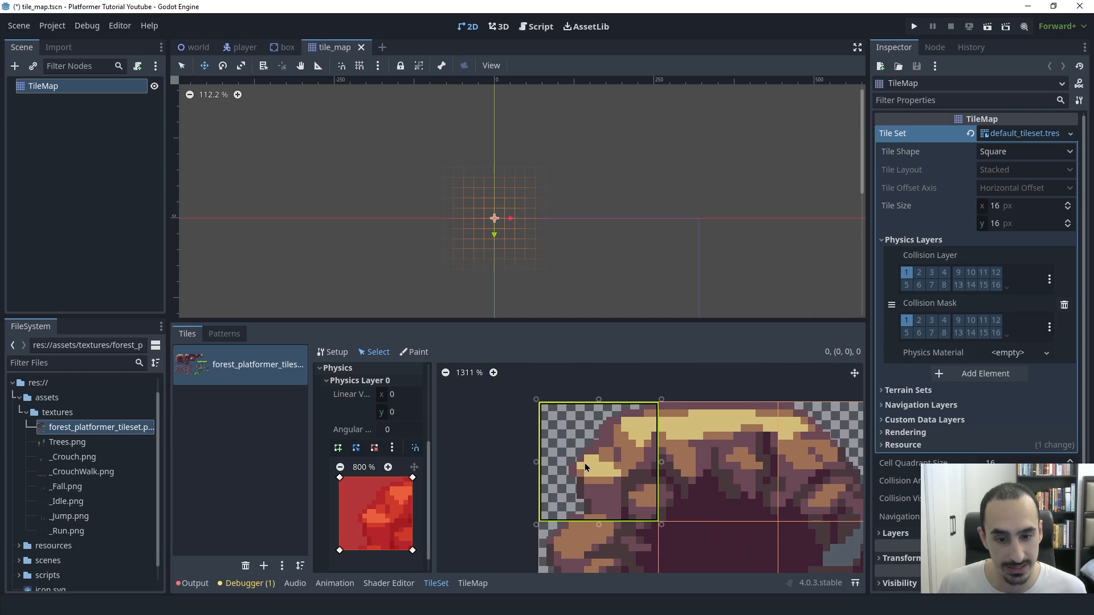
middle_click_drag(723, 471, 698, 440)
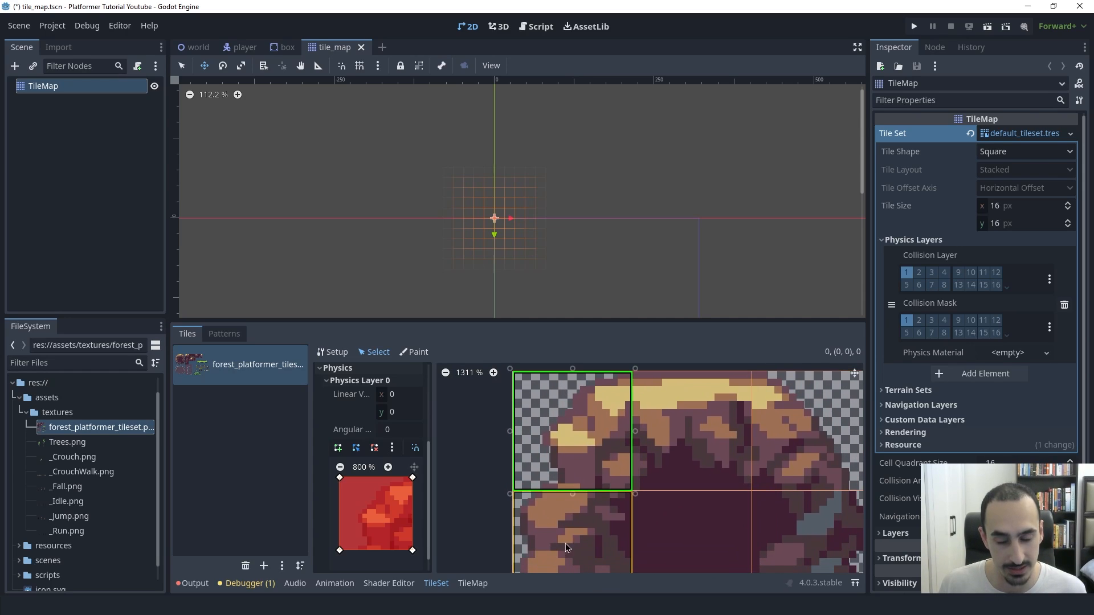
left_click_drag(339, 479, 387, 477)
middle_click_drag(606, 488, 583, 469)
middle_click_drag(655, 399, 635, 431)
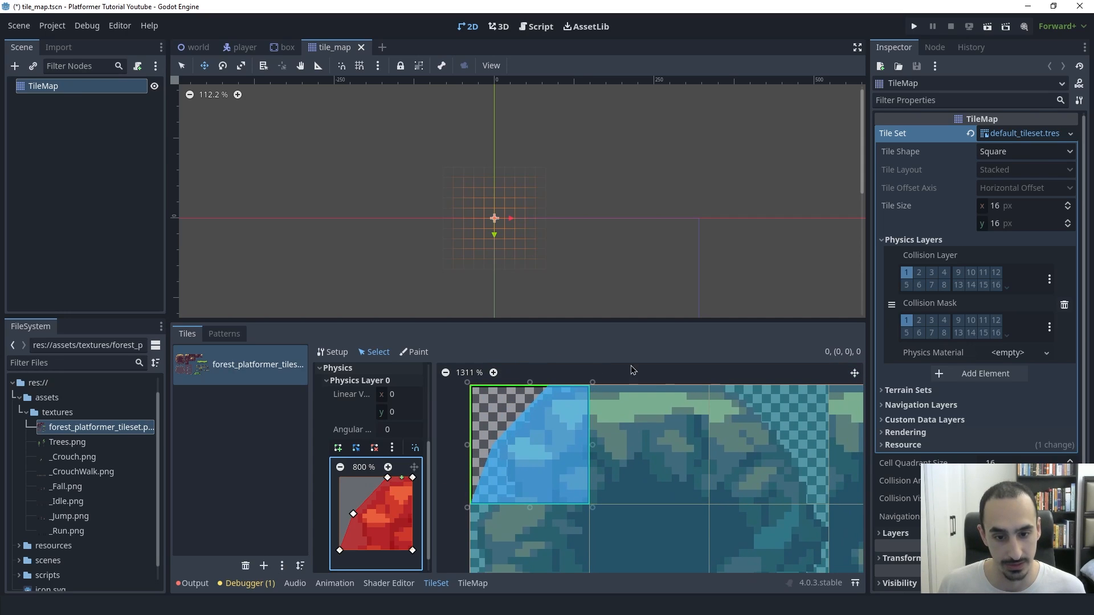
scroll(649, 473, "down", 5)
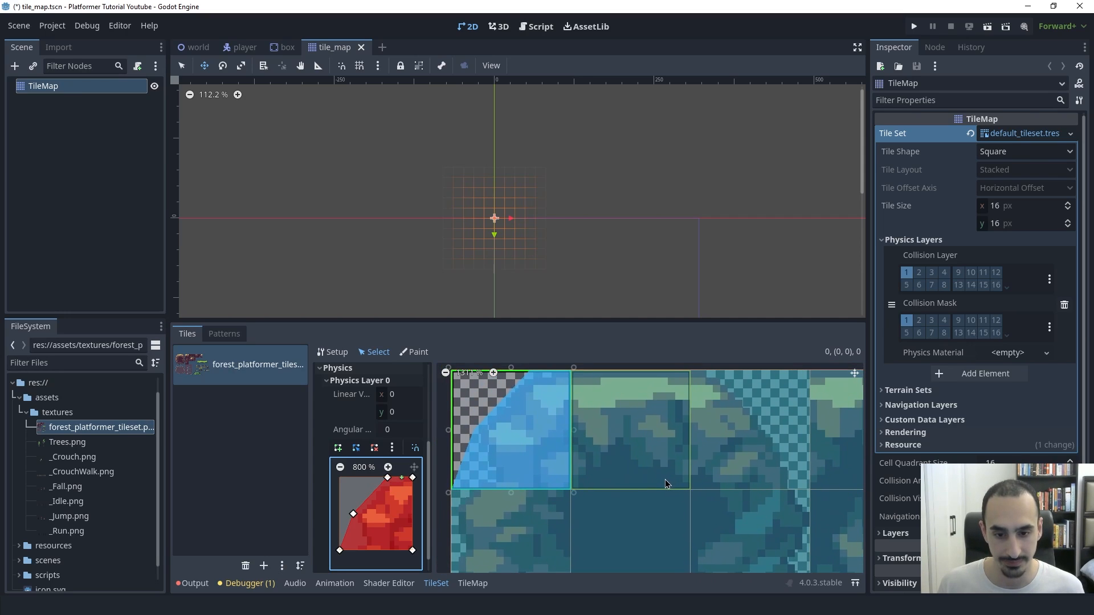
scroll(740, 450, "down", 1)
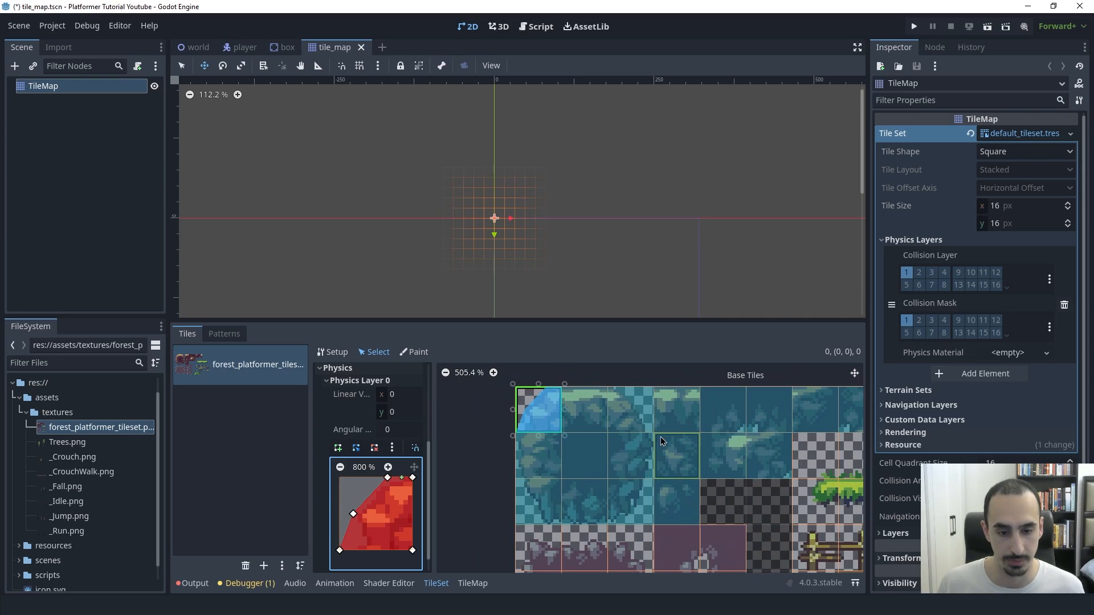
scroll(677, 490, "down", 3)
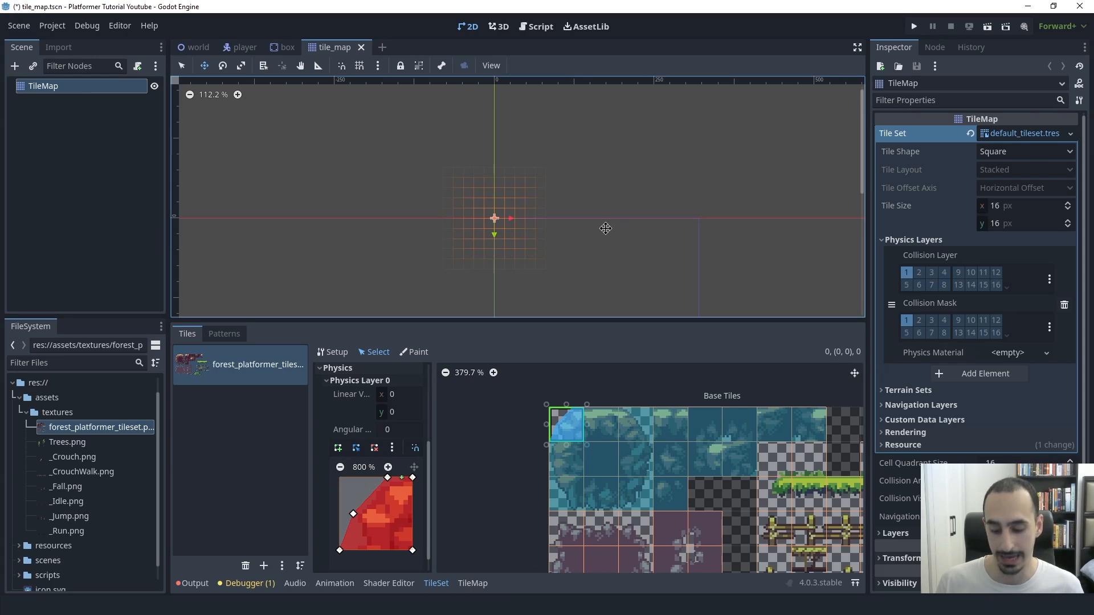
key("ctrl+s")
middle_click_drag(631, 182, 628, 163)
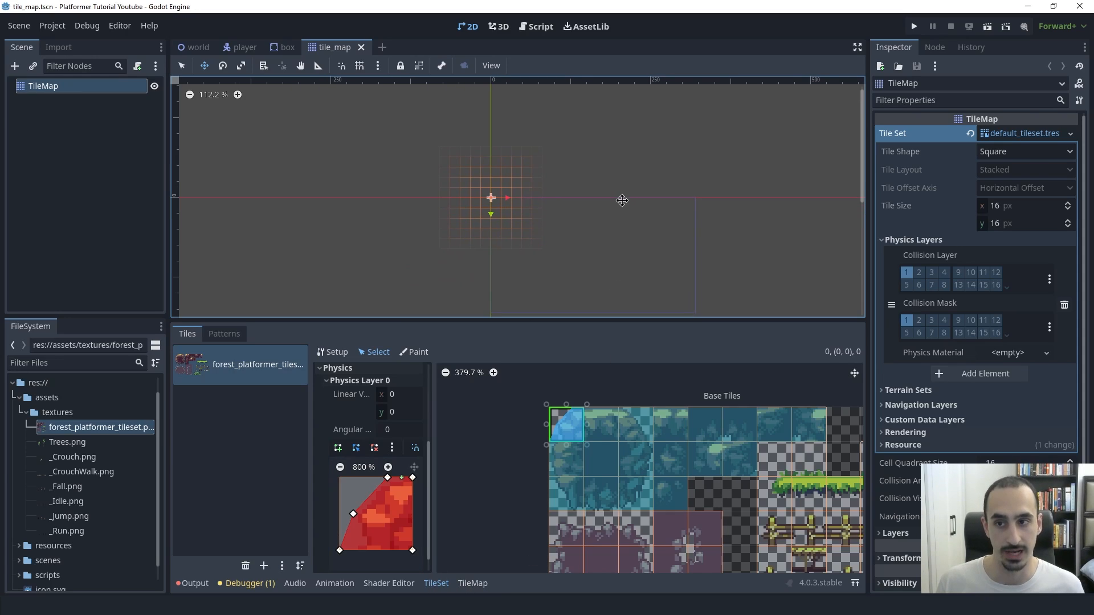
Check the Visible Collision Shapes debug option, and run the project to move the player across the platform and onto the boxes.
left_click(86, 25)
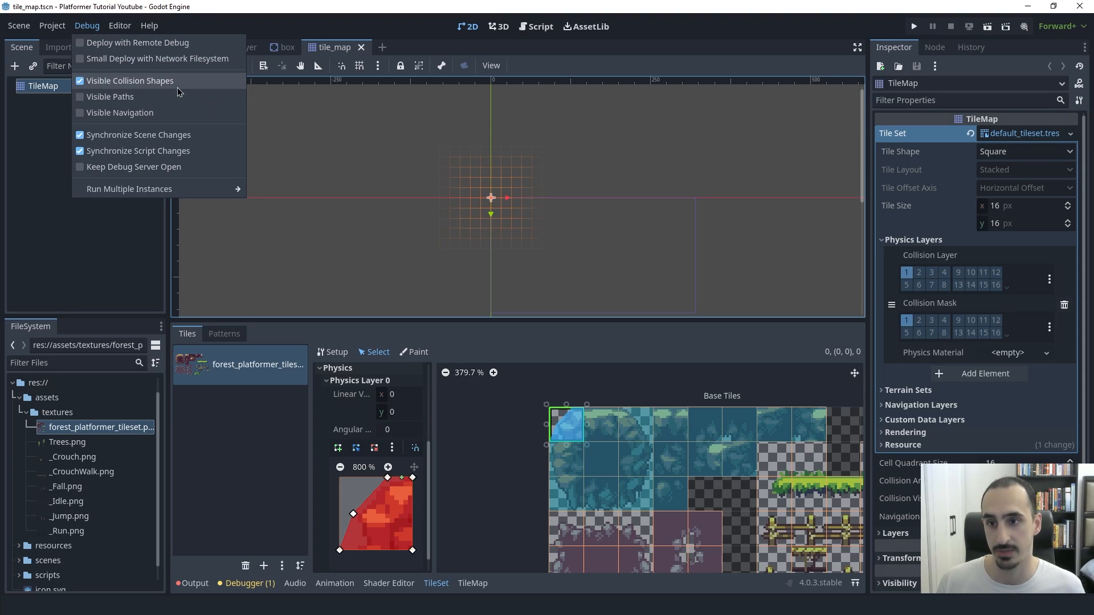
left_click(103, 27)
left_click(913, 27)
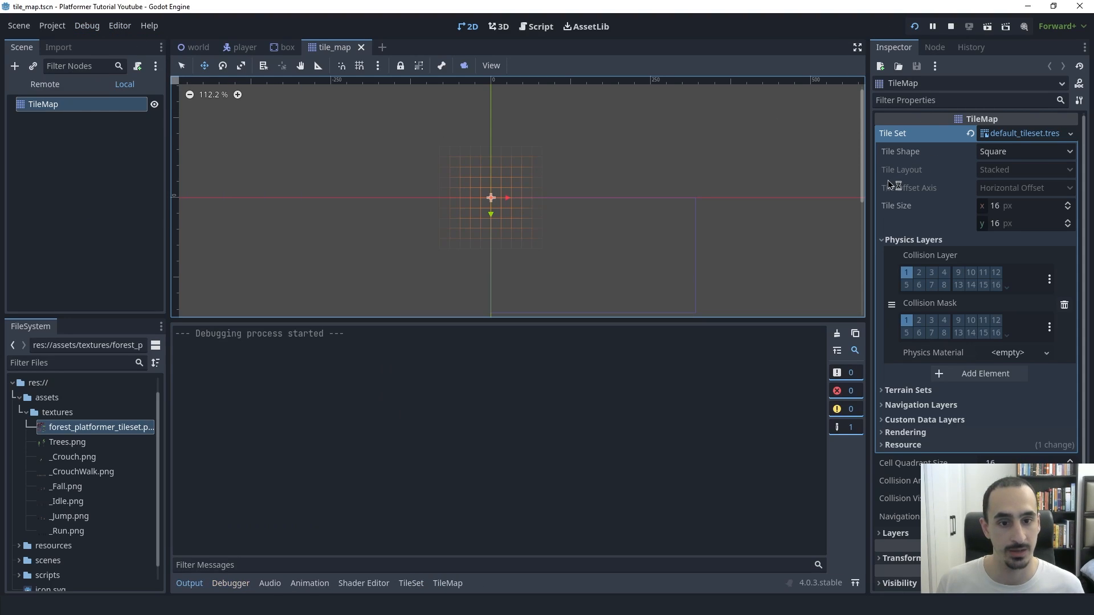
key("Right")
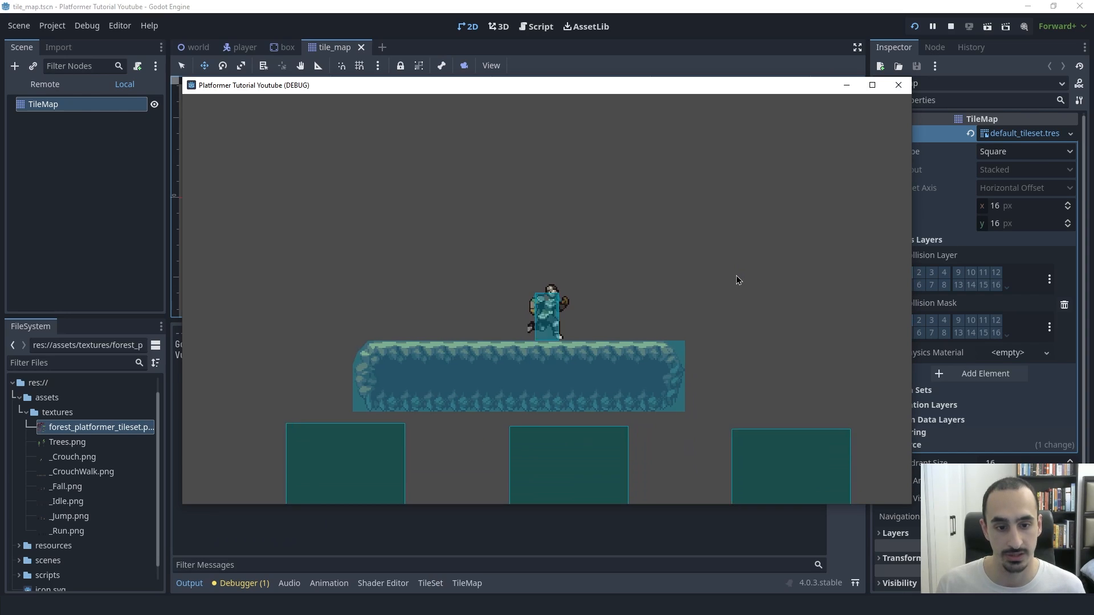
key("Left")
key("Left")
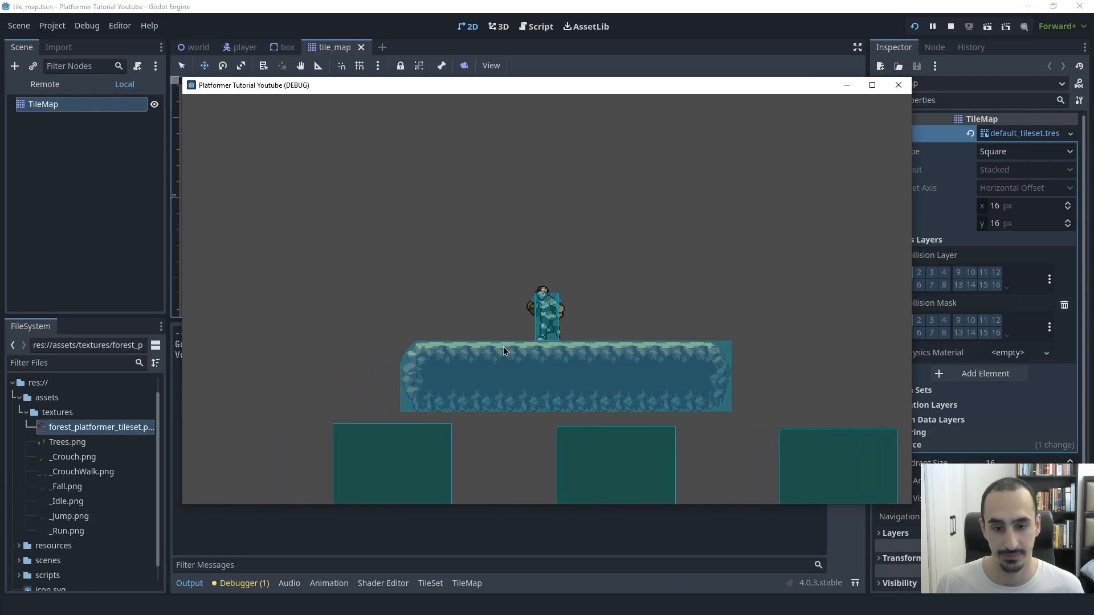
key("Right")
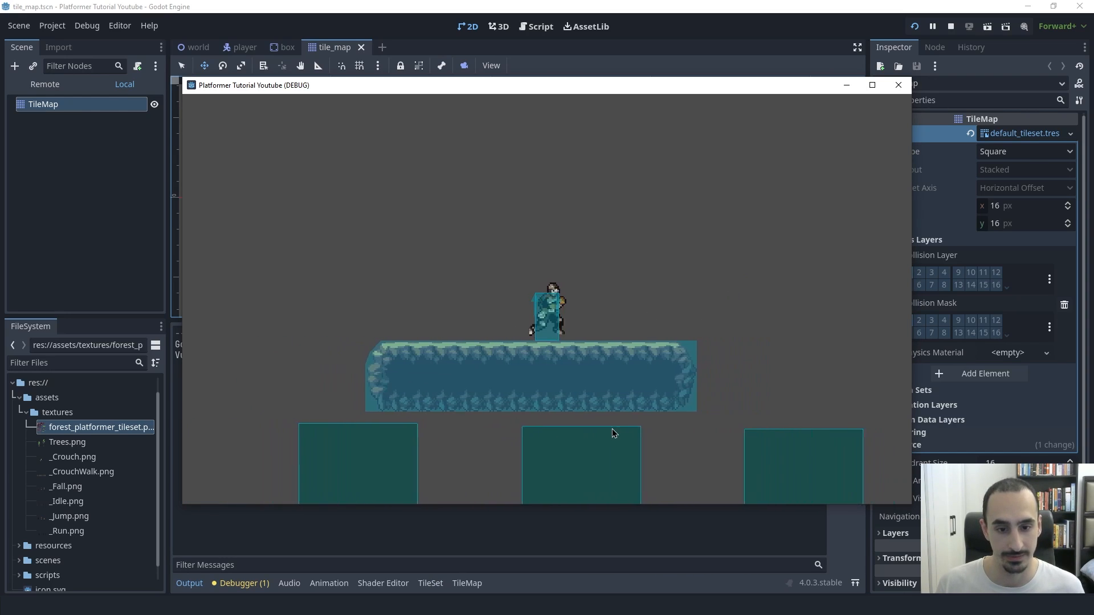
key("space")
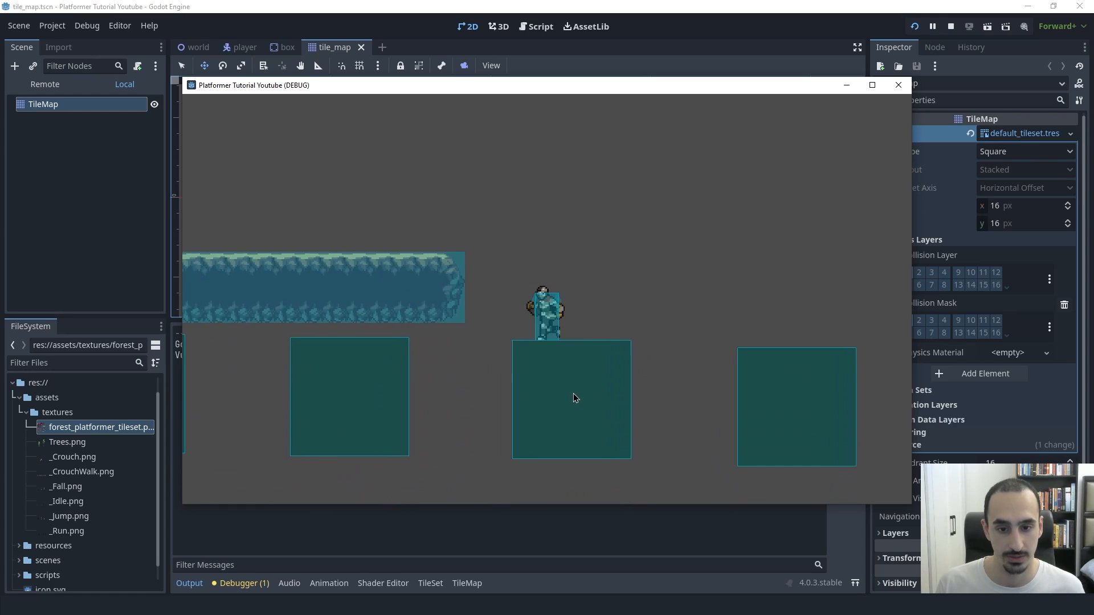
Test the player on the platform's sloped left corner and square right corner, then close the game and its output log.
key("Left")
key("Left")
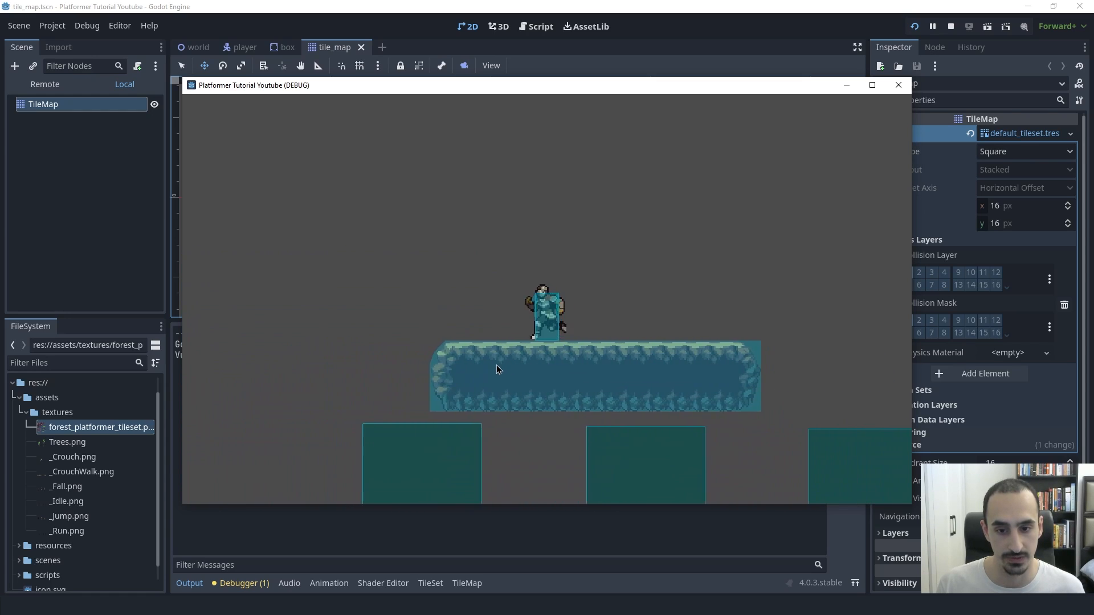
key("Right")
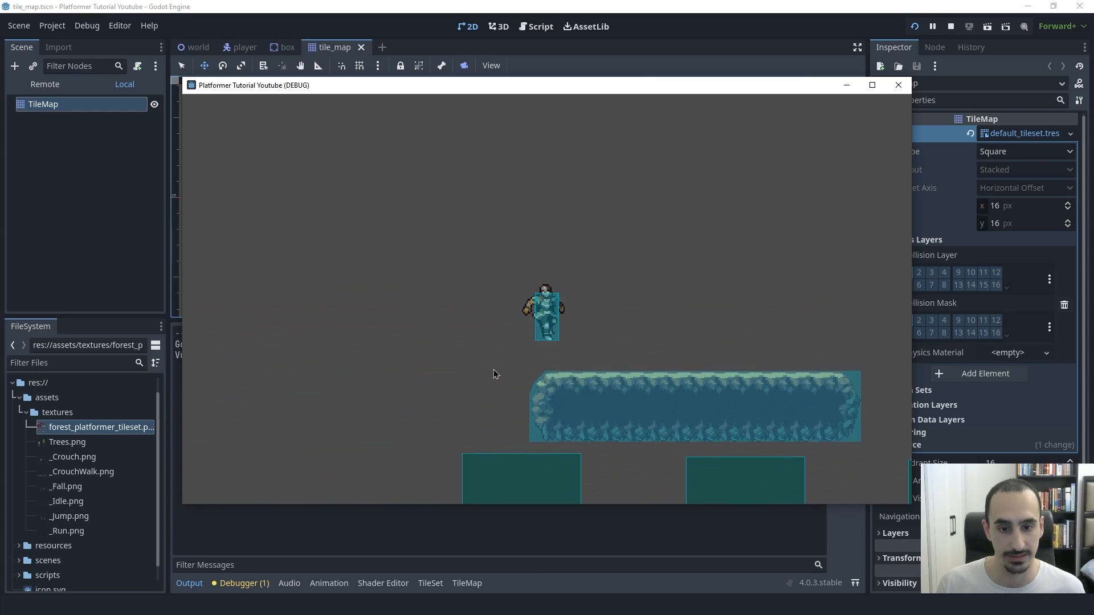
key("Left")
key("space")
key("Right")
key("Left")
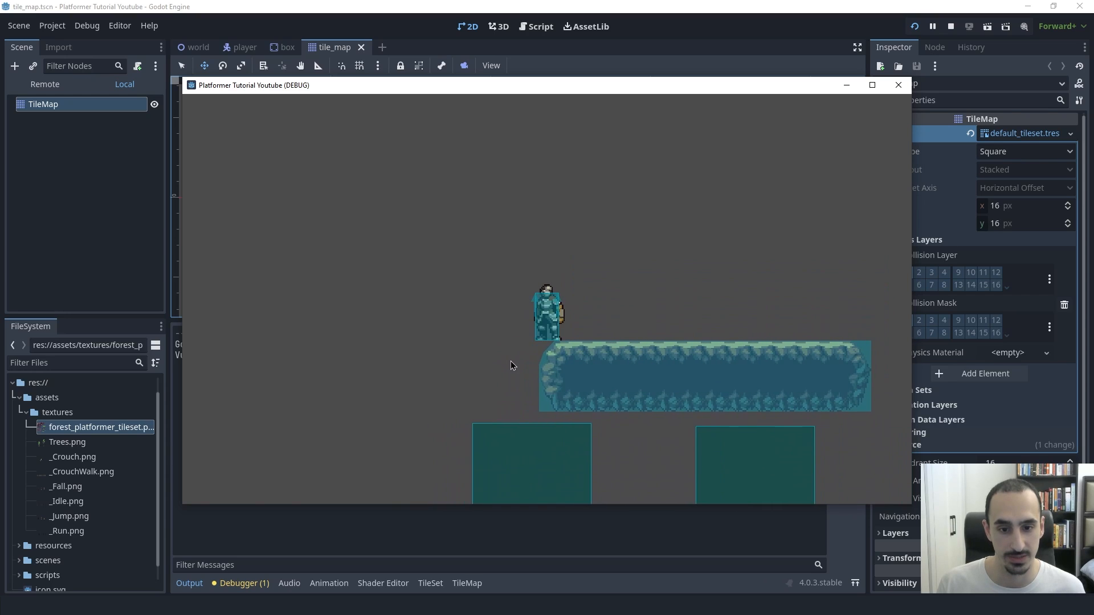
key("Left")
key("space")
key("Right")
key("Right")
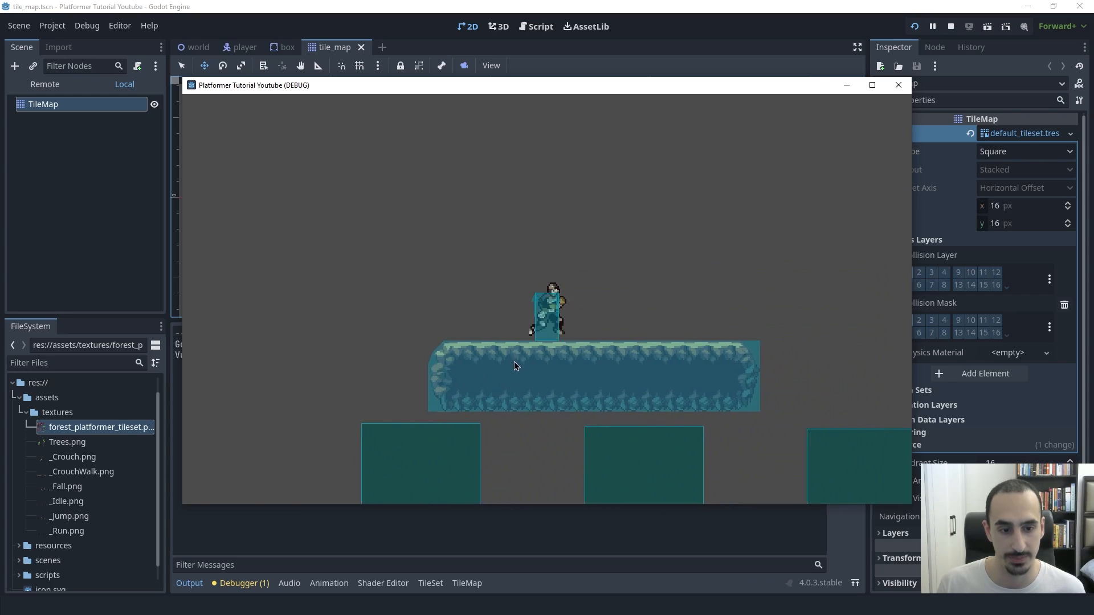
key("Left")
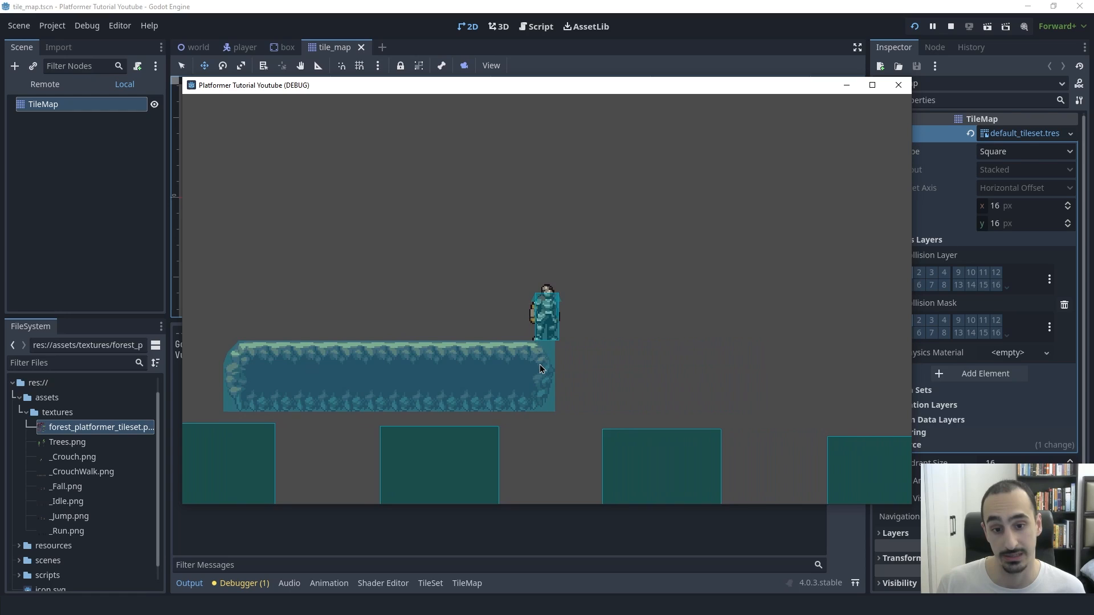
key("Left")
key("Right")
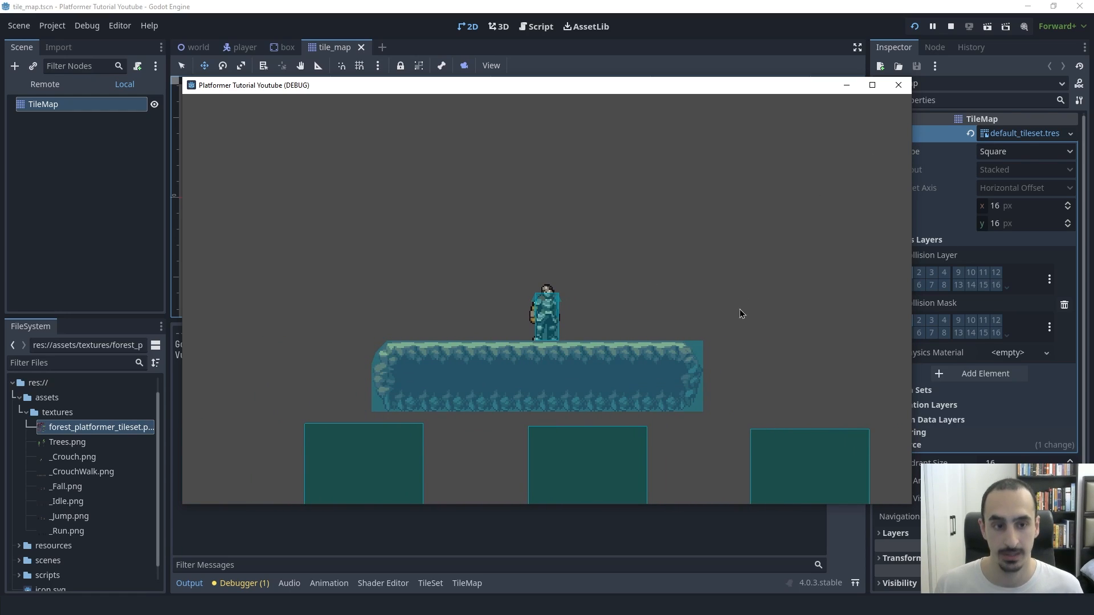
left_click(898, 85)
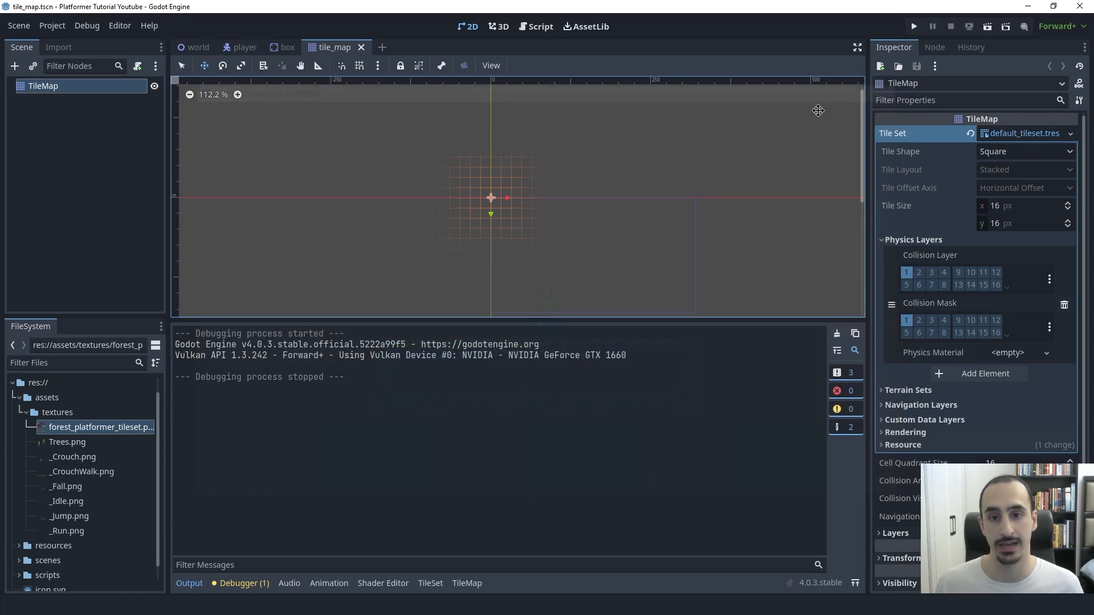
left_click(192, 583)
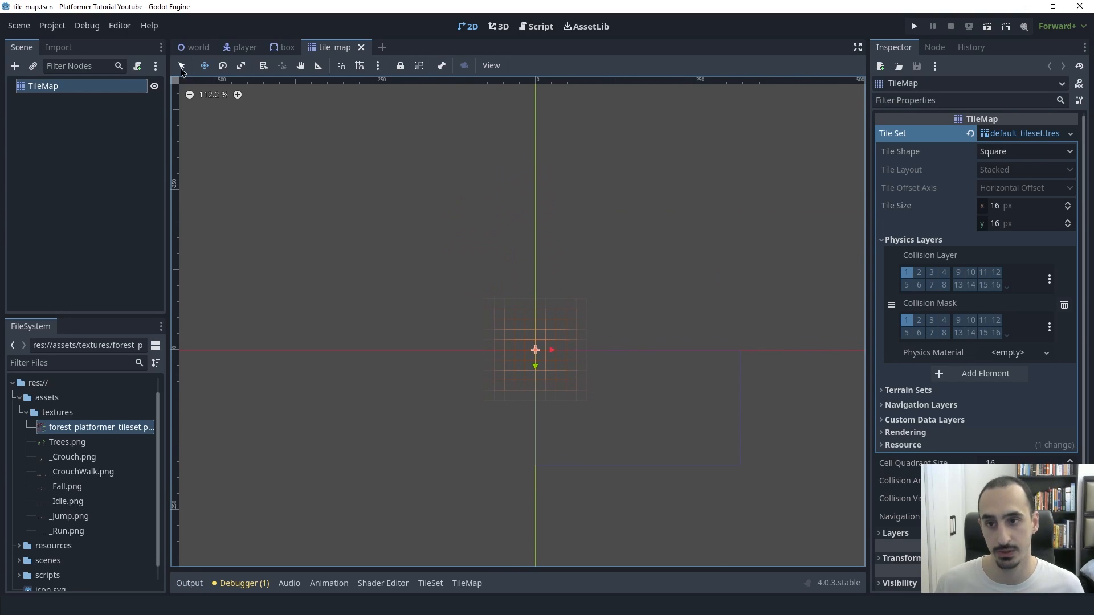
Review the painted platform in the world scene and the tile palette available for its TileMap.
left_click(194, 47)
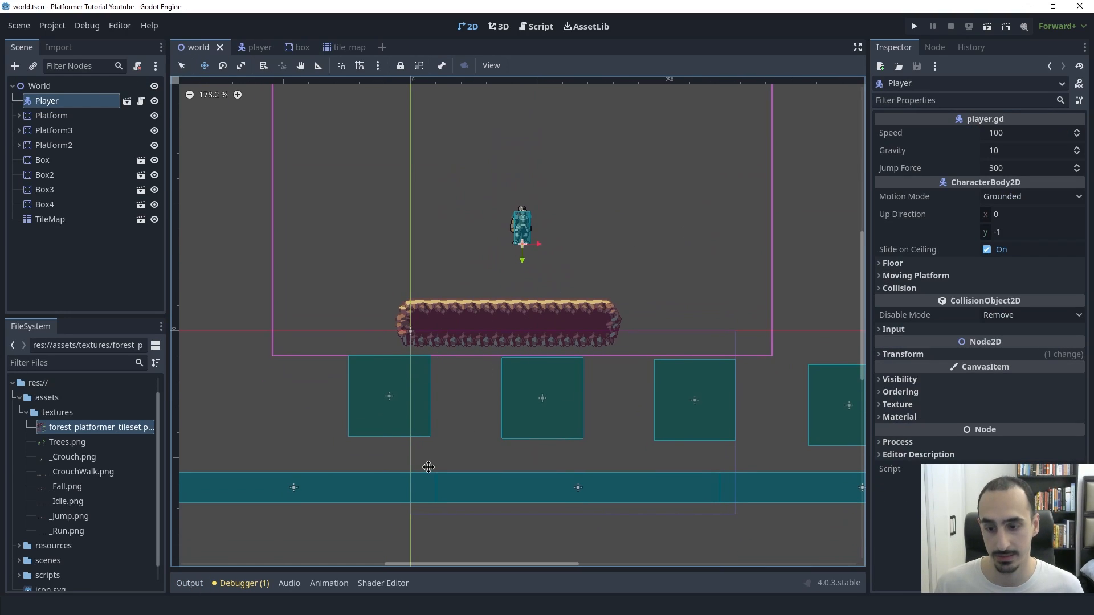
left_click(71, 223)
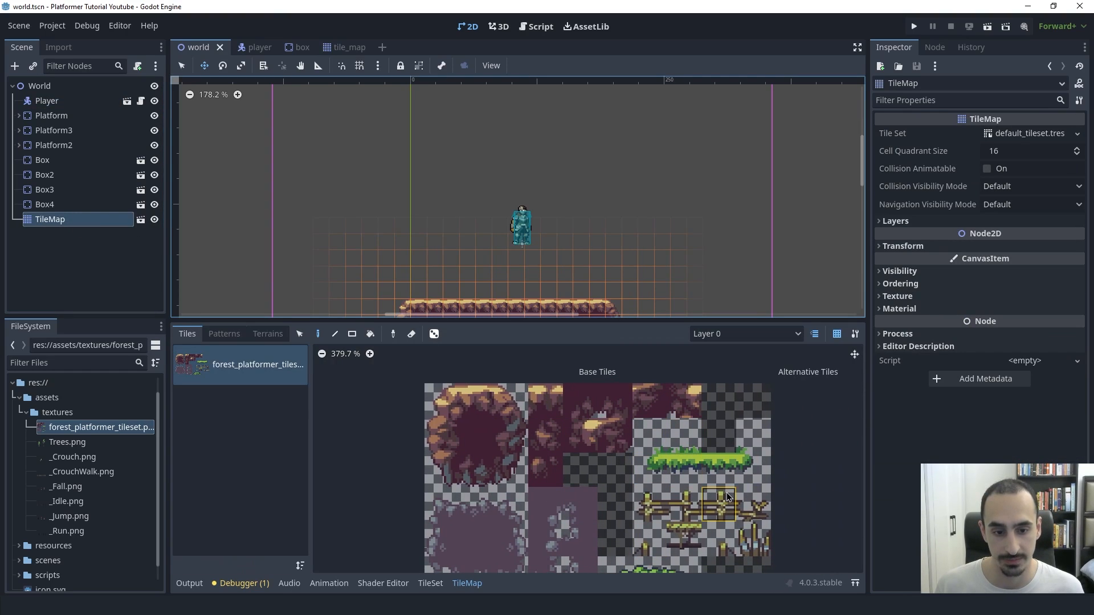
scroll(666, 488, "down", 2)
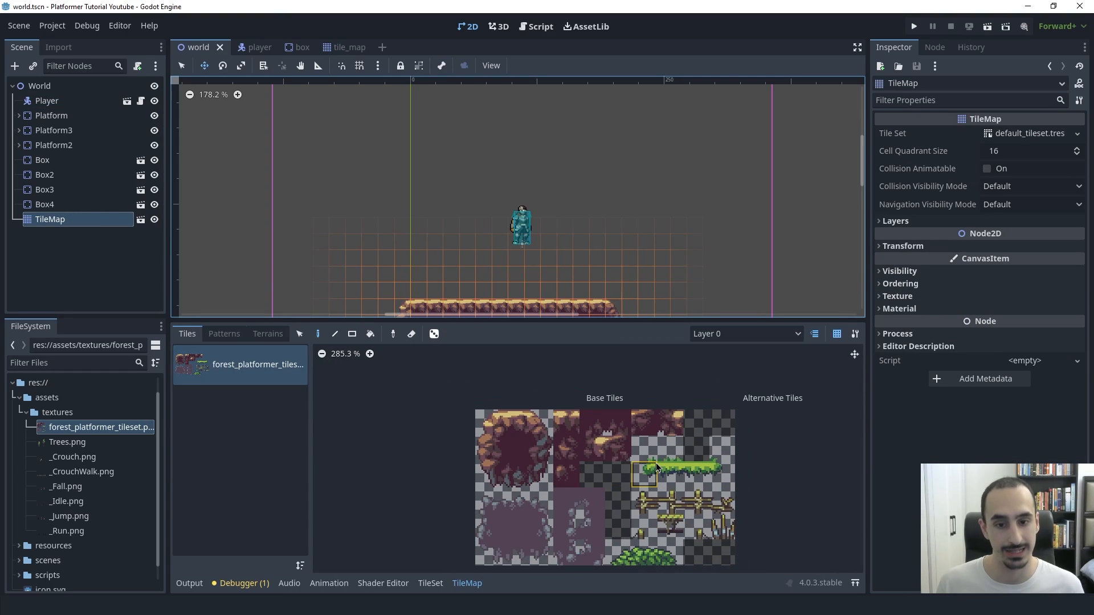
middle_click_drag(566, 231, 564, 126)
scroll(565, 127, "down", 4)
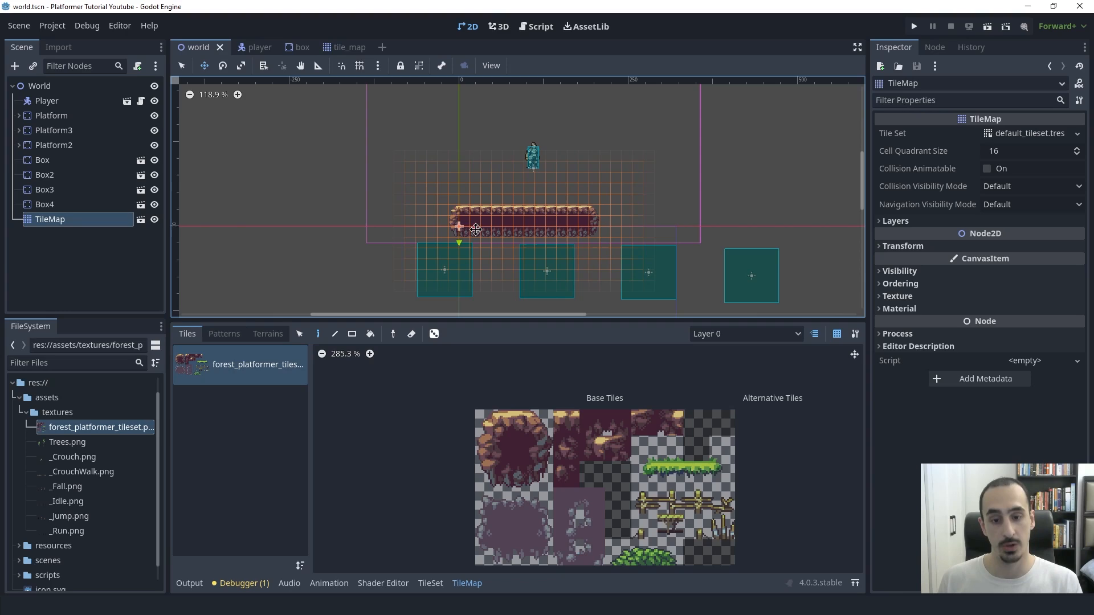
Add a terrain set containing one terrain to default_tileset.tres in the tile_map scene.
left_click(342, 48)
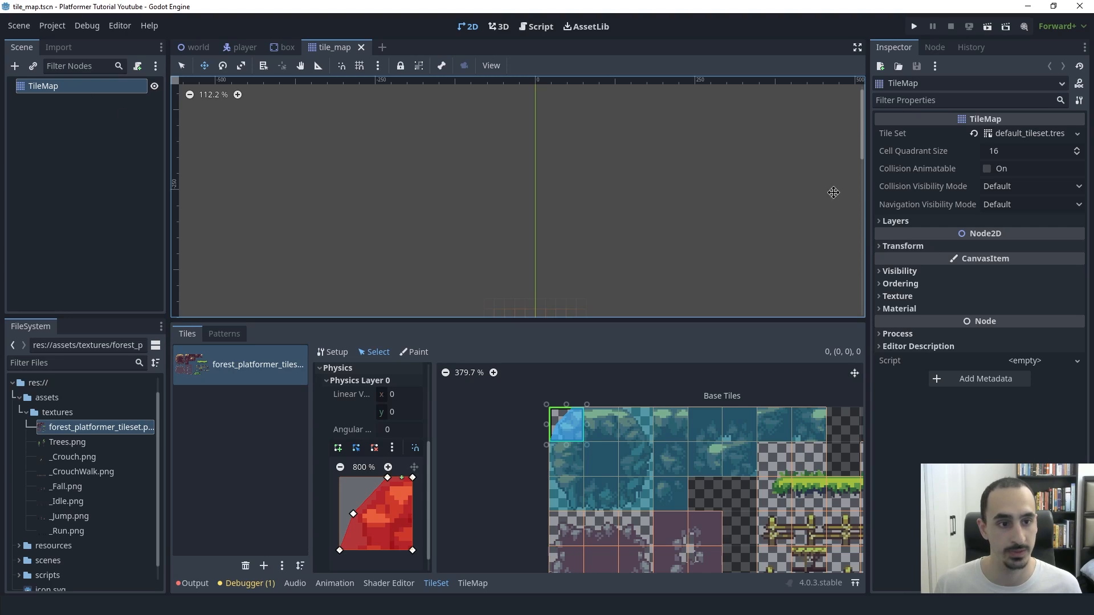
left_click(1024, 135)
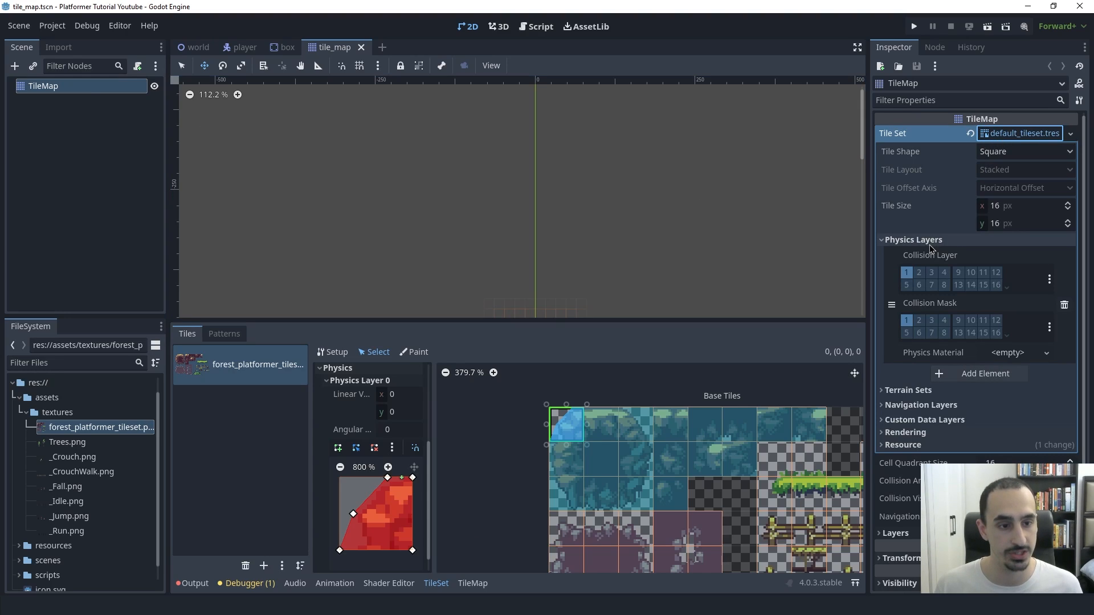
left_click(924, 242)
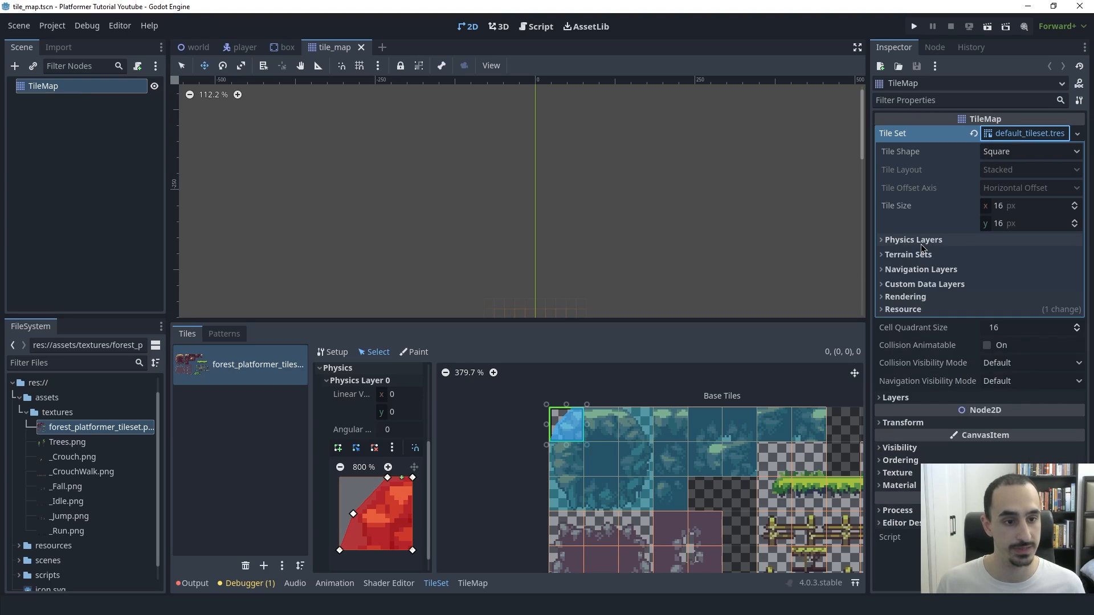
left_click(909, 257)
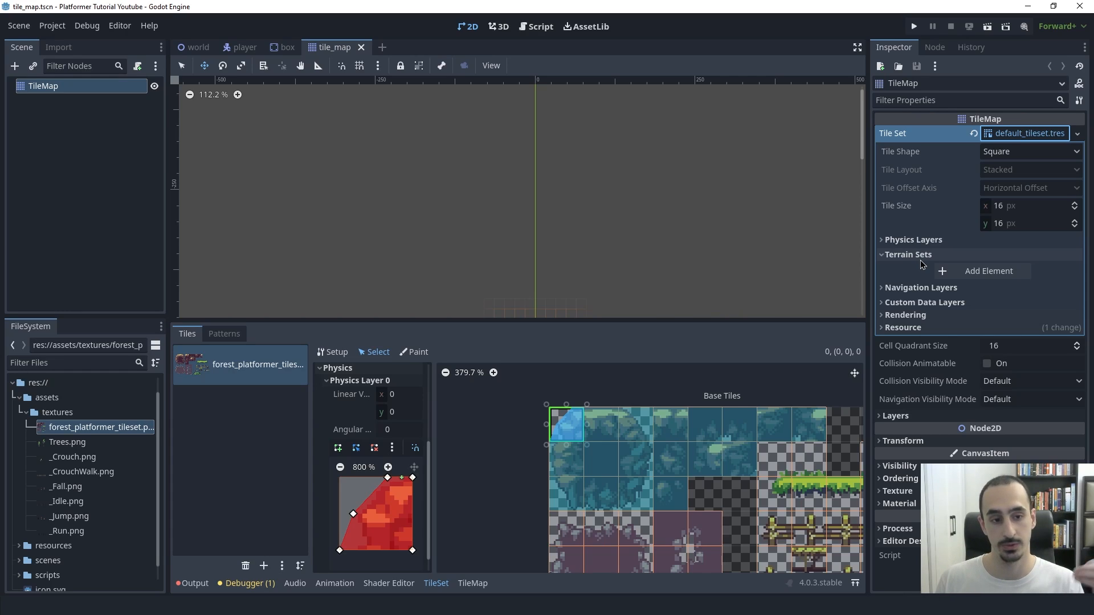
left_click(970, 275)
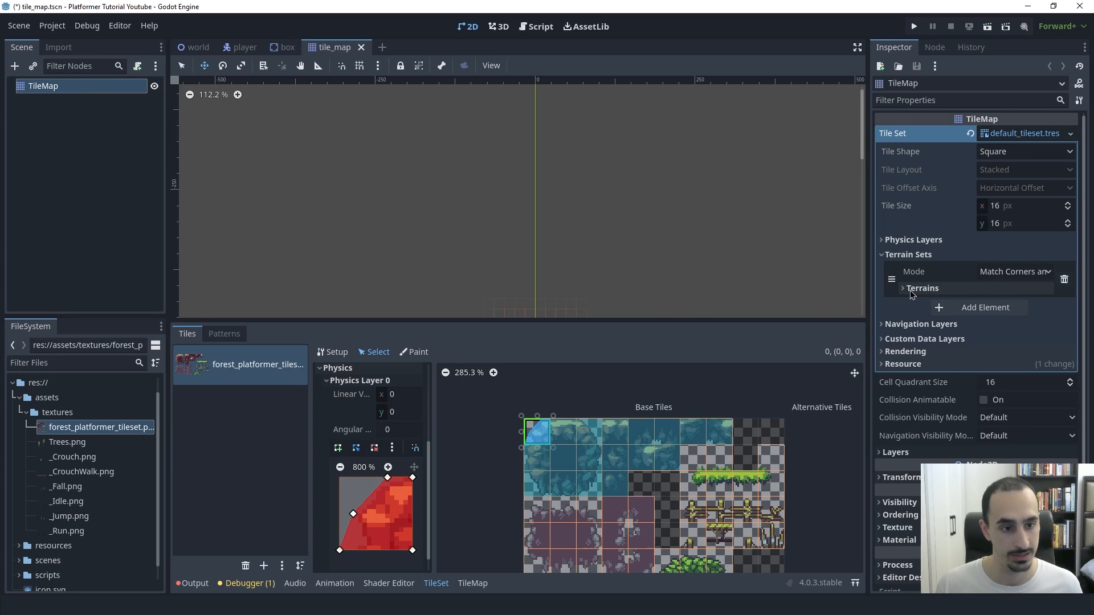
left_click(910, 289)
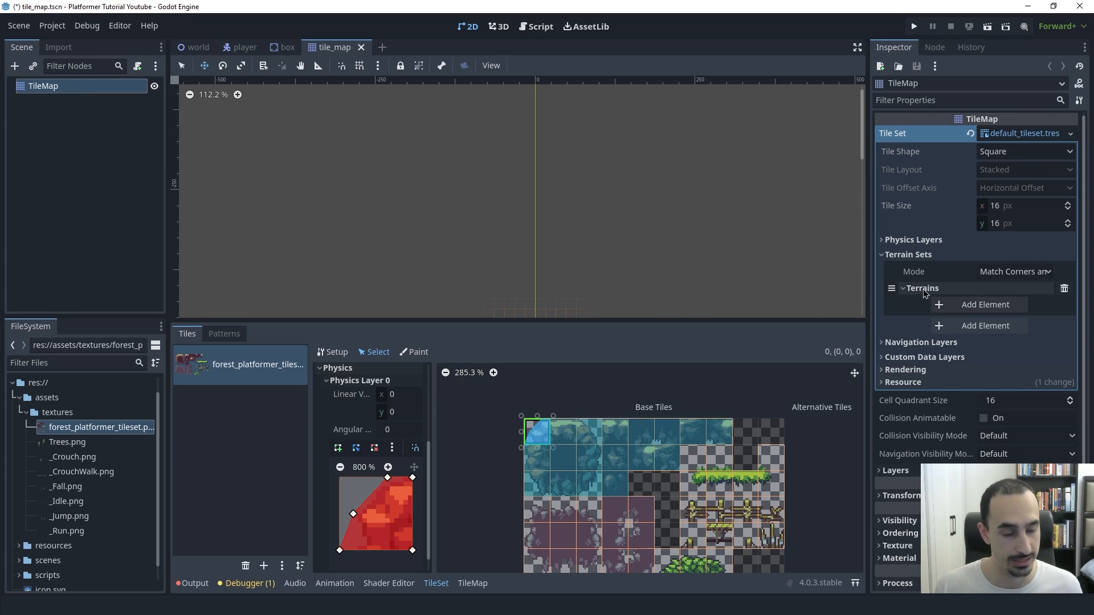
left_click(981, 310)
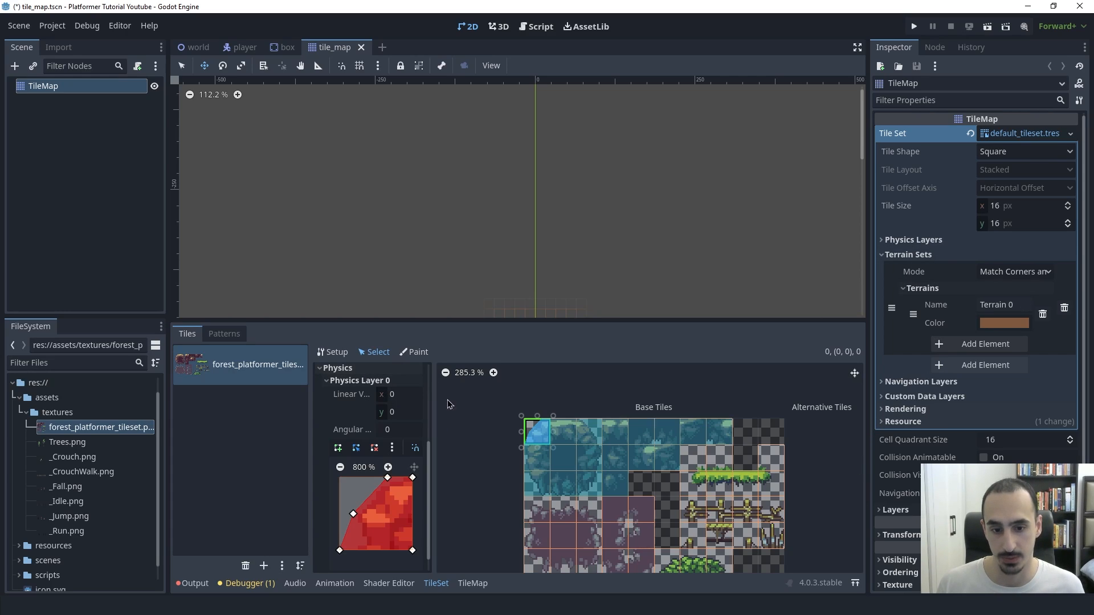
Assign the nine tiles of the brown 3×3 rock block and tiles (4, 0) through (7, 0) to Terrain Set 0, Terrain 0.
left_click(582, 439)
left_click(563, 431)
left_click(536, 432)
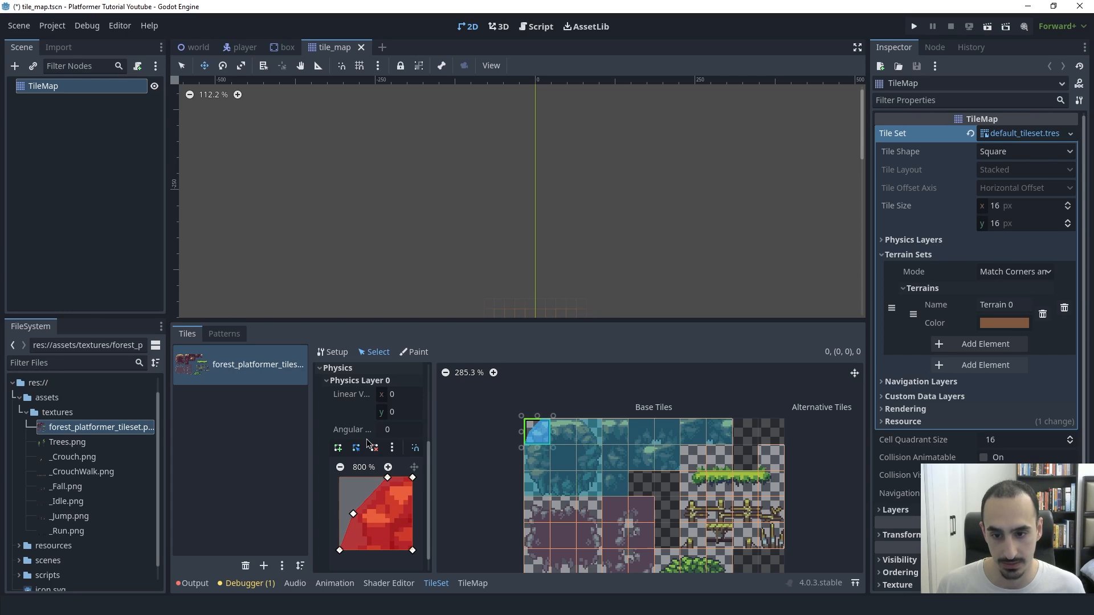
scroll(428, 439, "up", 5)
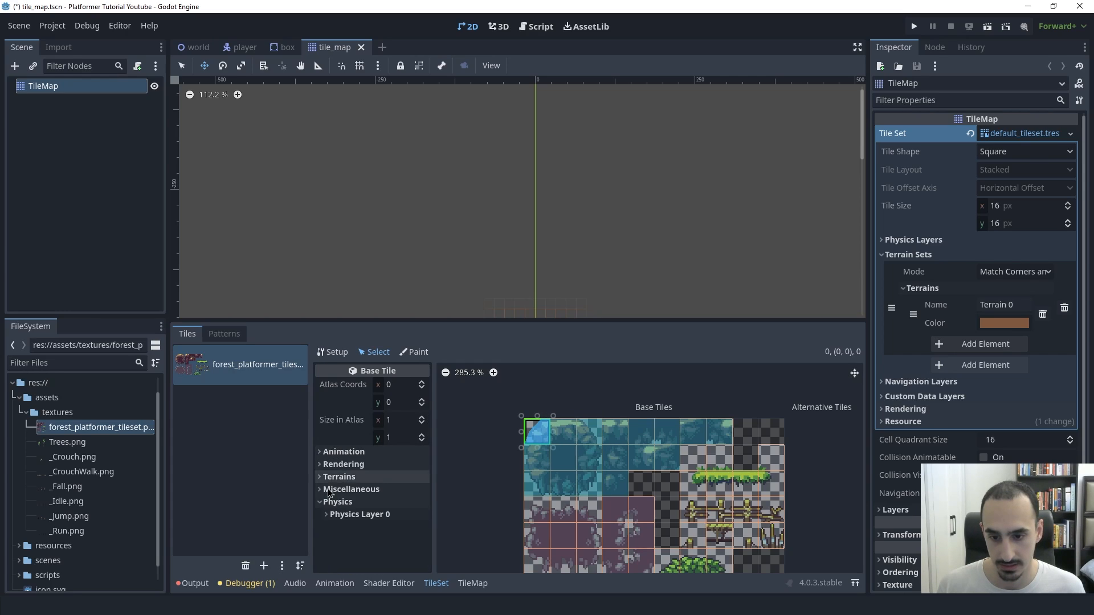
left_click(322, 500)
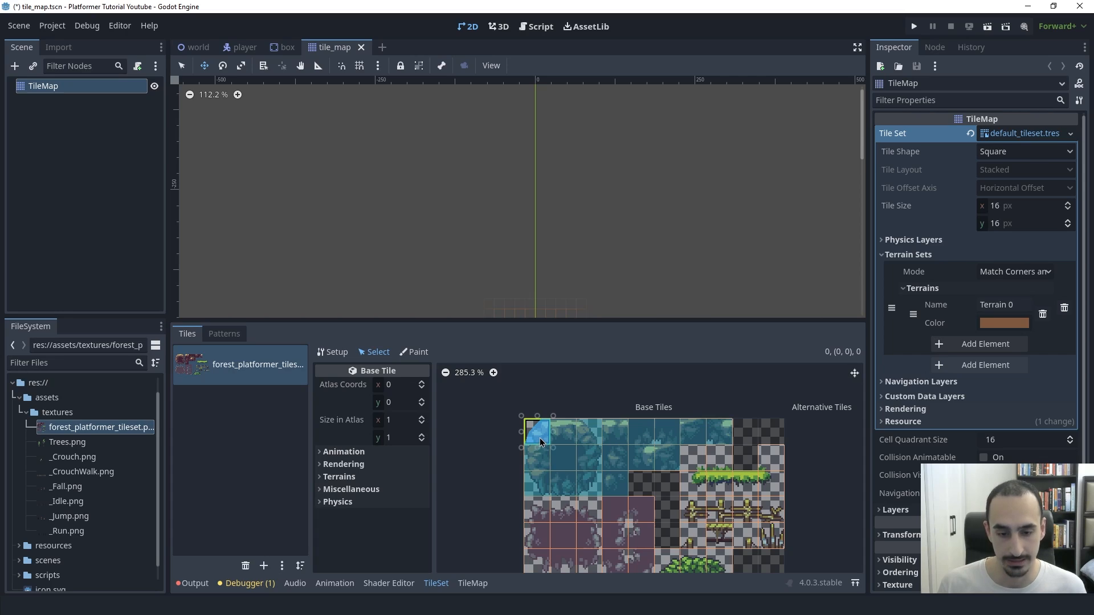
left_click(539, 466, "shift")
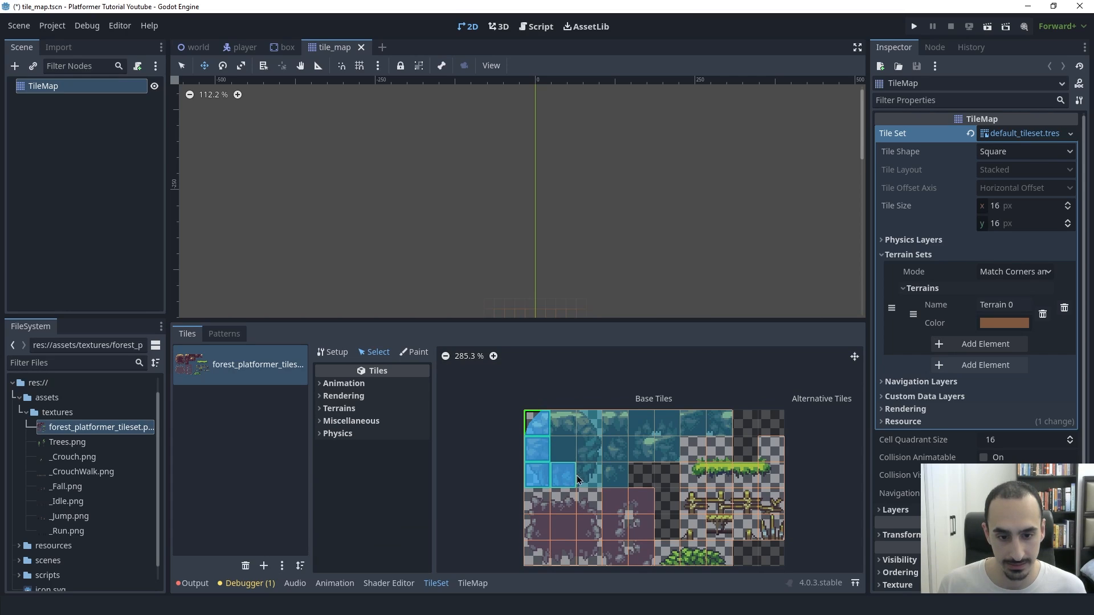
left_click(585, 451, "shift")
left_click(563, 450, "shift")
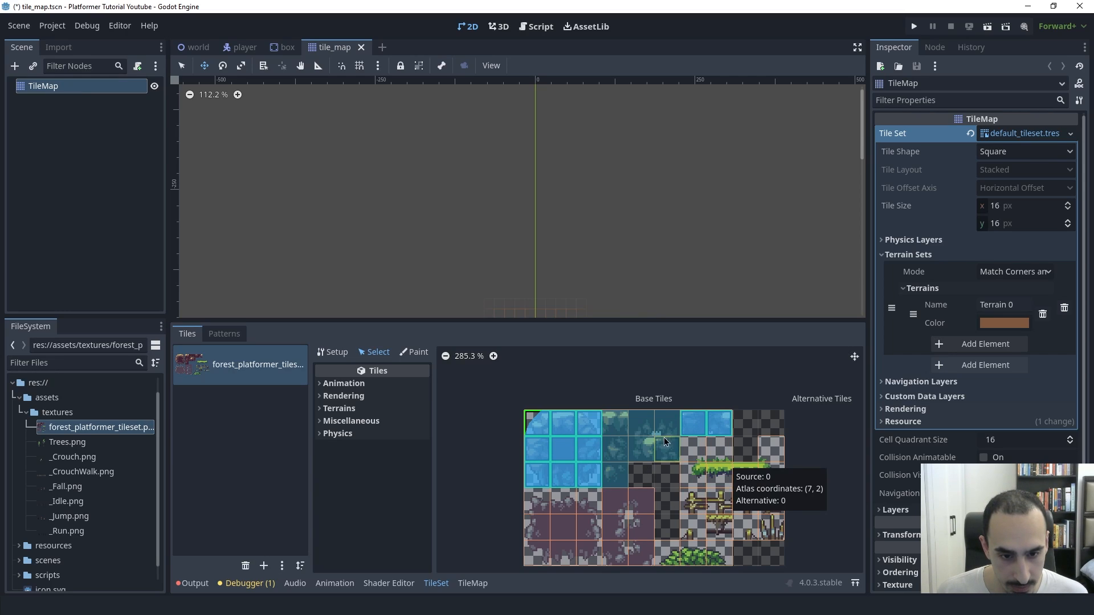
left_click(648, 427, "shift")
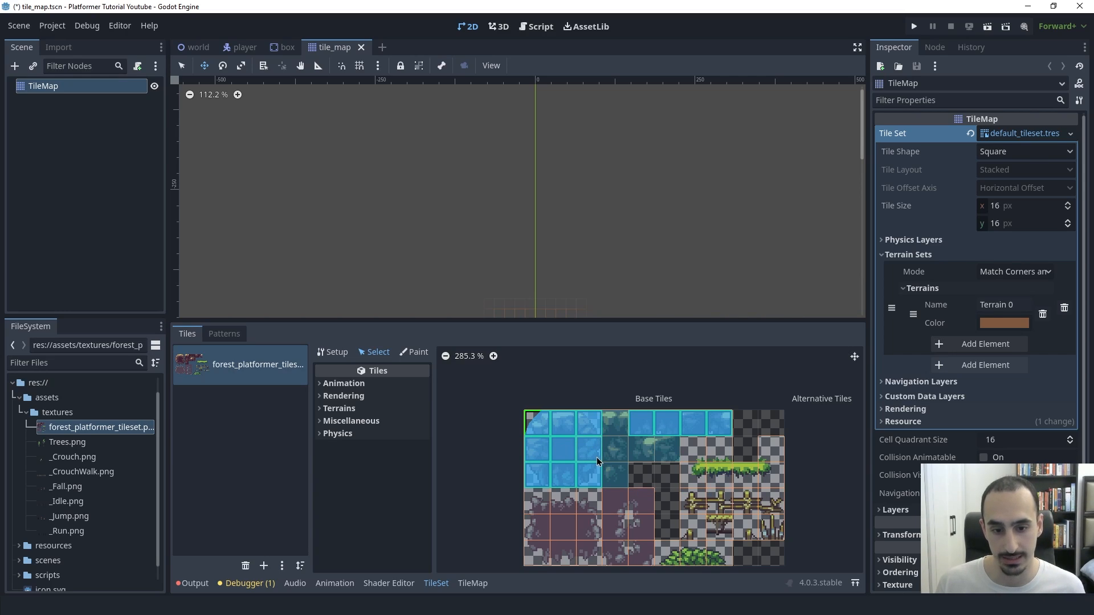
left_click(341, 409)
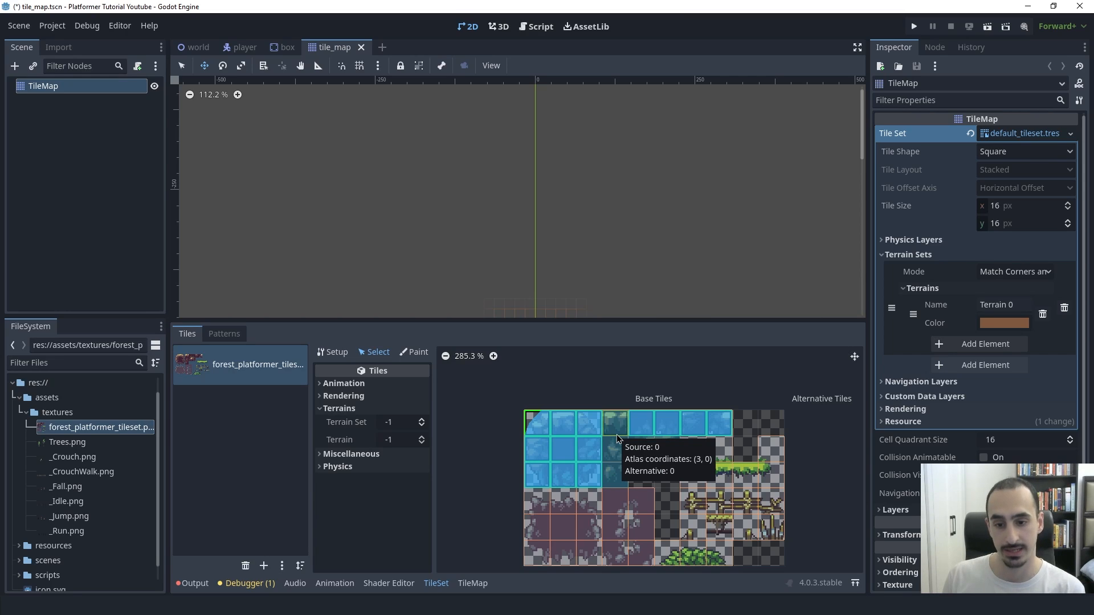
left_click(421, 420)
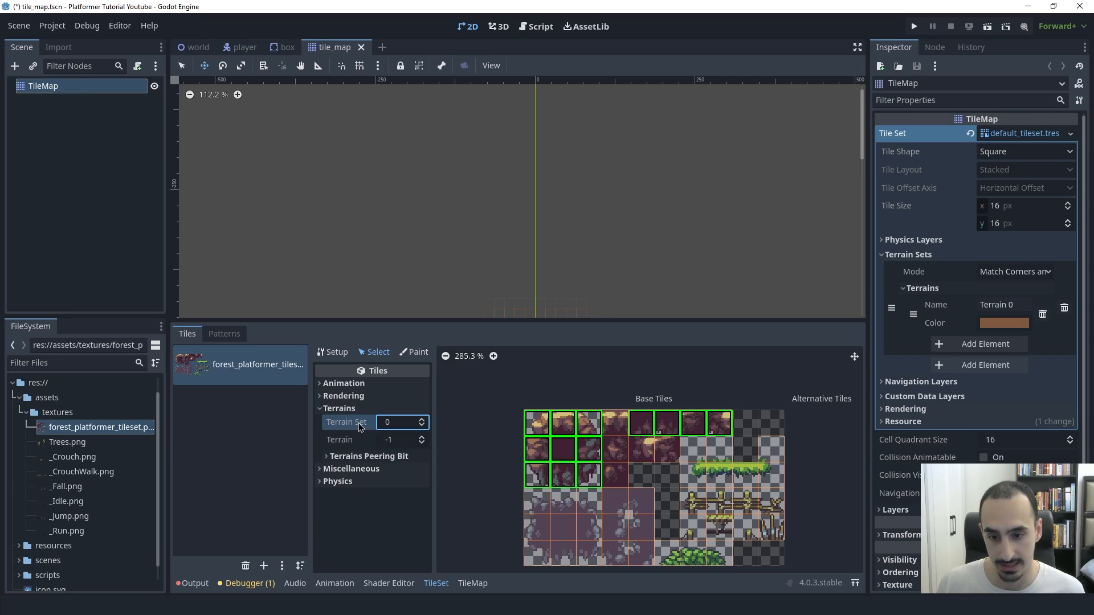
left_click(421, 437)
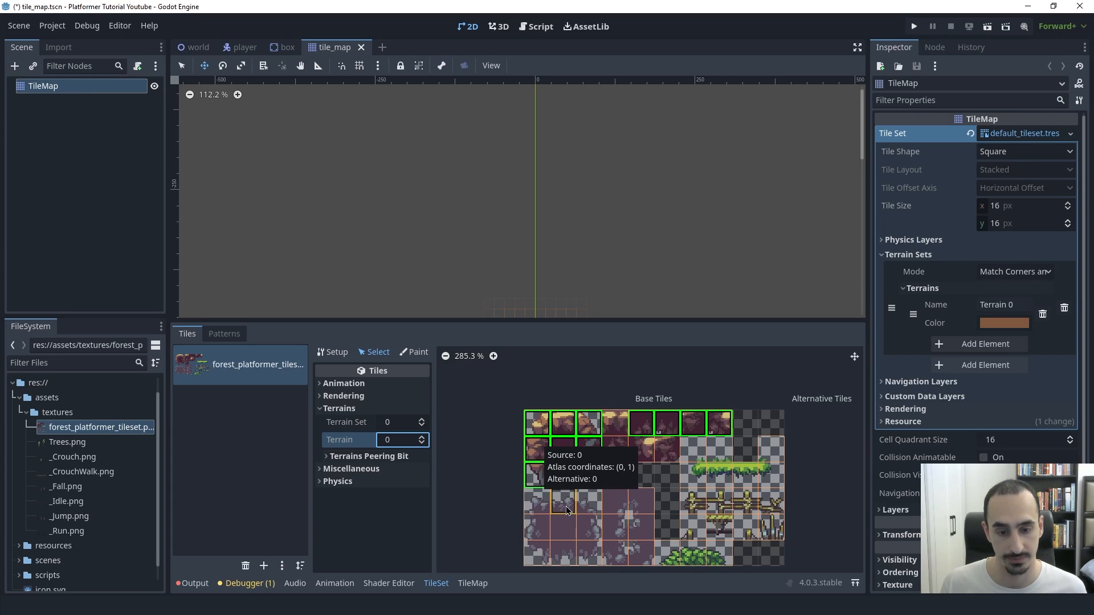
Show the Terrains Peering Bit settings of the rock block's centre tile (1, 1), and widen the tile properties area.
left_click(573, 453)
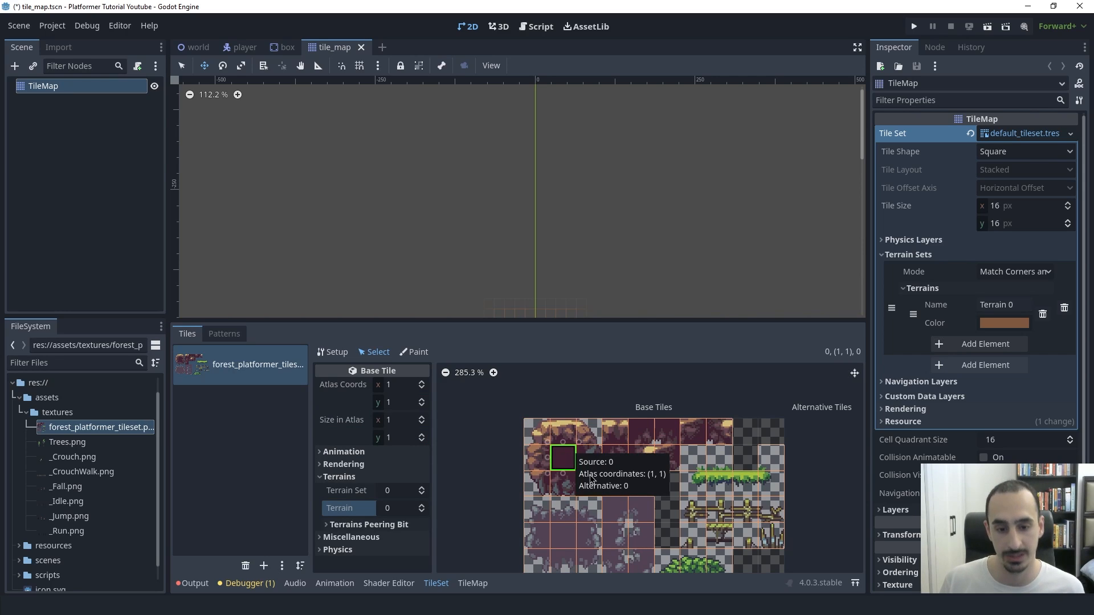
scroll(572, 453, "up", 3)
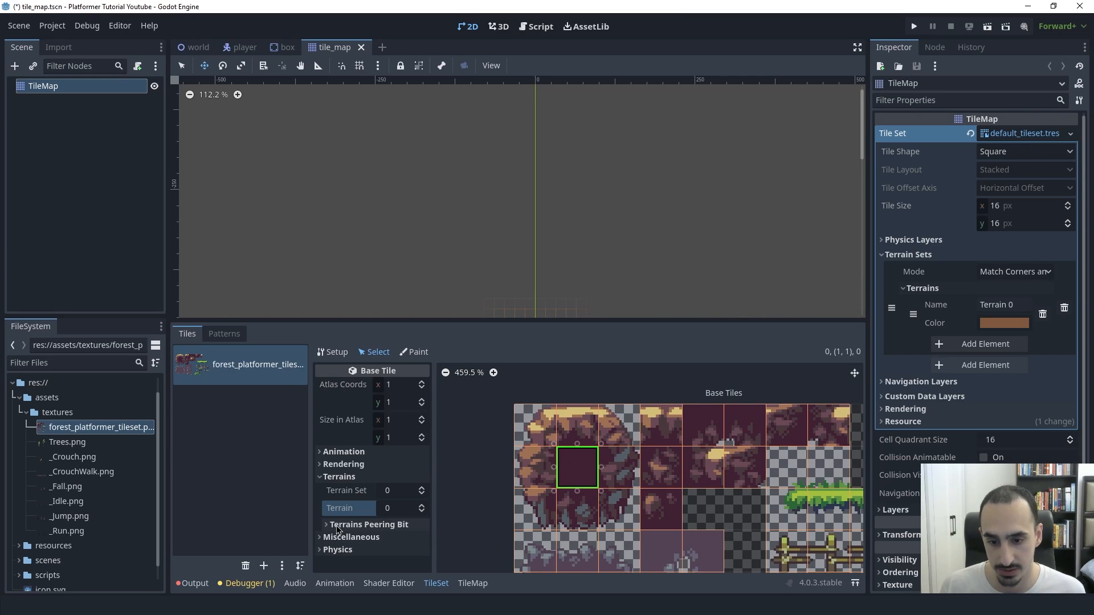
left_click(393, 525)
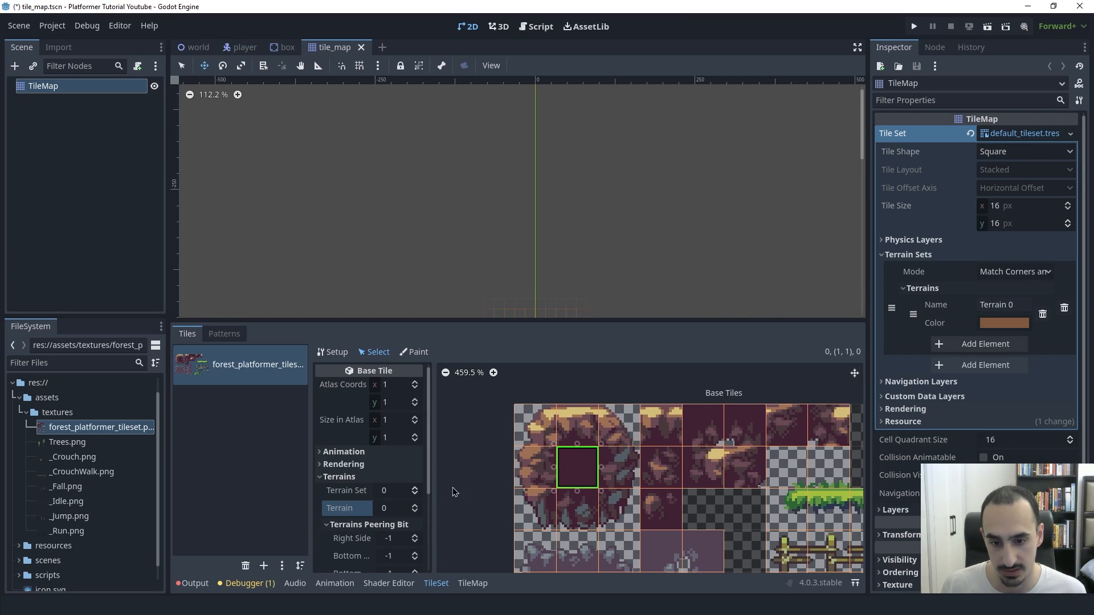
left_click_drag(434, 482, 529, 473)
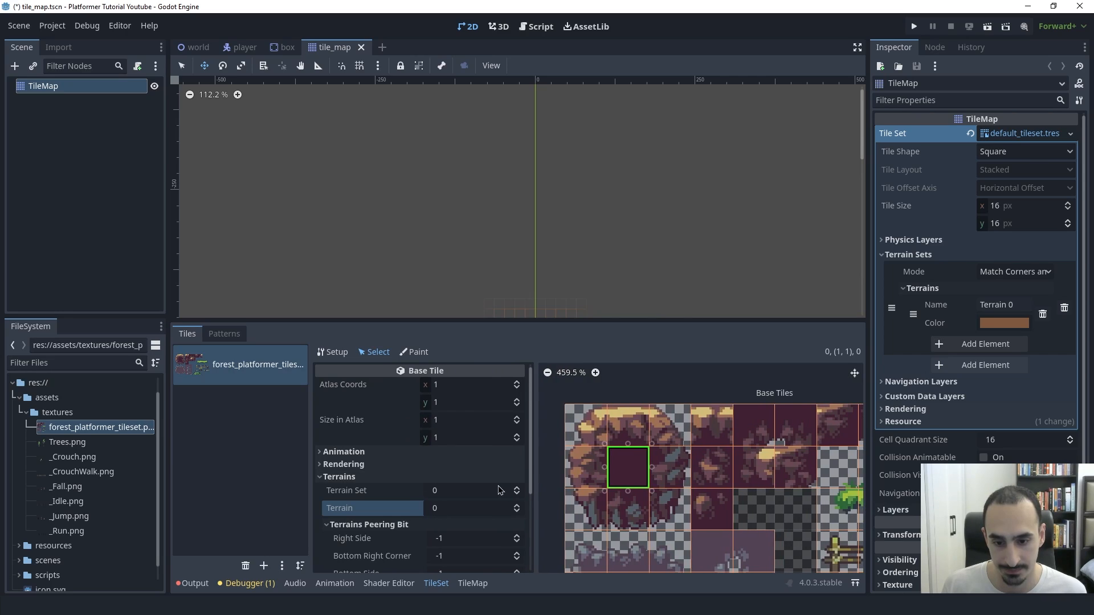
scroll(527, 473, "down", 4)
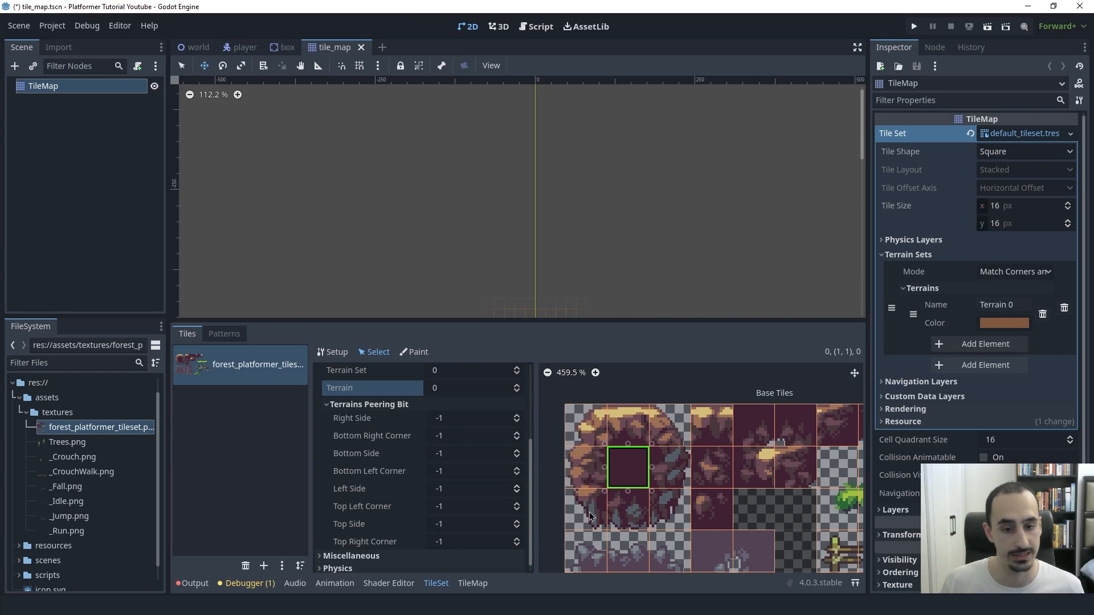
Set all eight terrain peering bits of the centre tile (1, 1) to 0, covering every side and corner.
middle_click_drag(667, 517, 685, 517)
scroll(629, 474, "up", 3)
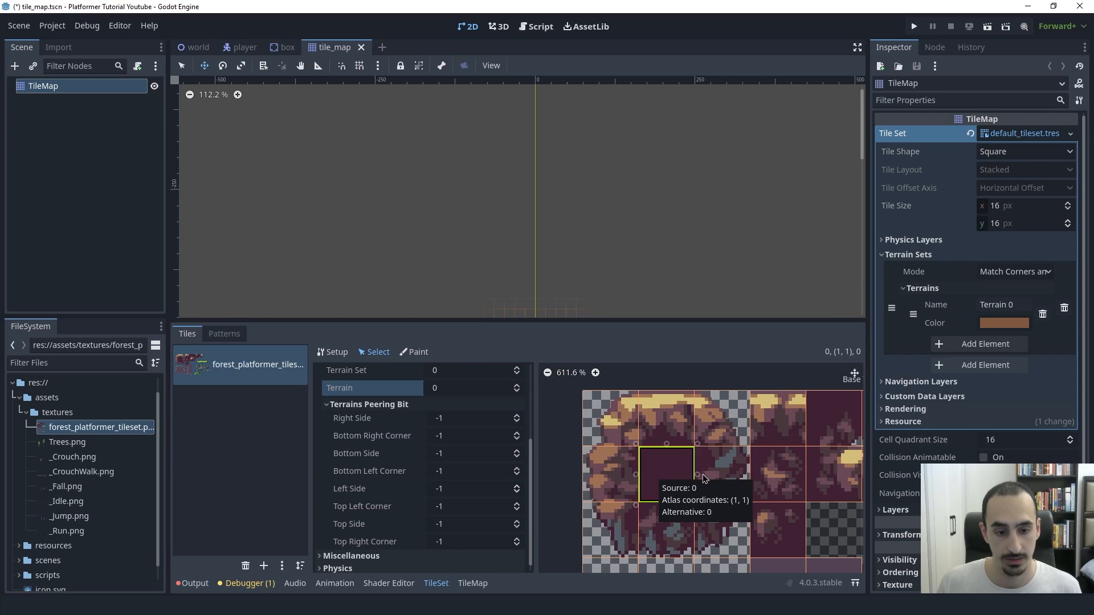
middle_click_drag(701, 469, 698, 459)
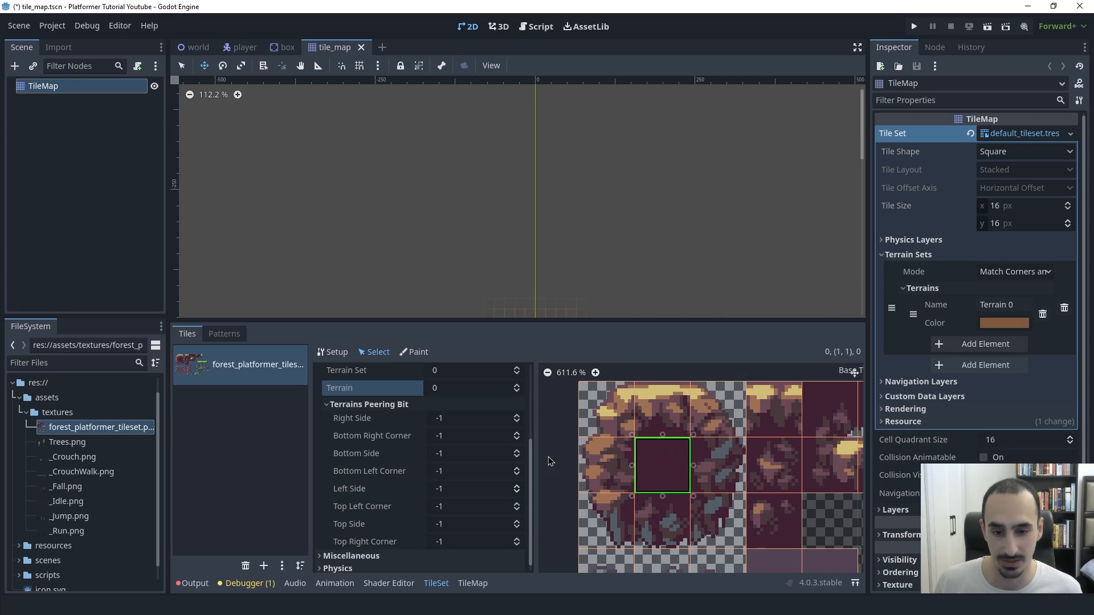
scroll(729, 473, "down", 3)
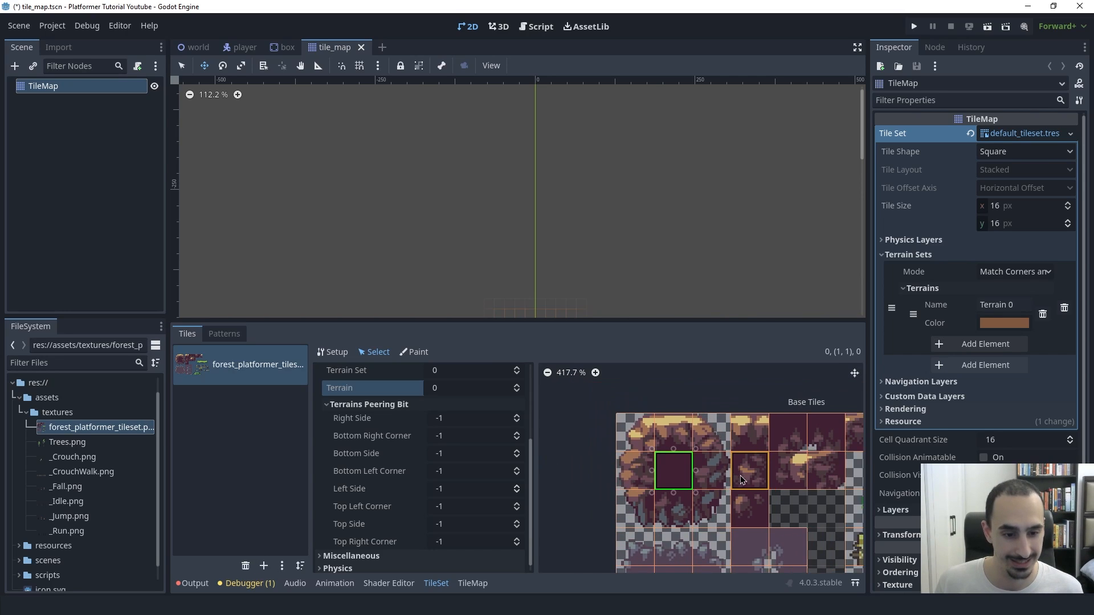
scroll(712, 483, "up", 2)
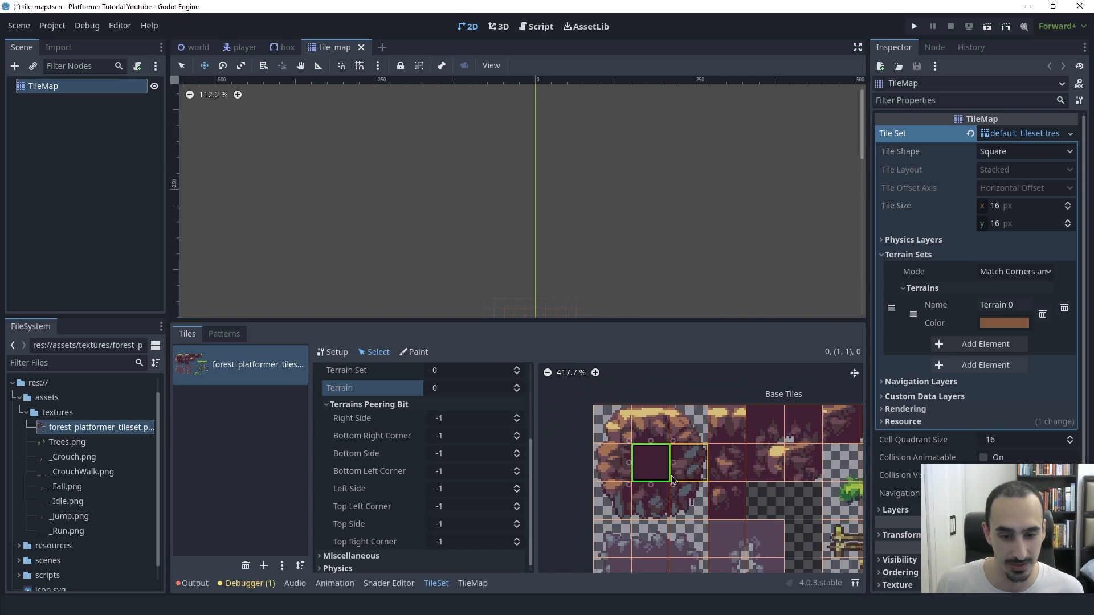
scroll(708, 484, "up", 1)
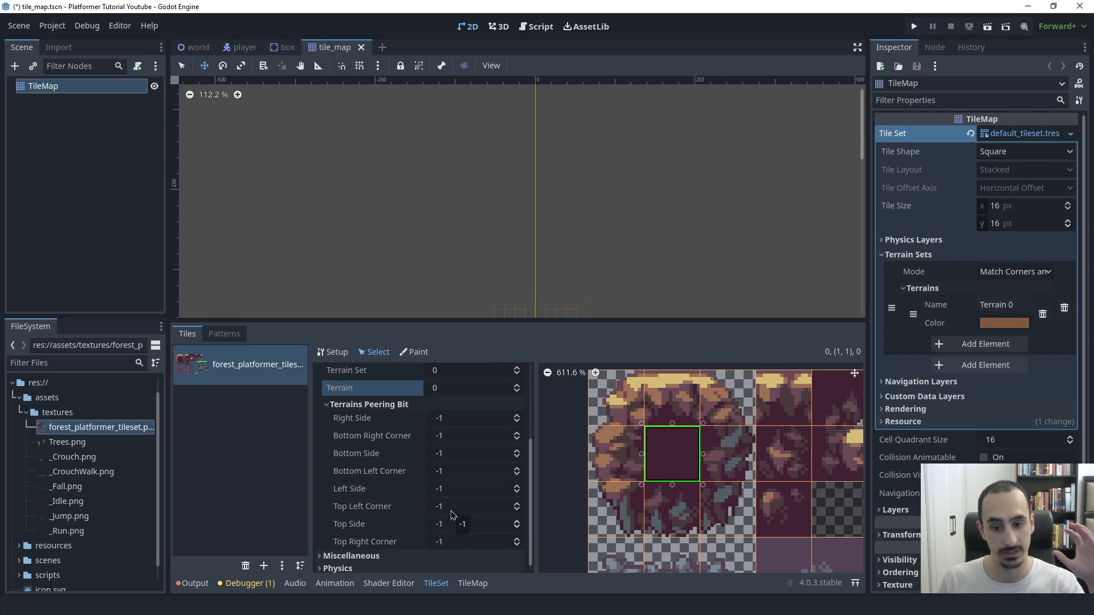
left_click(517, 416)
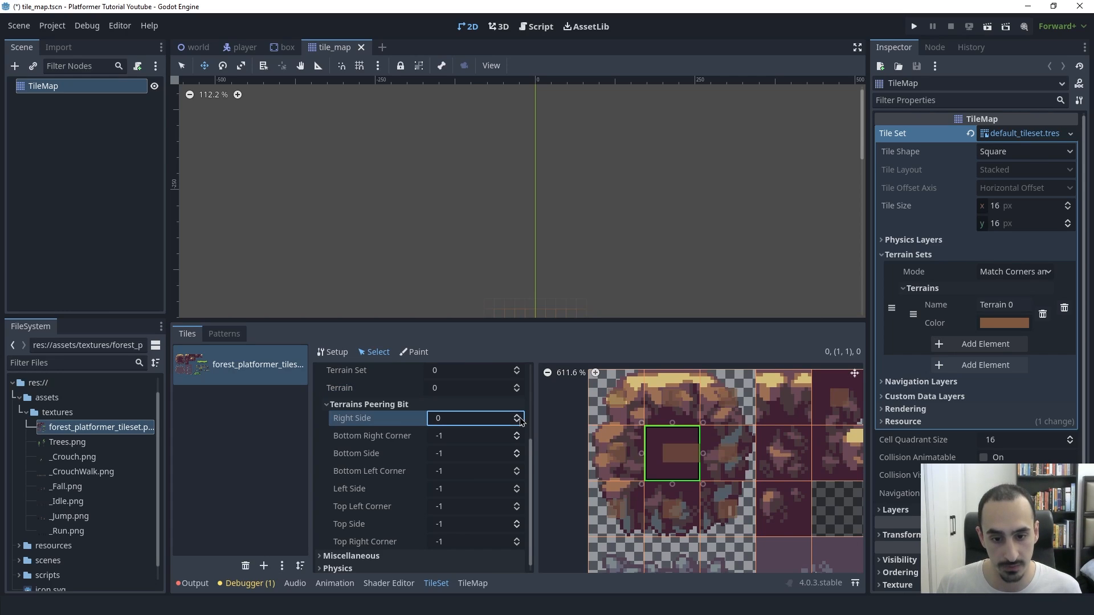
left_click(516, 434)
left_click(517, 450)
left_click(517, 468)
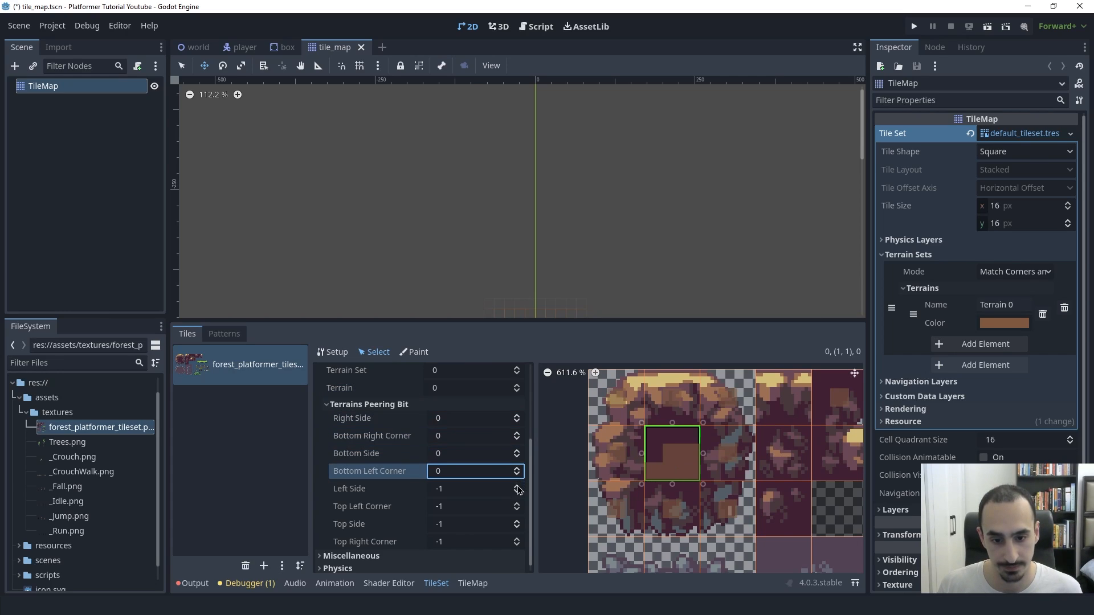
left_click(517, 486)
left_click(517, 504)
left_click(517, 521)
left_click(516, 539)
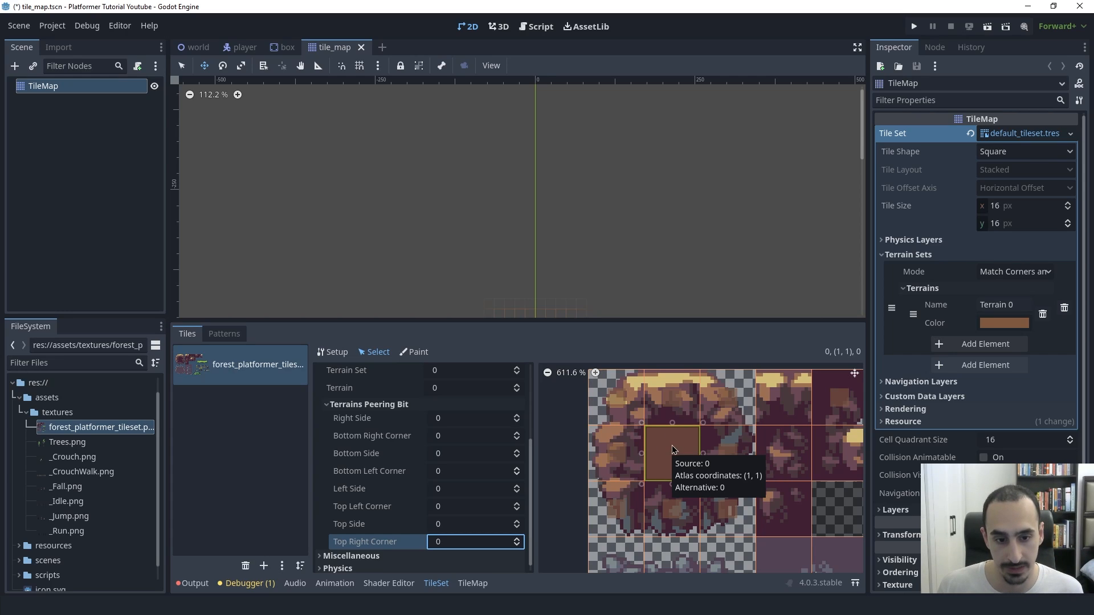
Set the Right Side, Bottom Right Corner and Bottom Side peering bits of the rock block's top-left tile (0, 0) to 0.
left_click(632, 414)
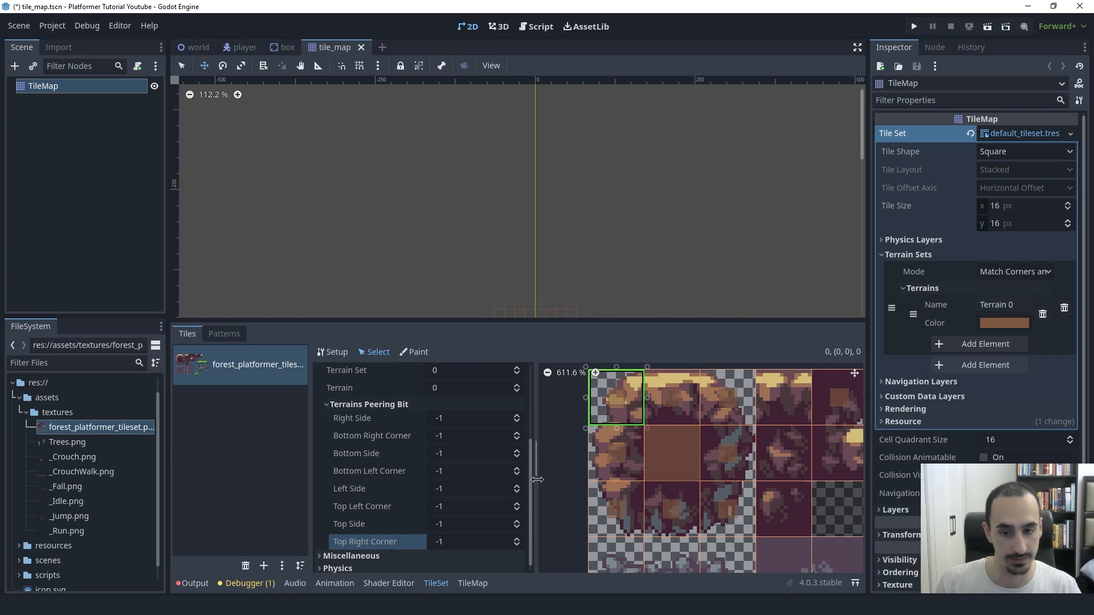
left_click(517, 434)
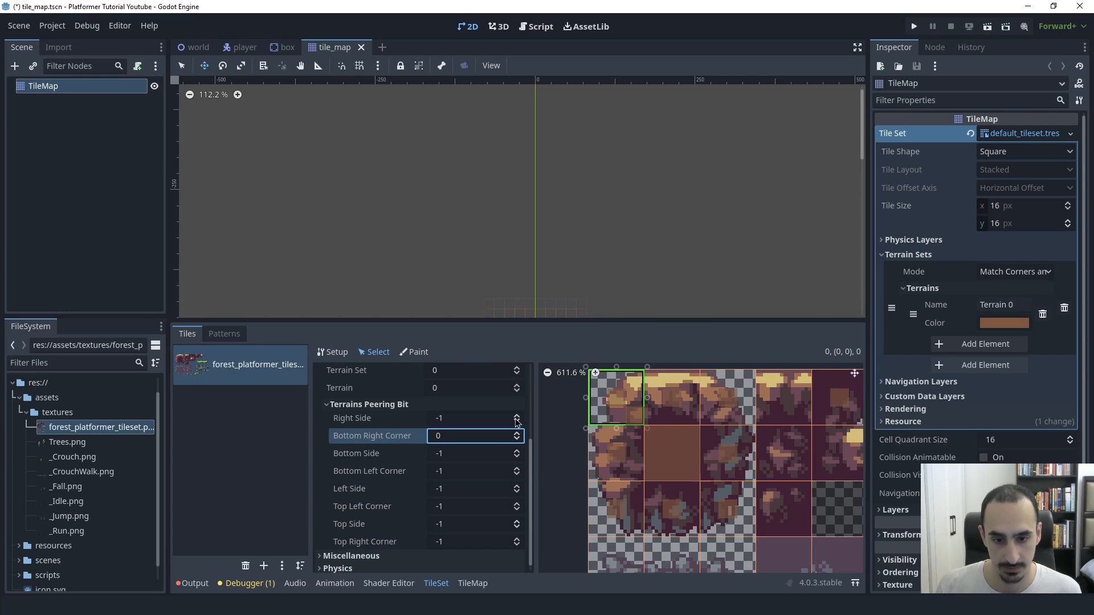
left_click(517, 416)
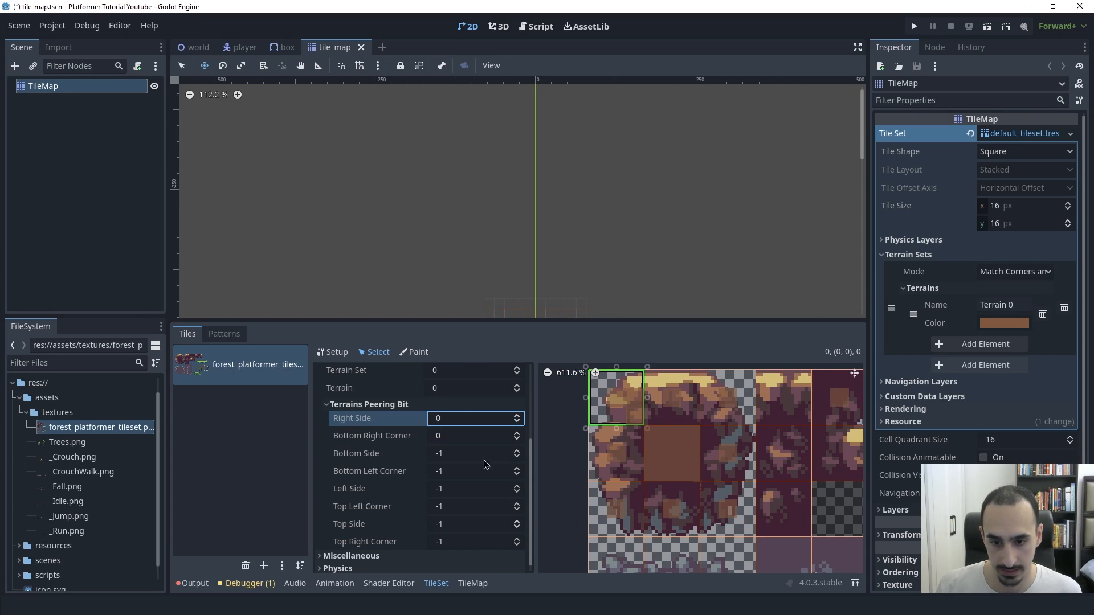
left_click(517, 451)
Set the right, bottom right, bottom, bottom left and left peering bits of the top-edge tile (1, 0) to 0.
left_click(664, 408)
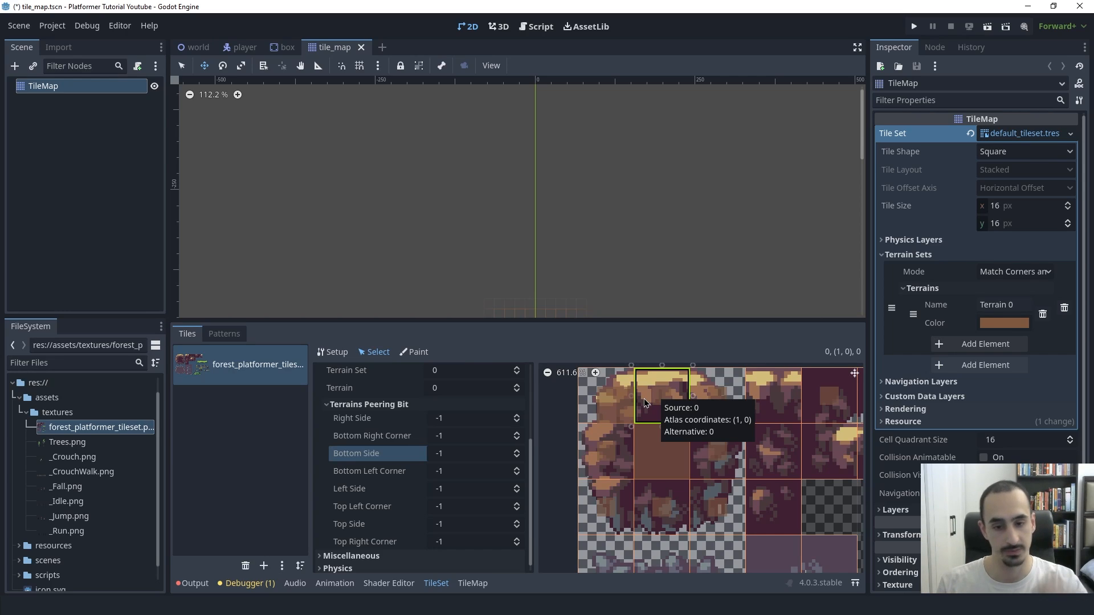
left_click(517, 415)
left_click(517, 432)
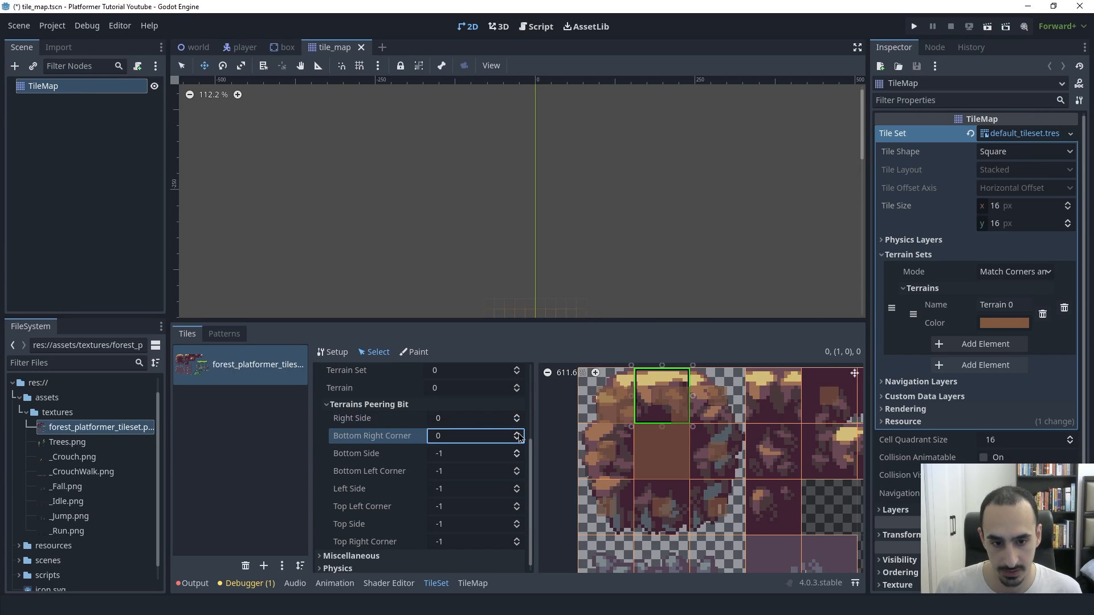
left_click(520, 452)
left_click(517, 469)
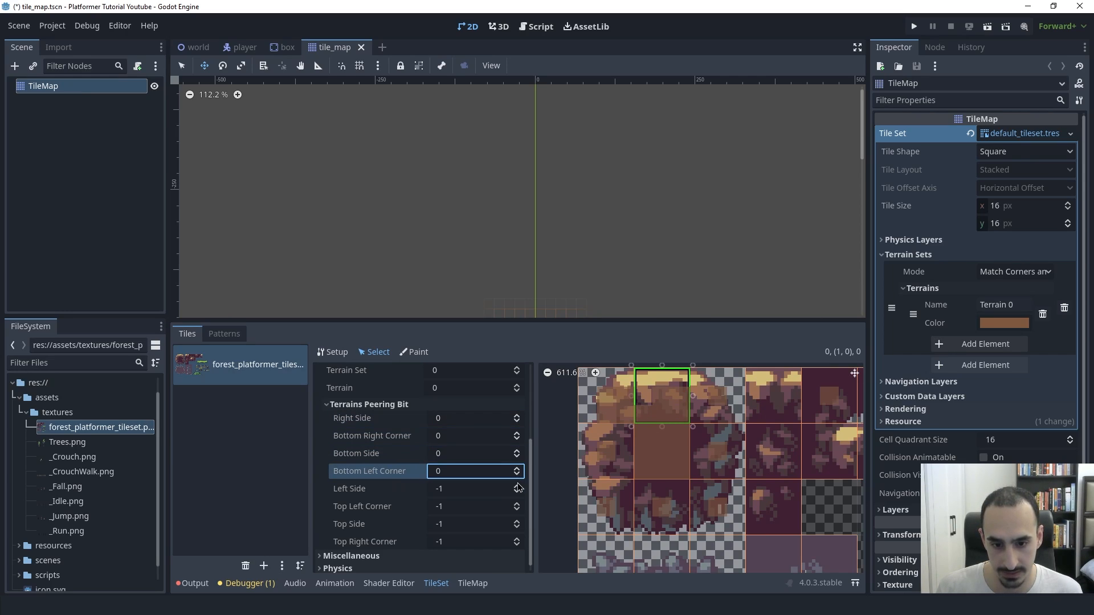
left_click(517, 486)
Set the Bottom Side, Bottom Left Corner and Left Side peering bits of the top-right tile (2, 0) to 0.
left_click(733, 401)
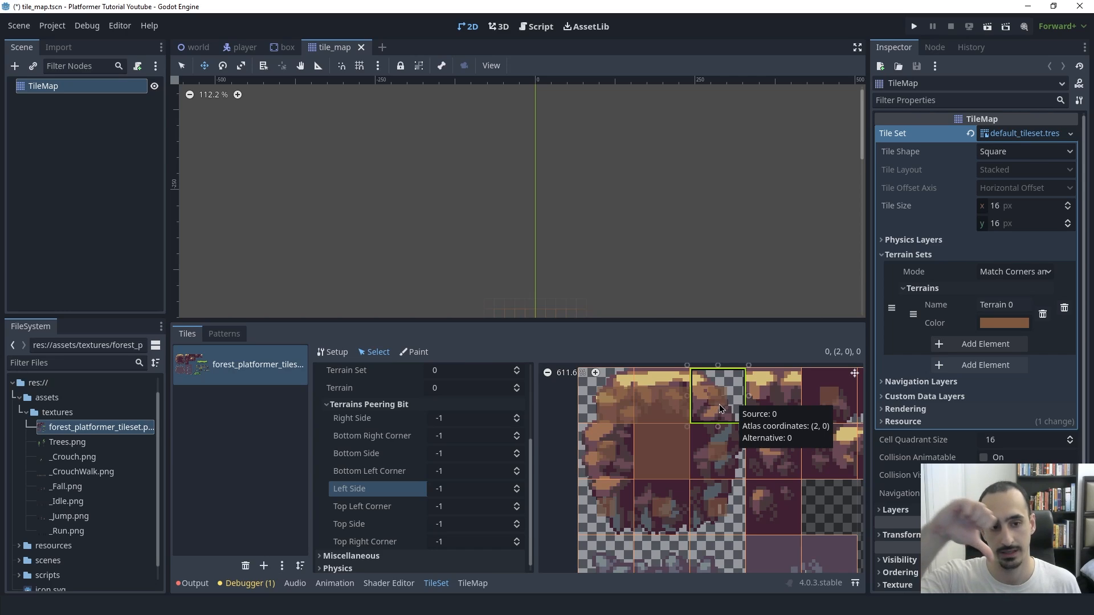
left_click(517, 451)
left_click(517, 468)
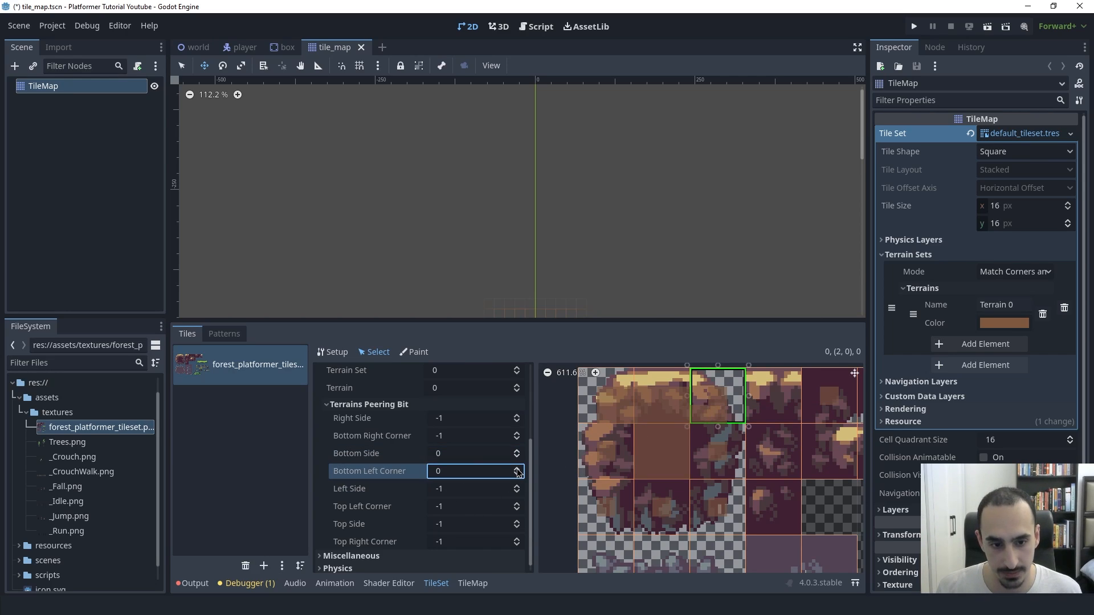
left_click(516, 486)
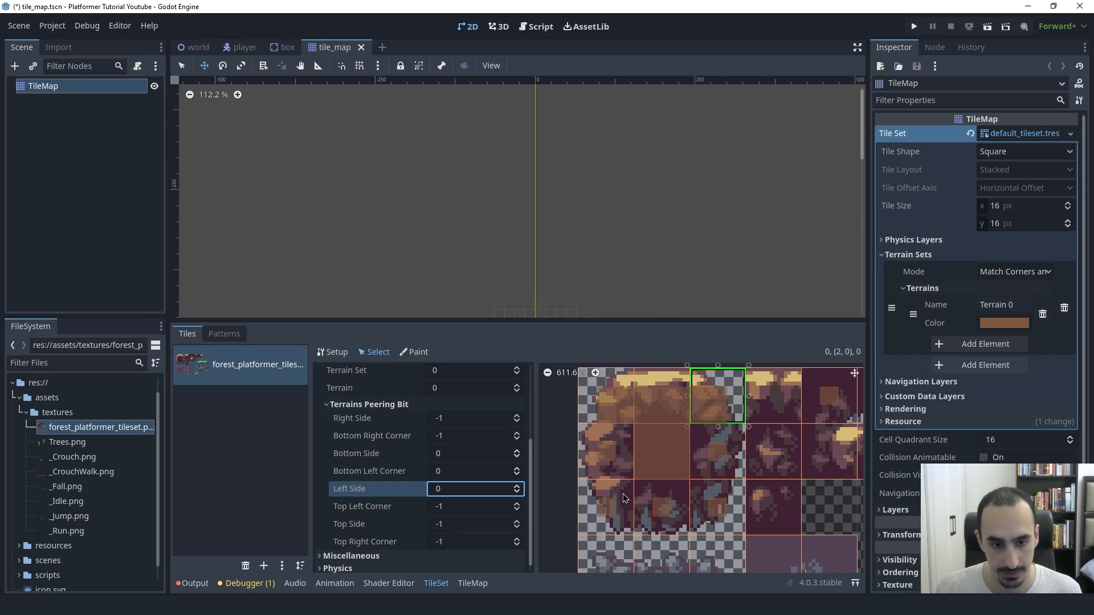
Set the left, top left, top, bottom and bottom left peering bits of the right-edge tile (2, 1) to 0.
middle_click_drag(751, 473, 771, 479)
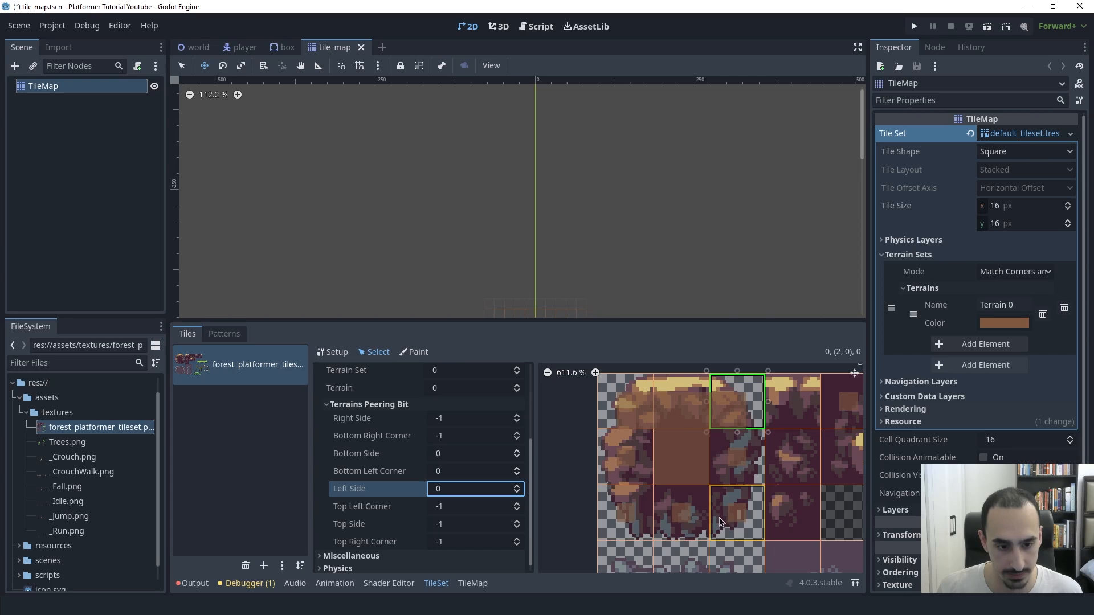
left_click(730, 459)
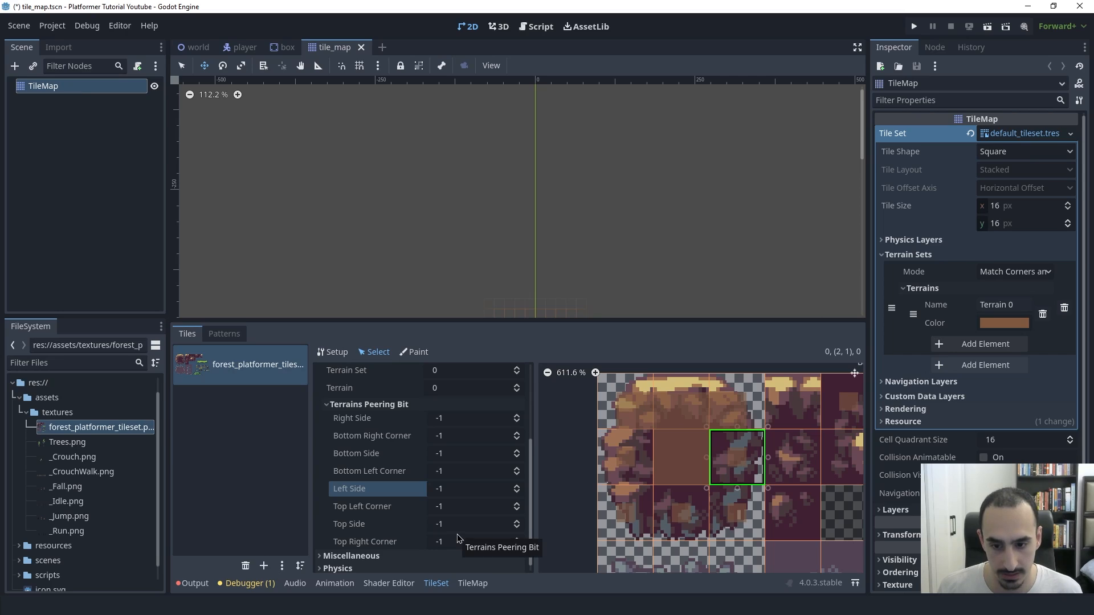
left_click(519, 486)
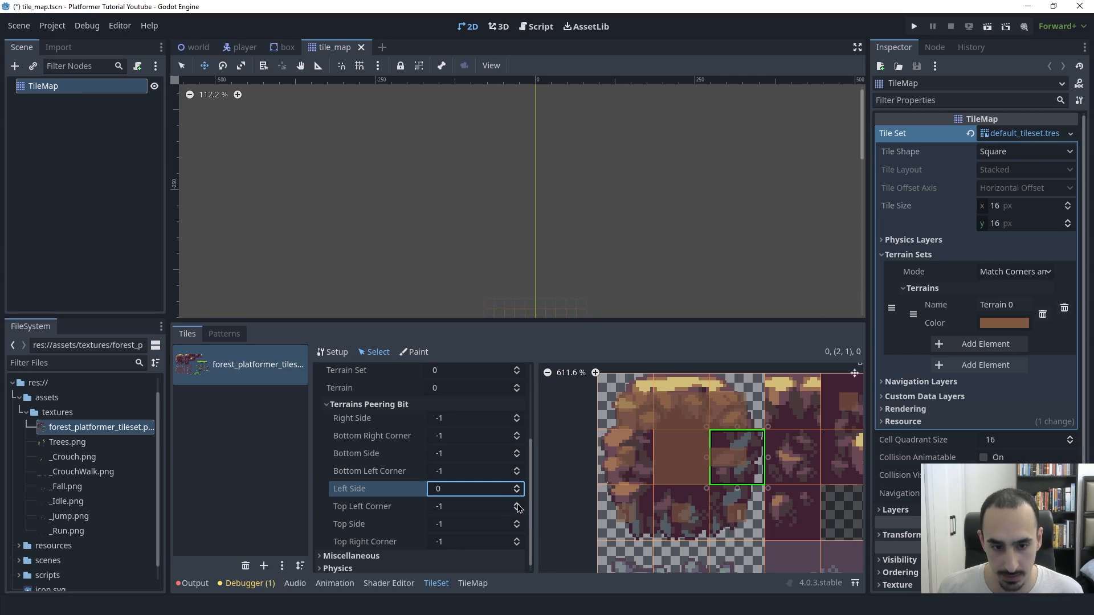
left_click(517, 504)
left_click(518, 522)
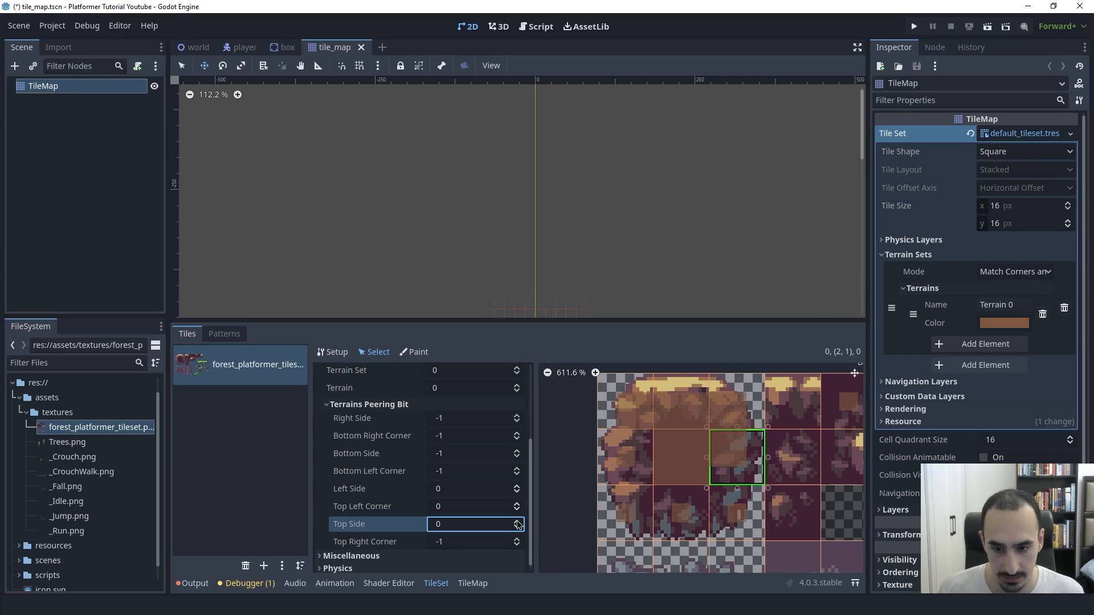
left_click(518, 451)
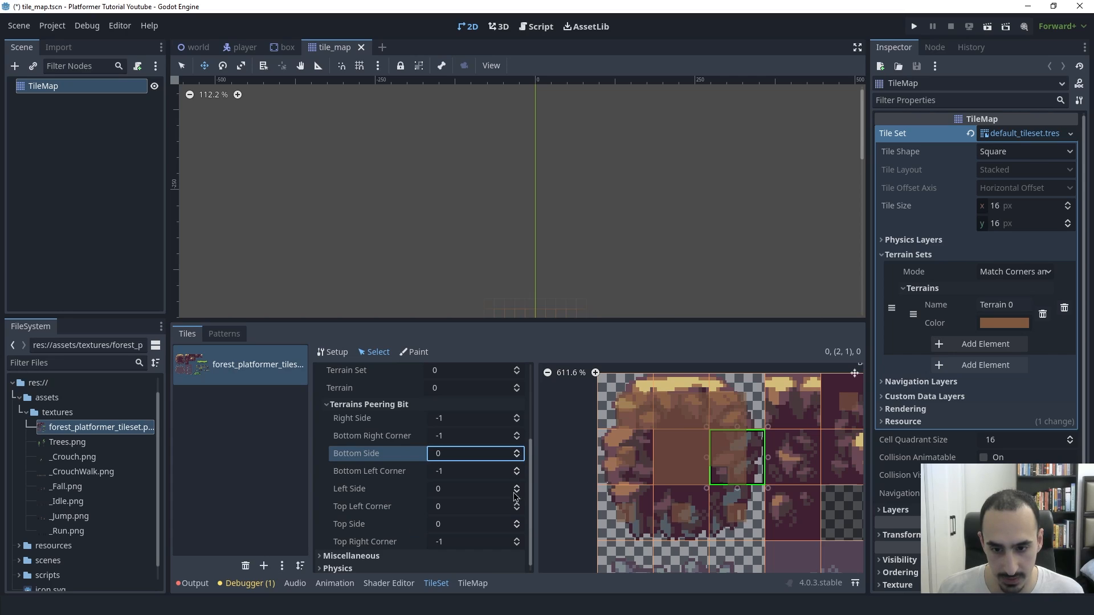
left_click(518, 469)
Set the Top Left Corner, Top Side and Left Side peering bits of the bottom-right tile (2, 2) to 0.
left_click(738, 514)
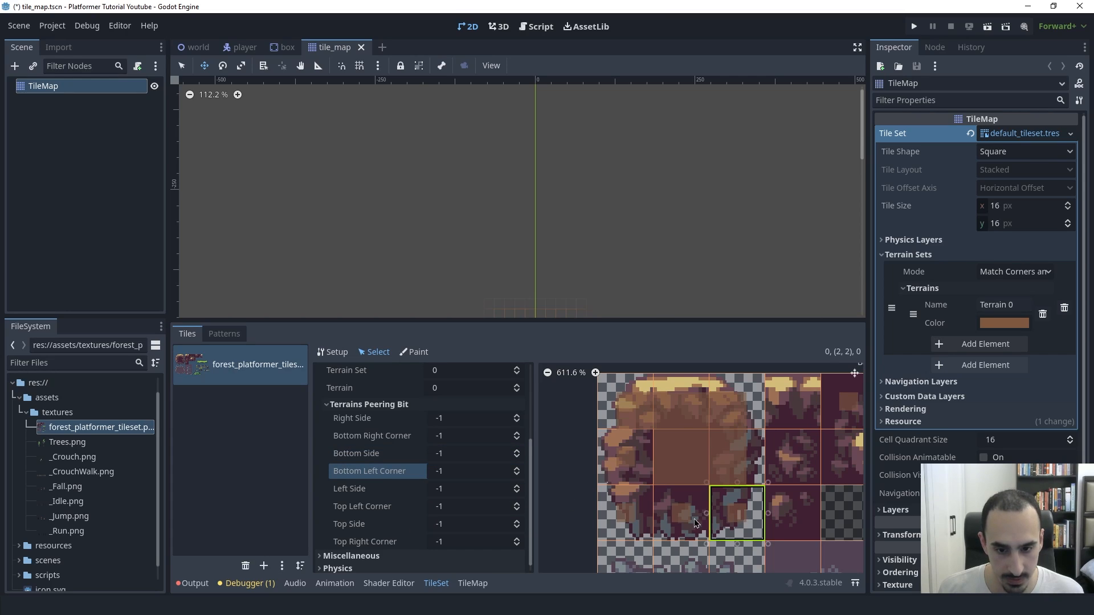
left_click(517, 504)
left_click(517, 522)
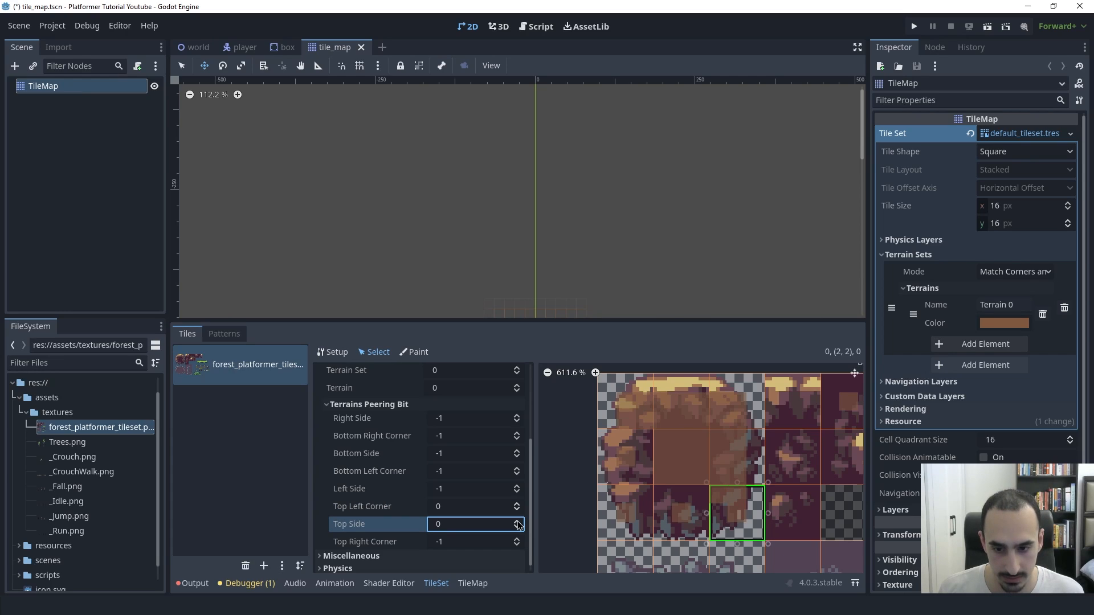
left_click(516, 491)
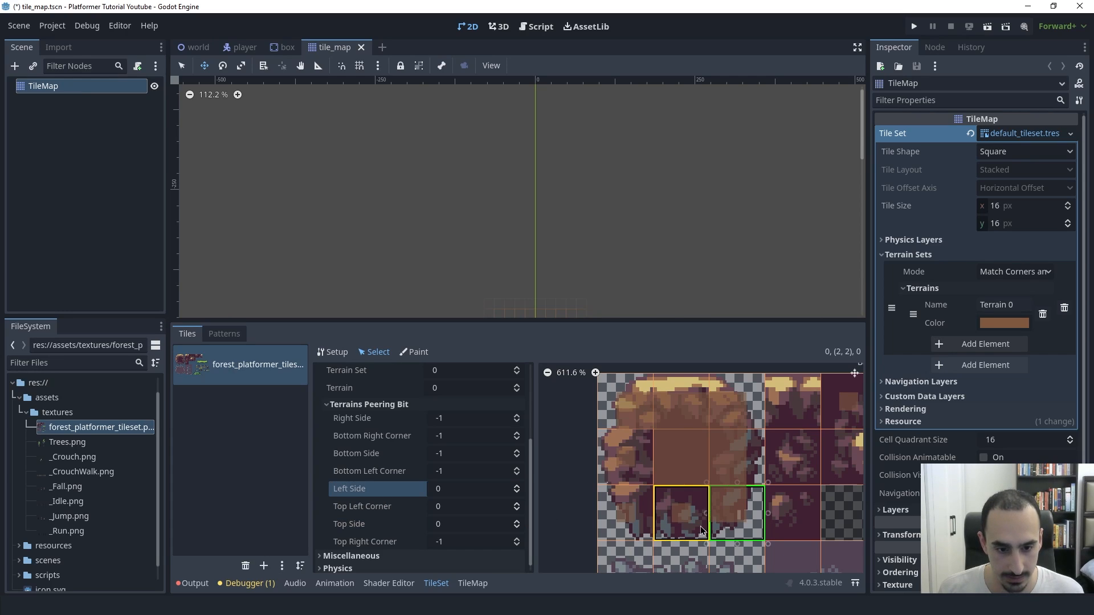
Set the top, top left, top right, left and right peering bits of the bottom-edge tile (1, 2) to 0.
left_click(681, 513)
left_click(518, 522)
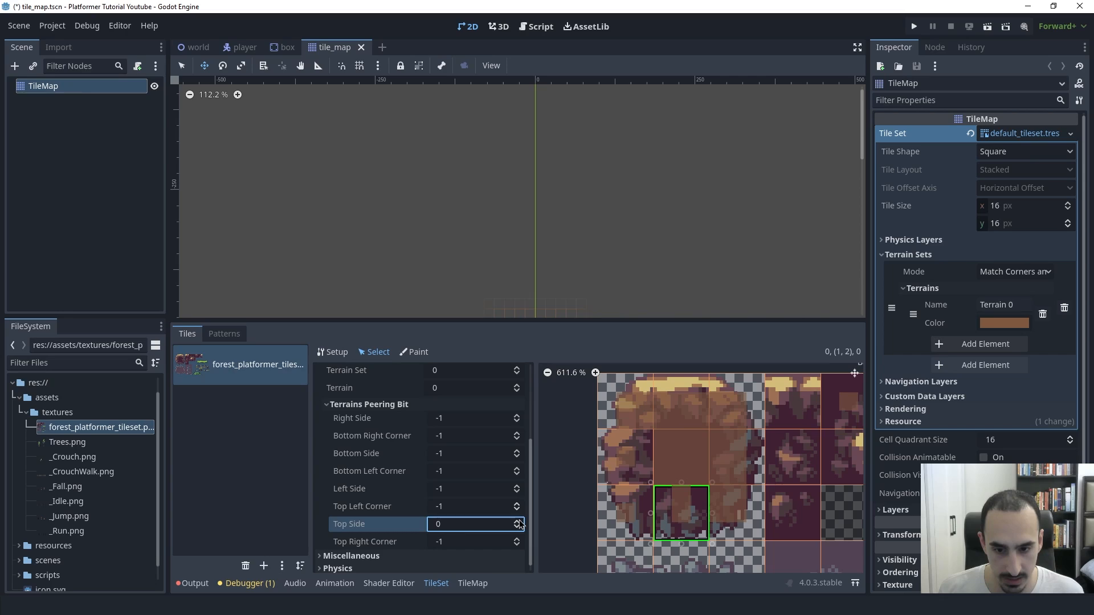
left_click(517, 504)
left_click(518, 539)
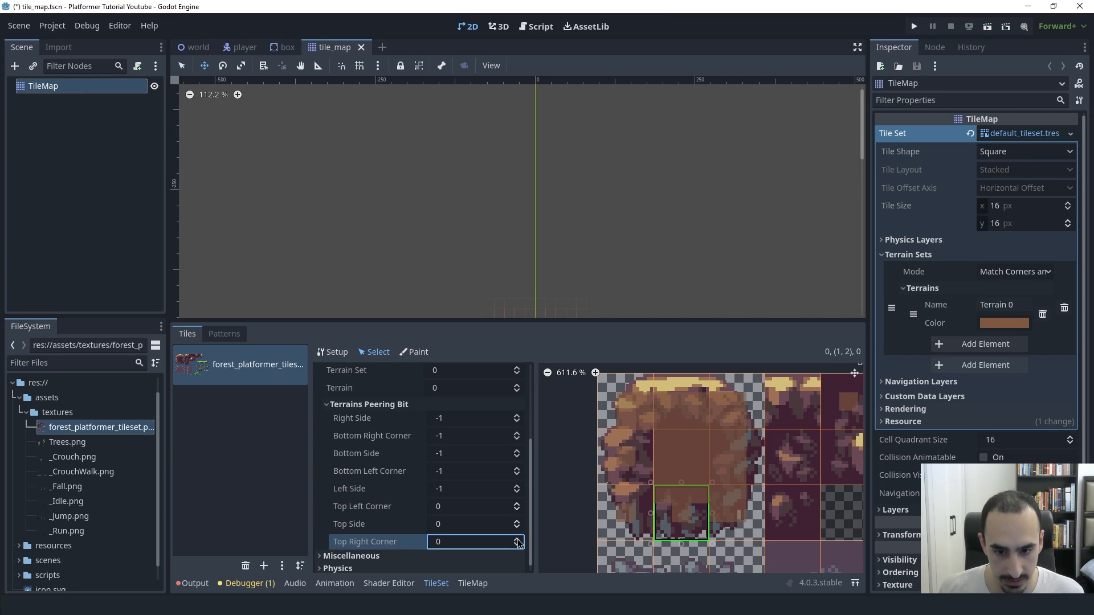
left_click(519, 491)
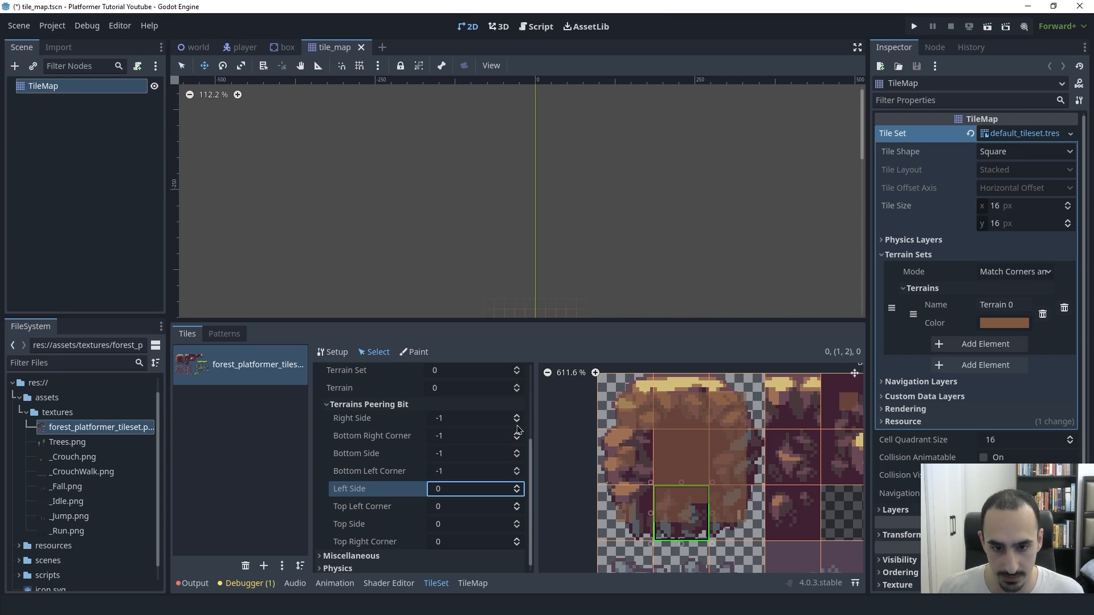
left_click(518, 423)
Set the Right Side, Top Right Corner and Top Side peering bits of the bottom-left tile (0, 2) to 0.
left_click(616, 503)
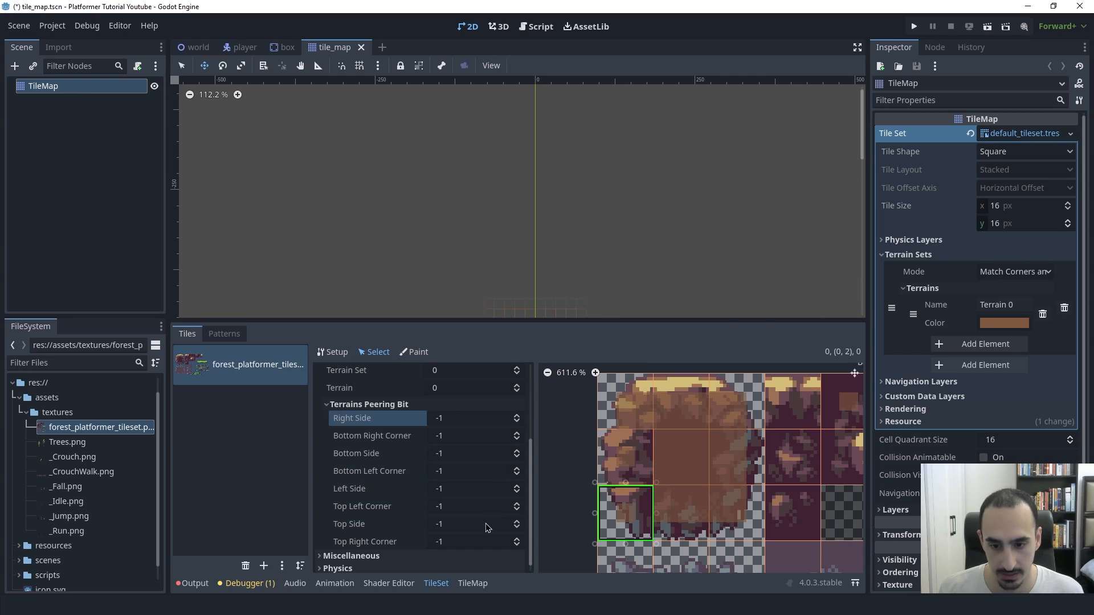
left_click(517, 416)
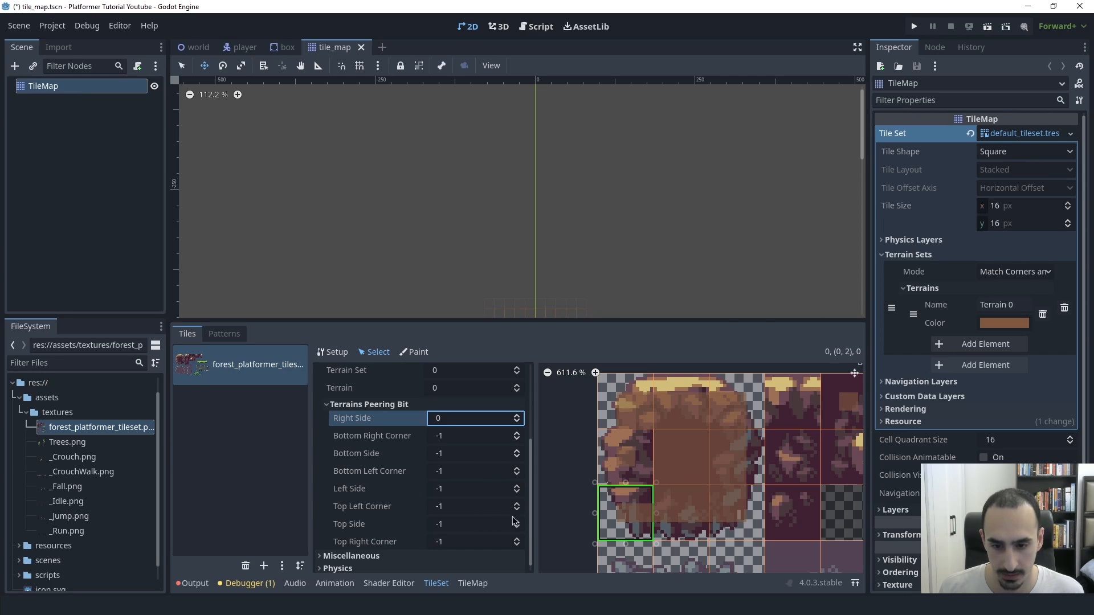
left_click(517, 539)
left_click(517, 521)
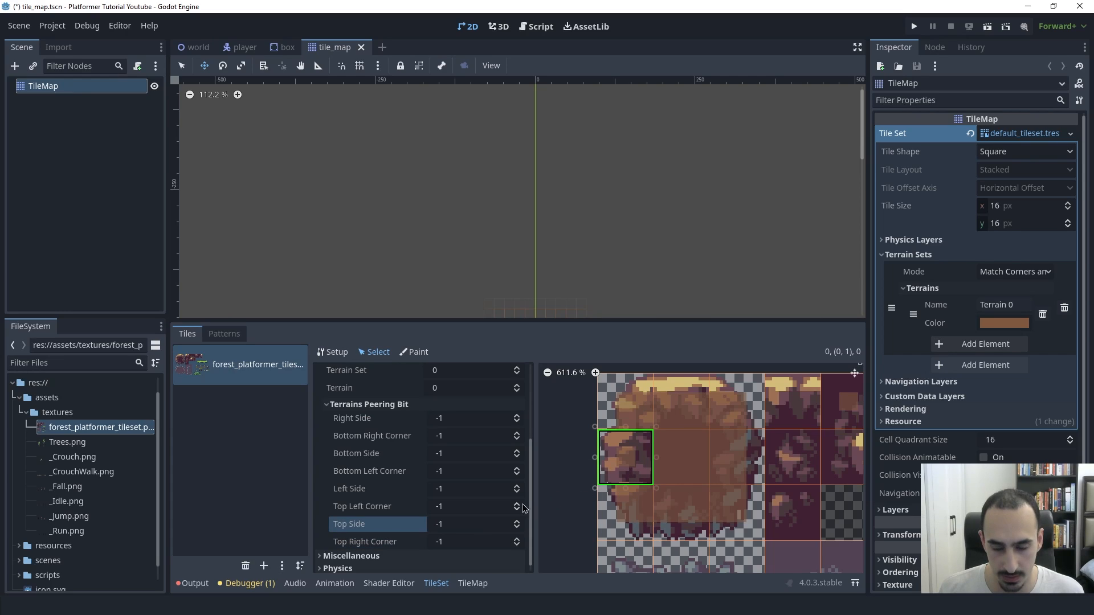
Set the right, top right, bottom right, top and bottom peering bits of the left-edge tile (0, 1) to 0.
left_click(517, 416)
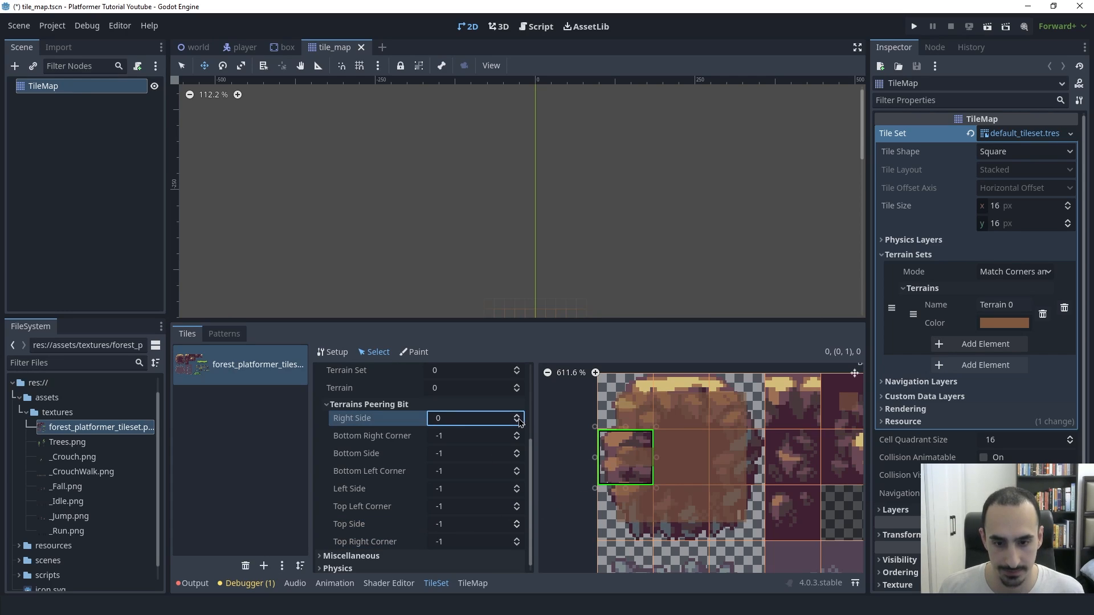
left_click(516, 539)
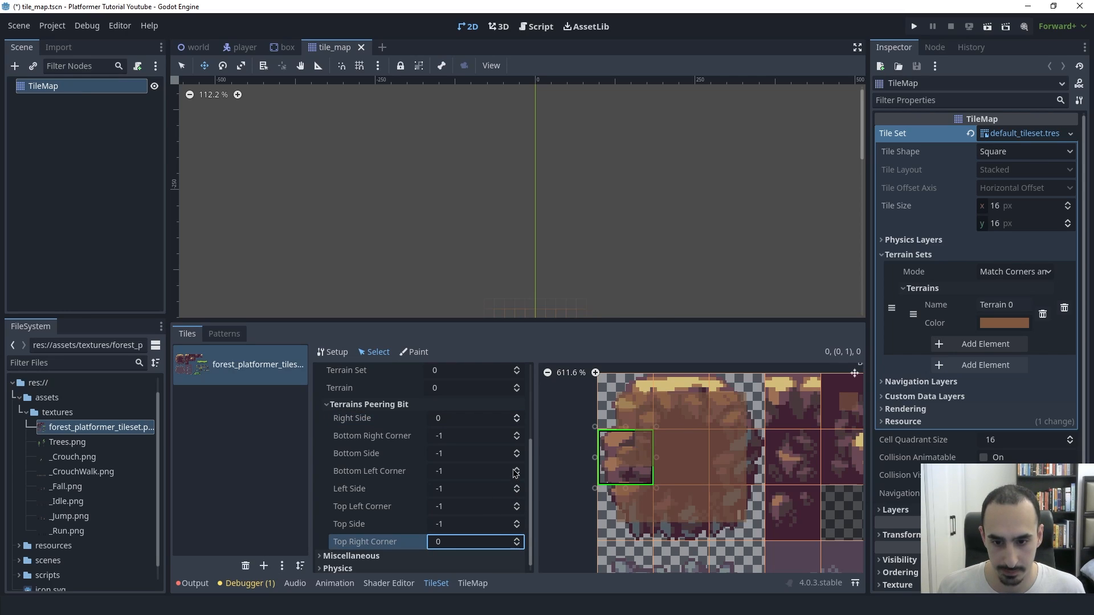
left_click(517, 433)
left_click(518, 521)
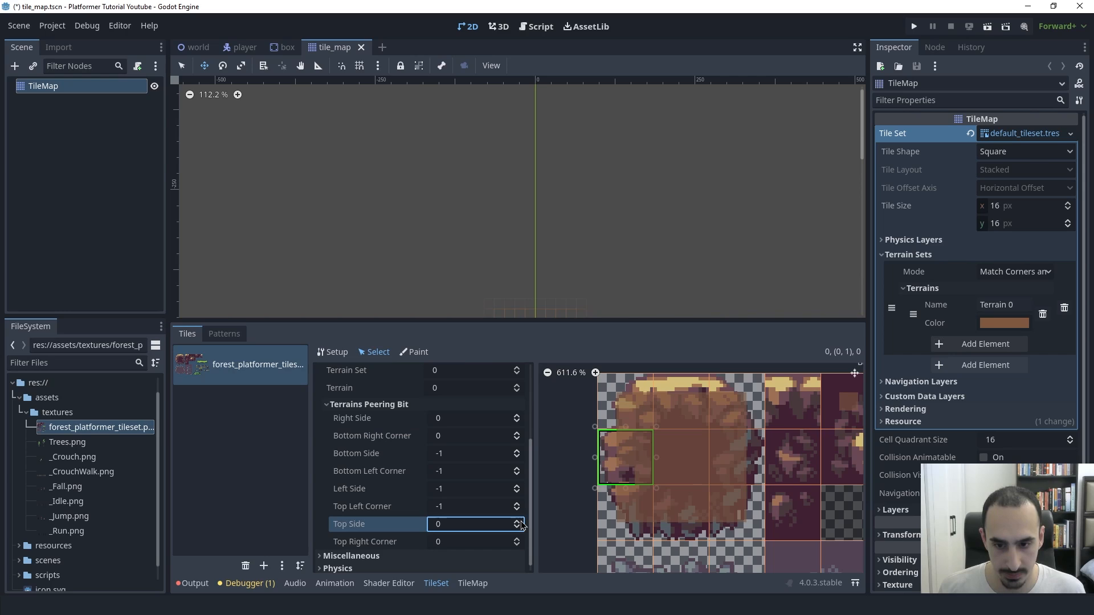
left_click(517, 450)
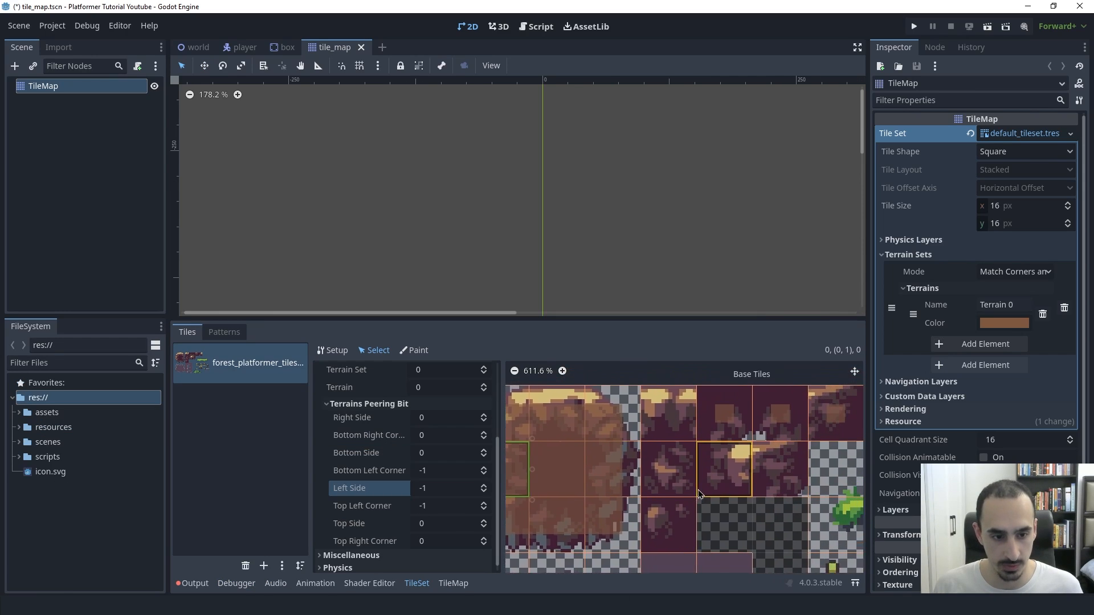
Set every peering bit except Top Left Corner to 0 on the inner-corner tile (7, 0).
middle_click_drag(699, 490, 578, 496)
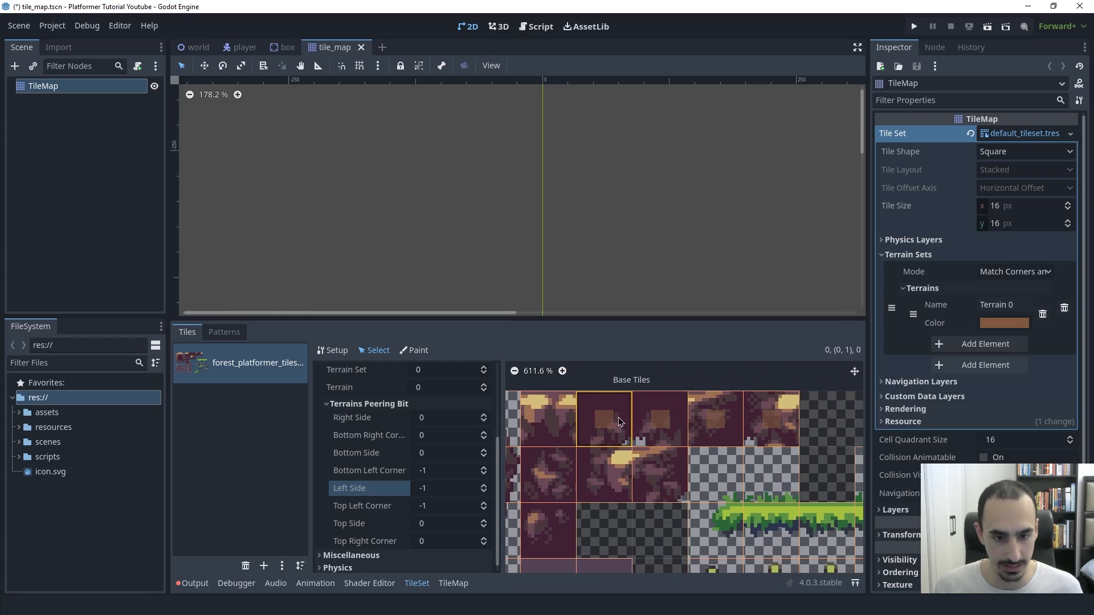
left_click(605, 438)
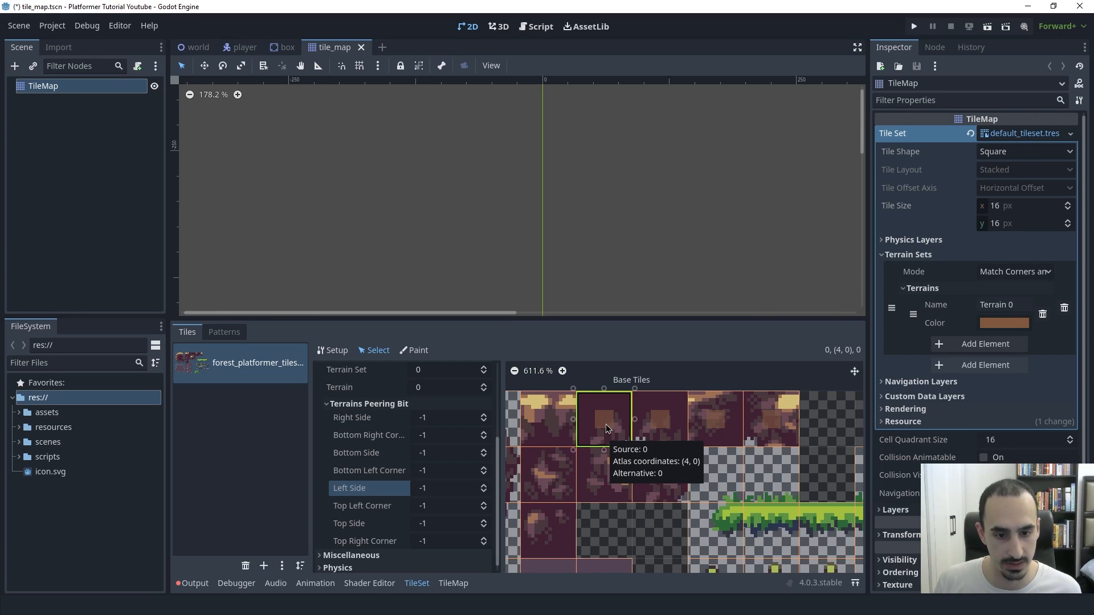
left_click(645, 423)
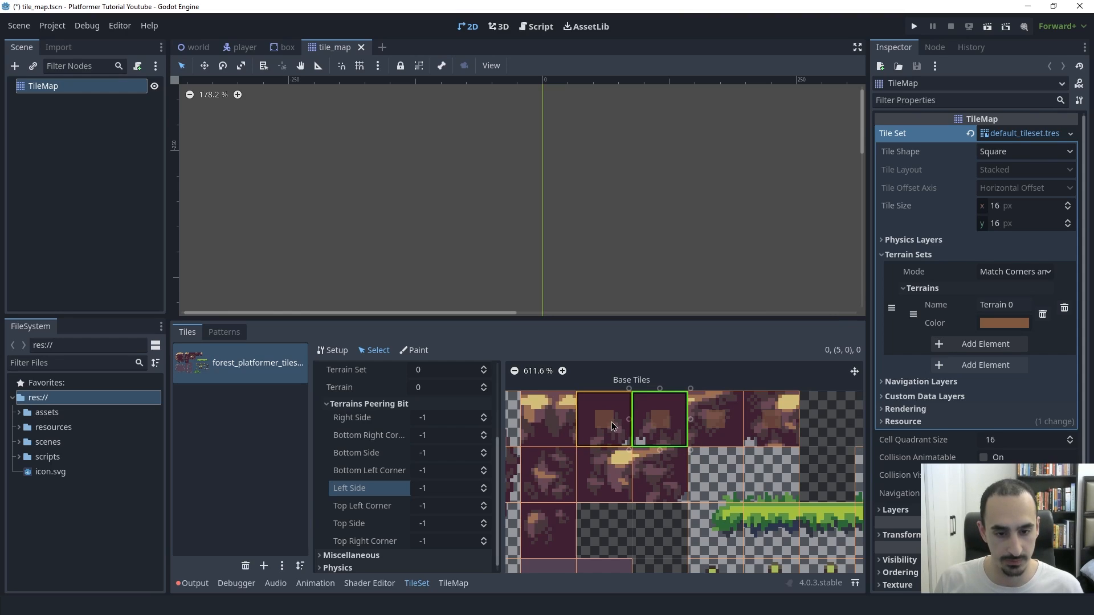
left_click(781, 432)
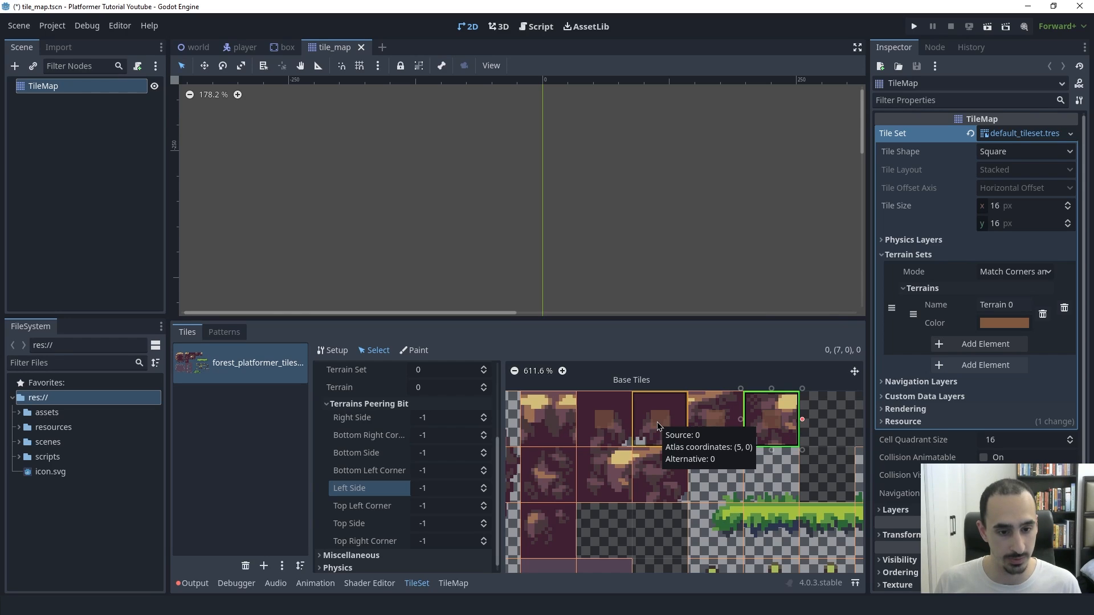
scroll(681, 450, "down", 3)
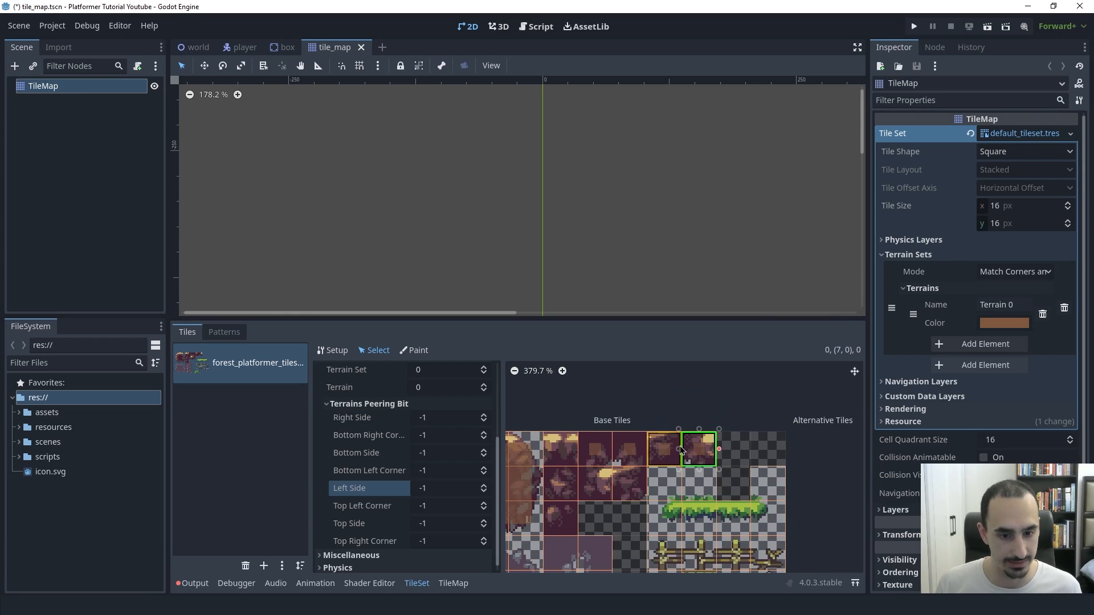
scroll(682, 450, "up", 2)
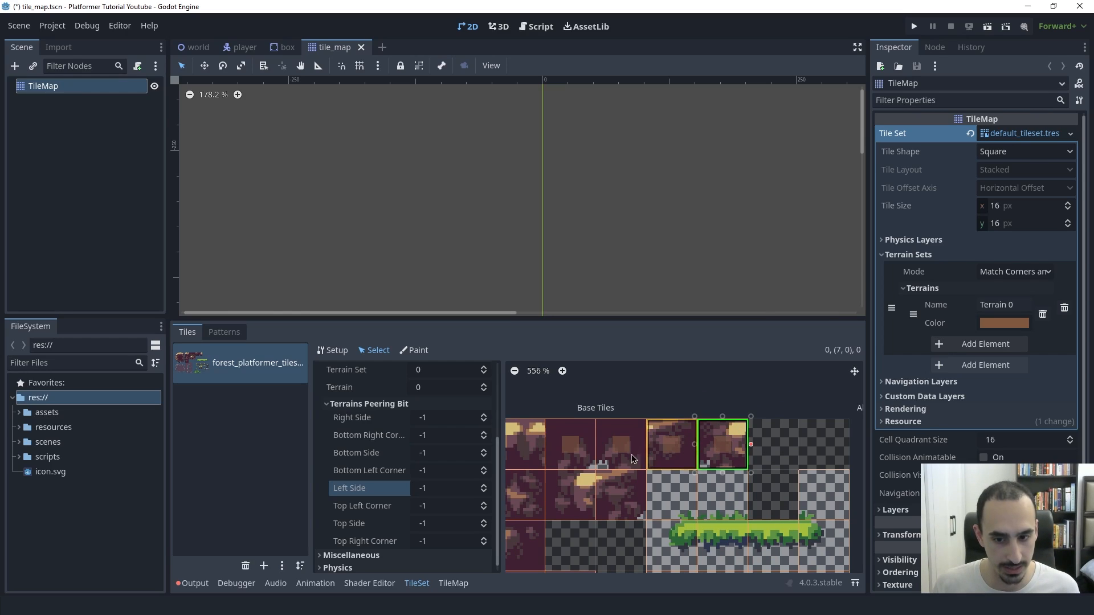
left_click(483, 416)
left_click(483, 432)
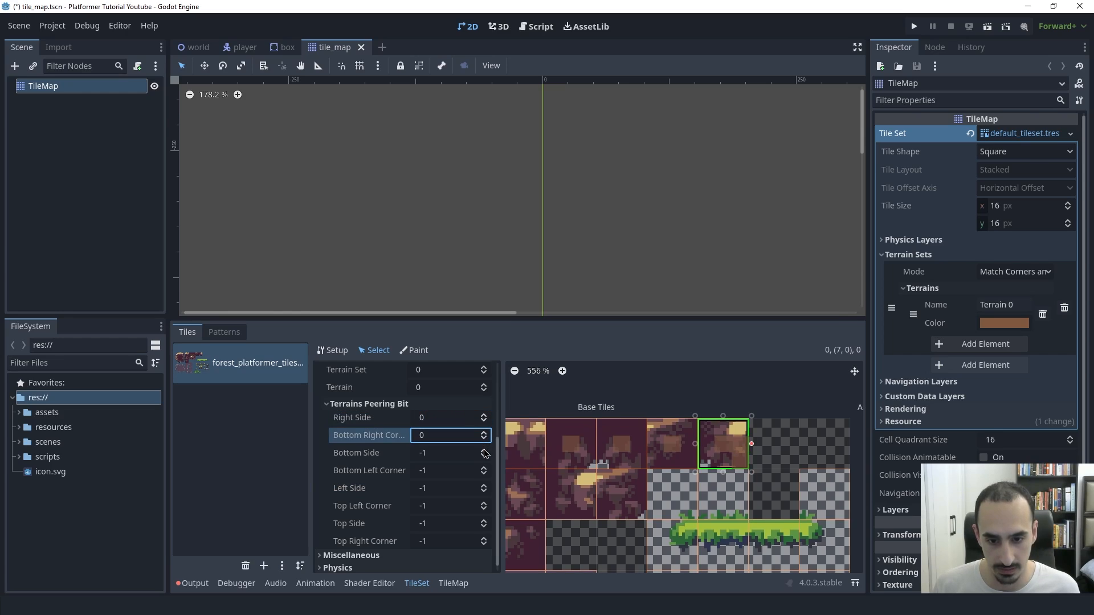
left_click(483, 450)
left_click(484, 468)
left_click(483, 485)
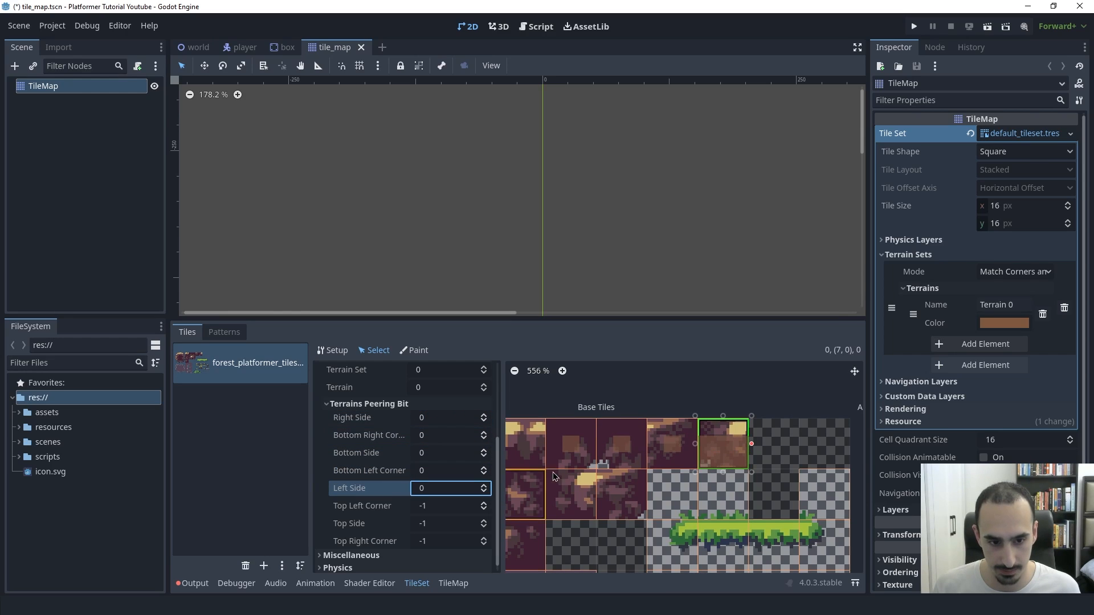
left_click(483, 520)
left_click(483, 539)
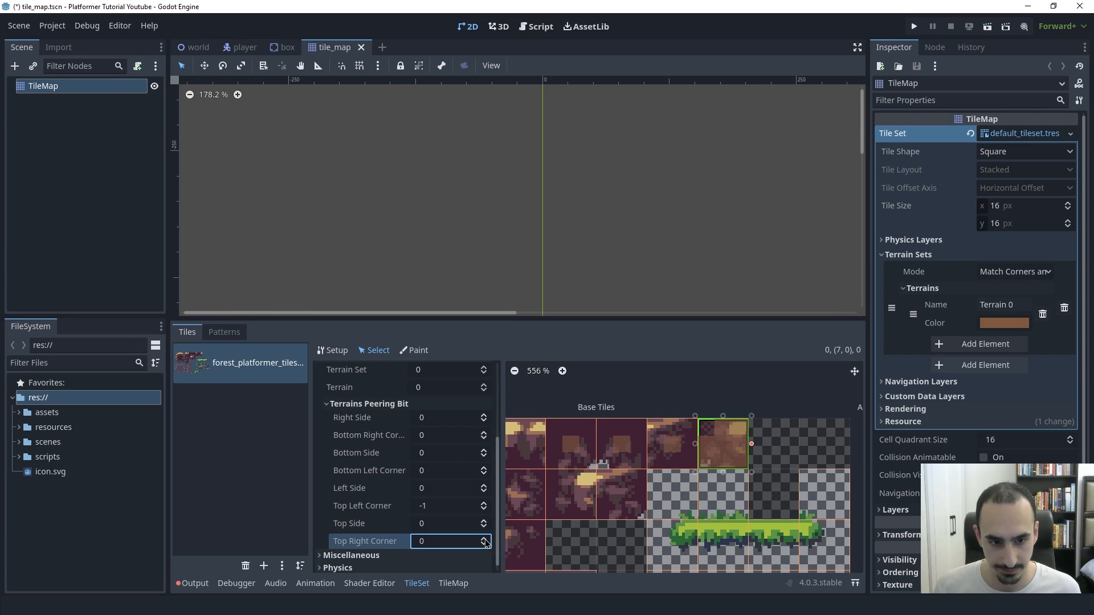
Set every peering bit except Top Right Corner to 0 on the inner-corner tile (6, 0).
left_click(673, 453)
left_click(483, 415)
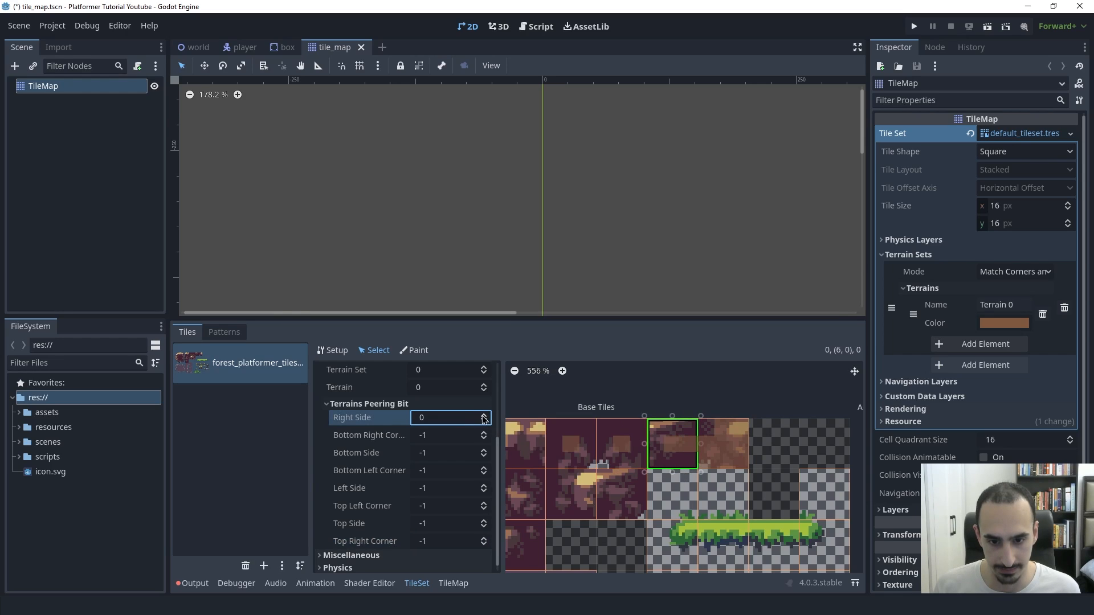
left_click(483, 434)
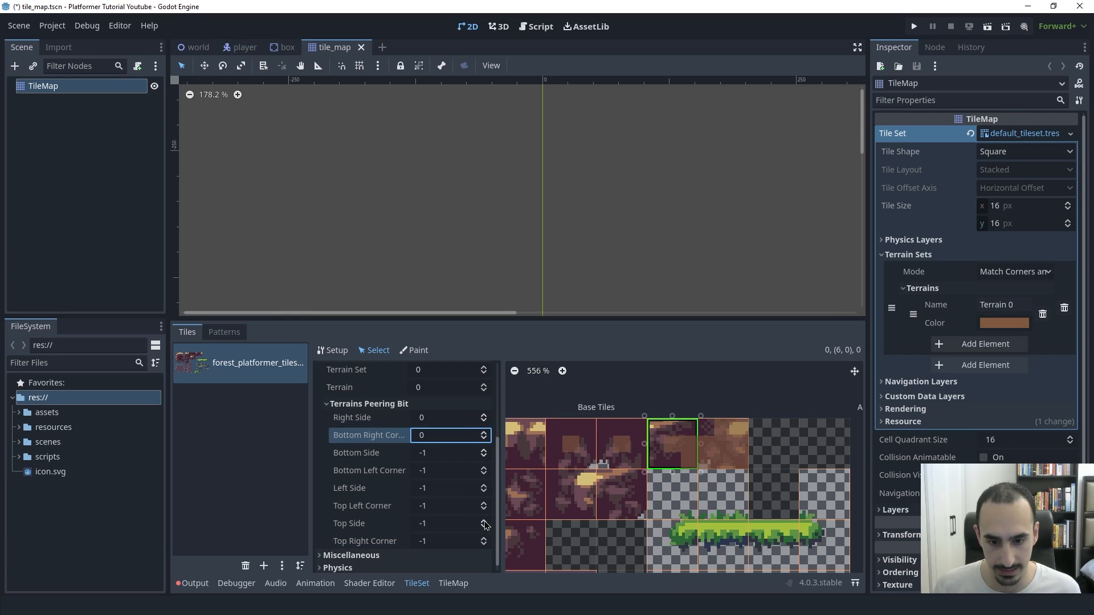
left_click(483, 520)
left_click(483, 504)
left_click(483, 486)
left_click(483, 468)
left_click(483, 451)
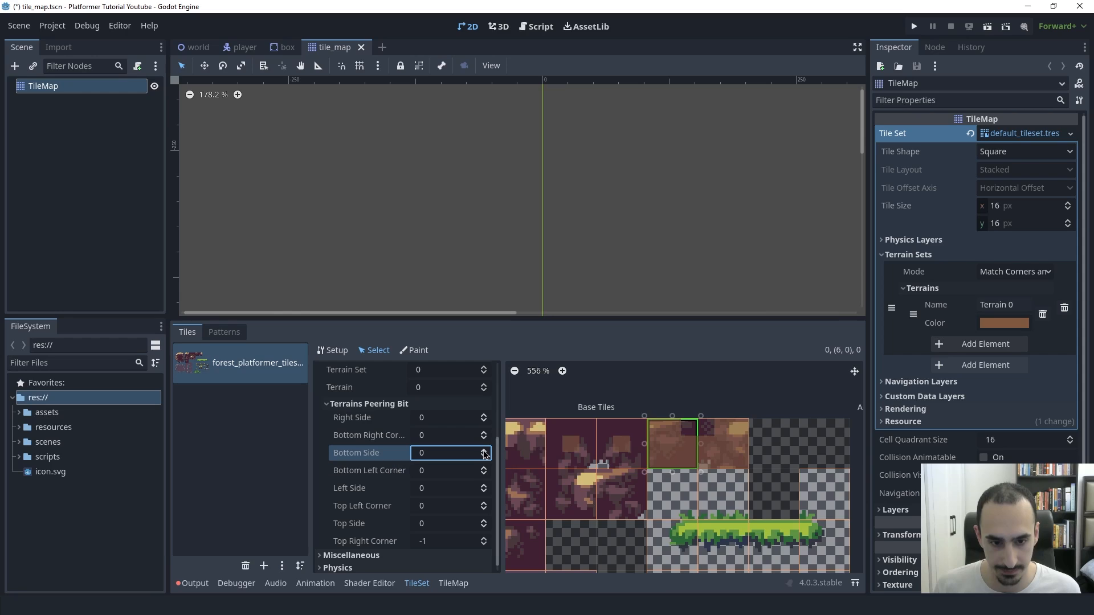
Set every peering bit except Bottom Left Corner to 0 on the inner-corner tile (5, 0).
left_click(661, 458)
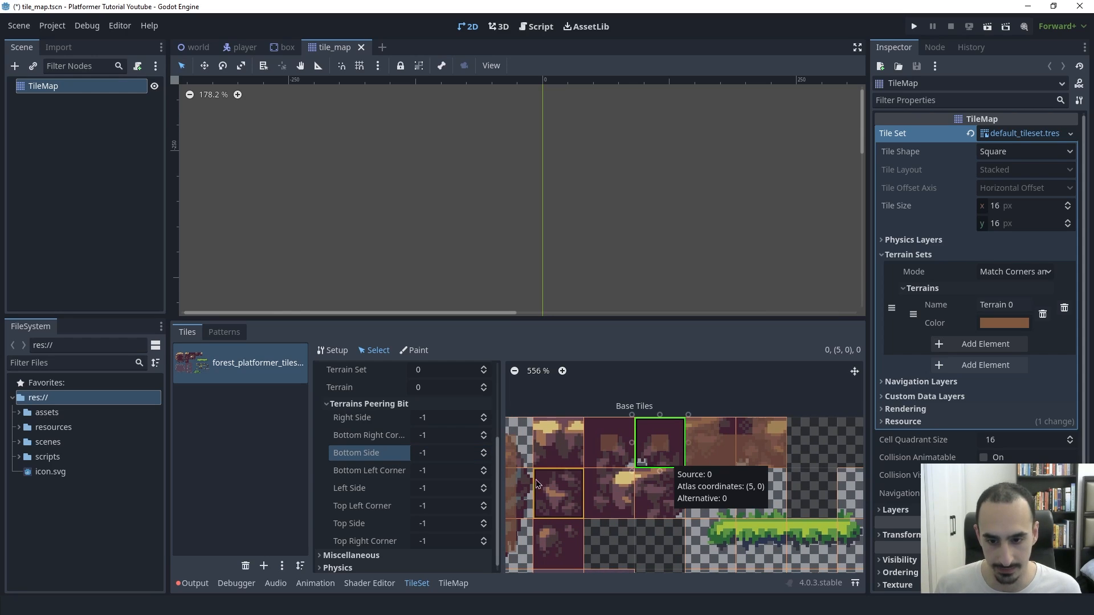
left_click(483, 451)
left_click(483, 434)
left_click(483, 415)
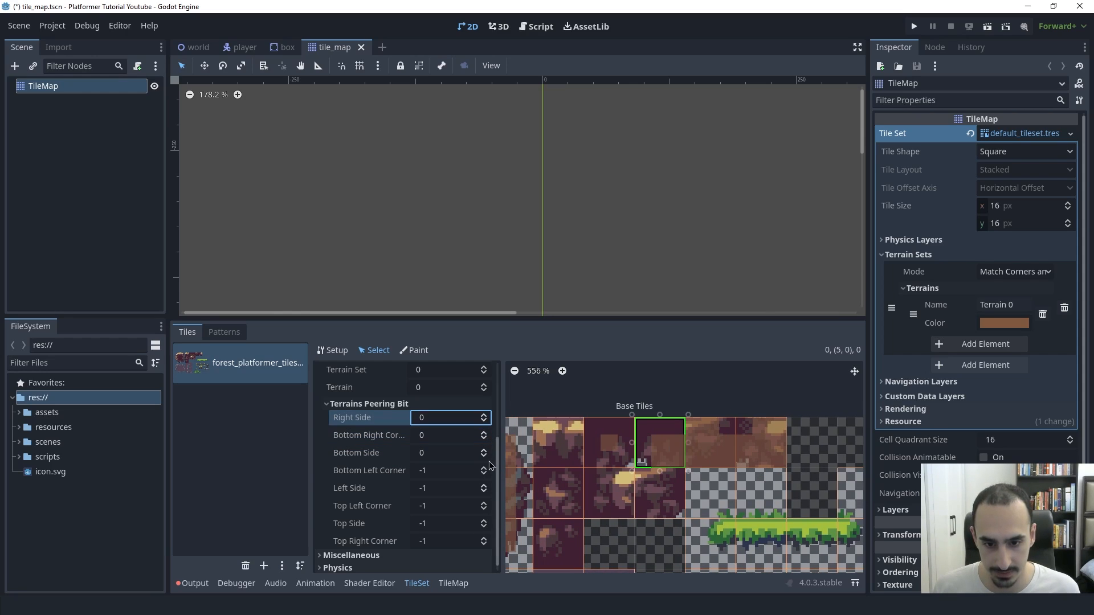
left_click(483, 486)
left_click(483, 503)
left_click(483, 521)
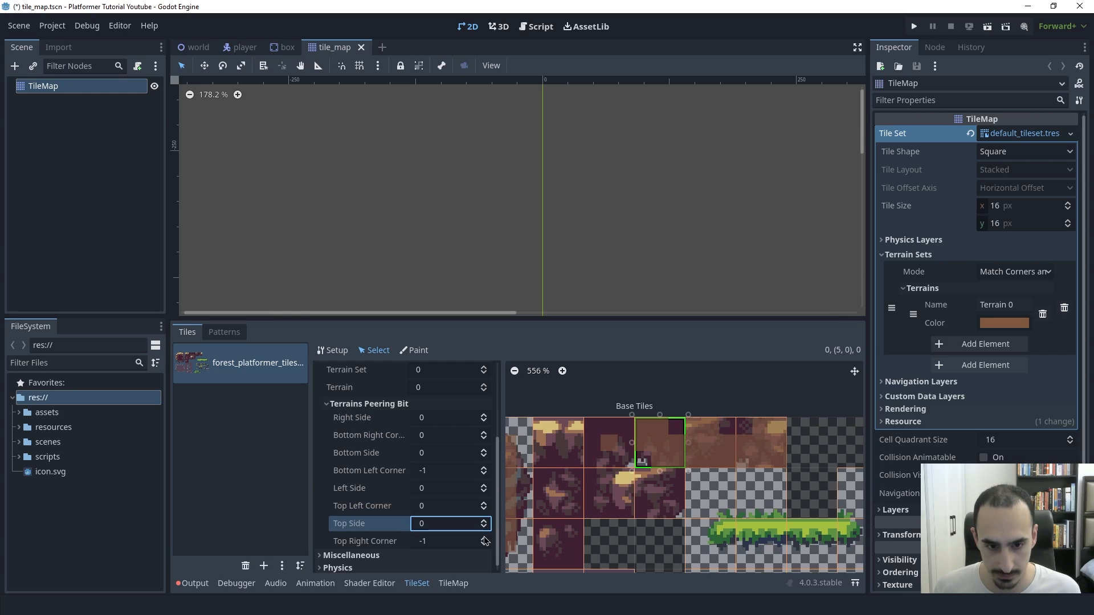
left_click(483, 539)
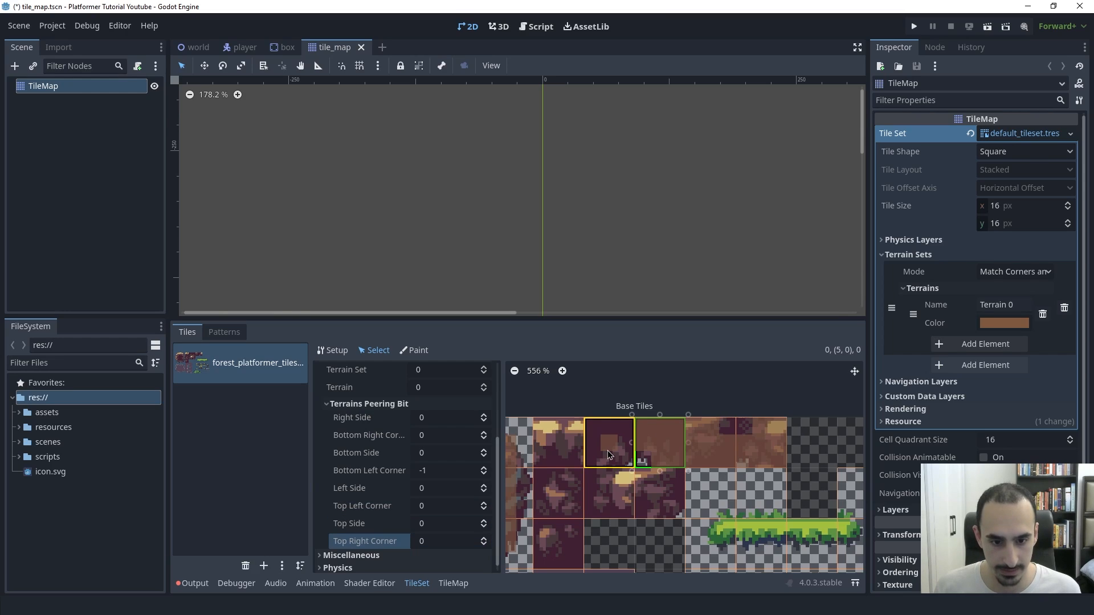
Set every peering bit except Bottom Right Corner to 0 on the inner-corner tile (4, 0).
left_click(609, 443)
left_click(483, 521)
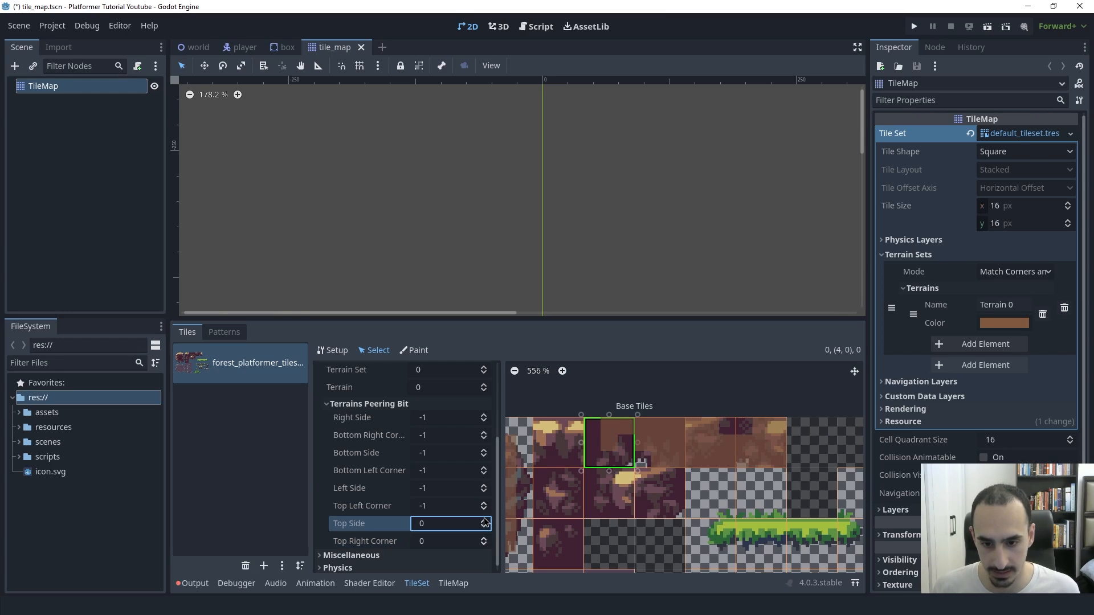
left_click(483, 503)
left_click(483, 486)
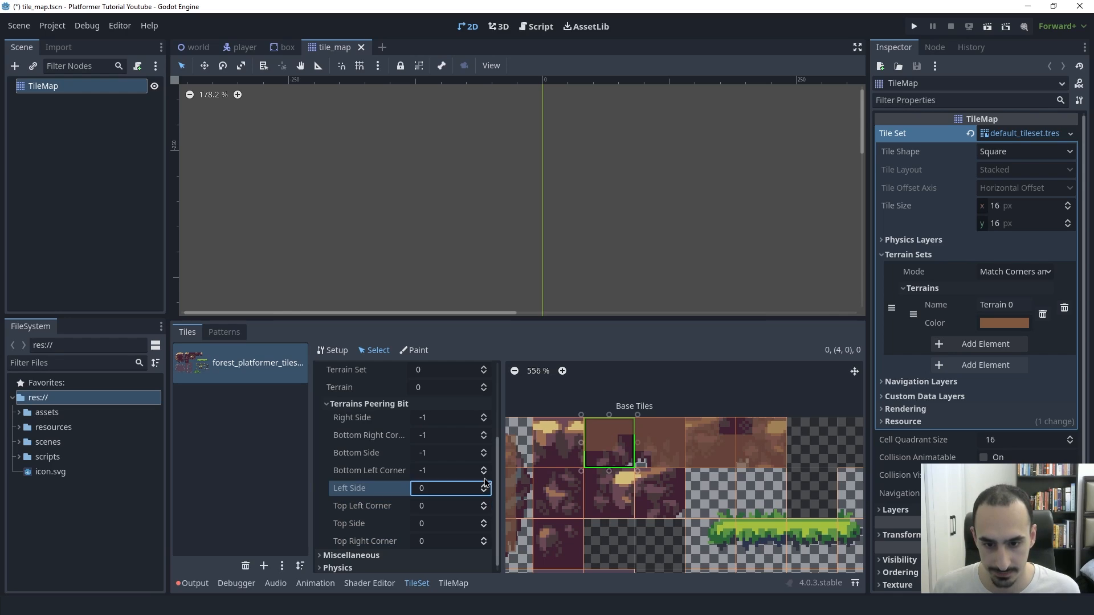
left_click(483, 468)
left_click(483, 450)
left_click(483, 416)
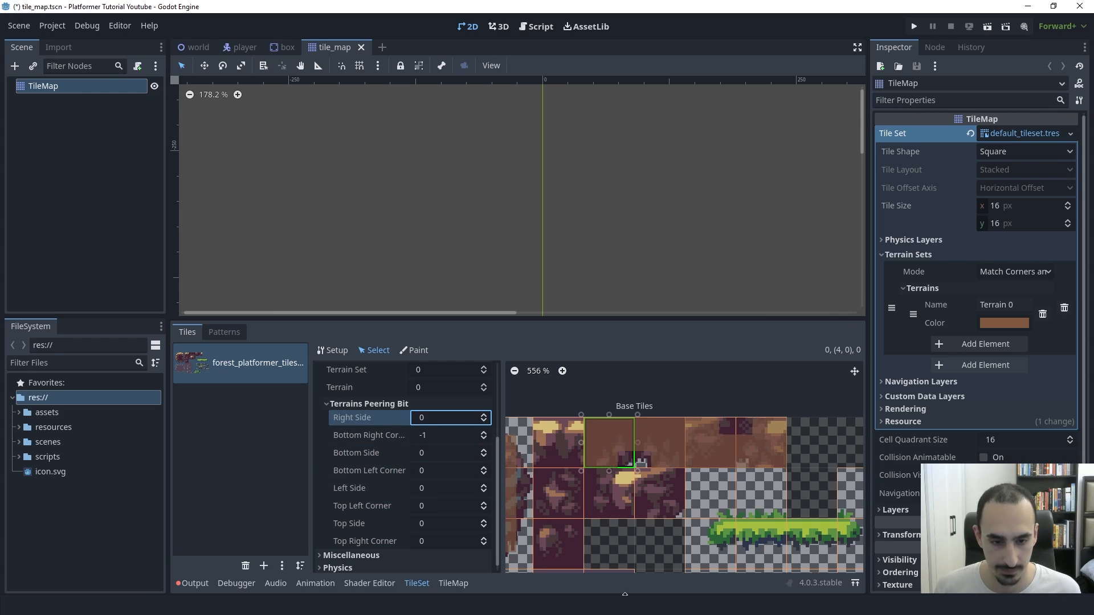
scroll(698, 500, "down", 5)
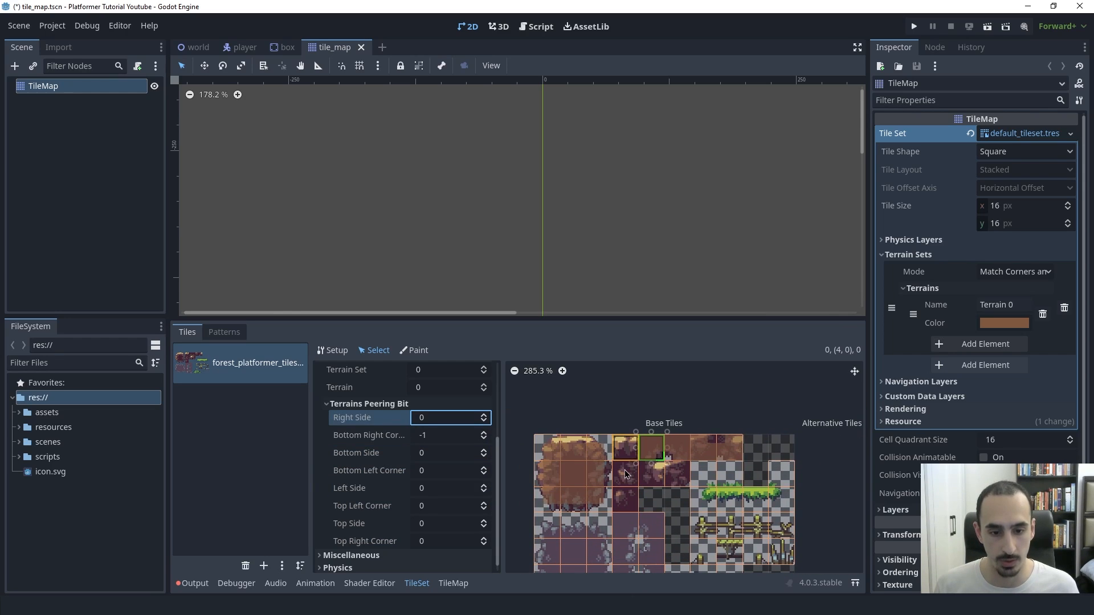
middle_click_drag(656, 506, 686, 492)
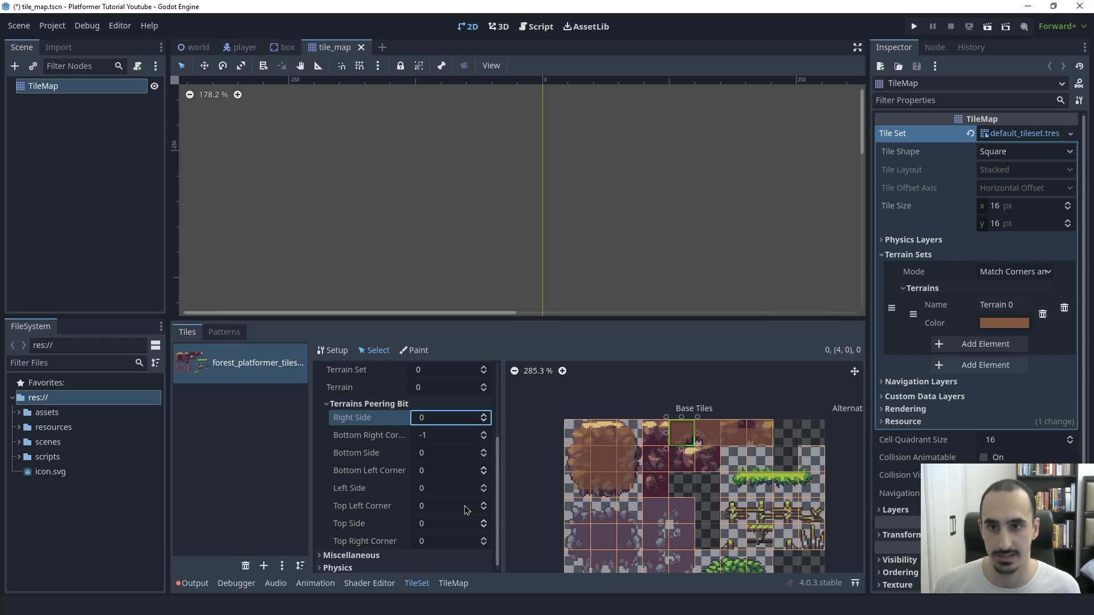
Switch from tile set editing to TileMap painting and select the 3×3 ground block from the forest platformer tiles.
left_click(419, 585)
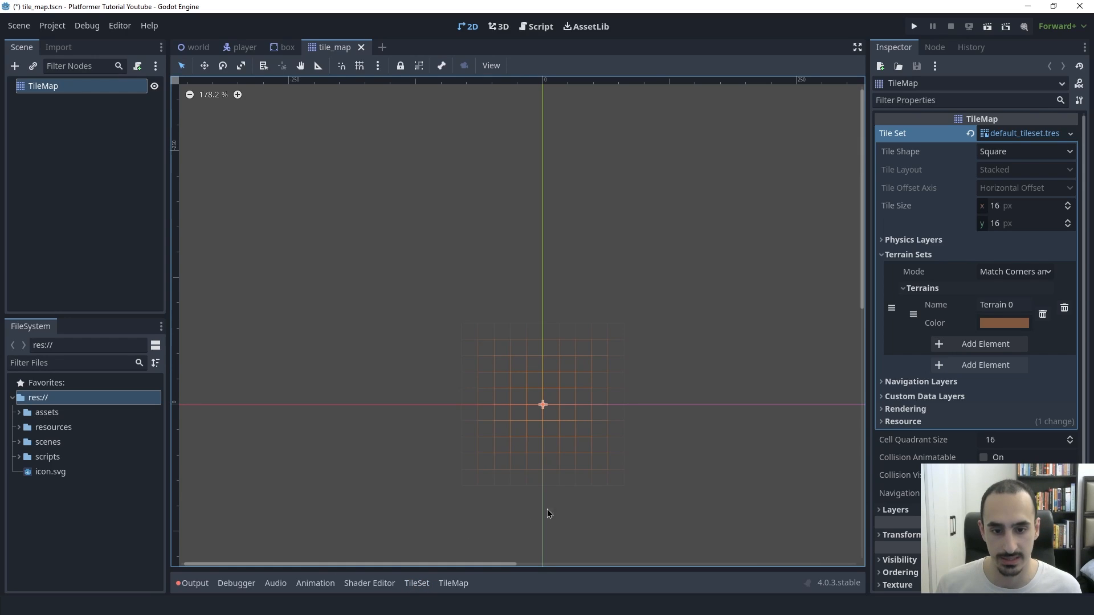
left_click(453, 583)
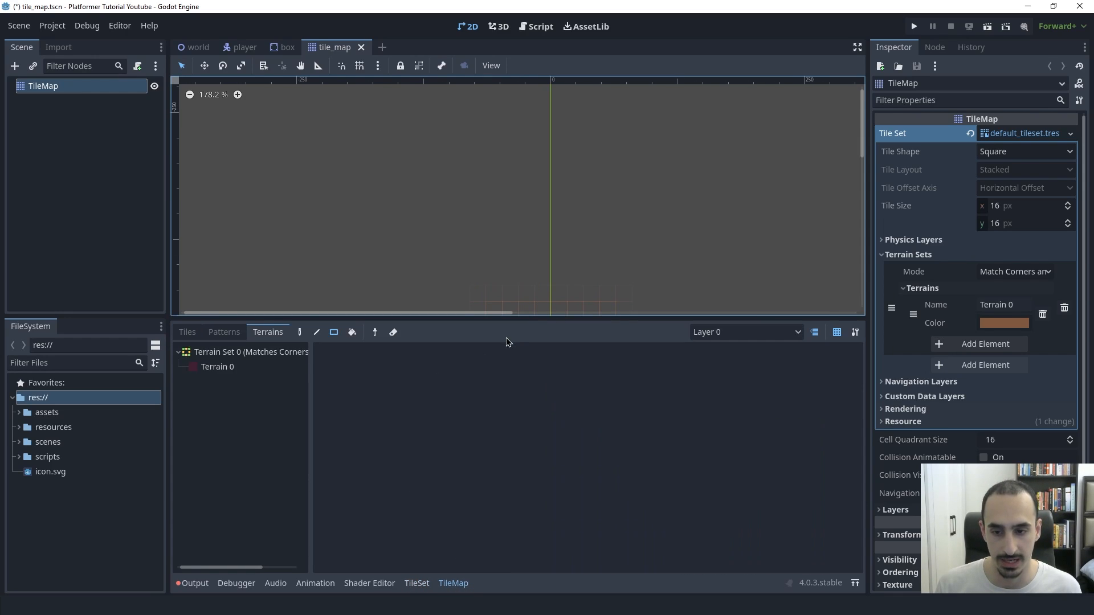
left_click_drag(525, 319, 545, 413)
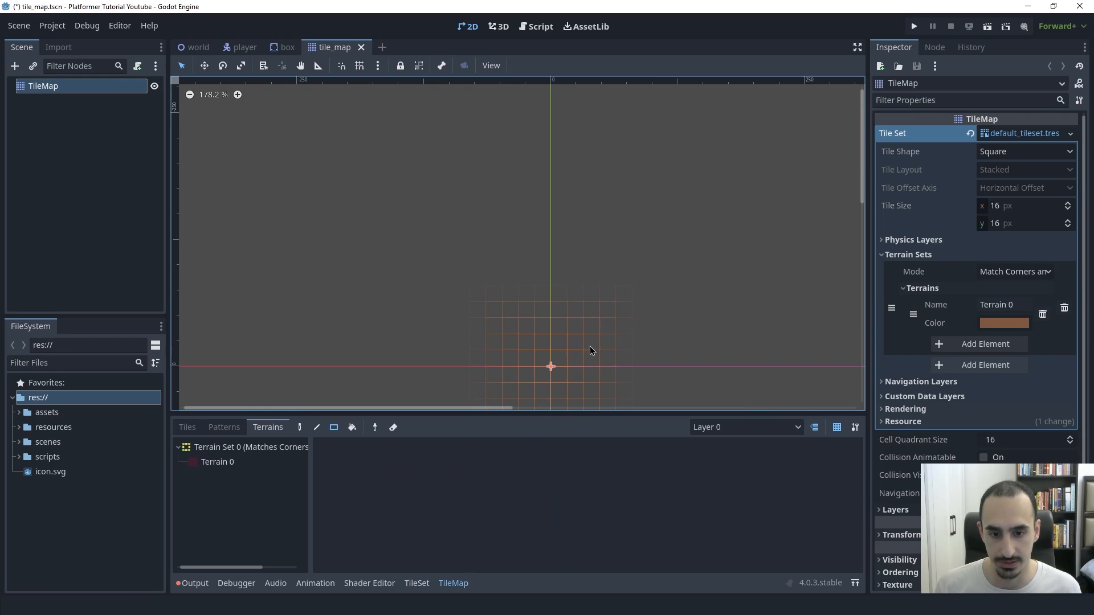
middle_click_drag(590, 346, 558, 287)
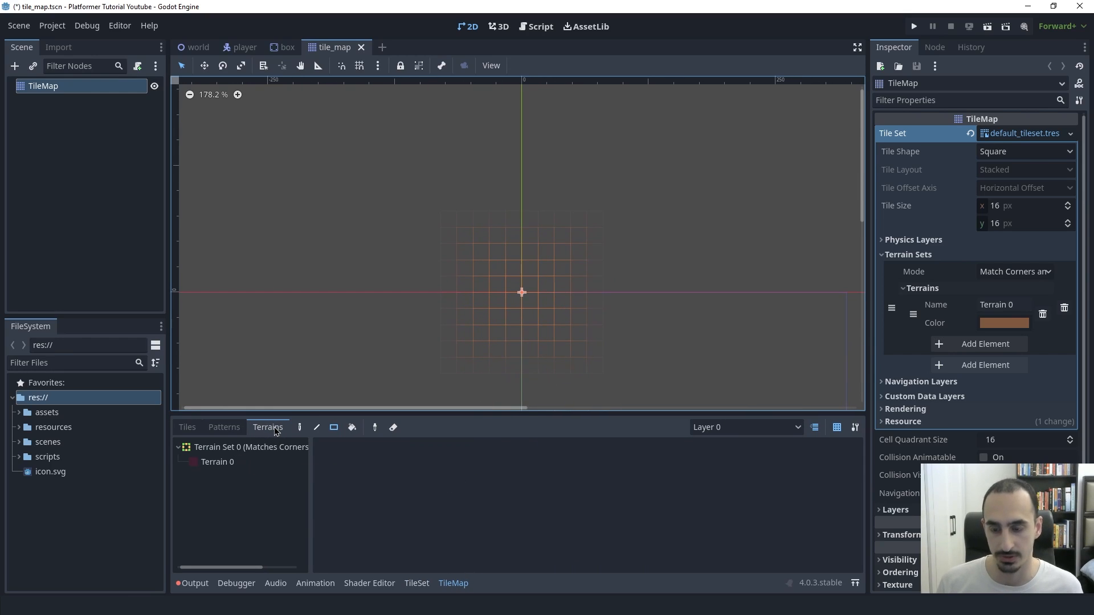
left_click(189, 431)
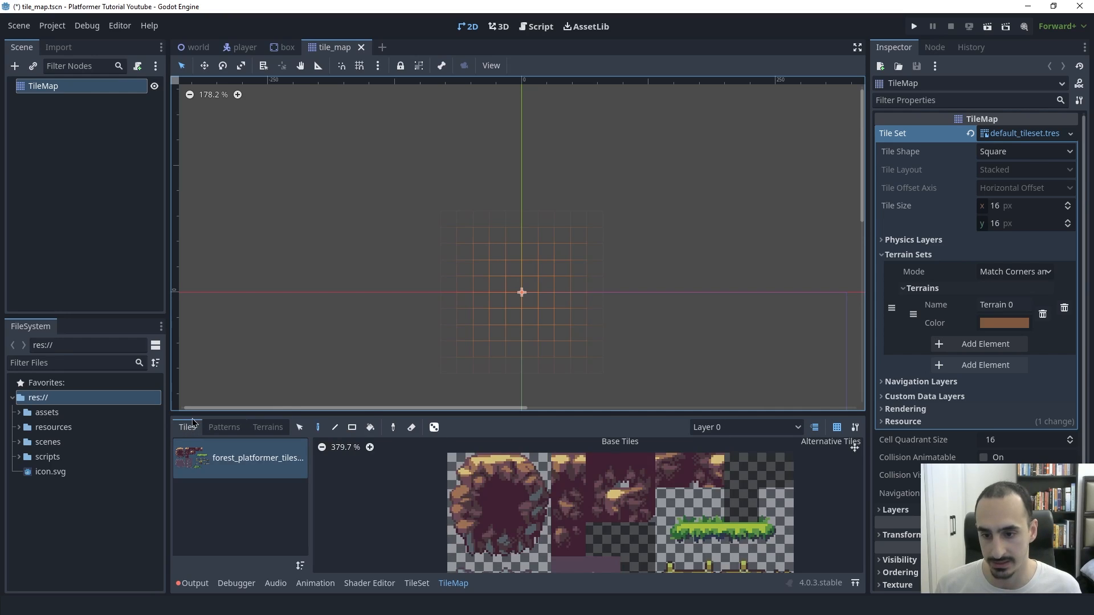
left_click_drag(321, 415, 347, 390)
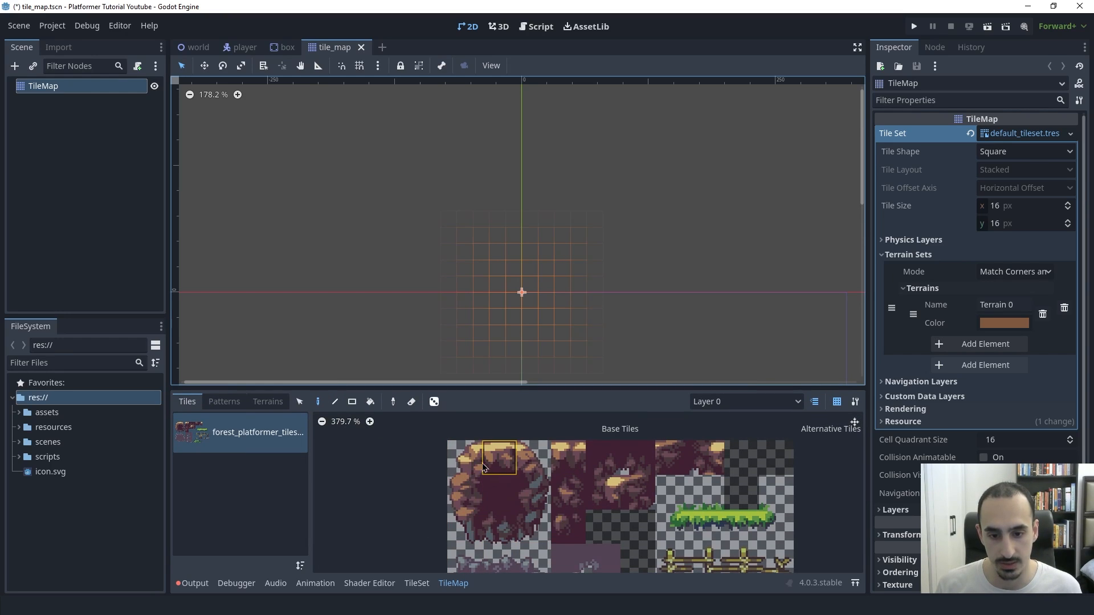
left_click_drag(467, 458, 535, 531)
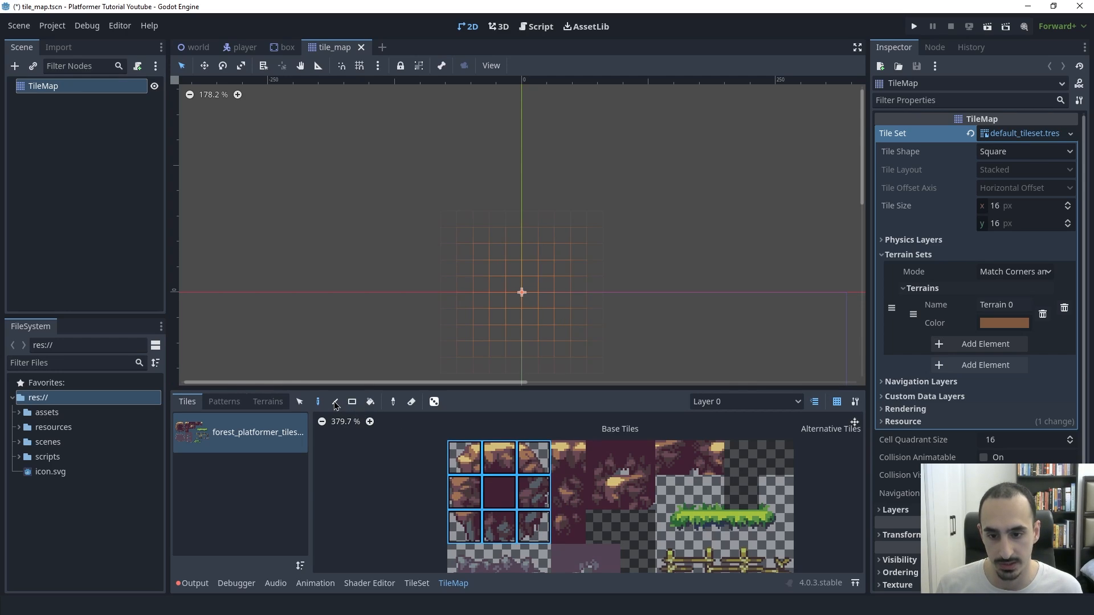
Try the Line tool with the top-edge ground tile (1, 0), drawing a rising diagonal about 28 tiles wide, and undo it.
left_click(336, 403)
left_click(499, 457)
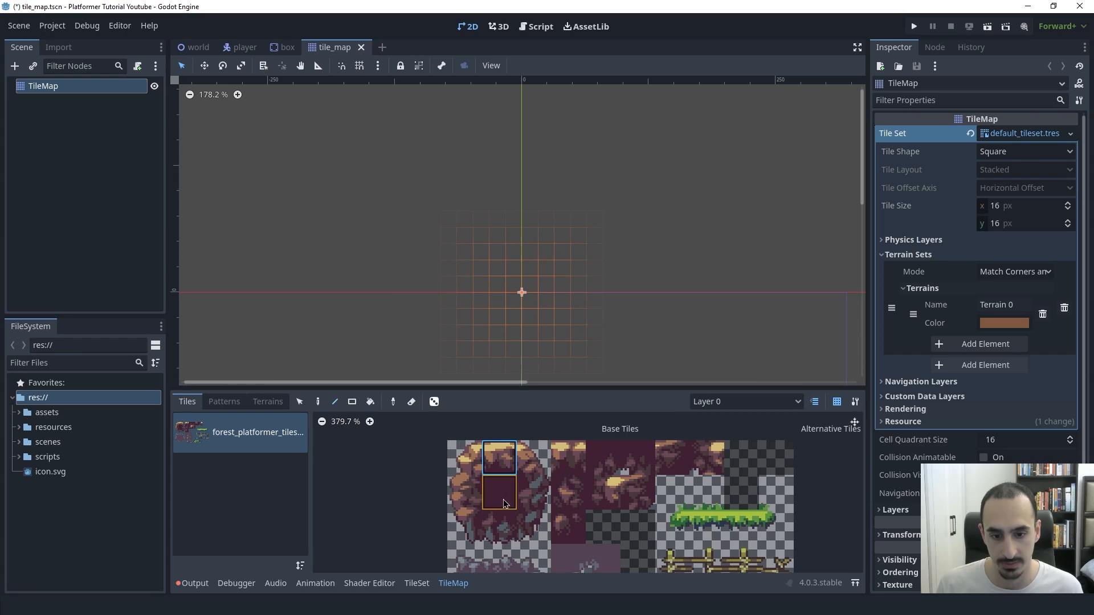
left_click_drag(319, 332, 752, 183)
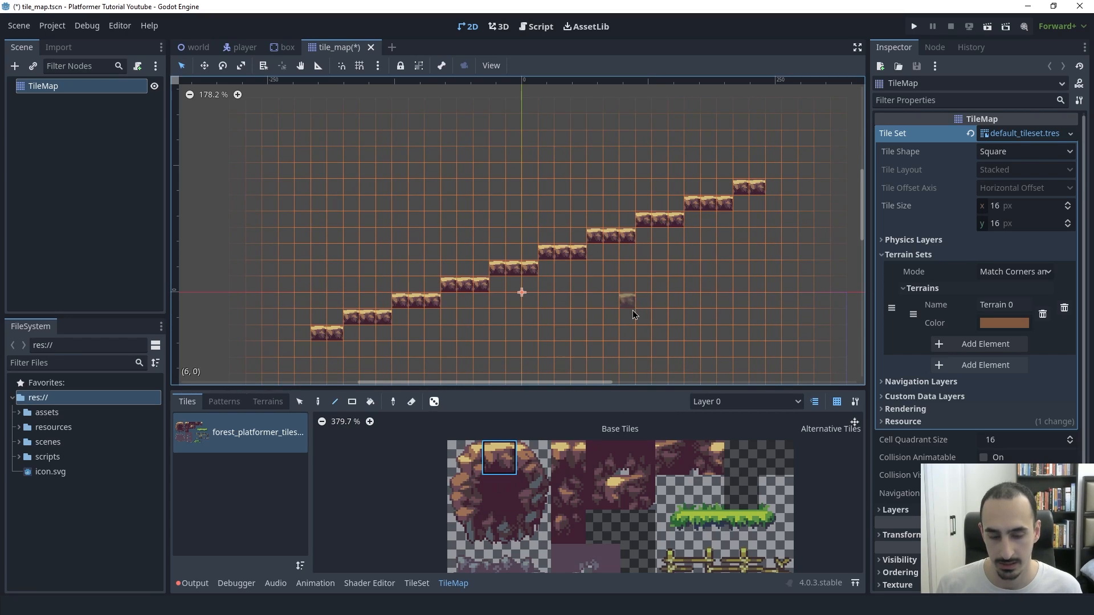
key("ctrl+z")
Try the Rectangle tool with the top-edge ground tile, filling an area about 16 by 9 tiles, and undo it.
left_click(352, 402)
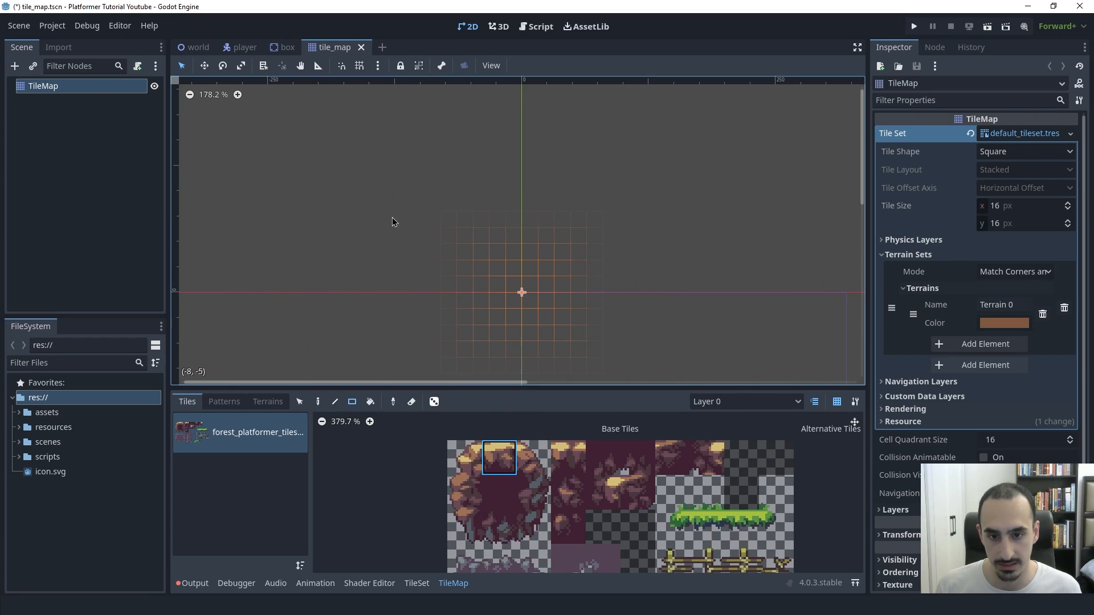
left_click_drag(367, 203, 621, 344)
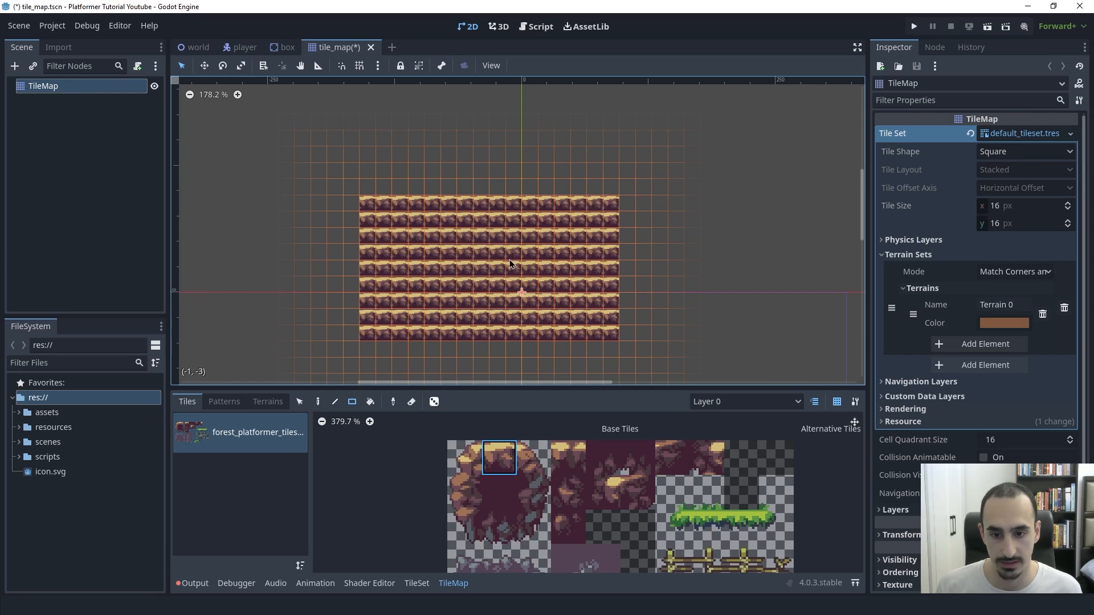
key("ctrl+z")
Look at the Bucket tool, return to the Paint tool and show the available terrains of Terrain Set 0.
left_click(370, 402)
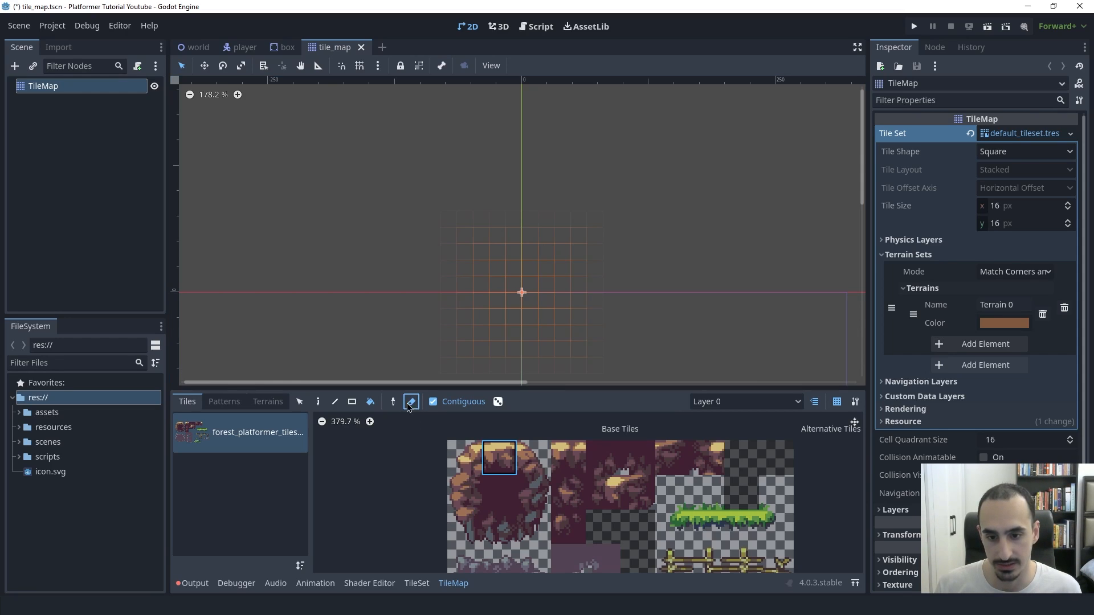
left_click(317, 403)
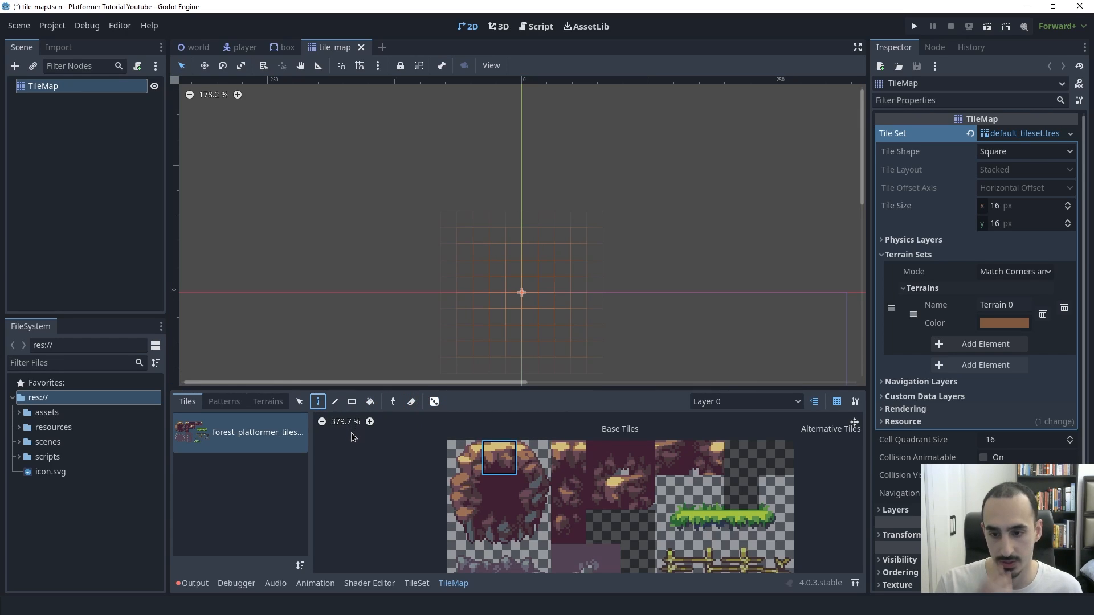
left_click(267, 402)
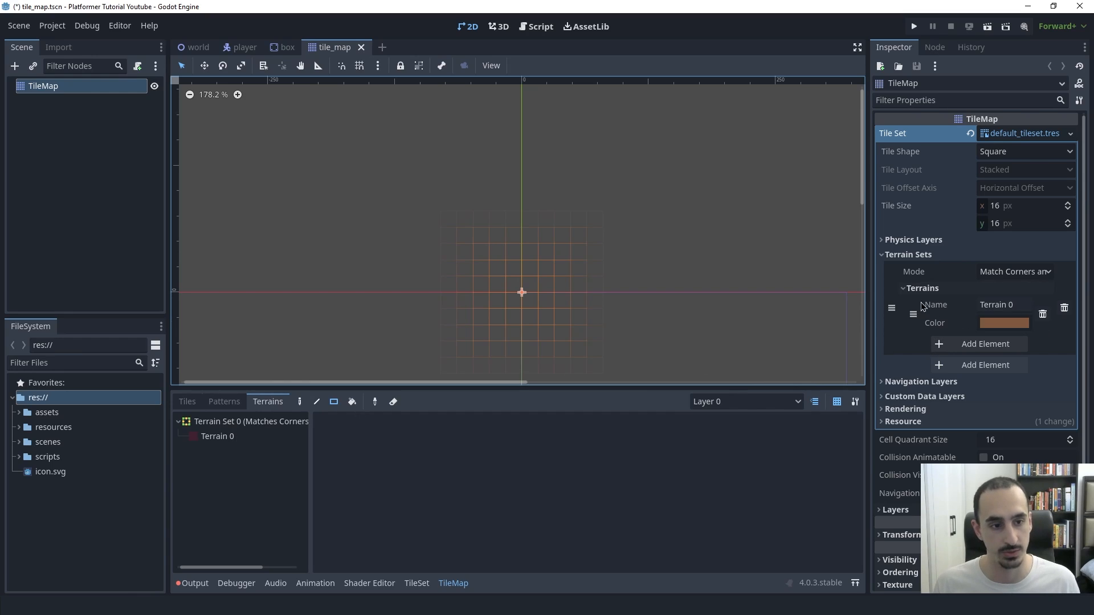
Paint a freehand Terrain 0 platform about 15 tiles wide and 4 tiles high just above the origin.
left_click(226, 438)
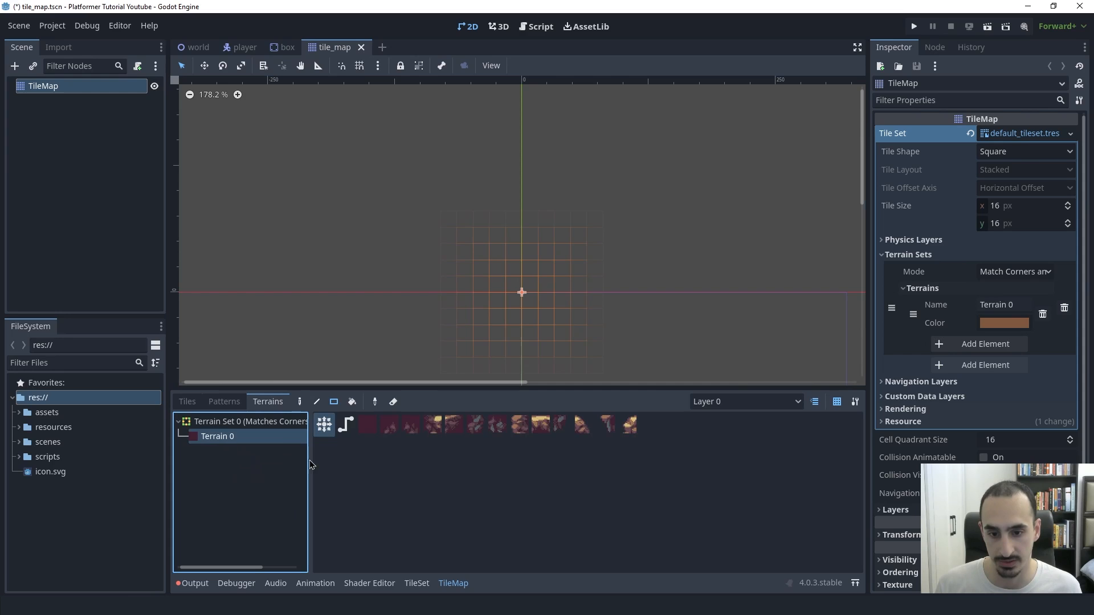
left_click(334, 403)
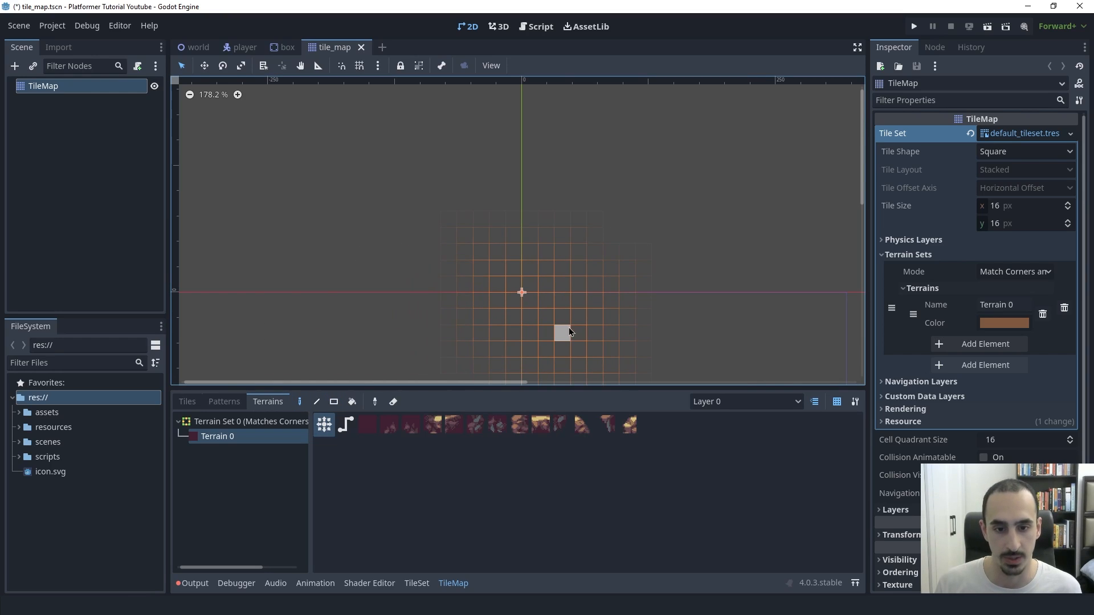
middle_click_drag(480, 256, 457, 247)
left_click_drag(457, 245, 682, 234)
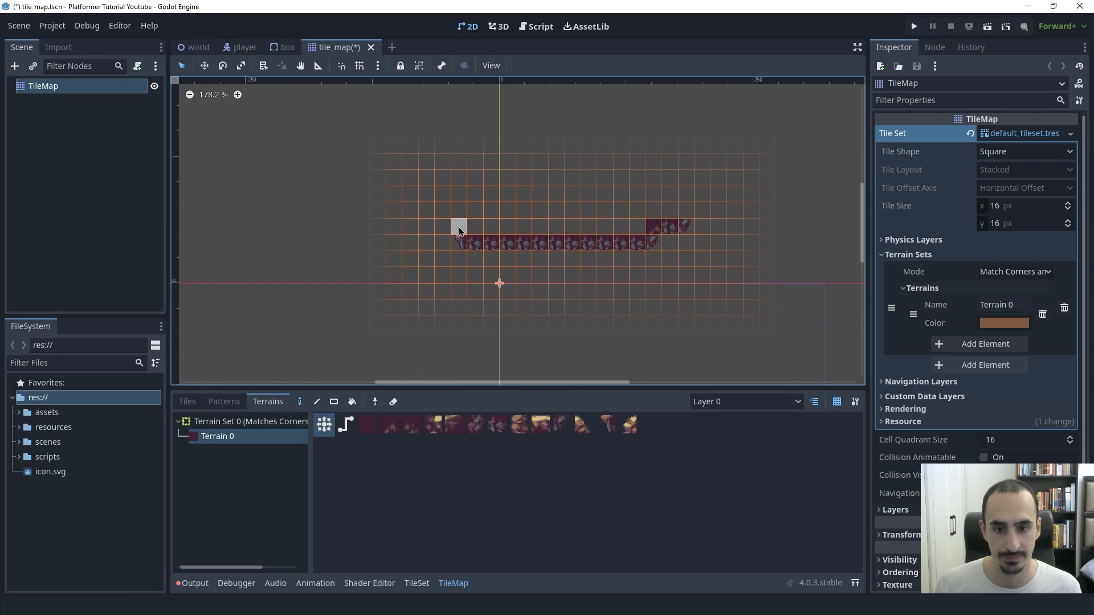
left_click_drag(459, 227, 580, 227)
mouse_move(474, 242)
left_mouse_down()
mouse_move(593, 242)
mouse_move(661, 228)
mouse_move(560, 212)
mouse_move(465, 215)
left_mouse_up()
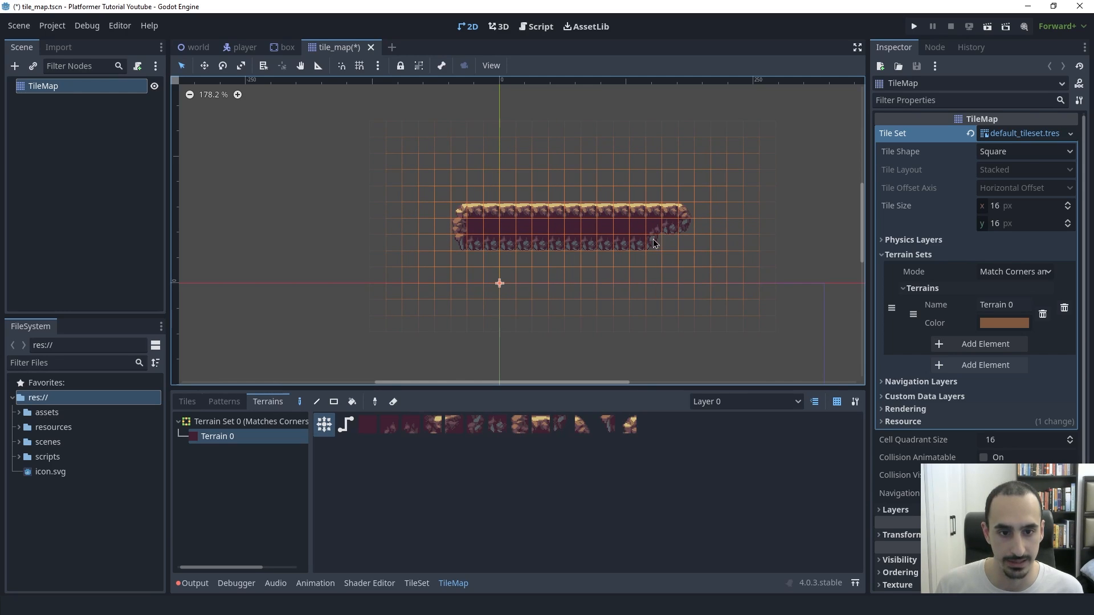
scroll(641, 310, "down", 1)
middle_click_drag(641, 310, 590, 324)
left_click_drag(525, 275, 557, 264)
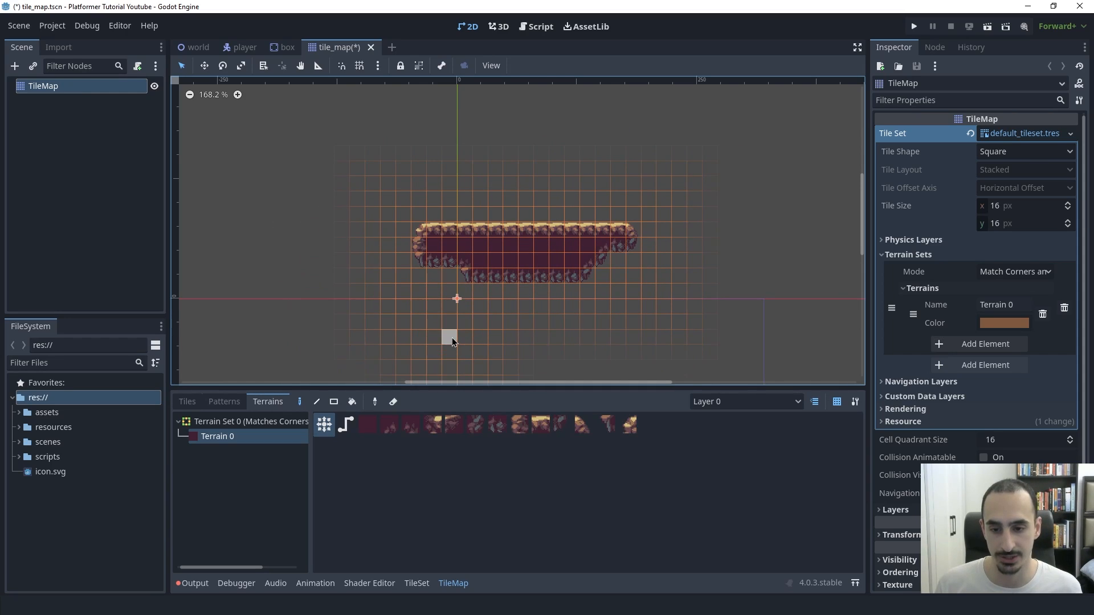
Add four overlapping Terrain 0 areas with the Rectangle tool, stepping the platform upward on both sides of its middle.
left_click(335, 403)
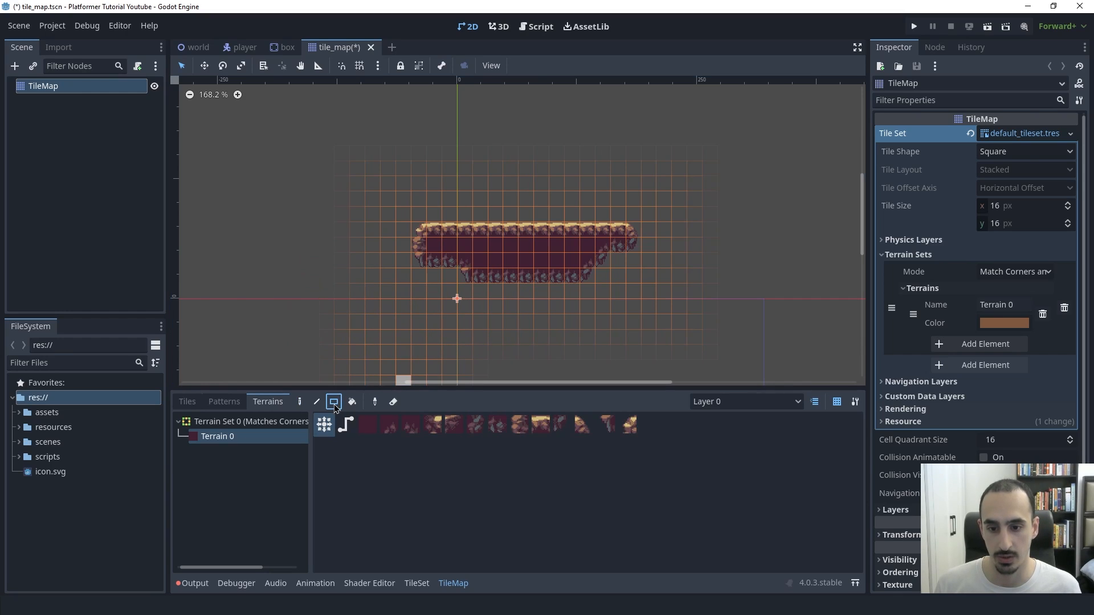
middle_click_drag(584, 290, 545, 283)
scroll(546, 284, "down", 8)
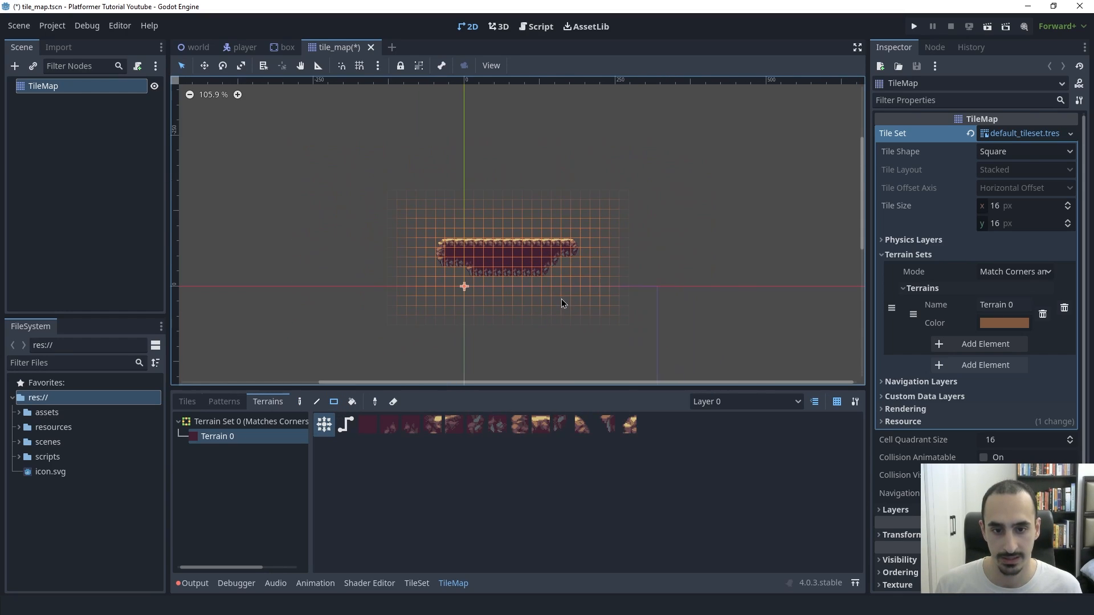
left_click_drag(527, 291, 687, 205)
left_click_drag(368, 285, 467, 197)
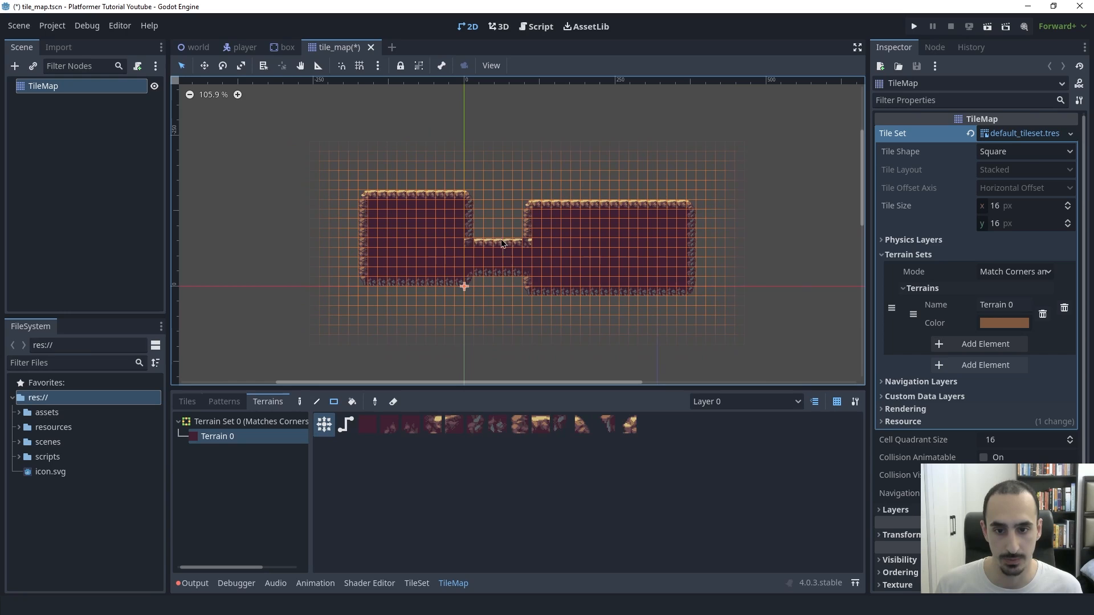
left_click_drag(665, 213, 736, 166)
left_click_drag(326, 222, 411, 158)
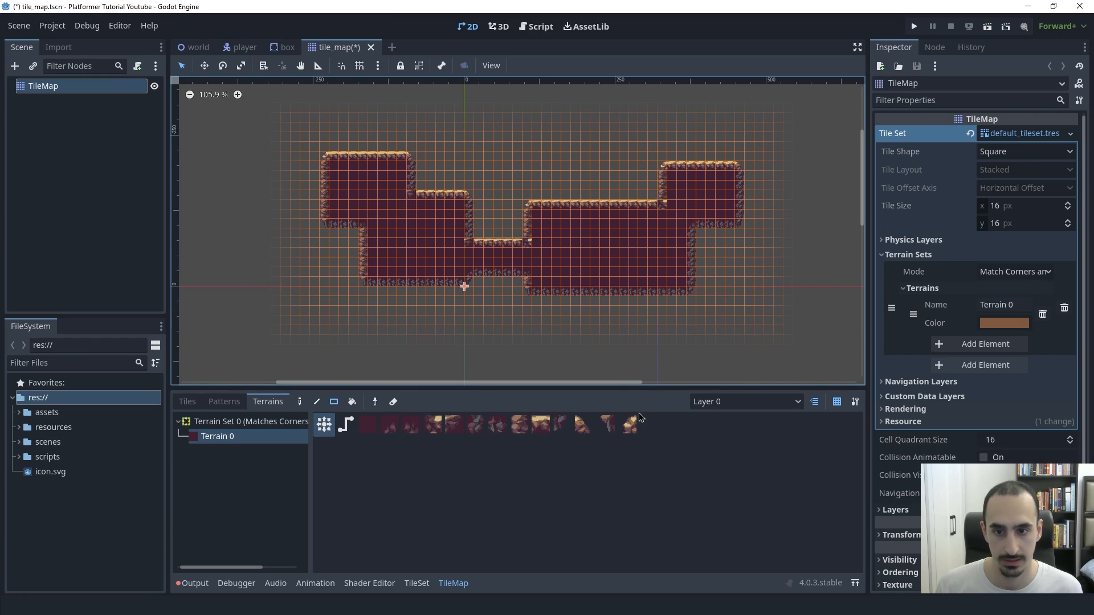
Inspect the inner corners and edges of the painted terrain blocks for wrongly matched tiles.
scroll(438, 206, "up", 5)
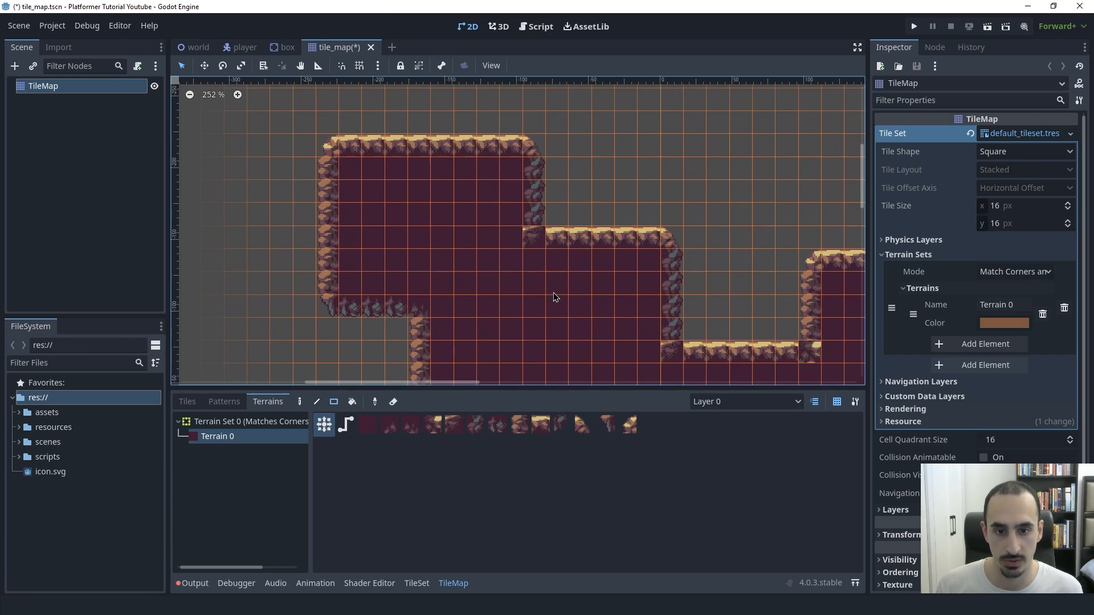
middle_click_drag(589, 320, 555, 309)
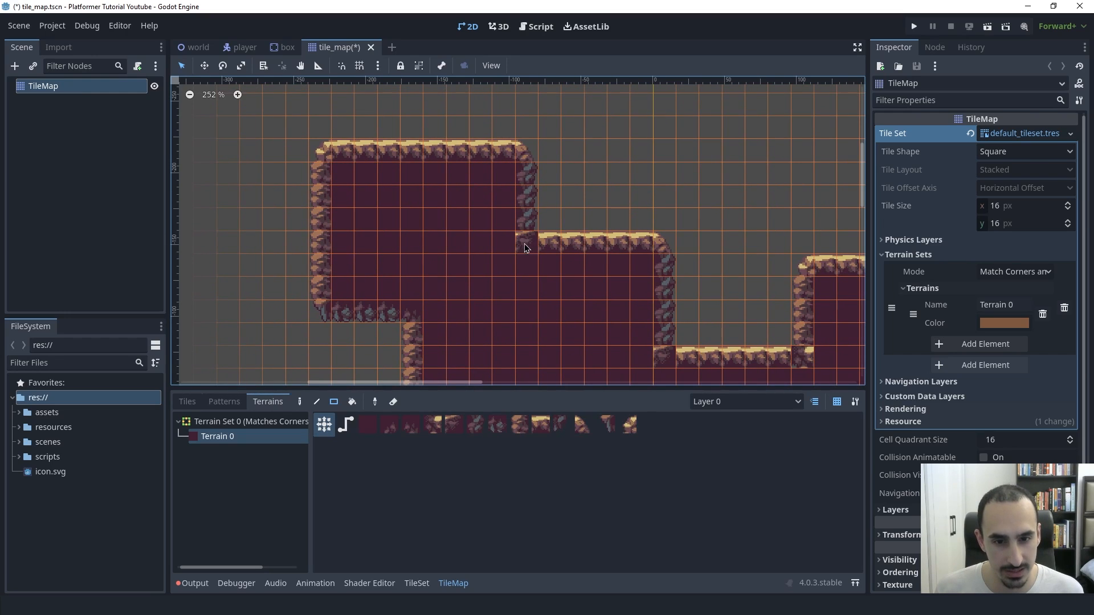
middle_click_drag(390, 335, 462, 296)
scroll(462, 296, "up", 3)
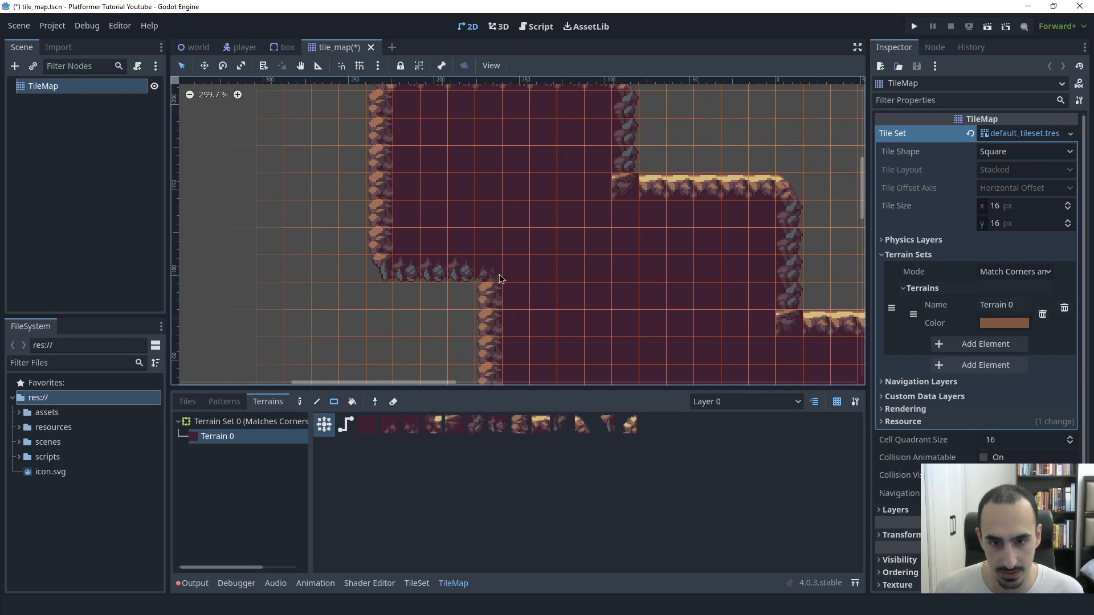
middle_click_drag(557, 270, 271, 255)
middle_click_drag(713, 252, 576, 265)
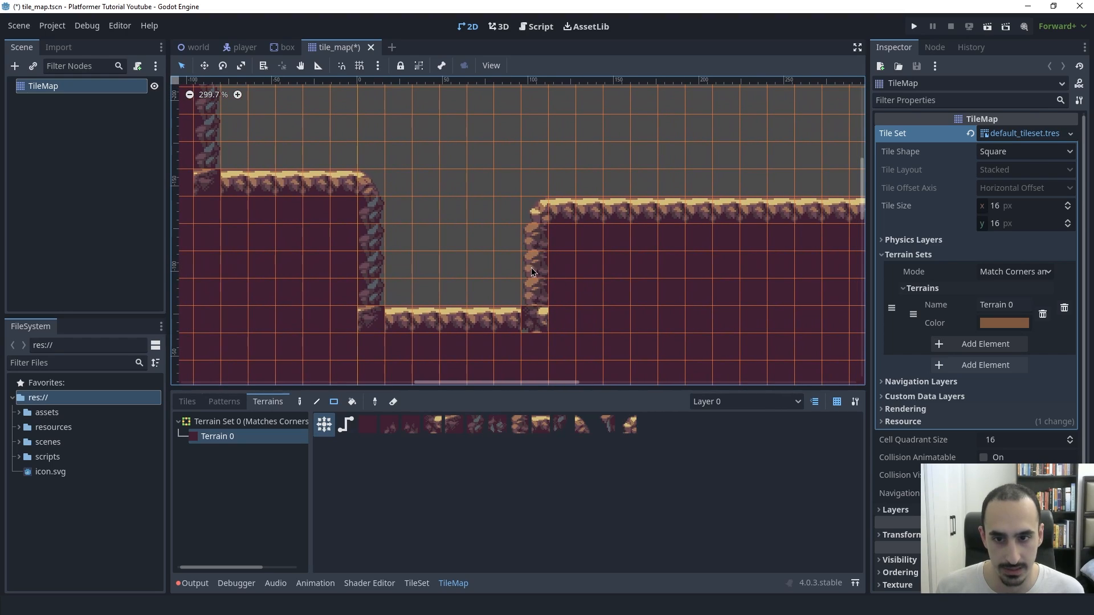
scroll(530, 266, "down", 4)
scroll(706, 268, "down", 4)
middle_click_drag(747, 259, 517, 275)
scroll(629, 263, "up", 9)
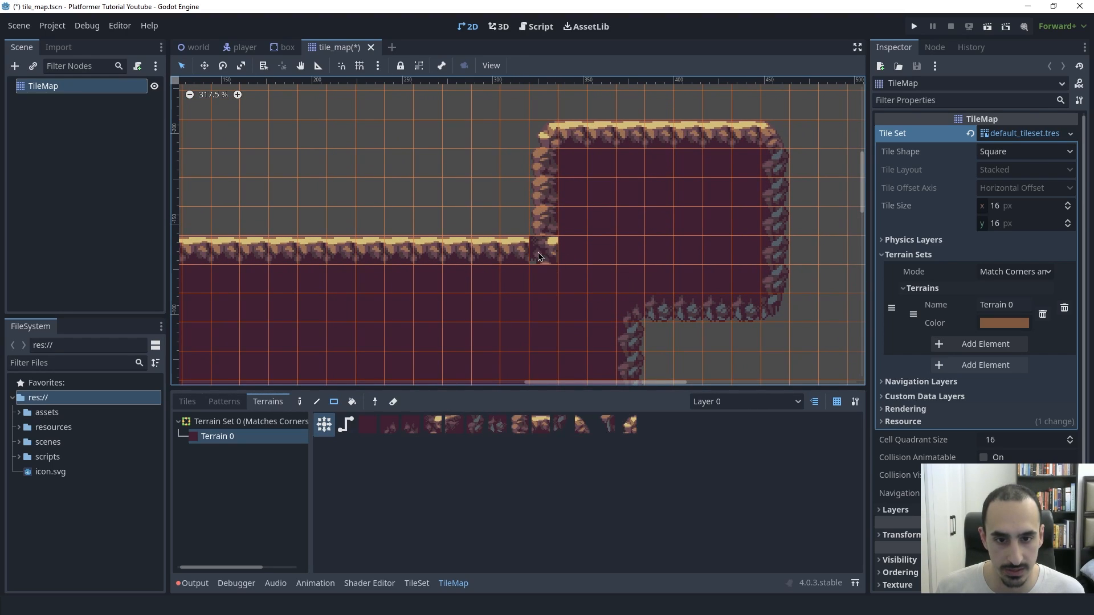
middle_click_drag(539, 255, 632, 181)
scroll(631, 230, "down", 7)
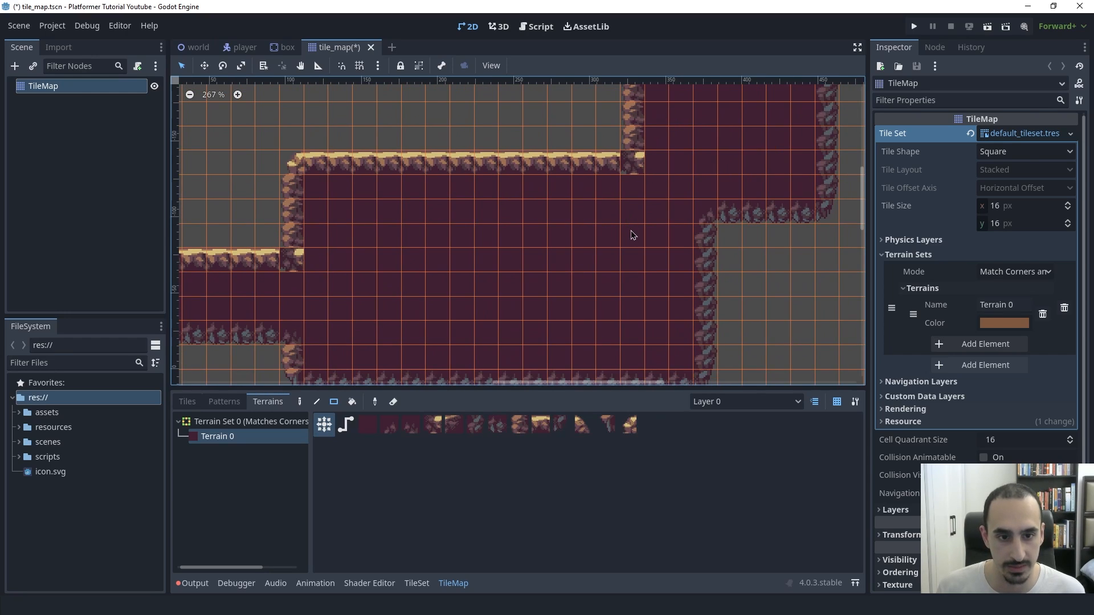
scroll(602, 242, "up", 5)
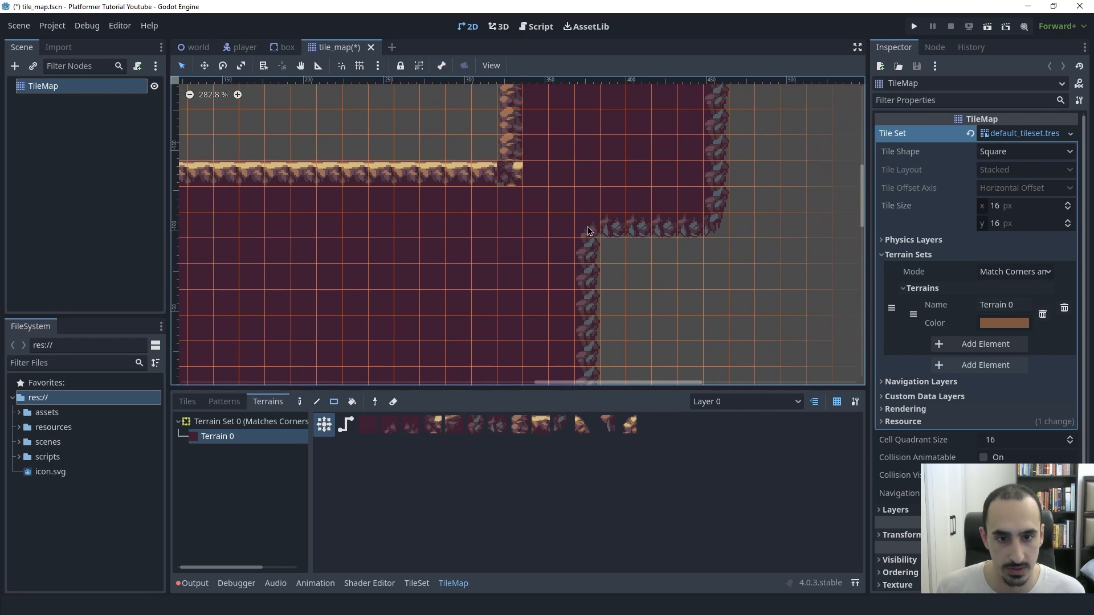
middle_click_drag(244, 279, 584, 238)
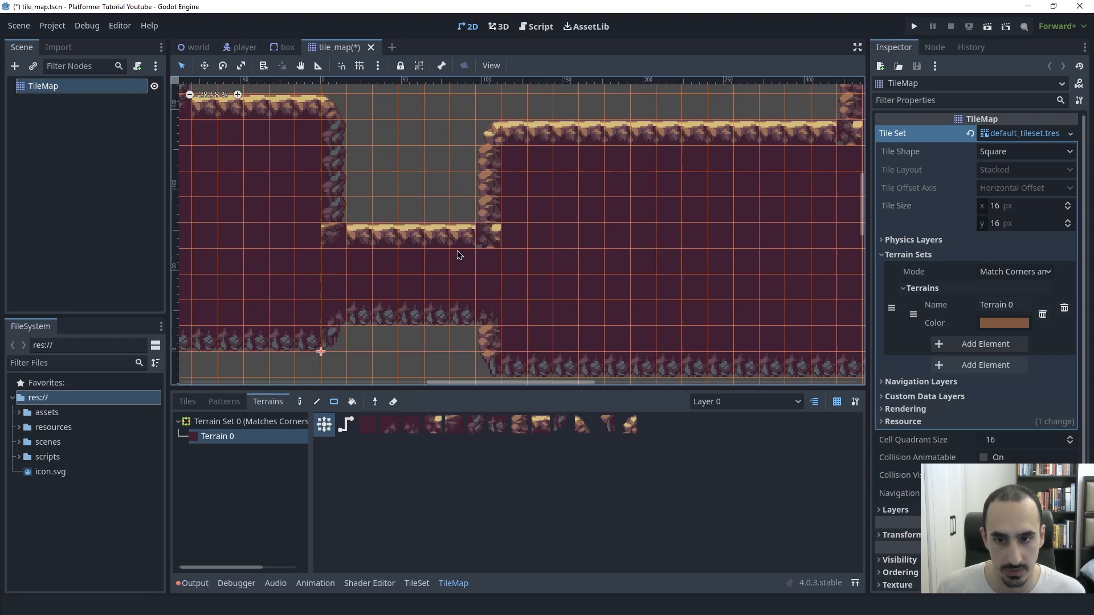
scroll(459, 255, "down", 10)
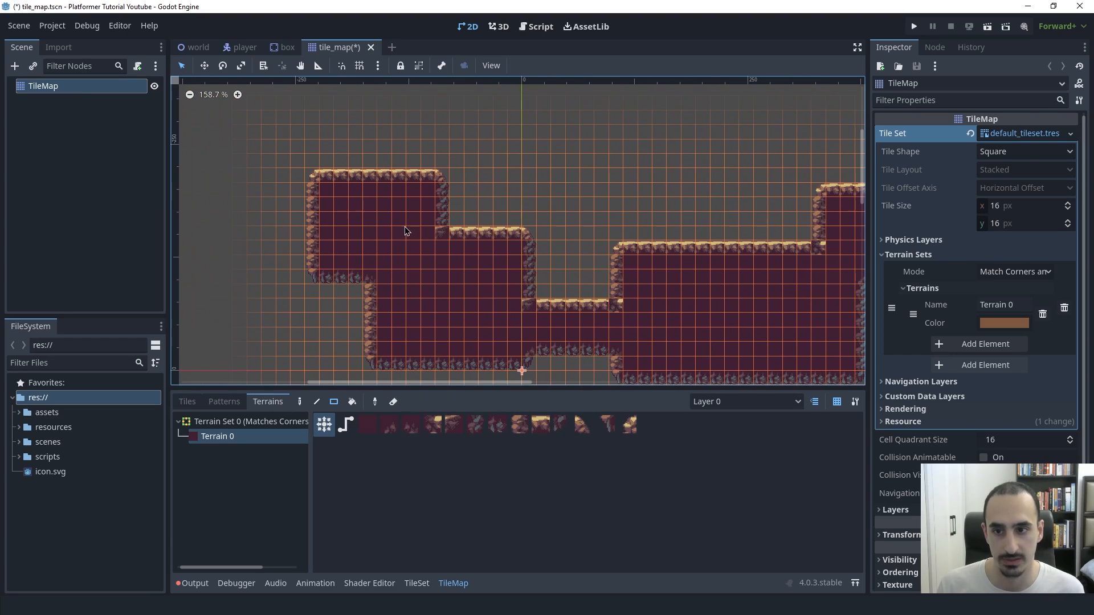
Save the scene, and in the tile set give tile (6, 0) Top Right Corner peering bit 0 and Top Left Corner -1.
key("ctrl+s")
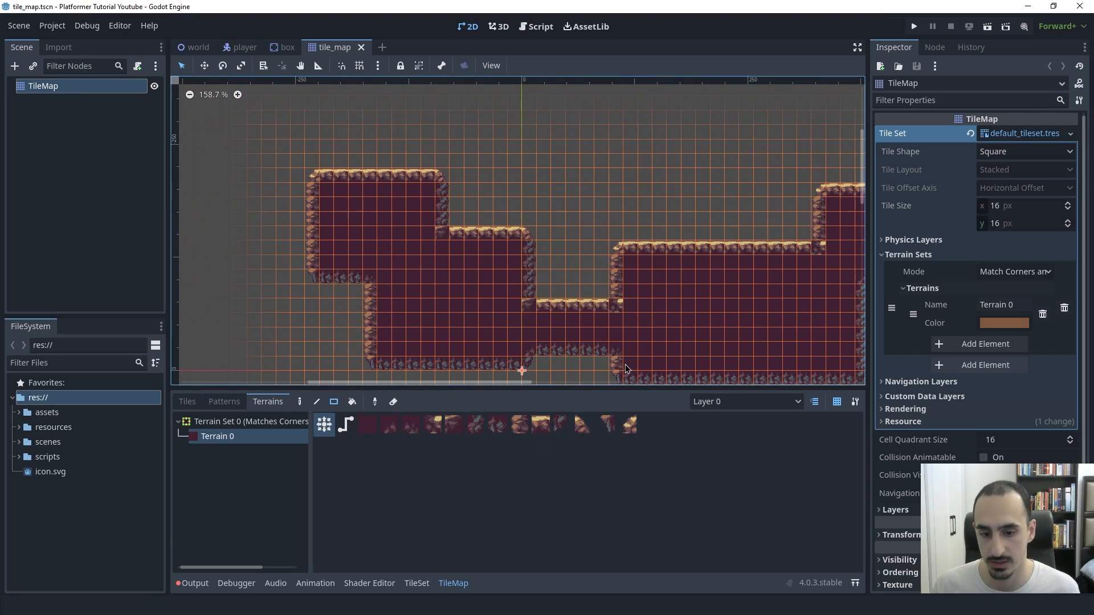
left_click(416, 583)
left_click_drag(565, 394, 598, 333)
scroll(758, 456, "up", 5)
scroll(732, 453, "up", 1)
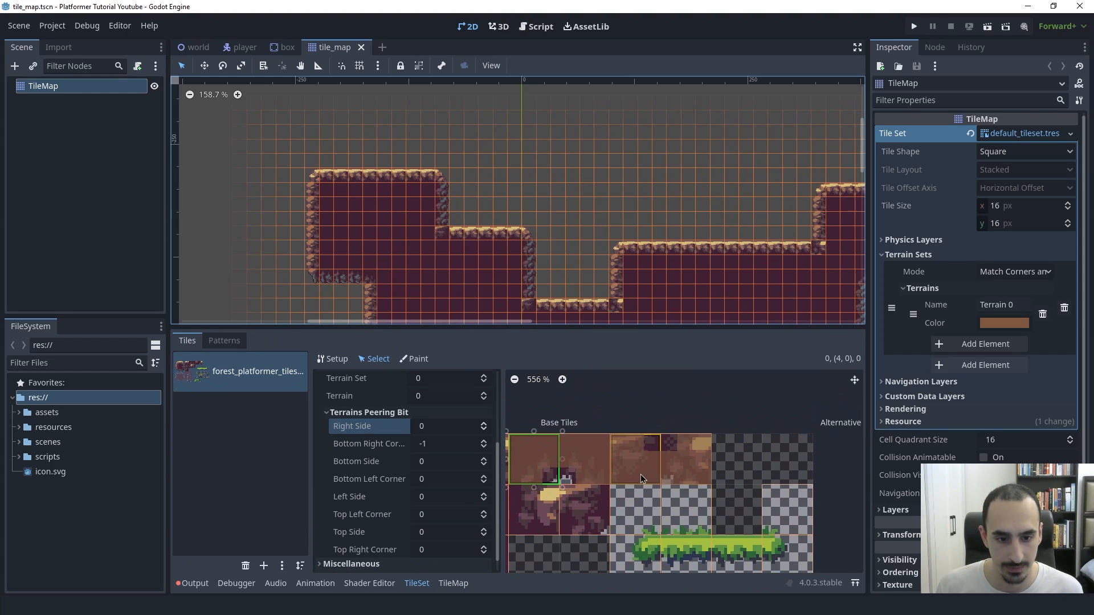
left_click(639, 464)
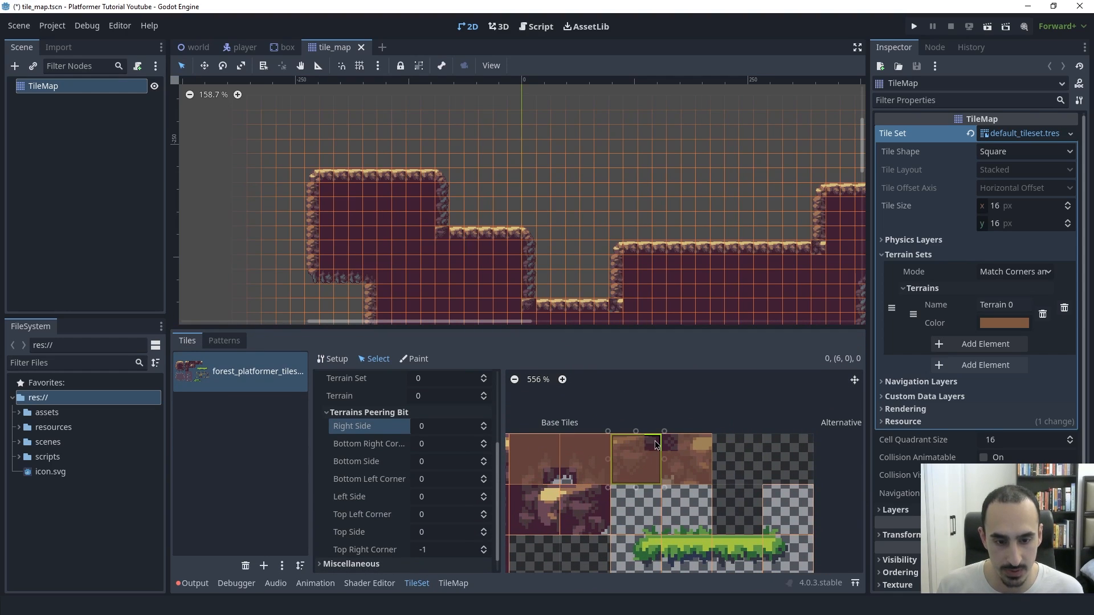
left_click(482, 547)
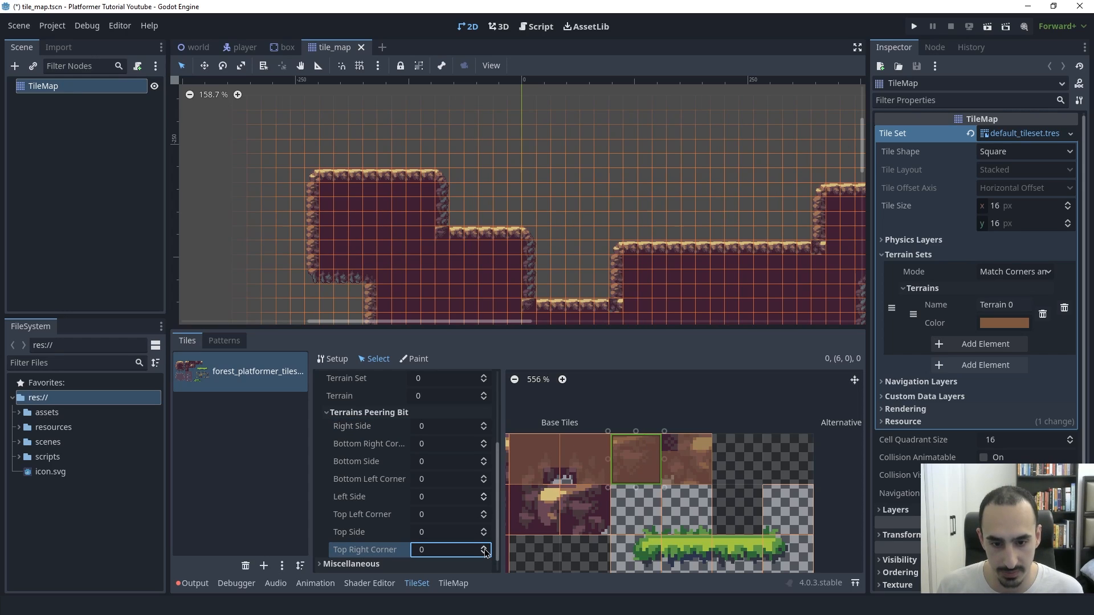
left_click(487, 517)
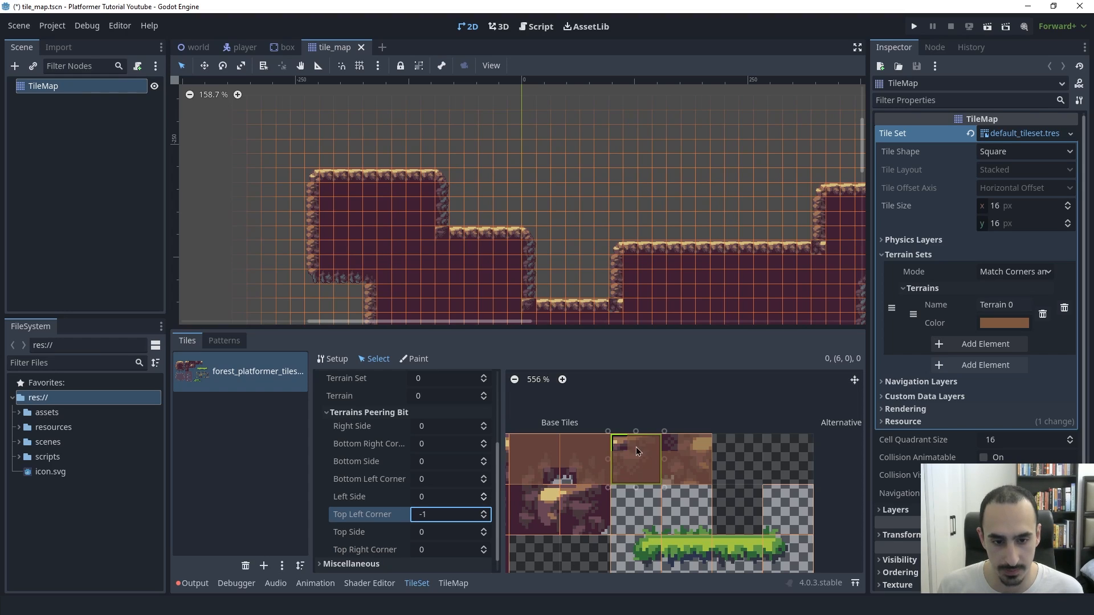
Set tile (7, 0)'s Top Left Corner peering bit to 0 and Top Right Corner to -1, and save the scene.
left_click(682, 464)
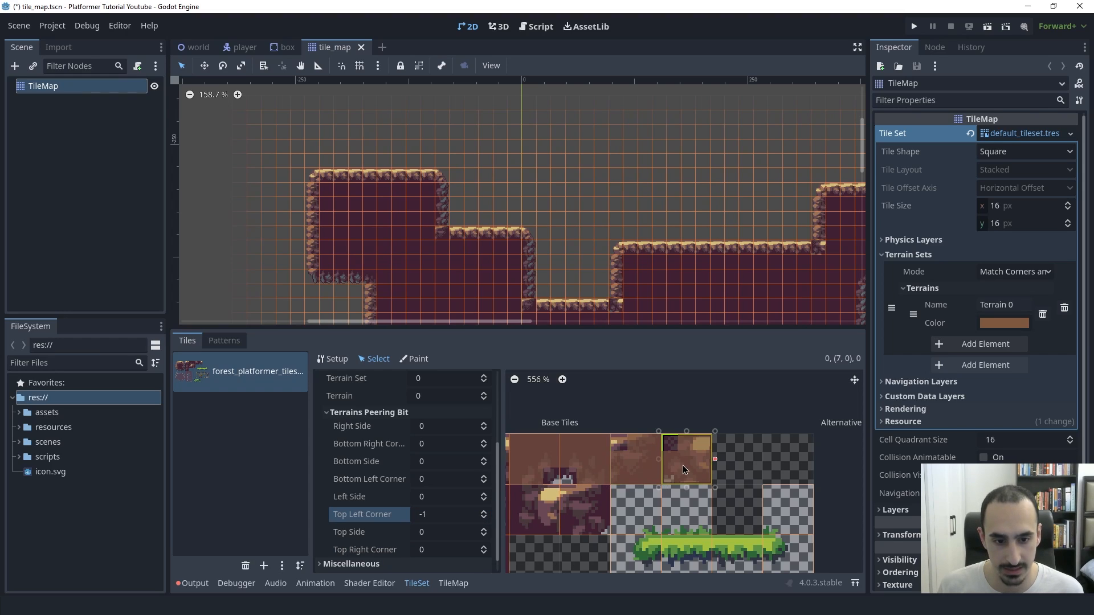
left_click(484, 553)
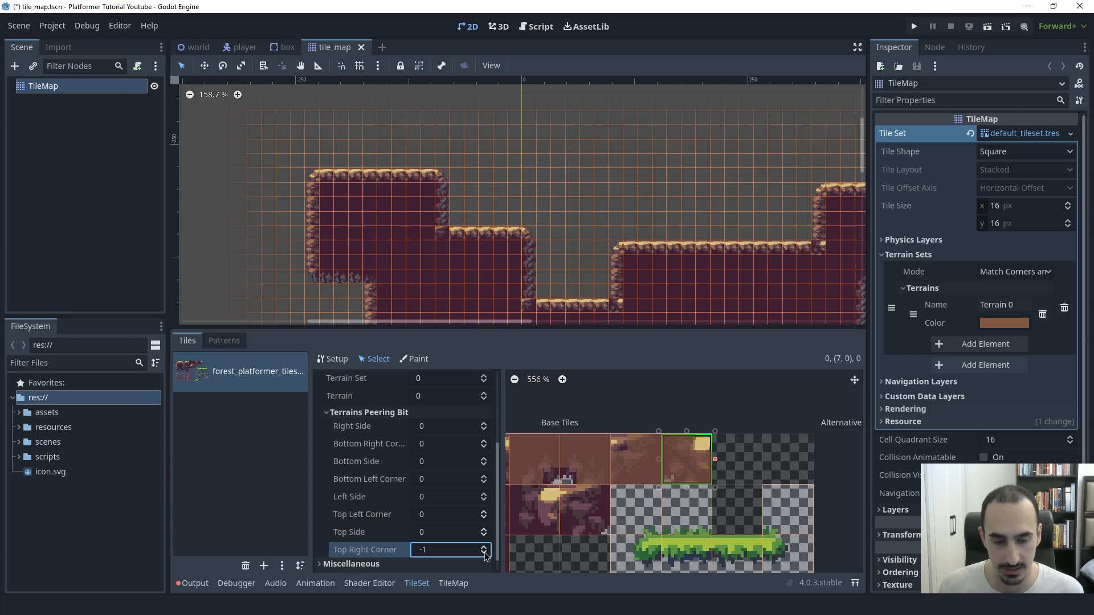
key("ctrl+s")
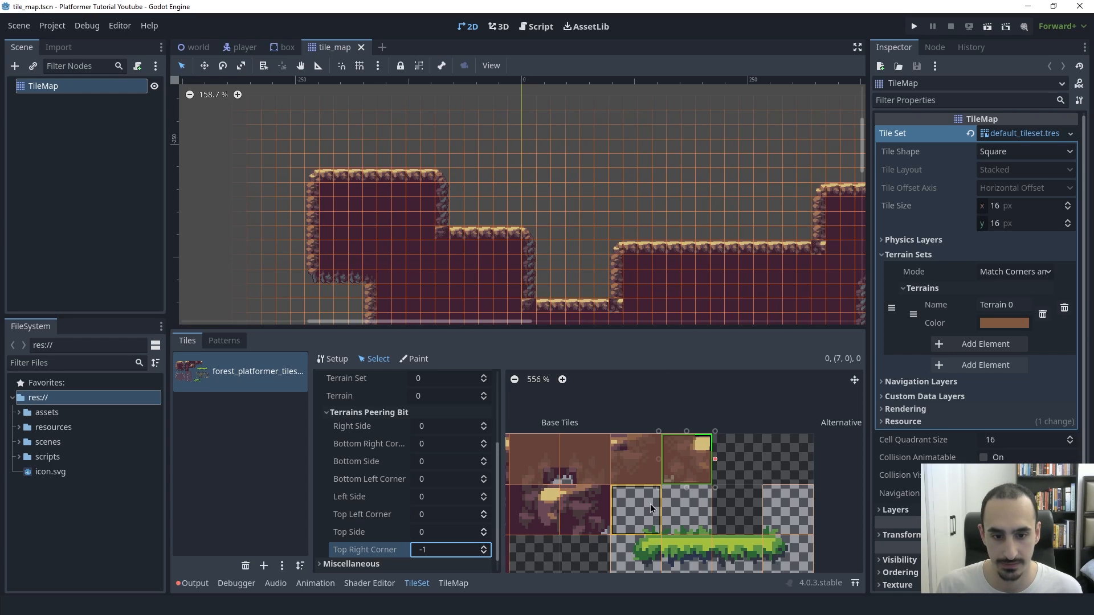
Return to TileMap terrain painting and repaint the upper-left and upper-right steps' inner corners with Terrain 0, checking the refreshed tiles.
left_click(455, 583)
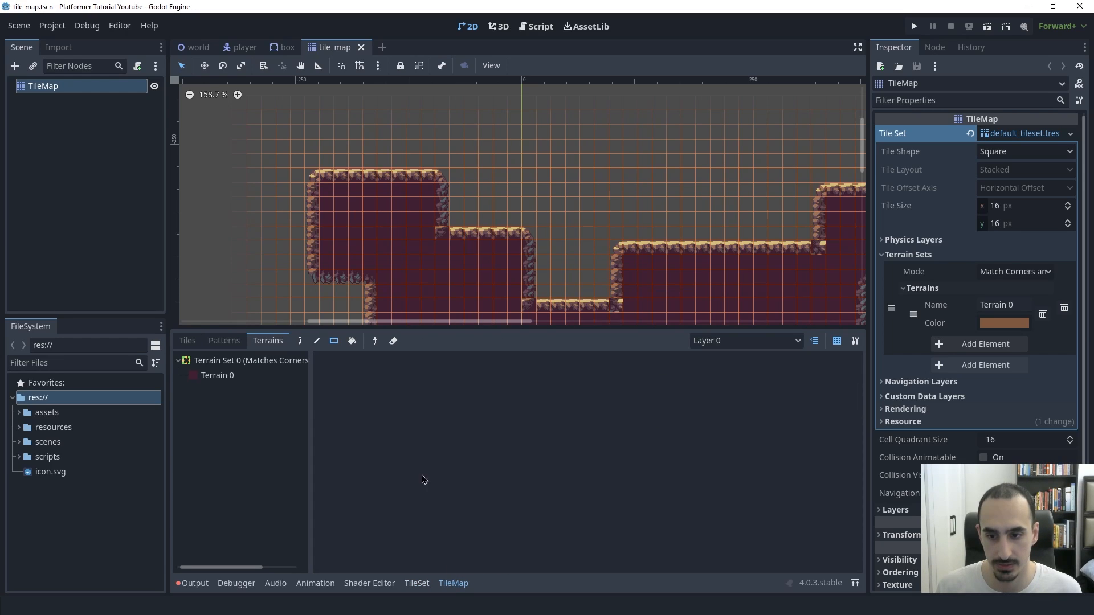
left_click(227, 376)
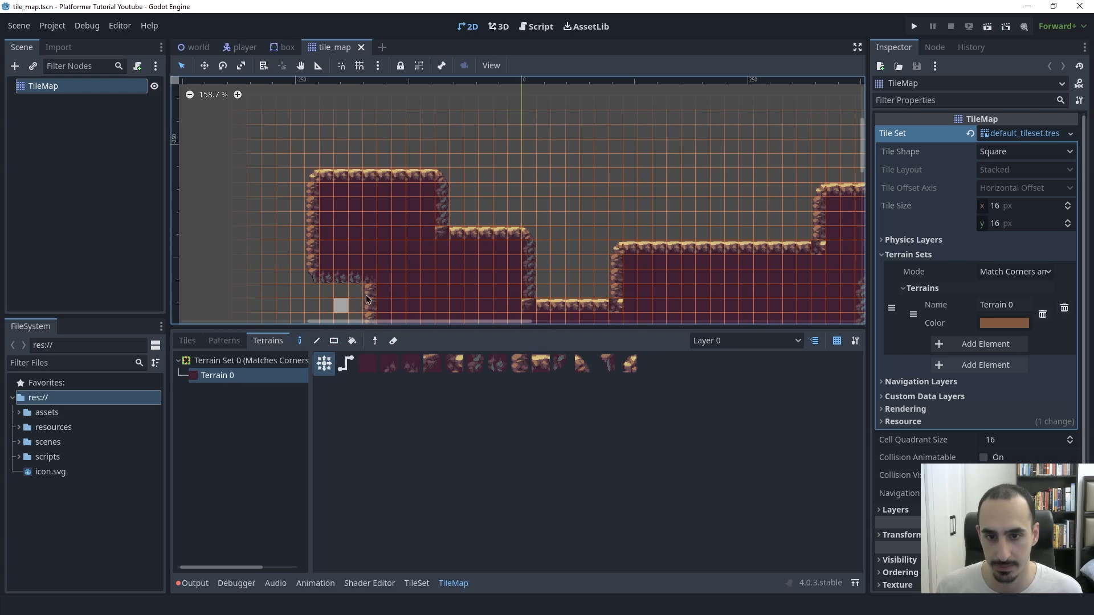
left_click(445, 234)
middle_click_drag(746, 293, 543, 325)
left_click(615, 281)
middle_click_drag(646, 281, 630, 239)
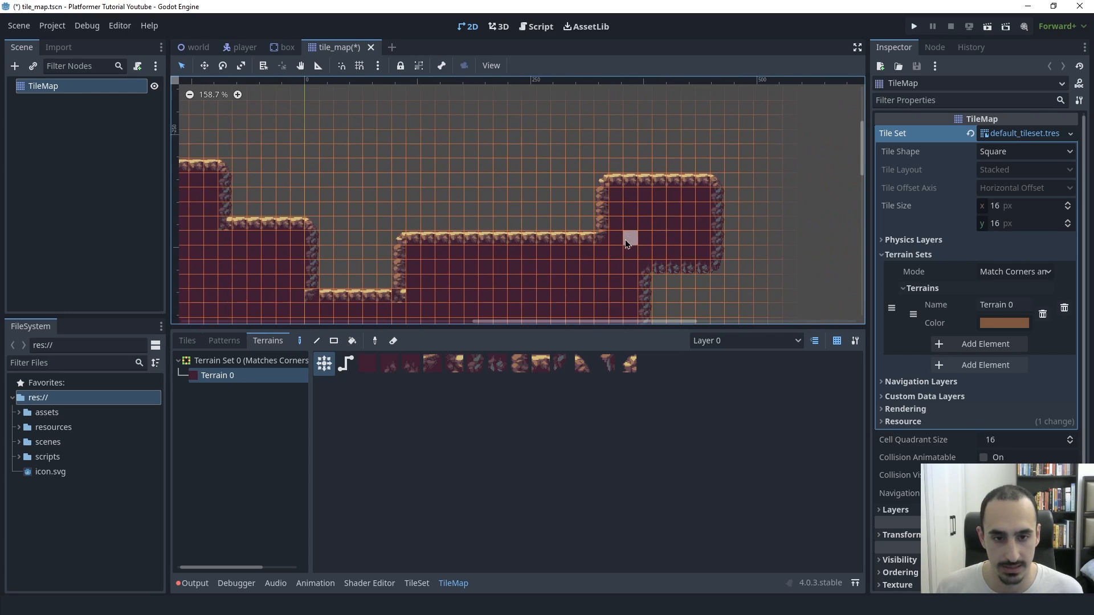
scroll(526, 257, "up", 9)
middle_click_drag(253, 247, 595, 277)
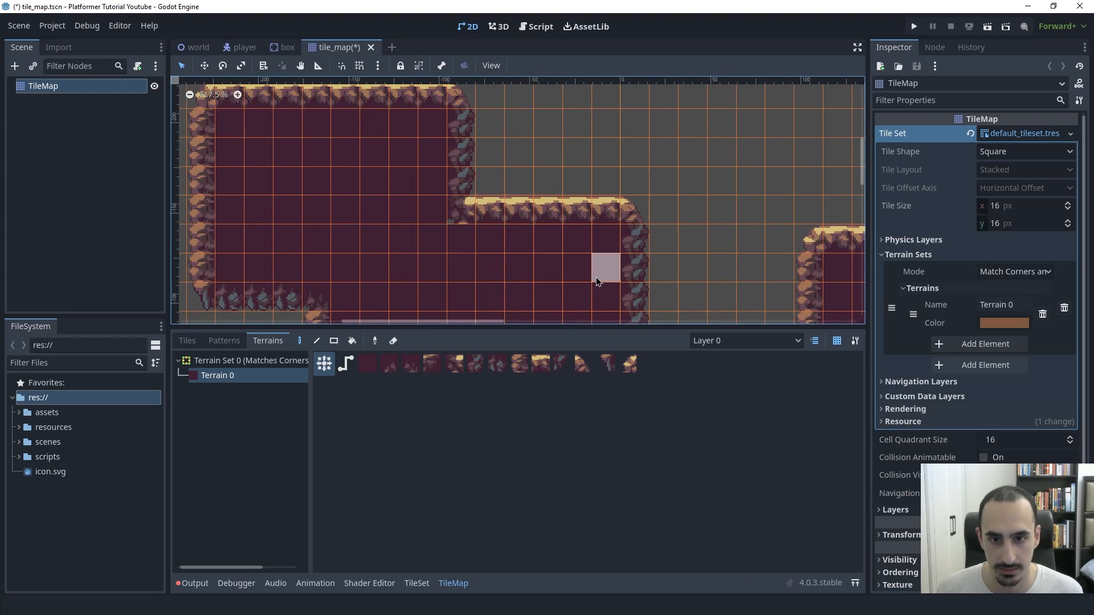
scroll(596, 276, "down", 10)
Use the Rectangle tool with Terrain 0 to add blocks, including an 11-tile-wide one at the upper-right end and a 6-tile-wide bump before it.
left_click(334, 341)
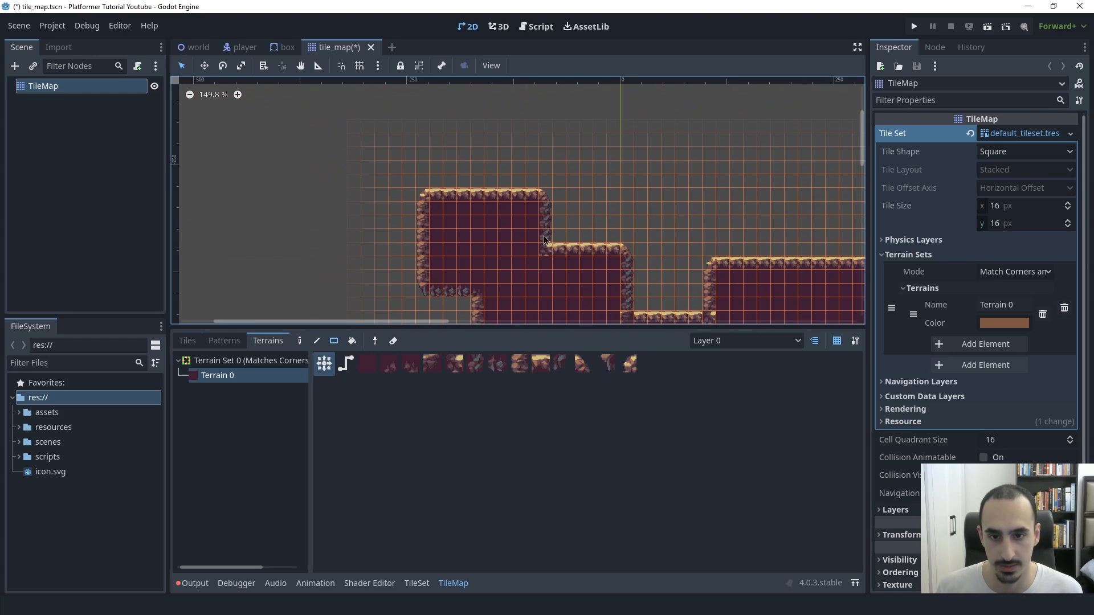
middle_click_drag(530, 186, 464, 162)
middle_click_drag(581, 234, 375, 234)
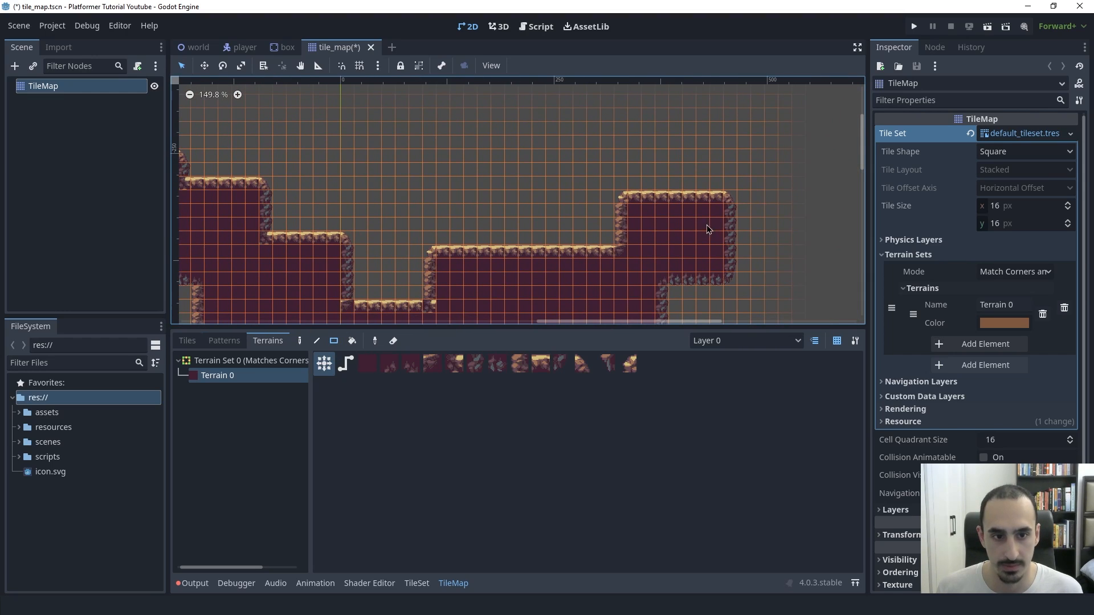
left_click_drag(707, 224, 850, 142)
left_click_drag(484, 267, 565, 197)
middle_click_drag(677, 273, 556, 282)
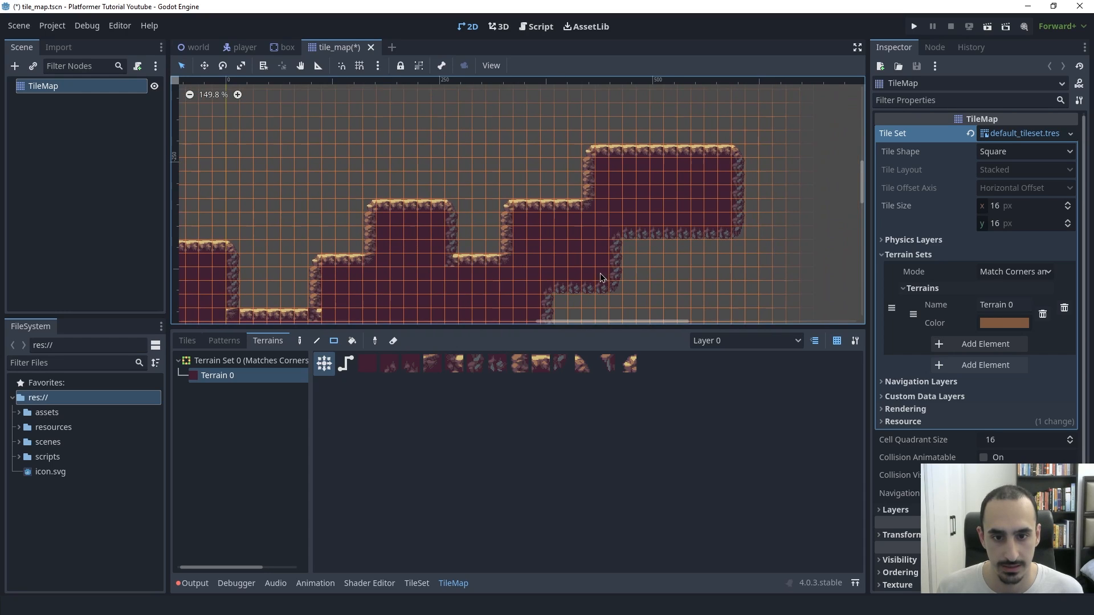
Check the new corners up close and extend the platform's right end with one more Terrain 0 rectangle.
scroll(465, 270, "up", 13)
scroll(473, 267, "down", 9)
scroll(500, 263, "down", 5)
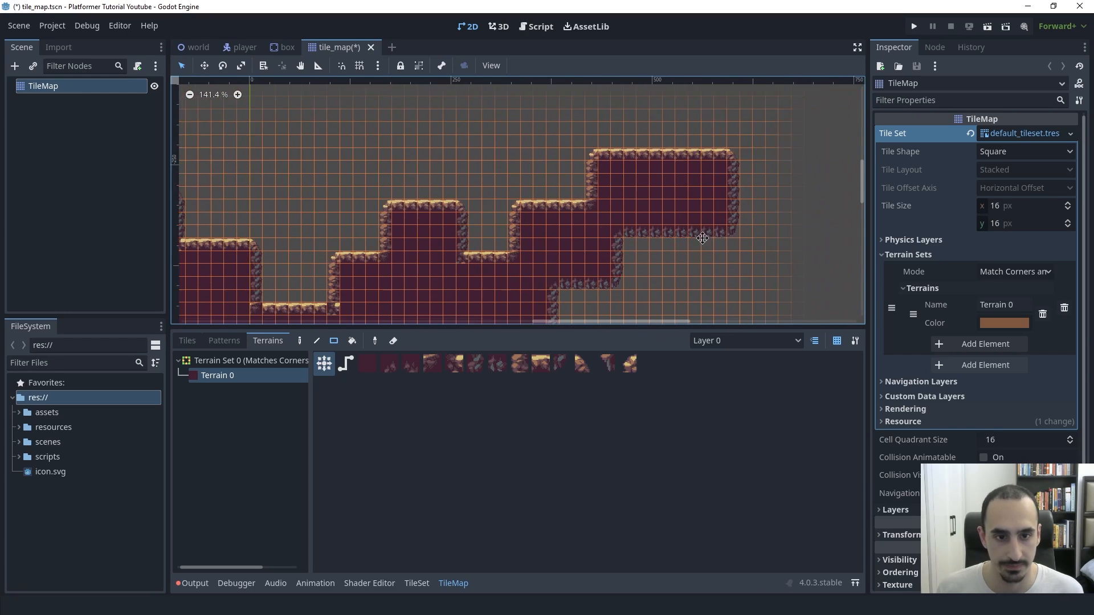
middle_click_drag(702, 237, 585, 249)
left_click_drag(610, 280, 740, 216)
middle_click_drag(581, 269, 737, 172)
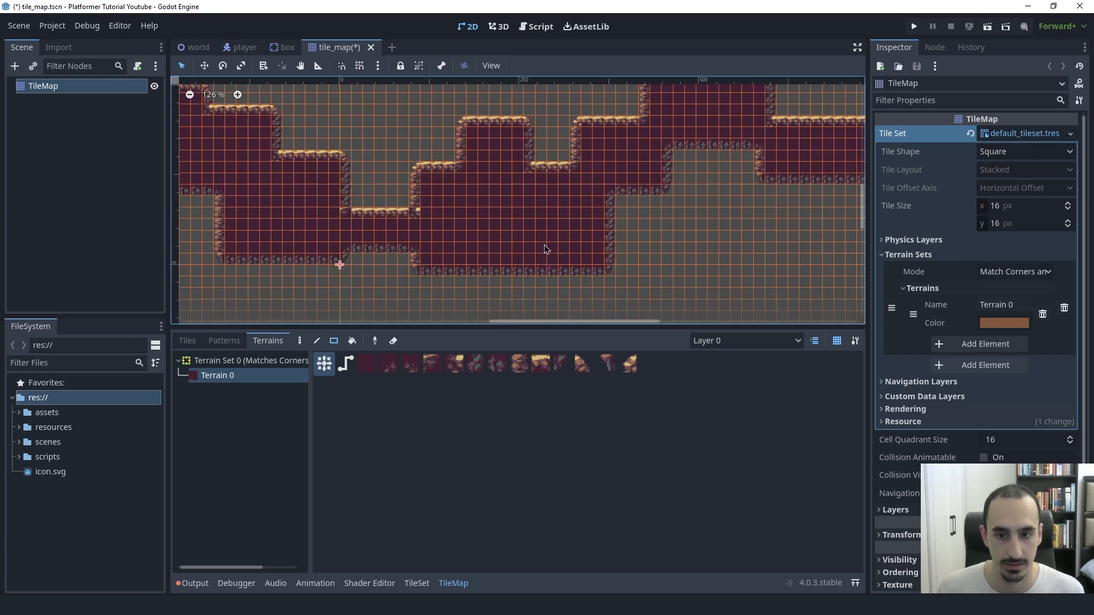
Erase all of the painted test terrain from the tile_map scene, save the scene, and close the TileMap editor.
scroll(651, 255, "down", 13)
middle_click_drag(655, 263, 587, 272)
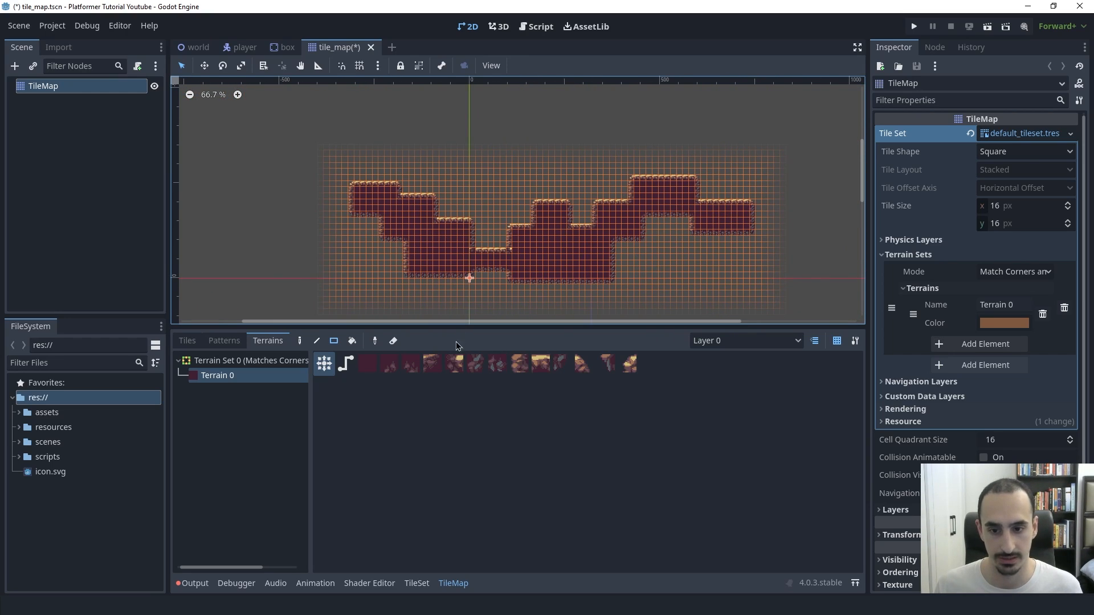
left_click(393, 342)
mouse_move(300, 308)
left_mouse_down()
mouse_move(729, 208)
mouse_move(812, 140)
left_mouse_up()
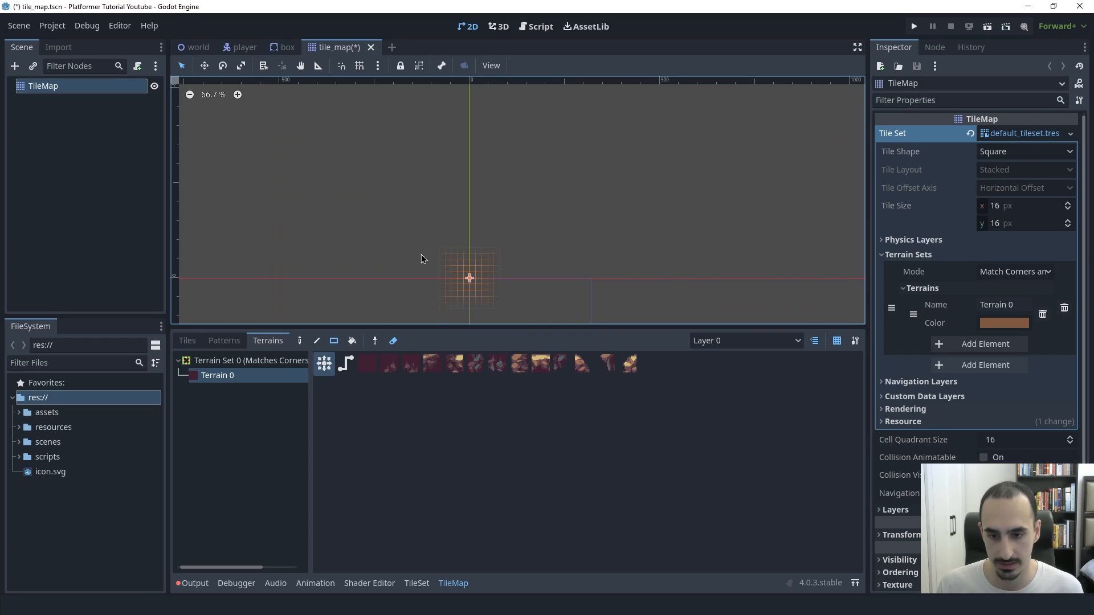
key("ctrl+s")
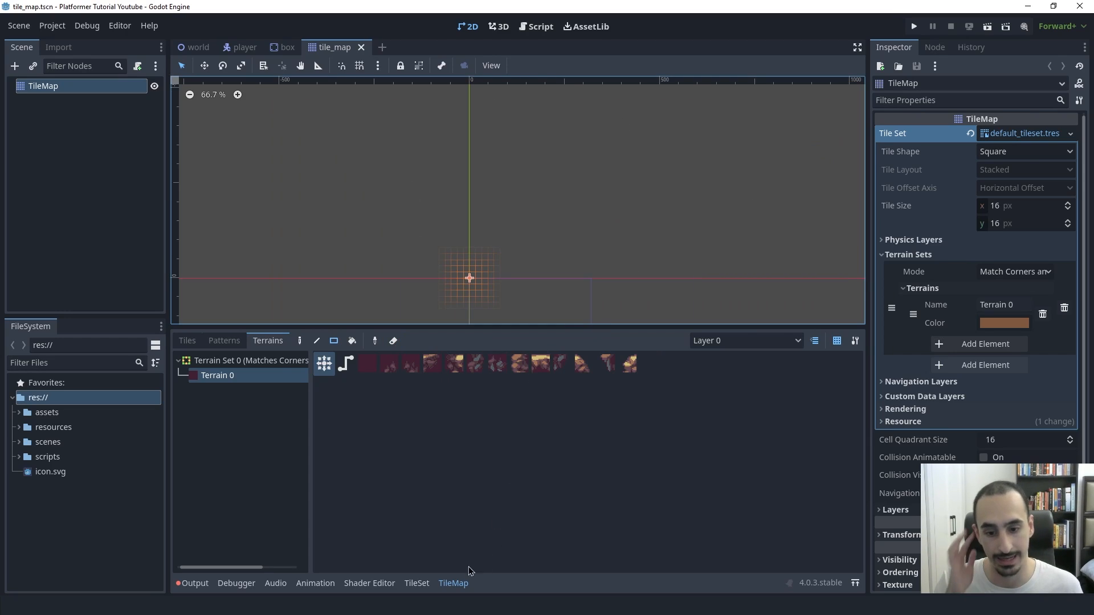
left_click(454, 582)
middle_click_drag(437, 209, 478, 236)
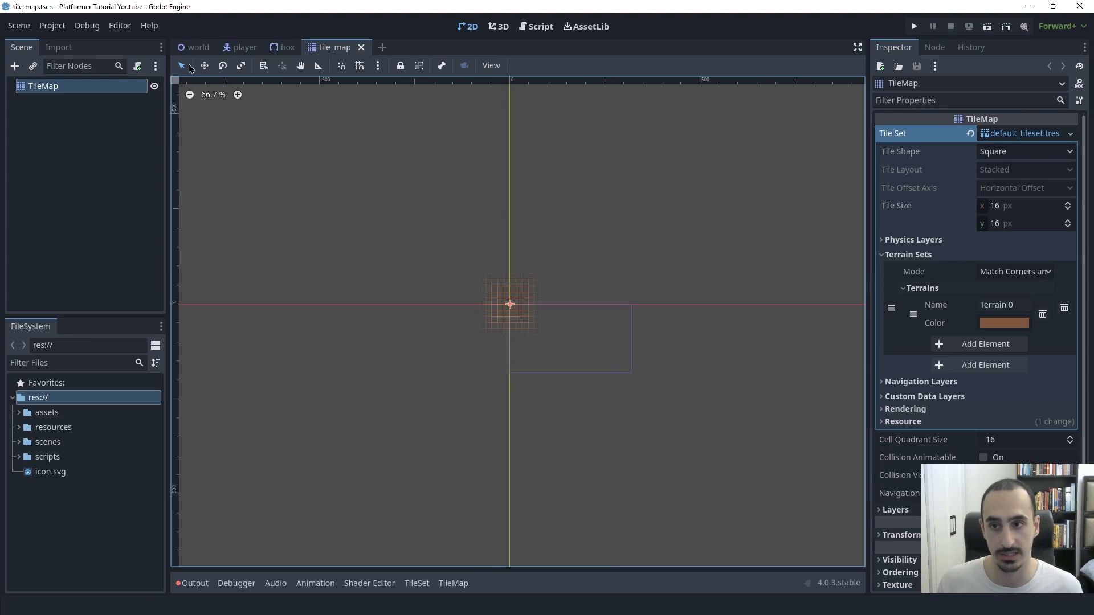
Delete the Platform, Platform3 and Platform2 nodes from the world scene.
left_click(196, 48)
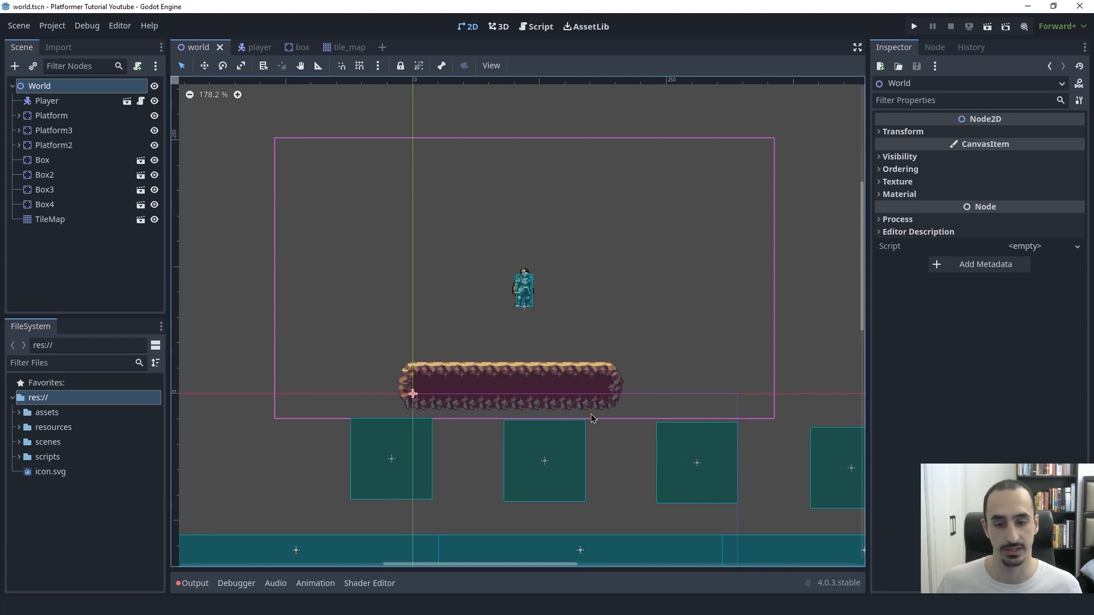
scroll(590, 413, "down", 5)
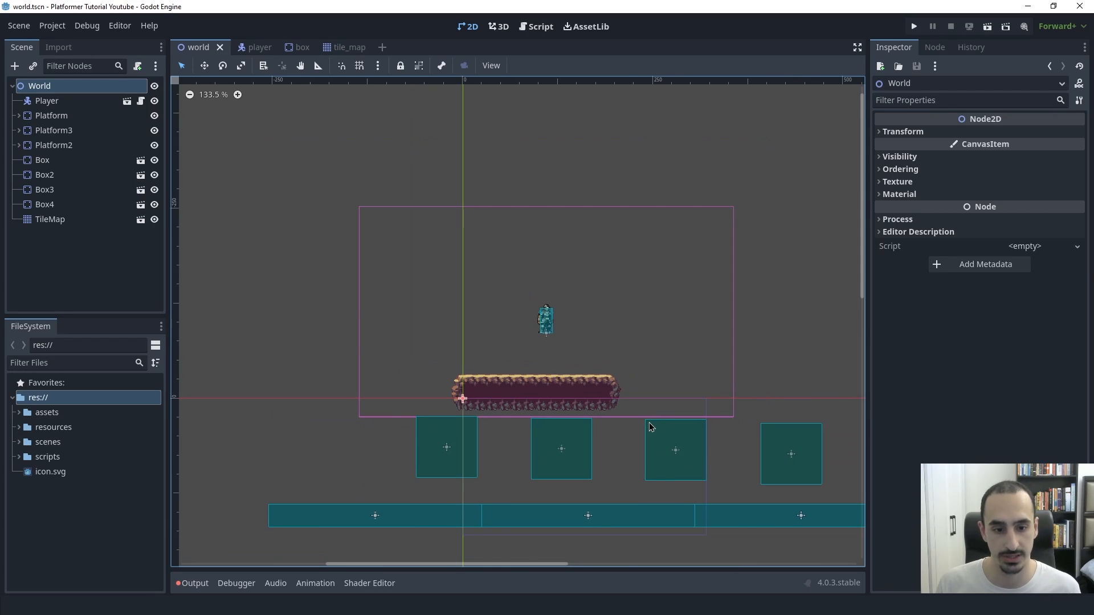
middle_click_drag(682, 399, 560, 366)
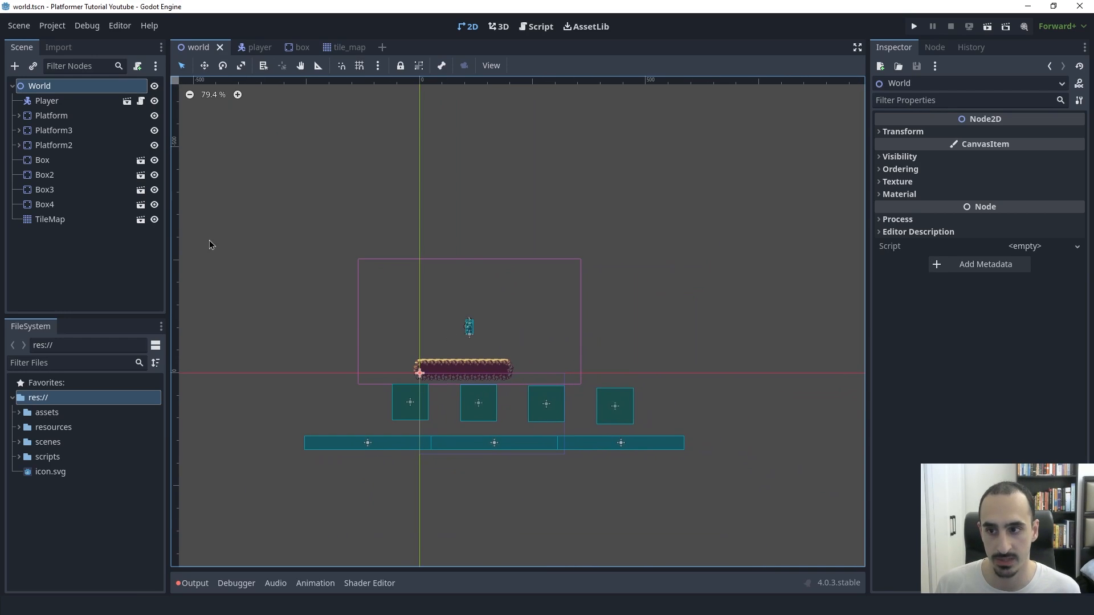
left_click(55, 146)
left_click(43, 116)
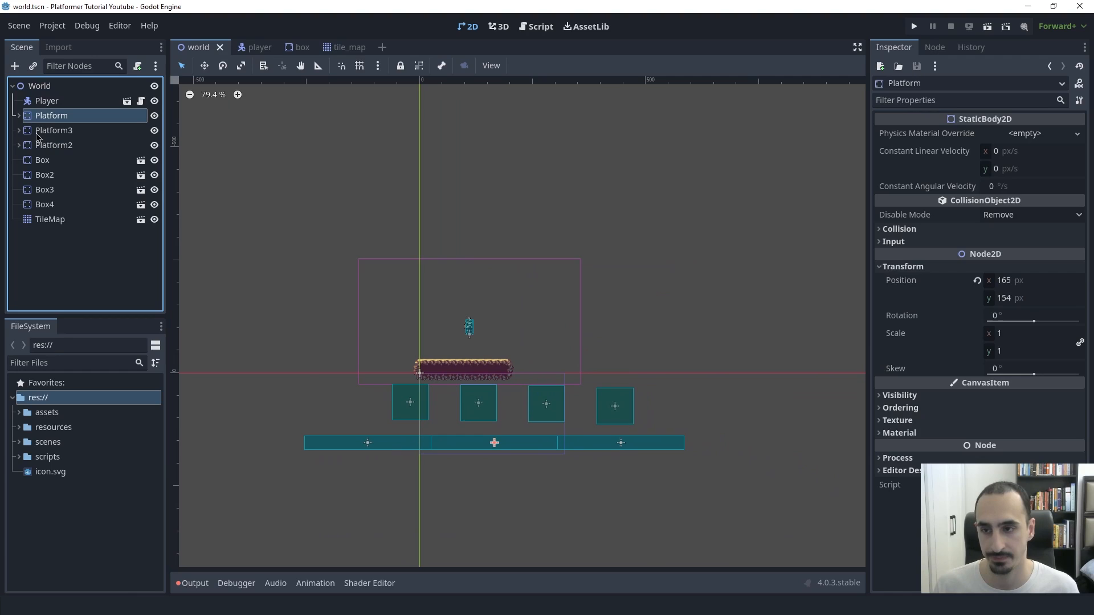
left_click(59, 146, "shift")
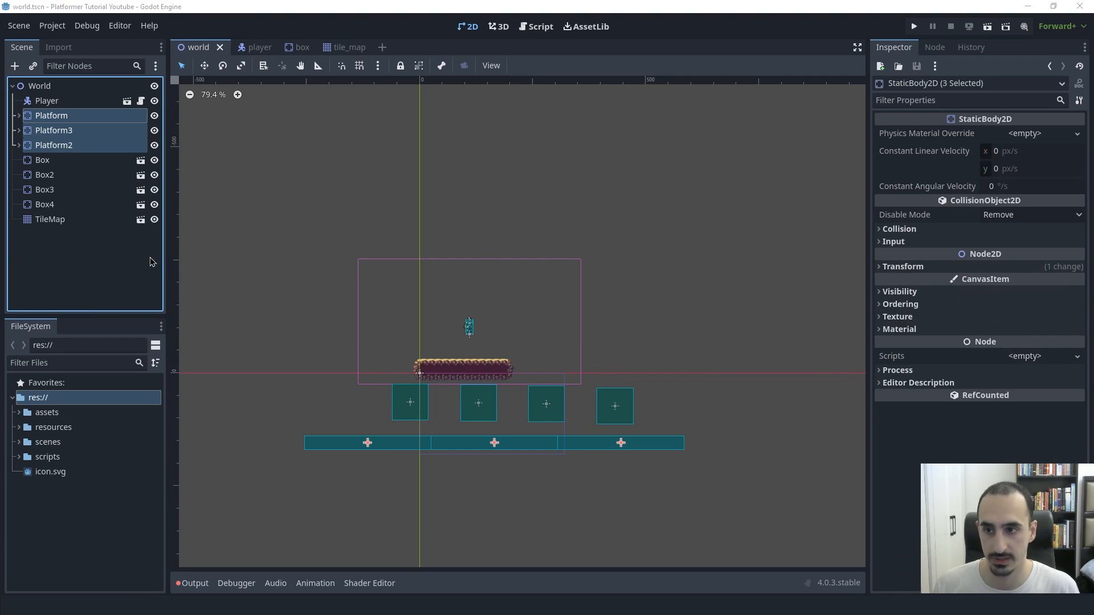
key("Delete")
key("Return")
Move the TileMap node directly below Player in the world's scene tree and keep its name.
left_click_drag(49, 175, 46, 109)
double_click(57, 116)
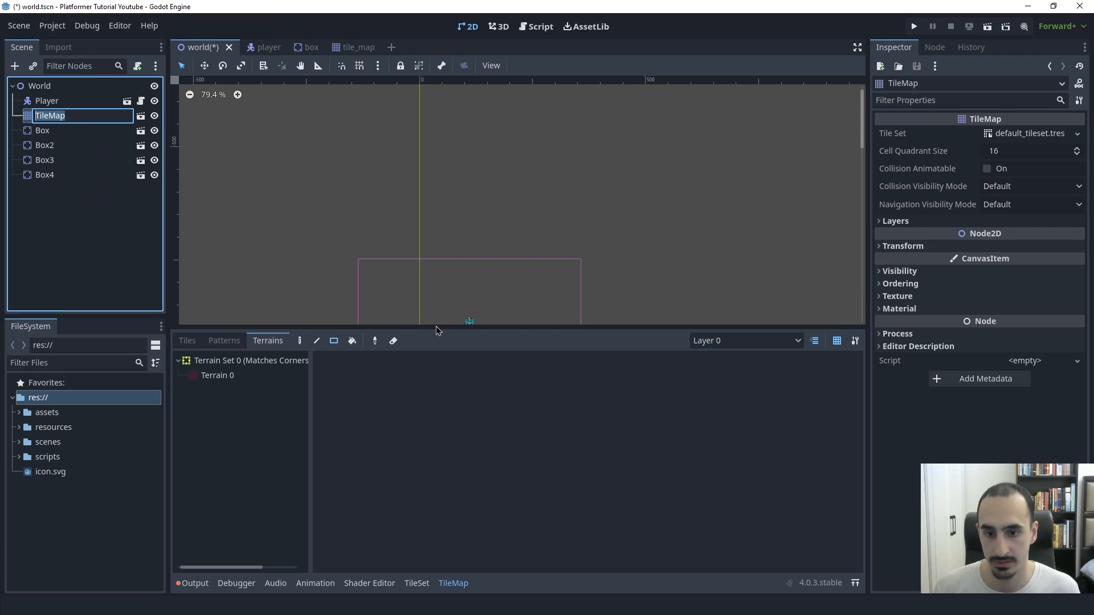
left_click(551, 232)
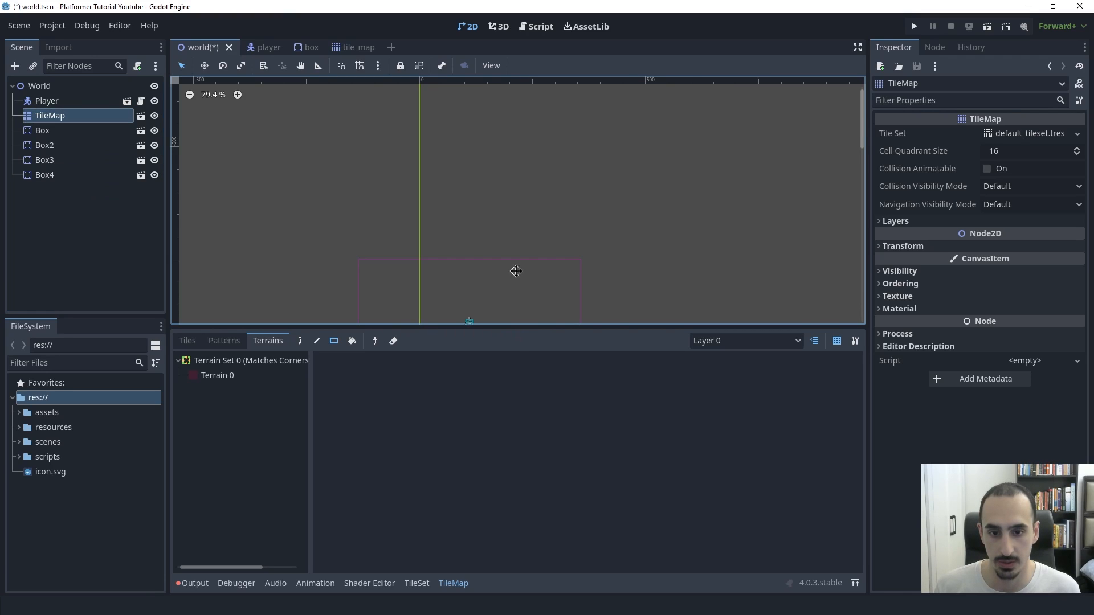
Paint a long ground strip about 6 tiles tall below the boxes with Terrain 0 rectangles, extending it at the left end.
middle_click_drag(516, 271, 555, 220)
left_click_drag(558, 327, 564, 454)
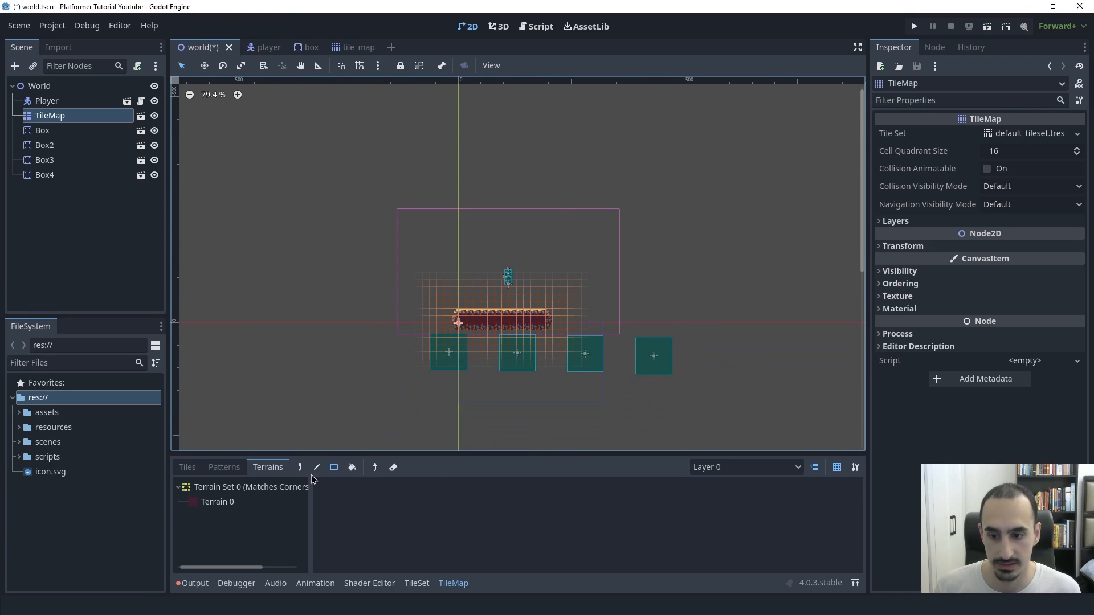
left_click(217, 502)
middle_click_drag(540, 428, 530, 373)
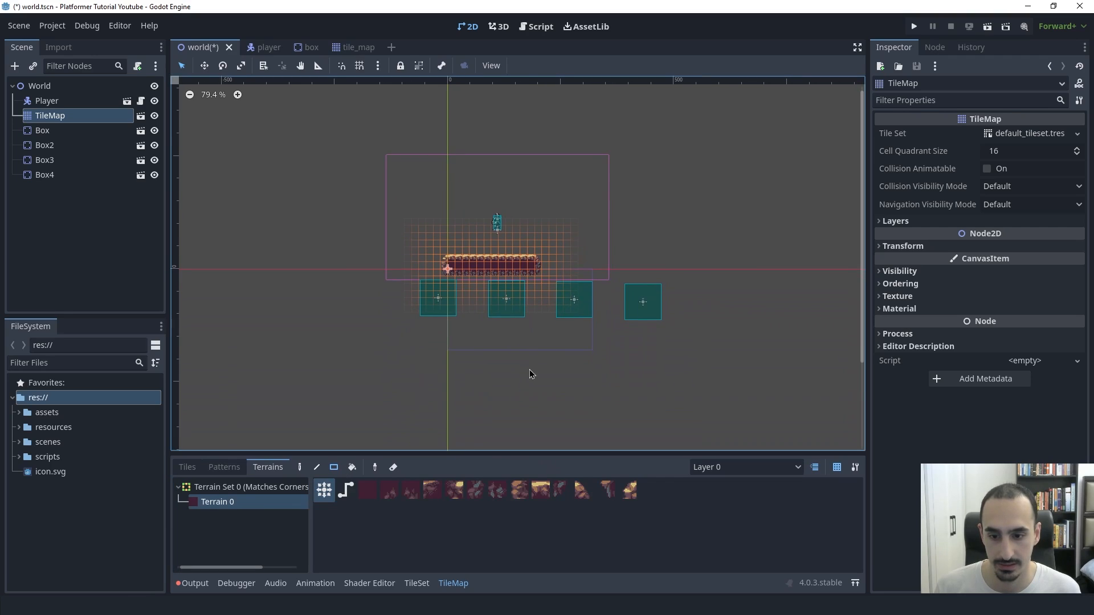
left_click_drag(313, 375, 843, 341)
middle_click_drag(232, 374, 307, 357)
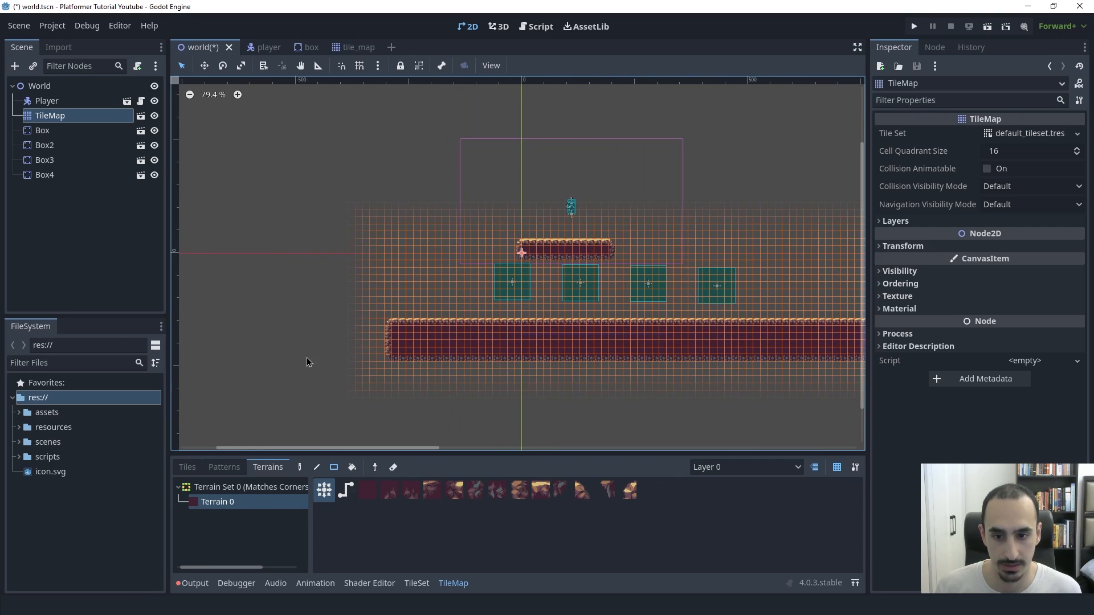
left_click_drag(285, 359, 427, 324)
middle_click_drag(745, 353, 575, 419)
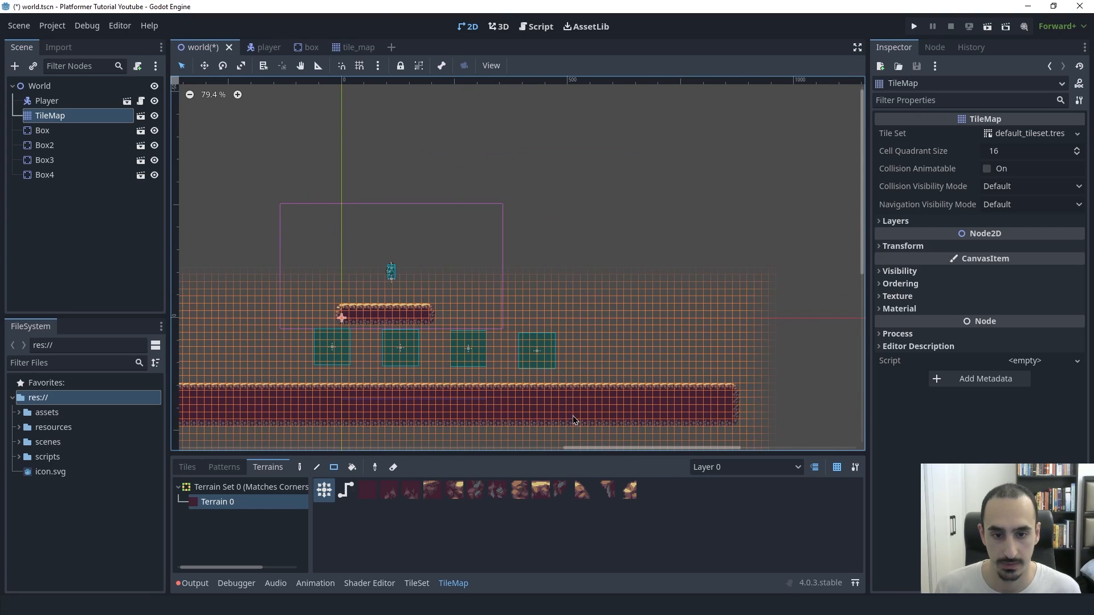
Erase the small floating terrain platform above the boxes with a rectangle.
scroll(408, 399, "up", 3)
middle_click_drag(407, 399, 495, 376)
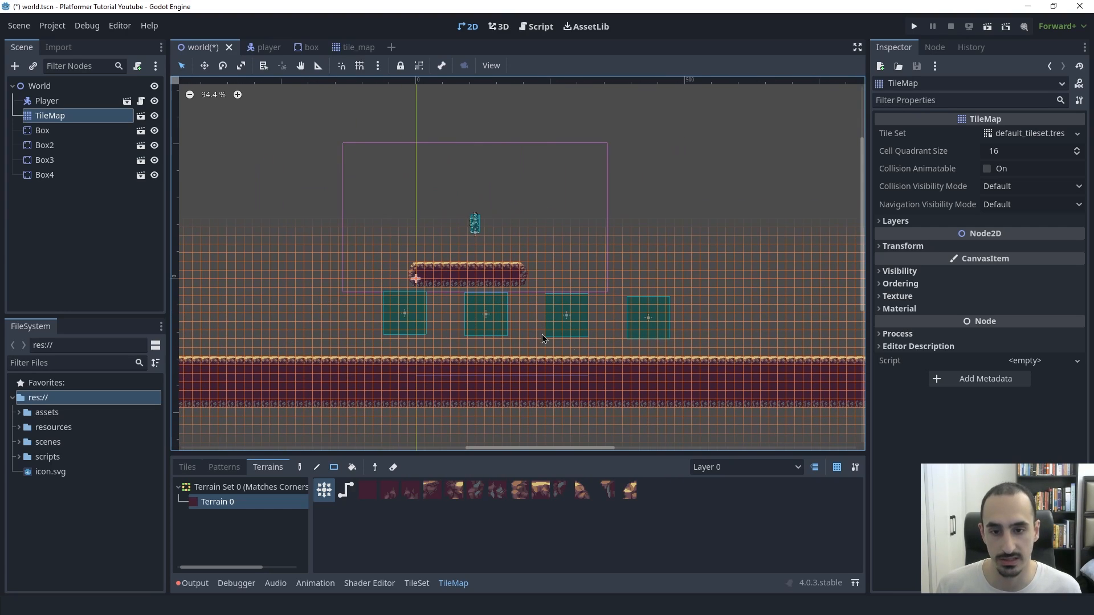
left_click_drag(398, 251, 575, 302)
right_click_drag(575, 302, 576, 303)
middle_click_drag(585, 386, 535, 374)
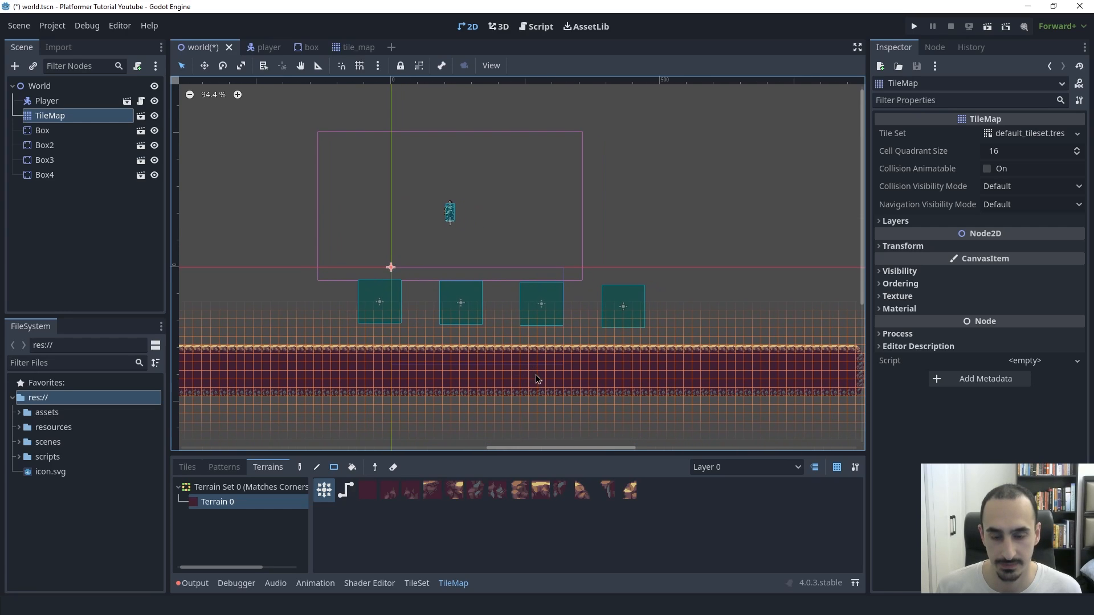
Save and run the world scene briefly to check the ground, close the game, and turn off Visible Collision Shapes.
key("F6")
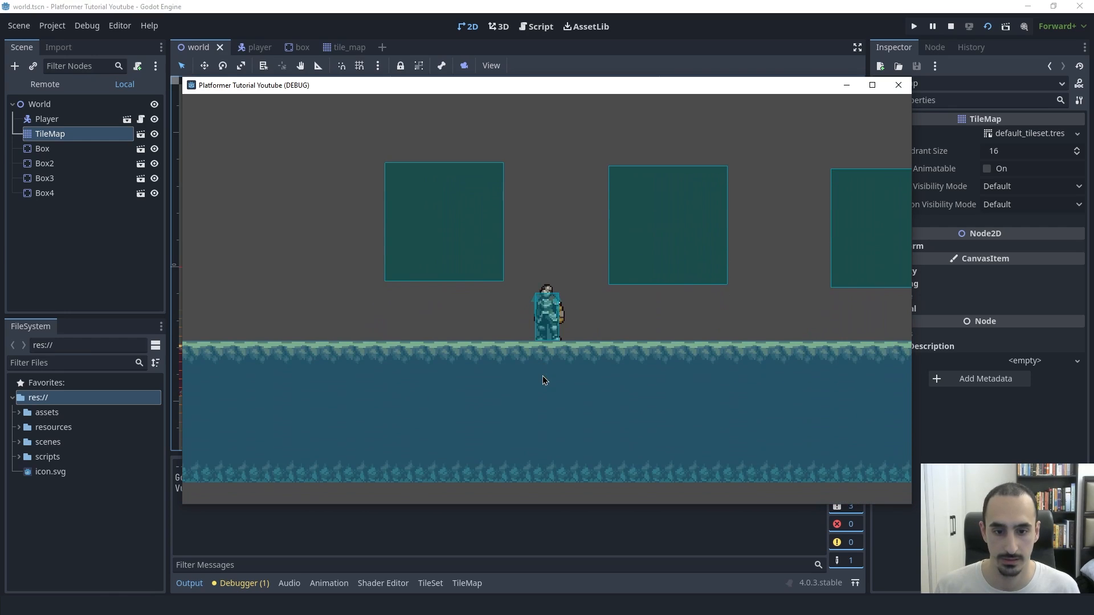
left_click(899, 85)
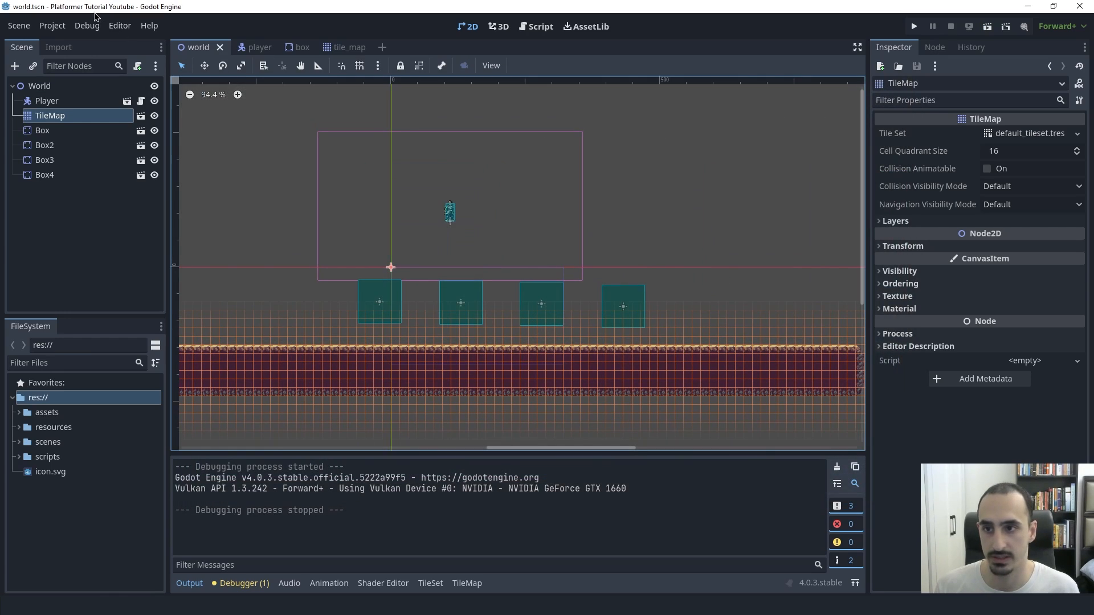
left_click(86, 25)
left_click(133, 81)
left_click(85, 23)
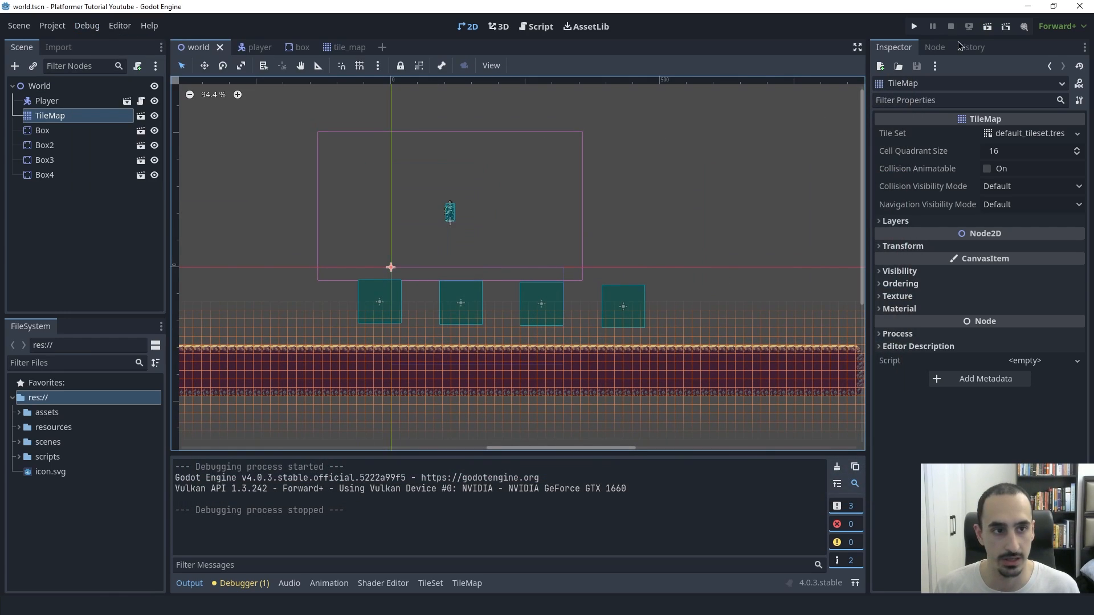
Run the project, test the player walking on the new ground and jumping onto the boxes, and close the game.
left_click(915, 26)
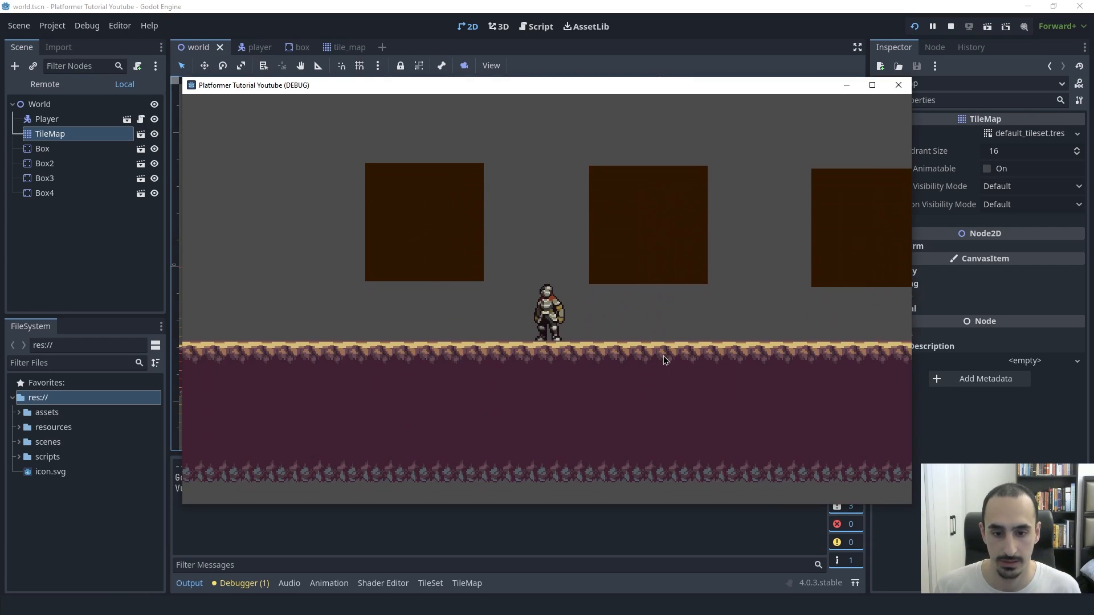
key("Right")
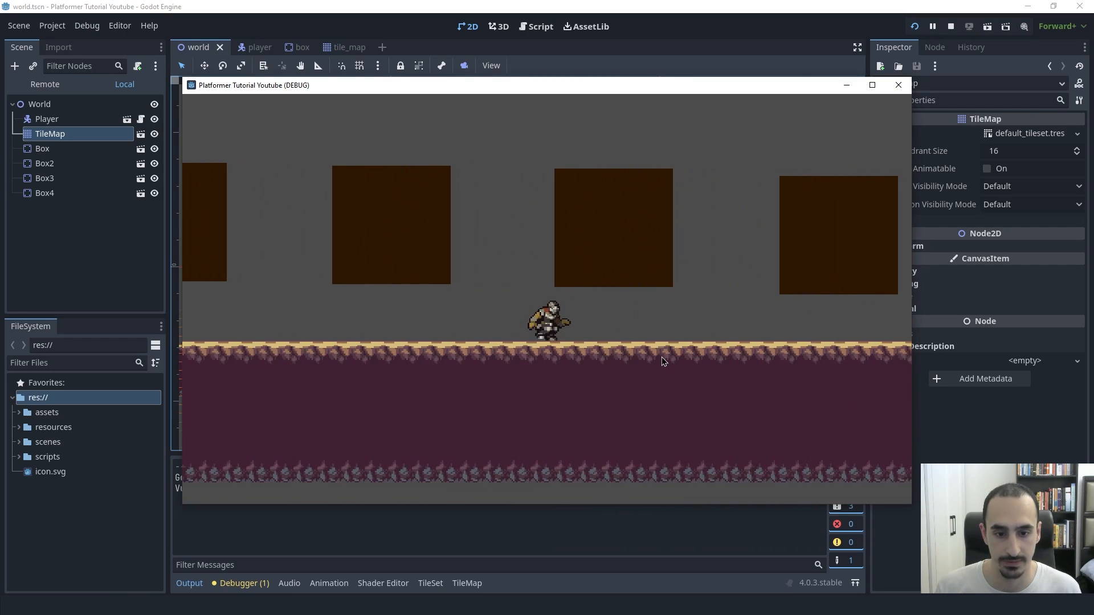
key("Right")
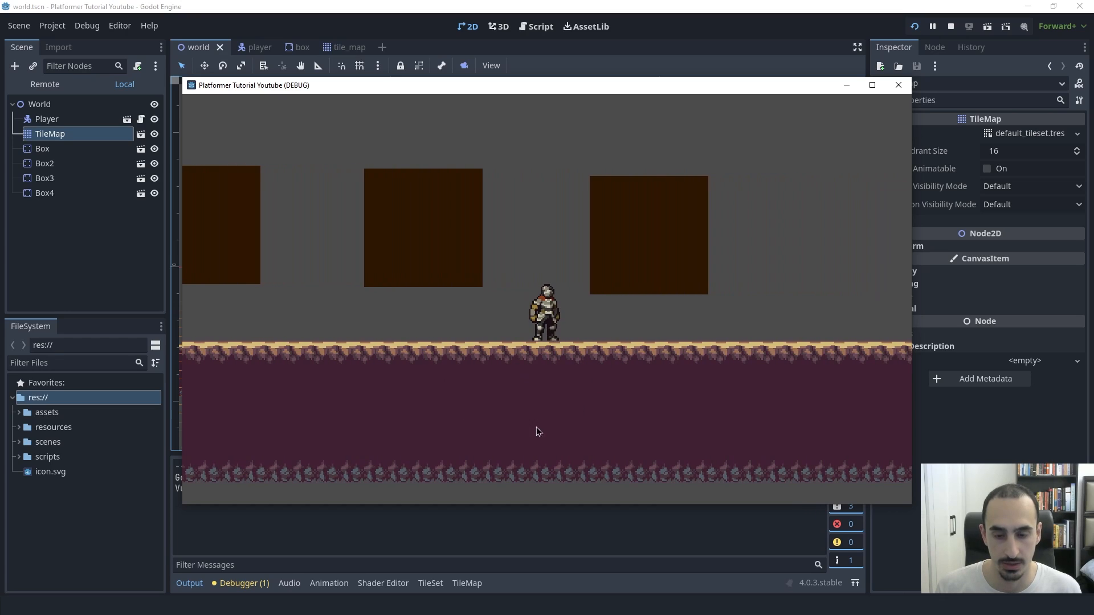
key("space")
key("Right")
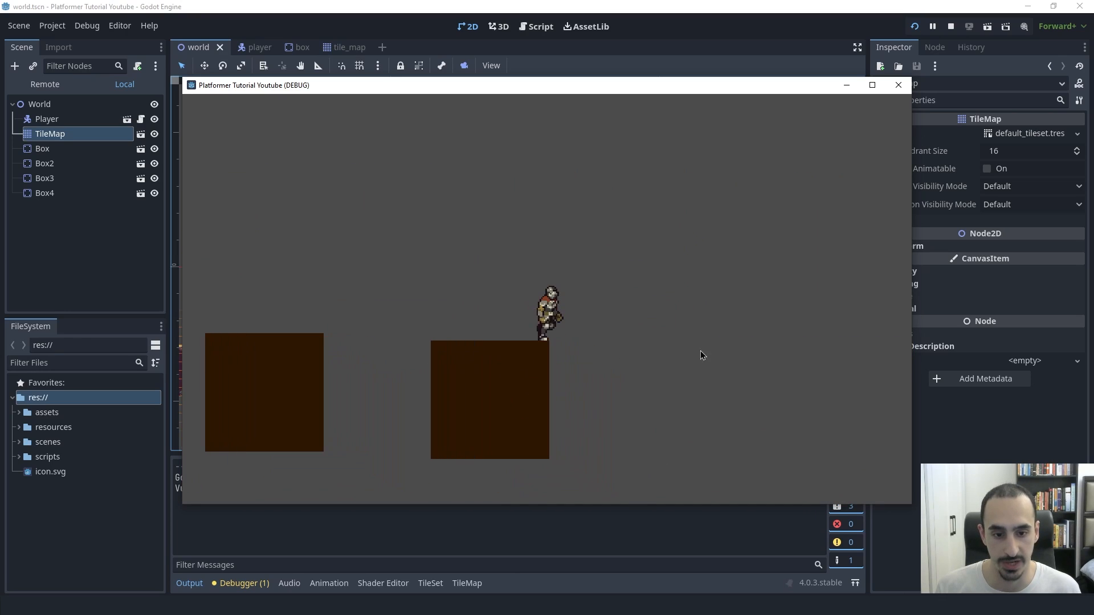
key("Right")
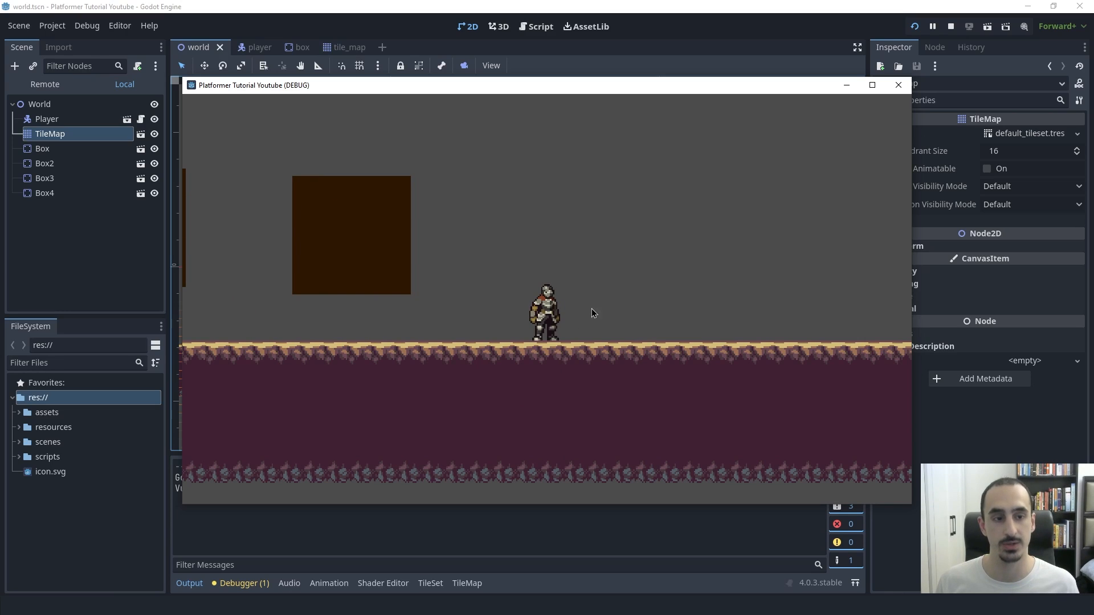
left_click(898, 85)
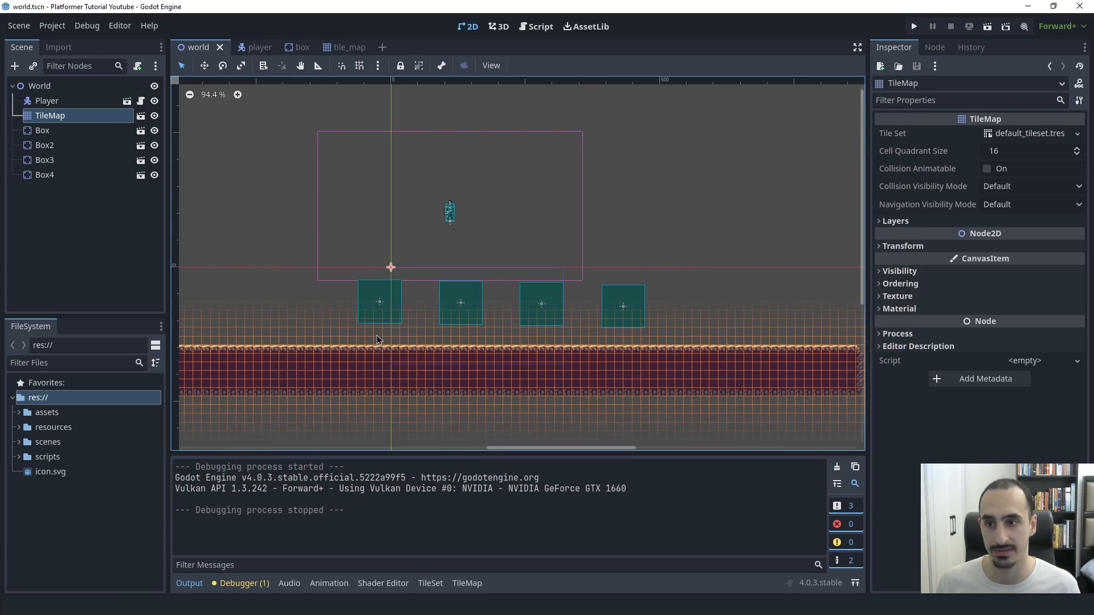
Look over the grass and fence tiles in the TileSet editor's atlas and inspect the ground's upper-left corner up close.
left_click(433, 587)
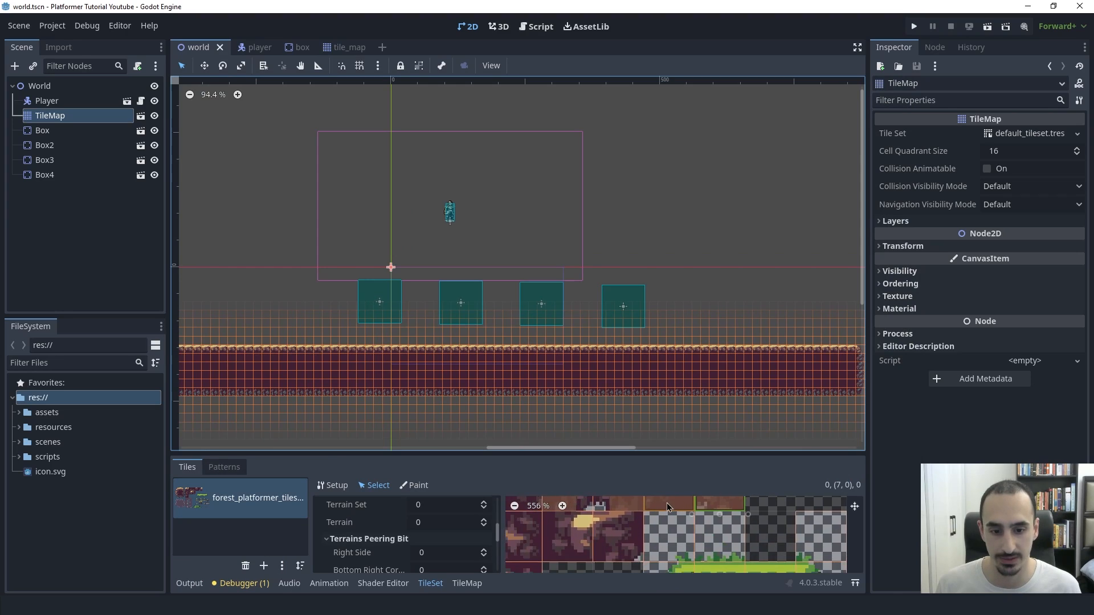
scroll(706, 519, "up", 5)
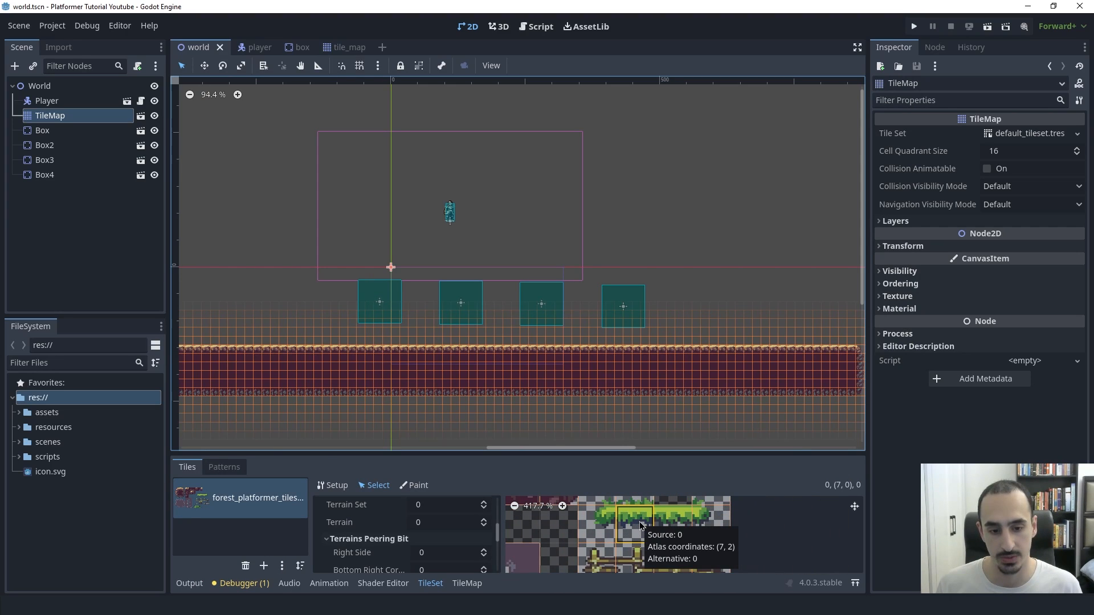
left_click_drag(732, 454, 732, 403)
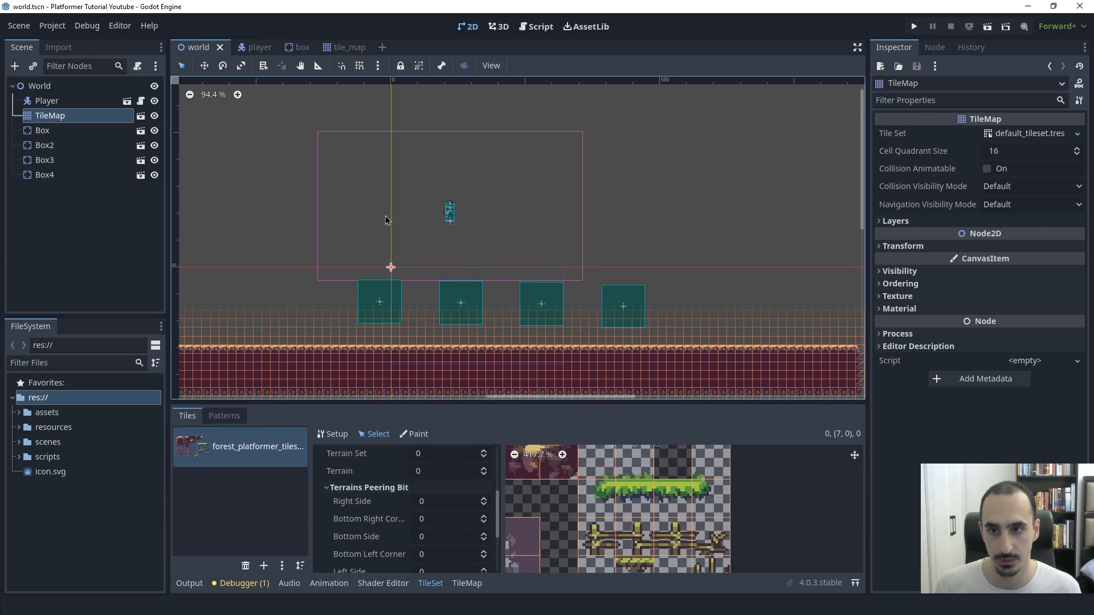
middle_click_drag(385, 216, 531, 194)
middle_click_drag(424, 375, 468, 374)
scroll(490, 348, "up", 18)
middle_click_drag(396, 314, 633, 303)
middle_click_drag(340, 311, 540, 314)
scroll(559, 311, "up", 4)
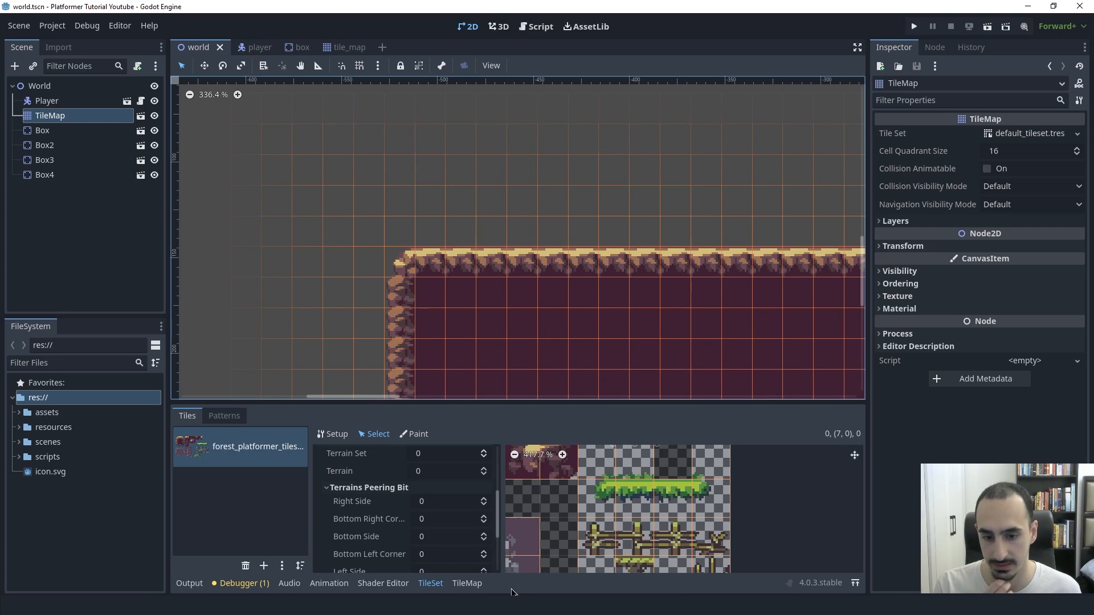
Try placing a single grass tile from the atlas over the ground's top edge near its left end, and undo it.
left_click(469, 584)
left_click(187, 417)
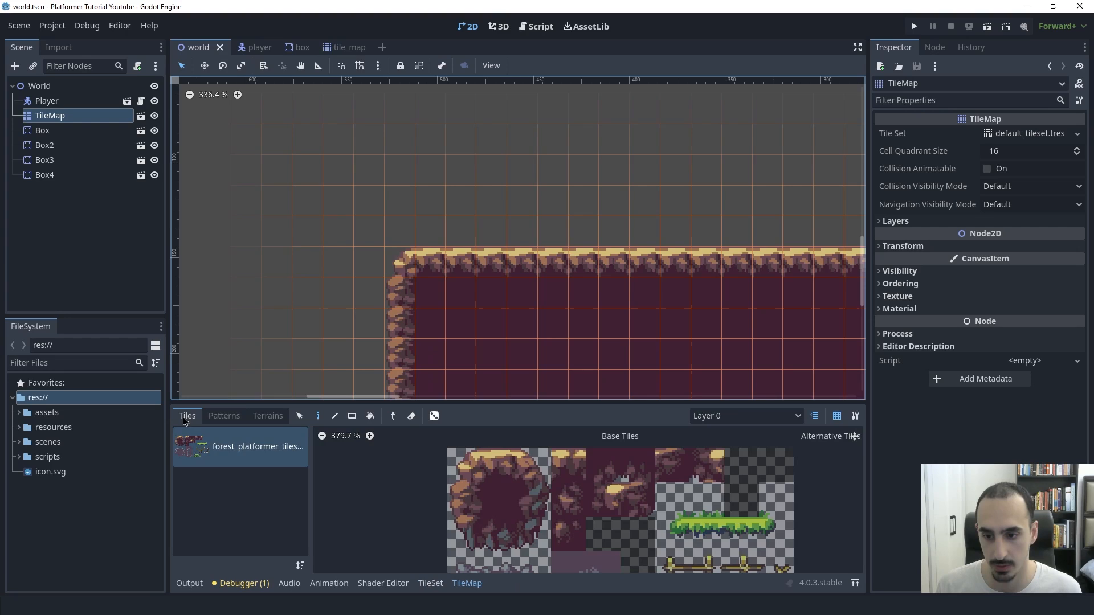
left_click(712, 541)
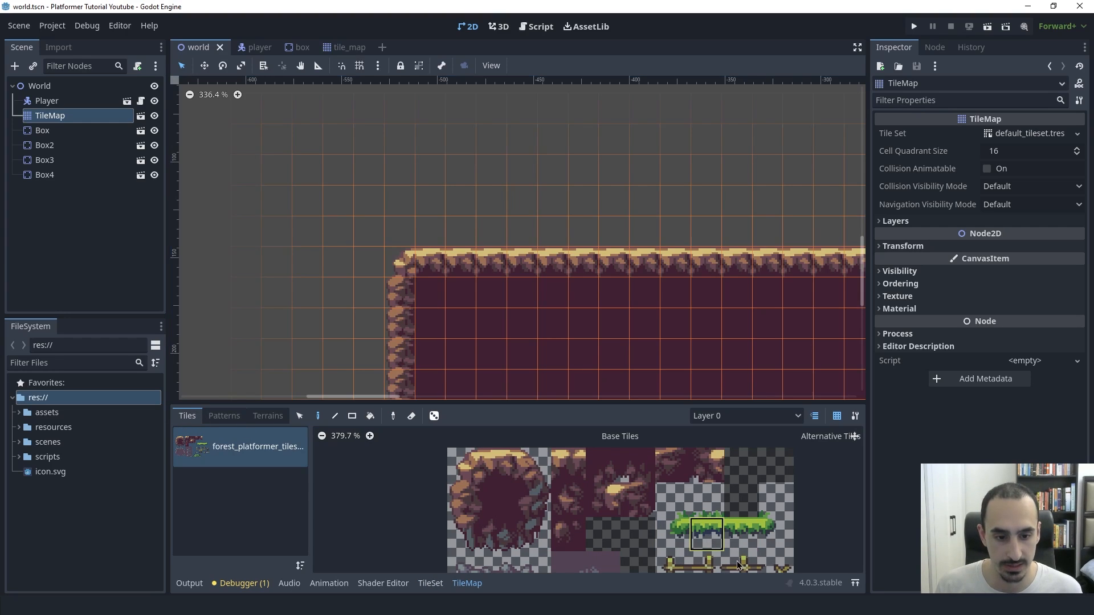
left_click(494, 268)
scroll(473, 285, "up", 3)
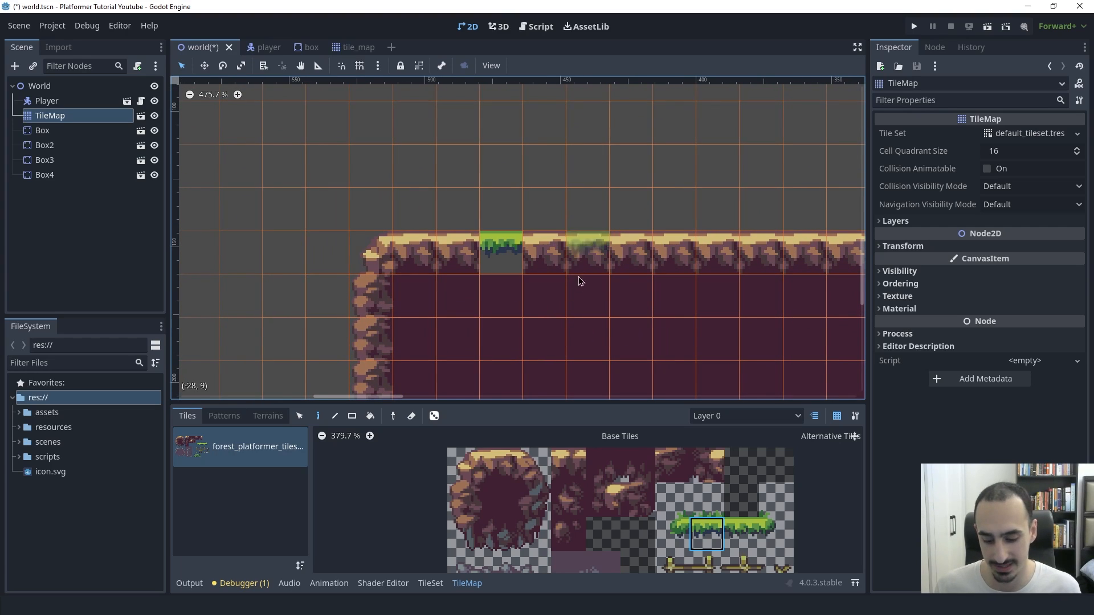
key("ctrl+z")
scroll(636, 330, "down", 4)
scroll(636, 330, "down", 2)
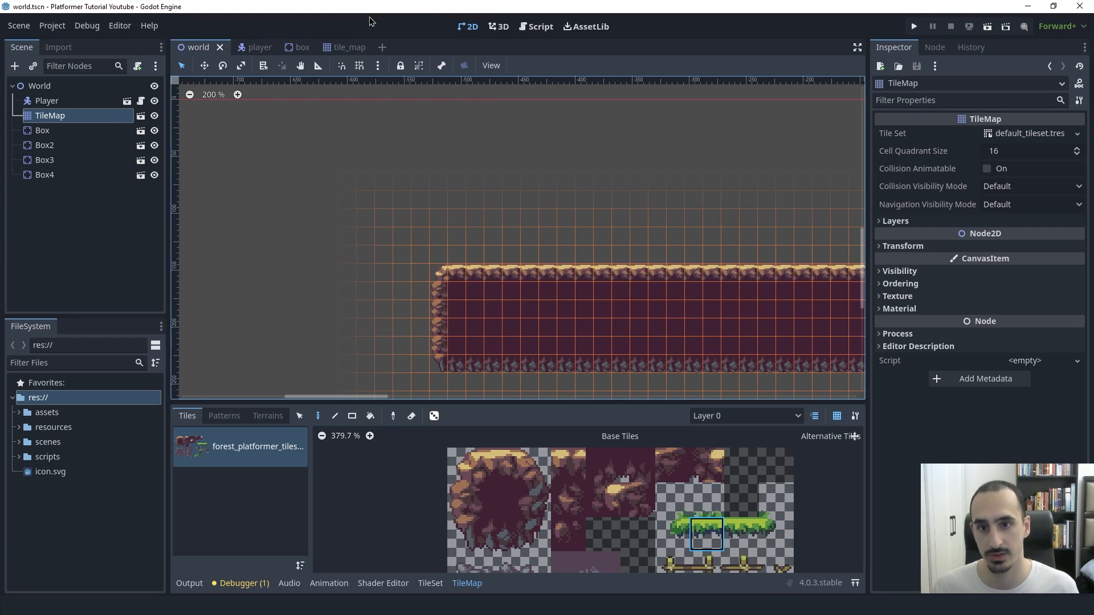
In the tile_map scene, collapse the tile set's properties and name the TileMap's existing layer Ground.
left_click(352, 47)
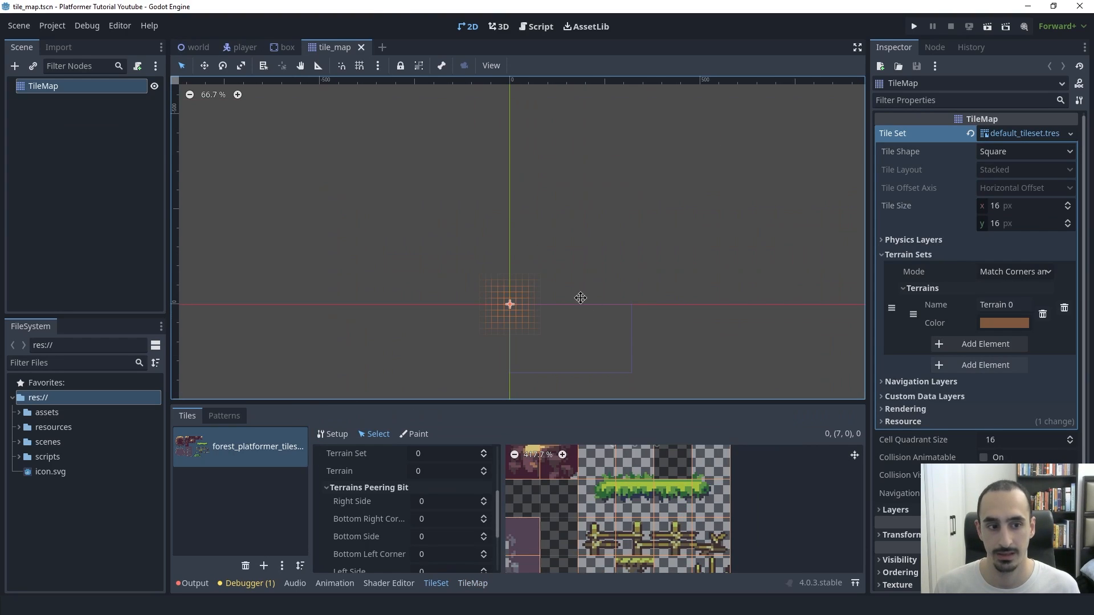
middle_click_drag(593, 290, 550, 314)
left_click(908, 255)
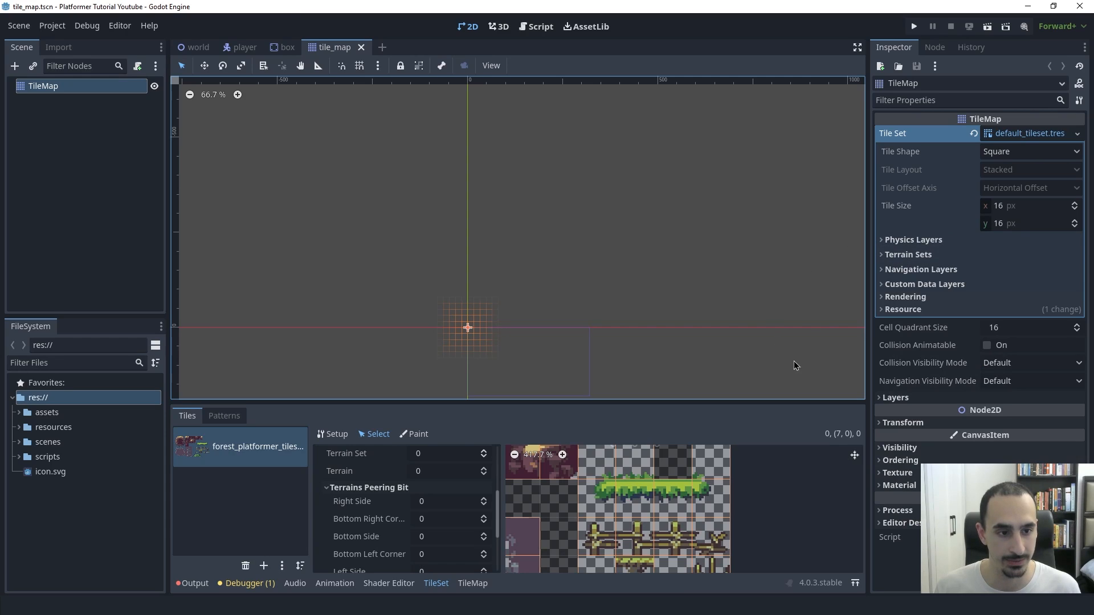
left_click(1000, 135)
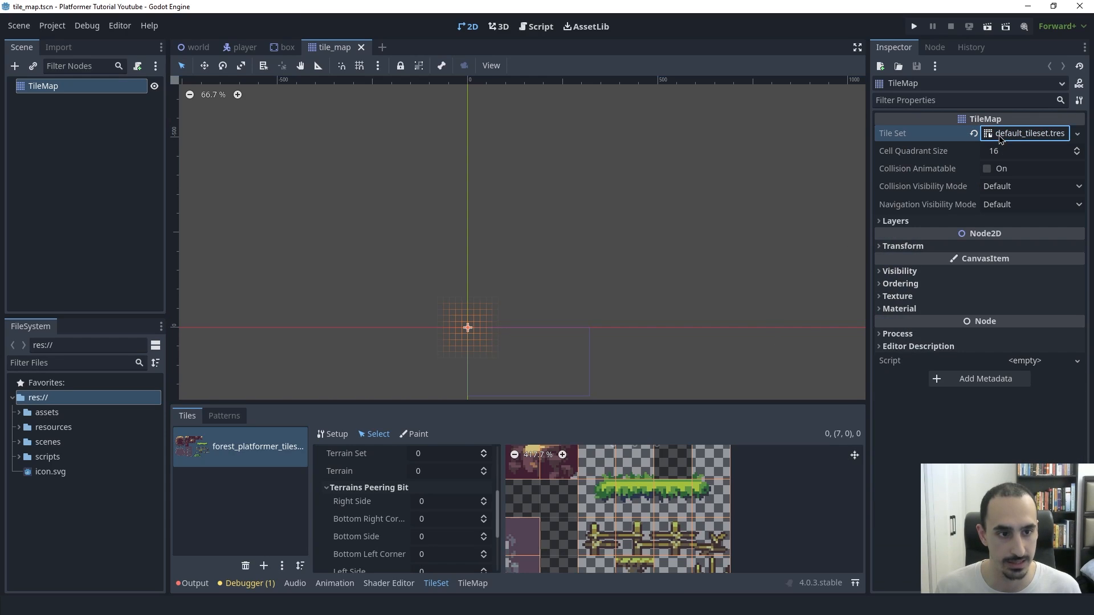
left_click(893, 222)
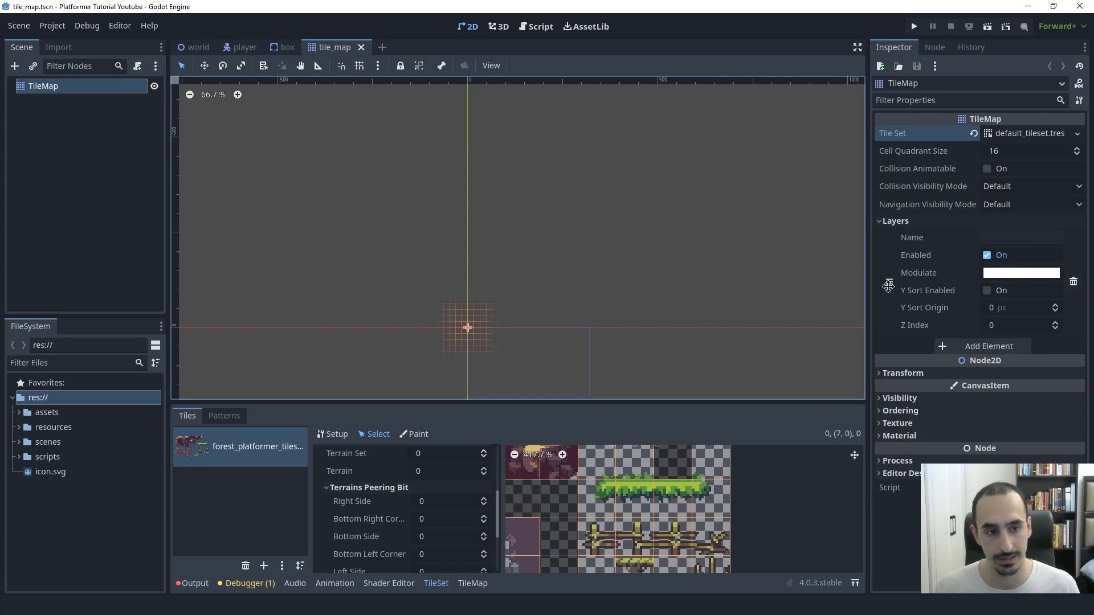
left_click(1013, 234)
type("Ground")
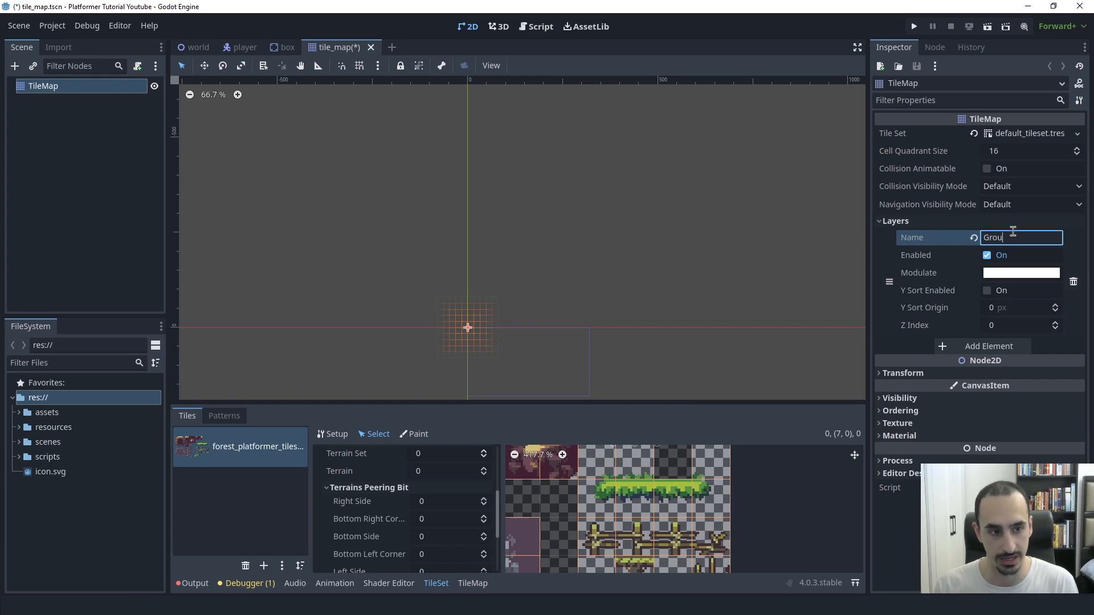
key("Return")
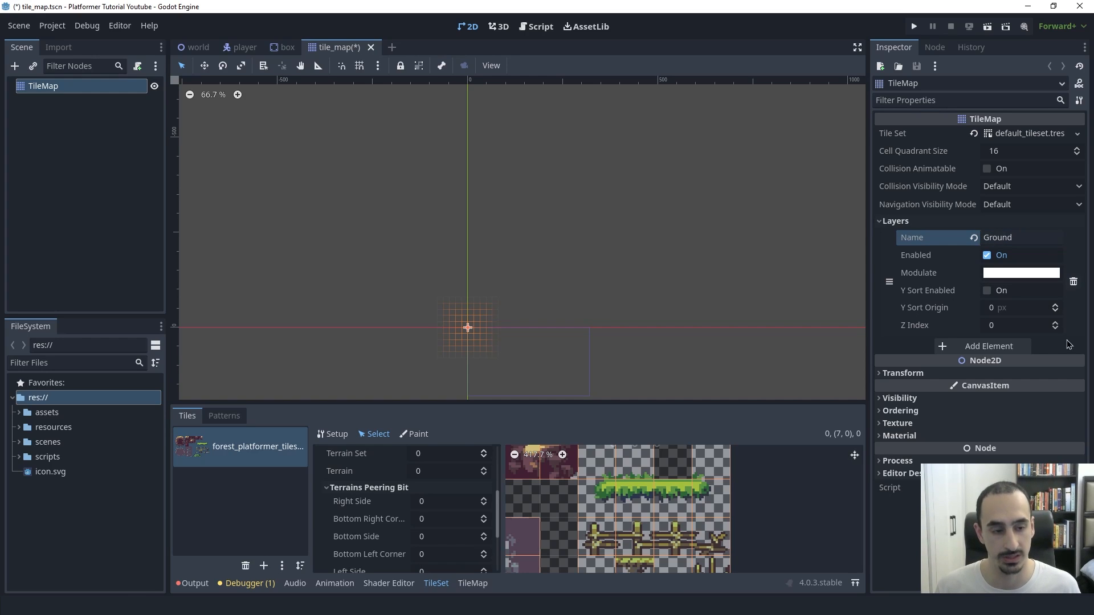
Add a second TileMap layer named Grass and set its Z Index to 1.
left_click(988, 346)
left_click(1000, 345)
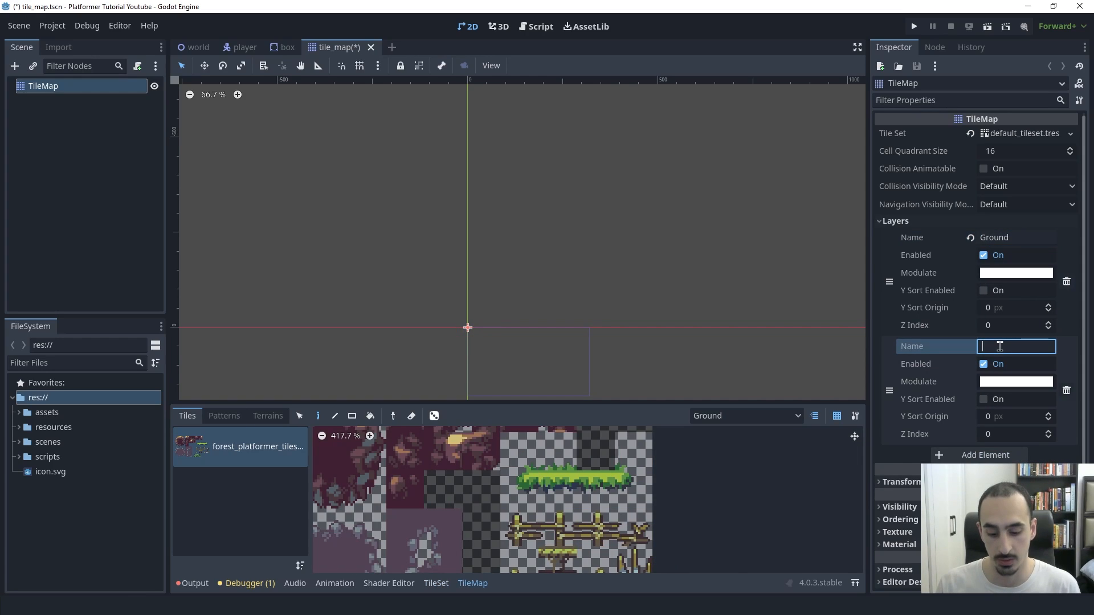
type("Grass")
key("Return")
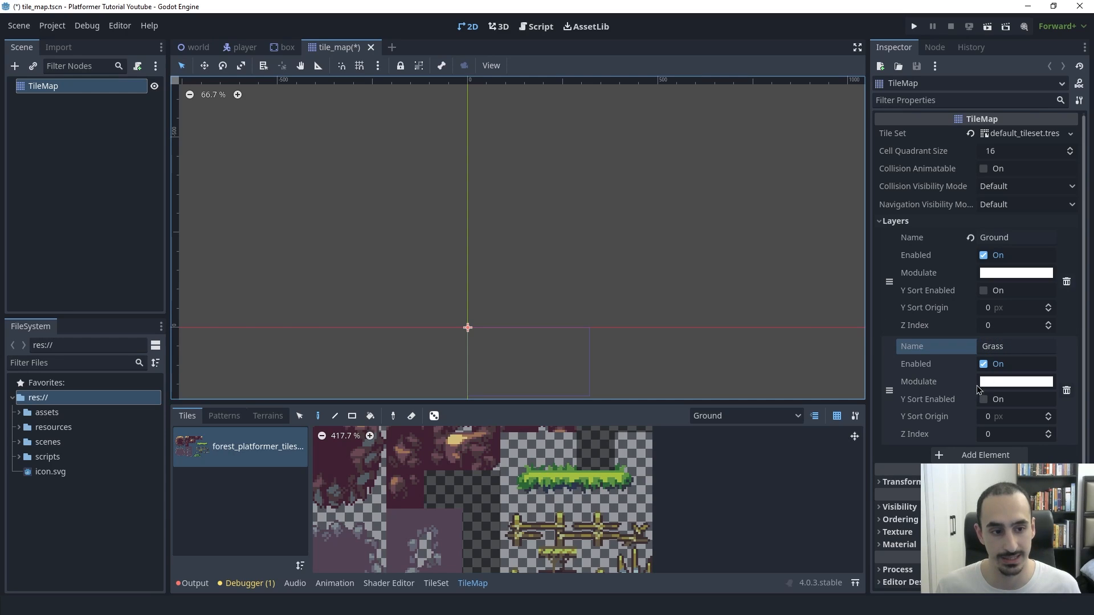
left_click(1008, 433)
key("Return")
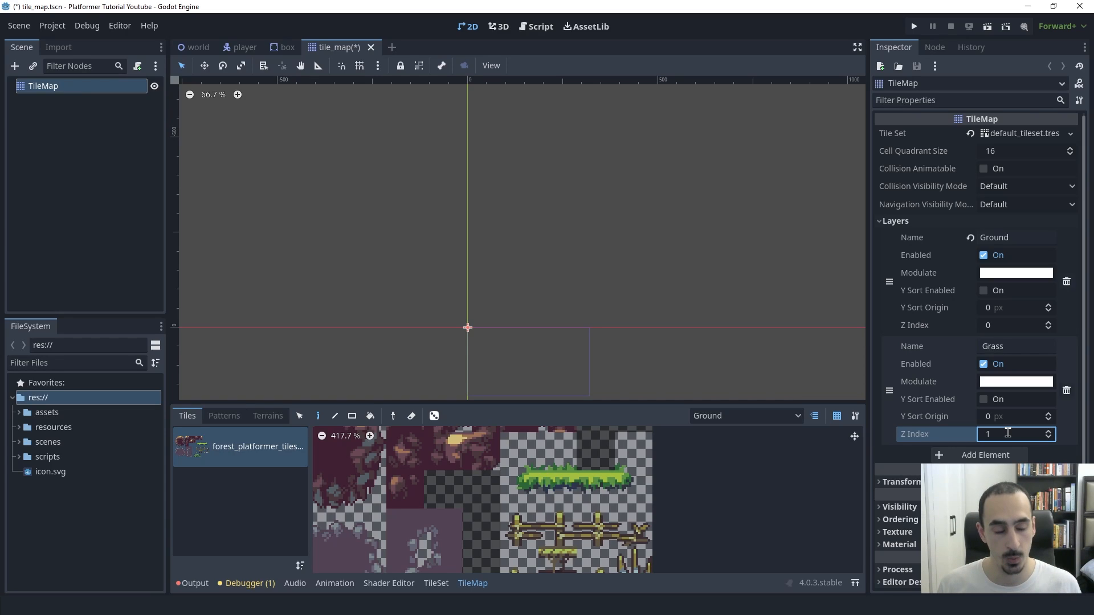
Check the layer choices offered for tile painting and save the tile_map scene.
middle_click_drag(574, 384, 597, 296)
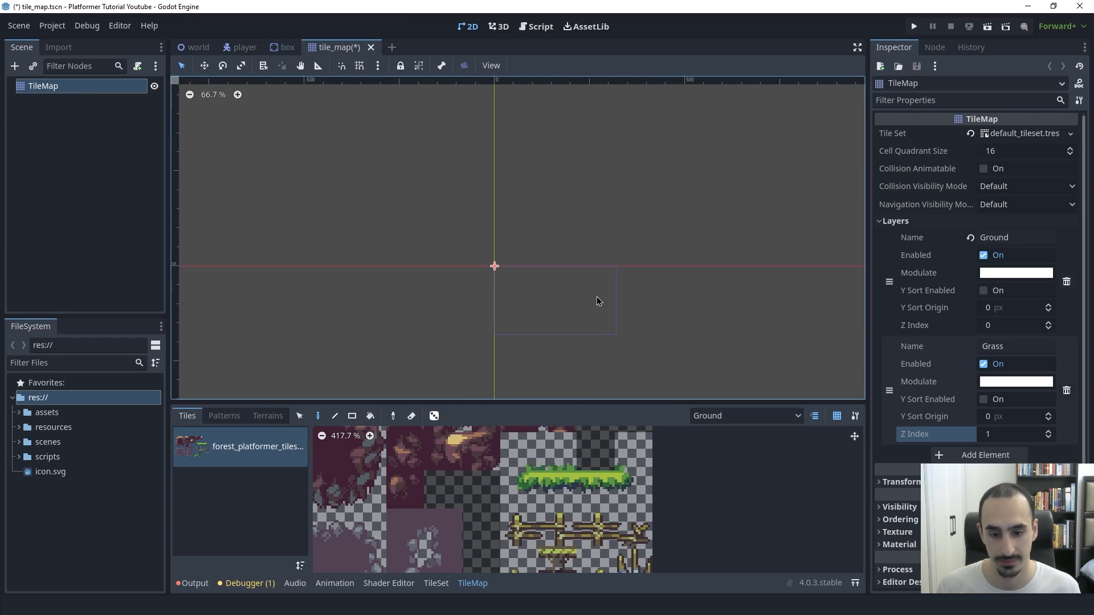
left_click(719, 417)
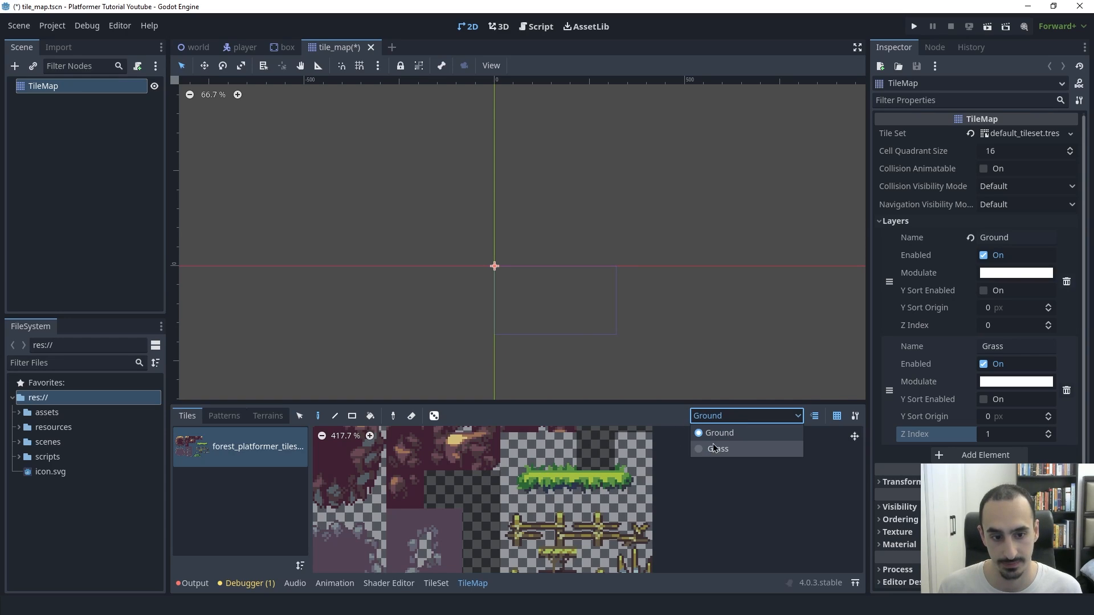
left_click(719, 416)
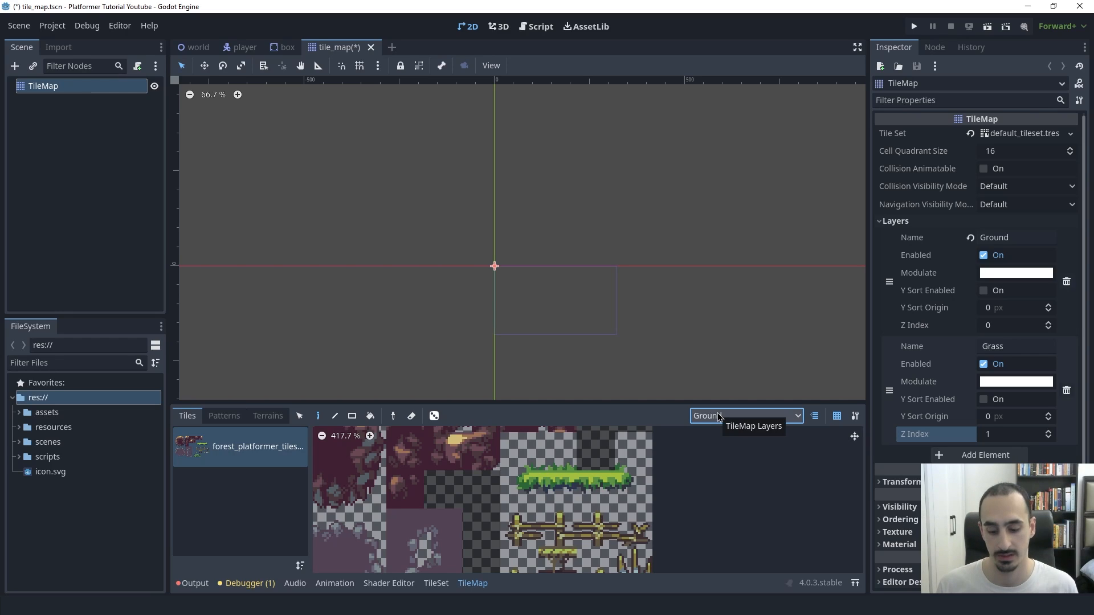
key("ctrl+s")
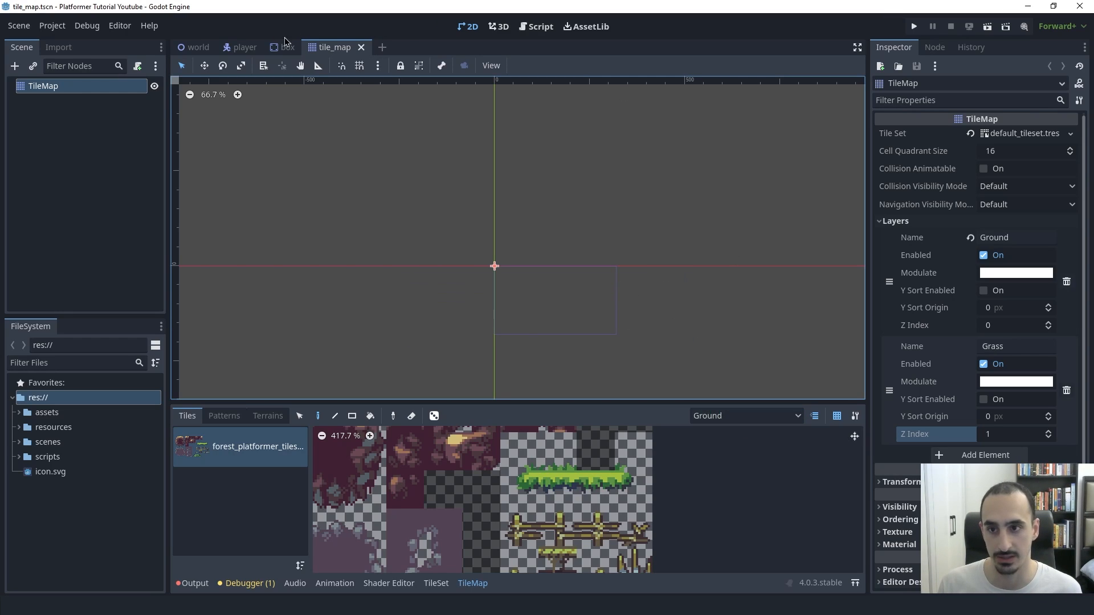
In the world scene, try painting grass over the ground's top edge on the Ground layer, and undo it.
left_click(196, 47)
middle_click_drag(586, 313, 501, 303)
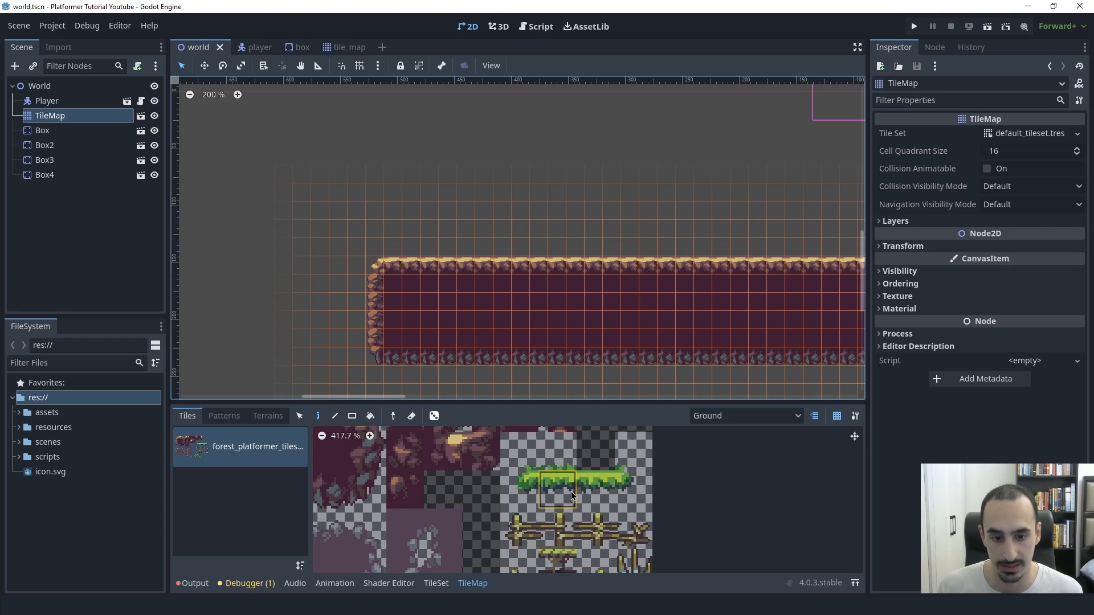
left_click(589, 490)
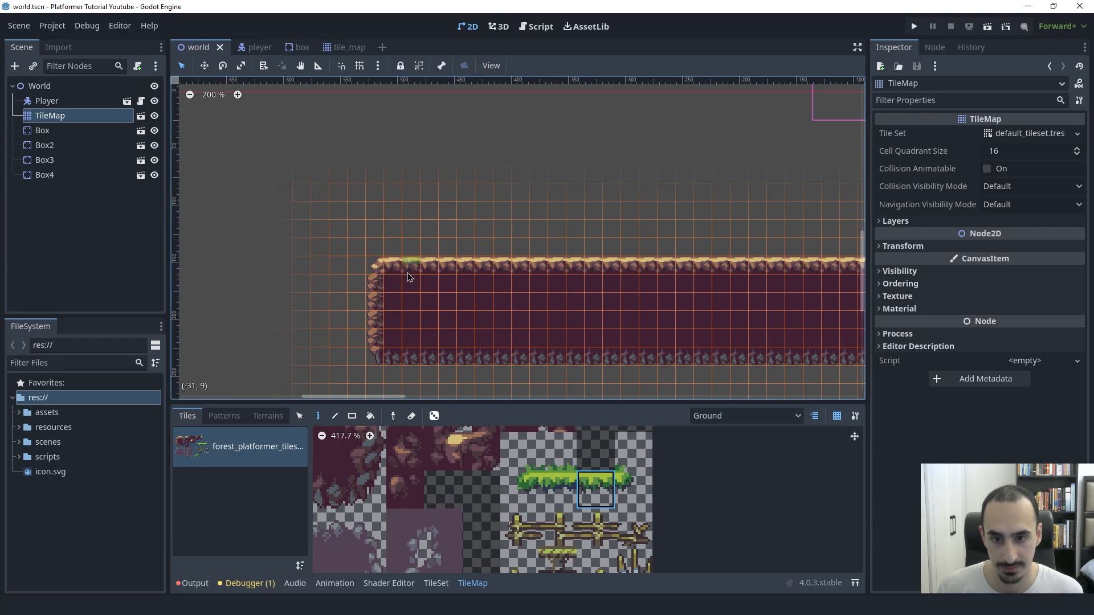
left_click_drag(396, 267, 463, 262)
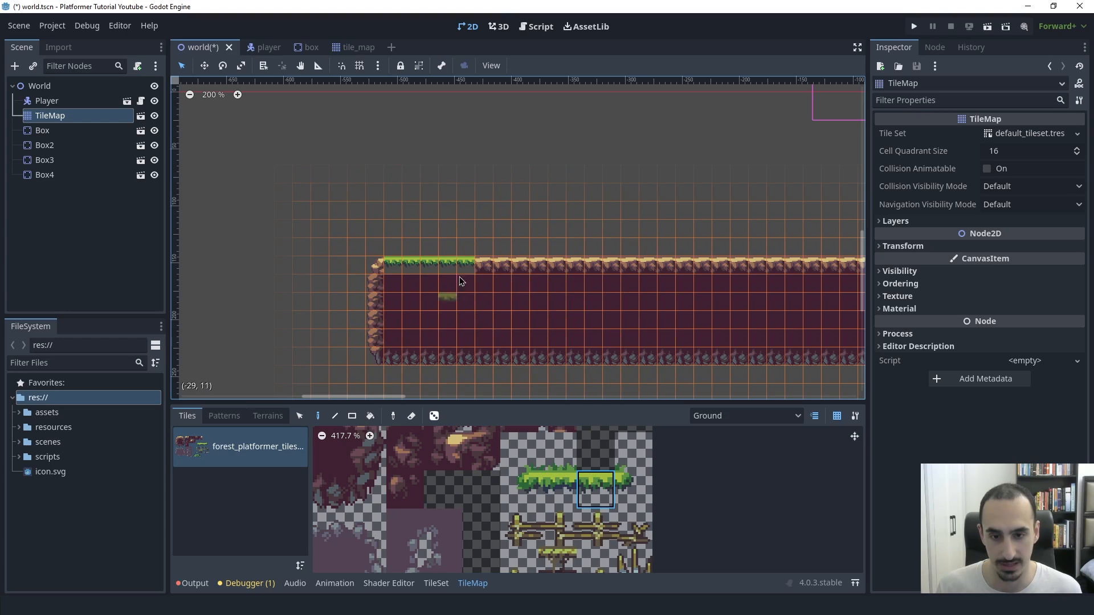
key("ctrl+z")
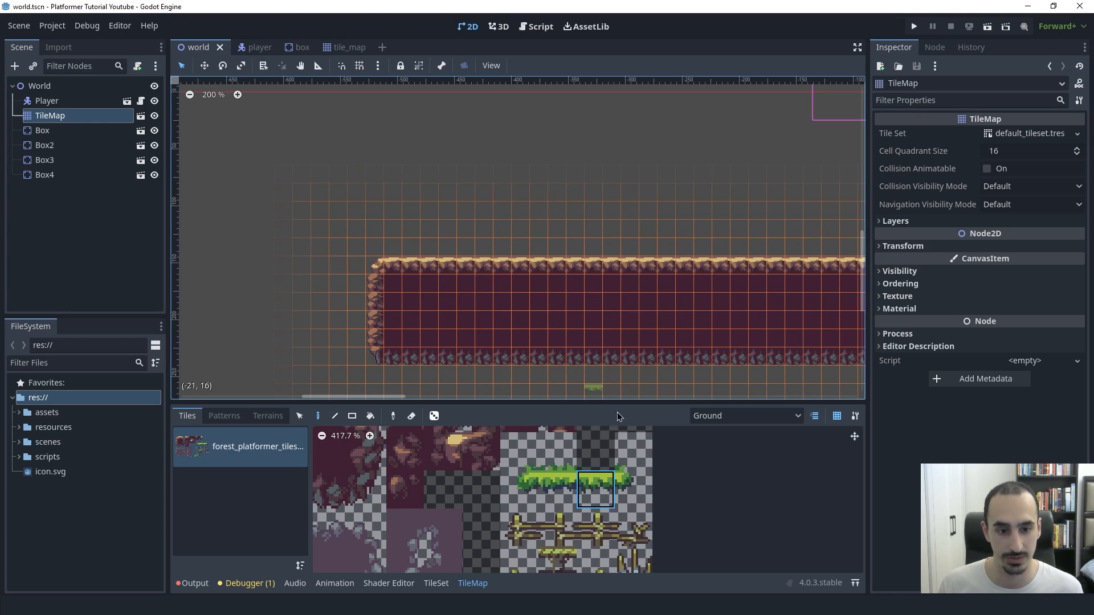
On the Grass layer, paint stretches of the two middle grass tiles along the ground's top edge, from its left end to beneath the first box.
left_click(723, 416)
left_click(729, 449)
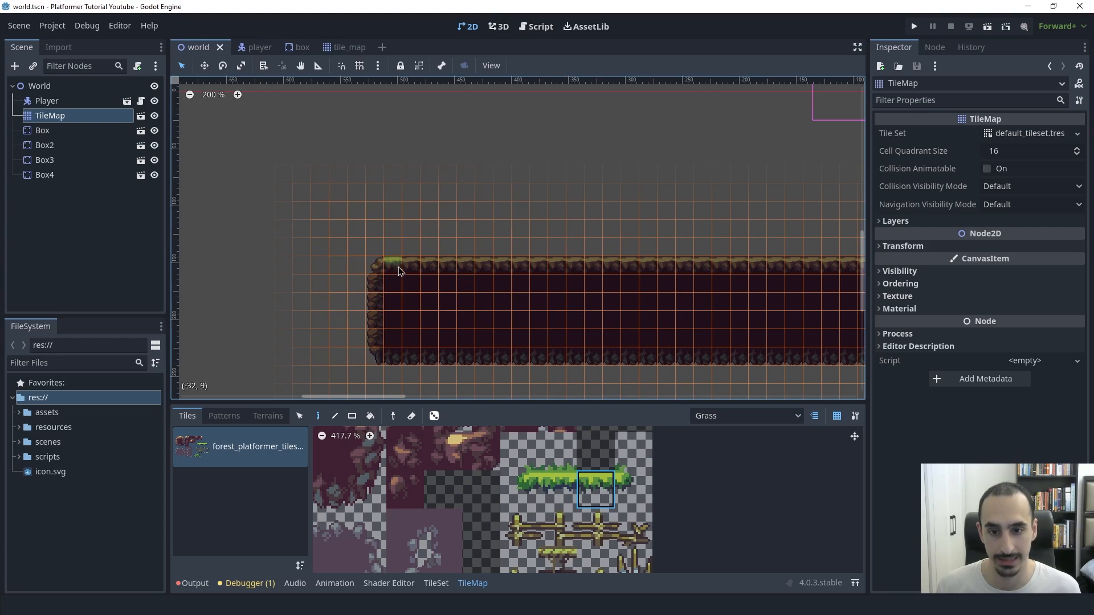
left_click_drag(392, 263, 575, 267)
left_click(557, 488)
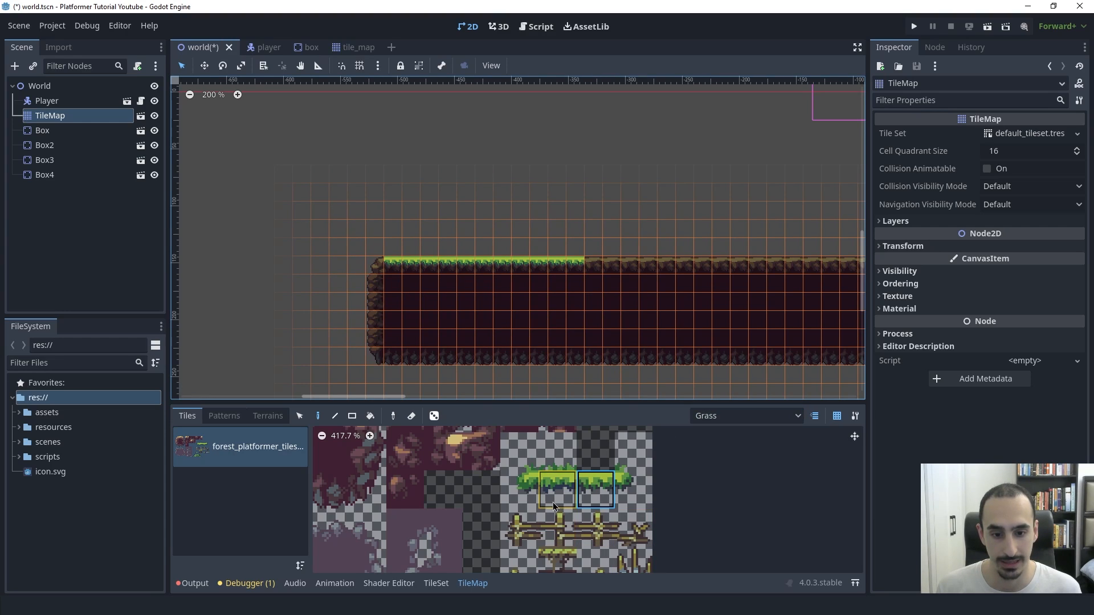
left_click_drag(592, 266, 732, 267)
middle_click_drag(755, 280, 689, 300)
left_click(593, 487)
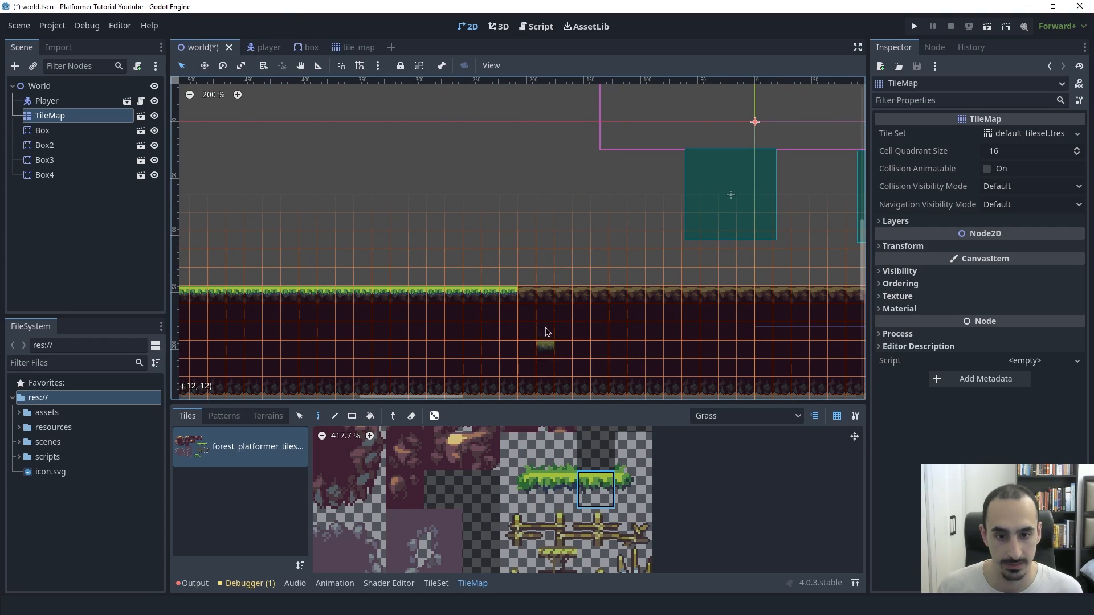
left_click_drag(530, 298, 733, 297)
Continue the grass on the ground's top edge to beneath the third box using the first middle grass tile, filling the skipped cell.
middle_click_drag(740, 374, 552, 397)
left_click(557, 489)
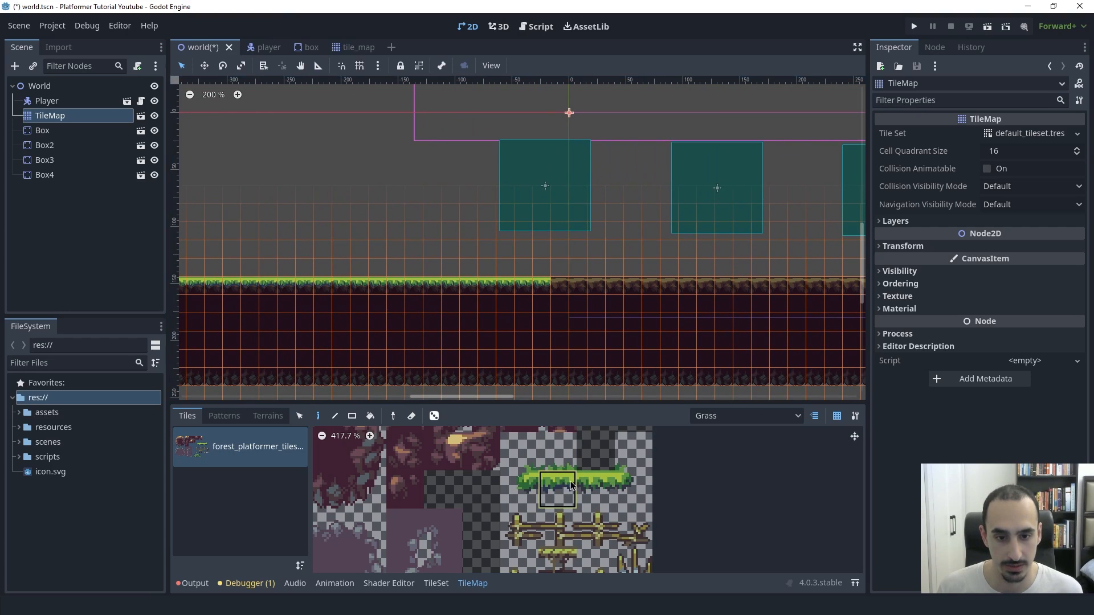
left_click_drag(586, 290, 669, 289)
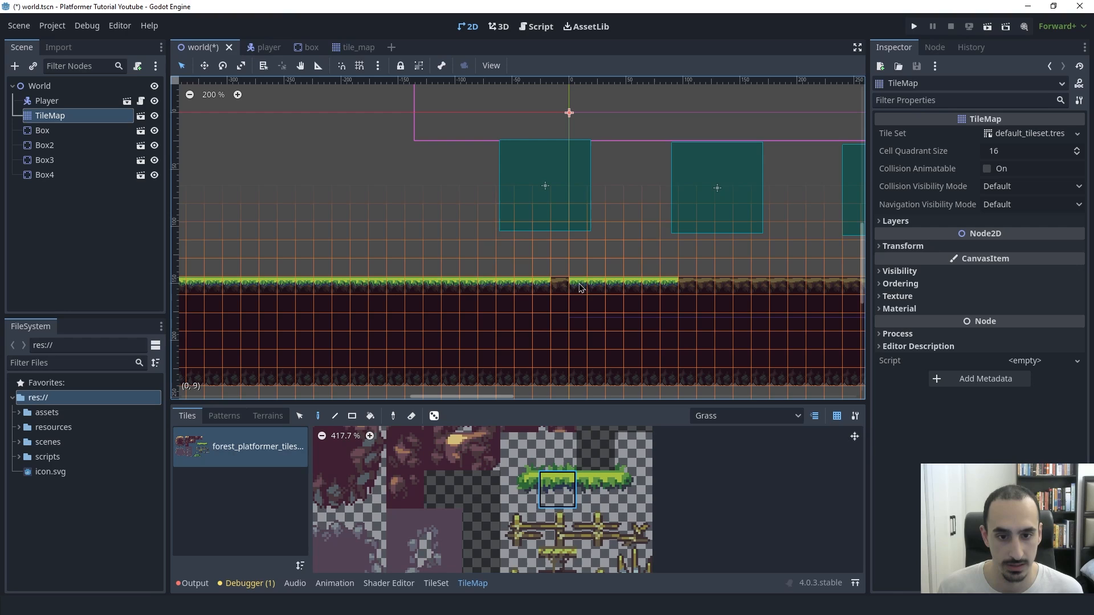
left_click(560, 289)
middle_click_drag(669, 295, 515, 300)
left_click_drag(528, 293, 758, 295)
middle_click_drag(758, 295, 538, 331)
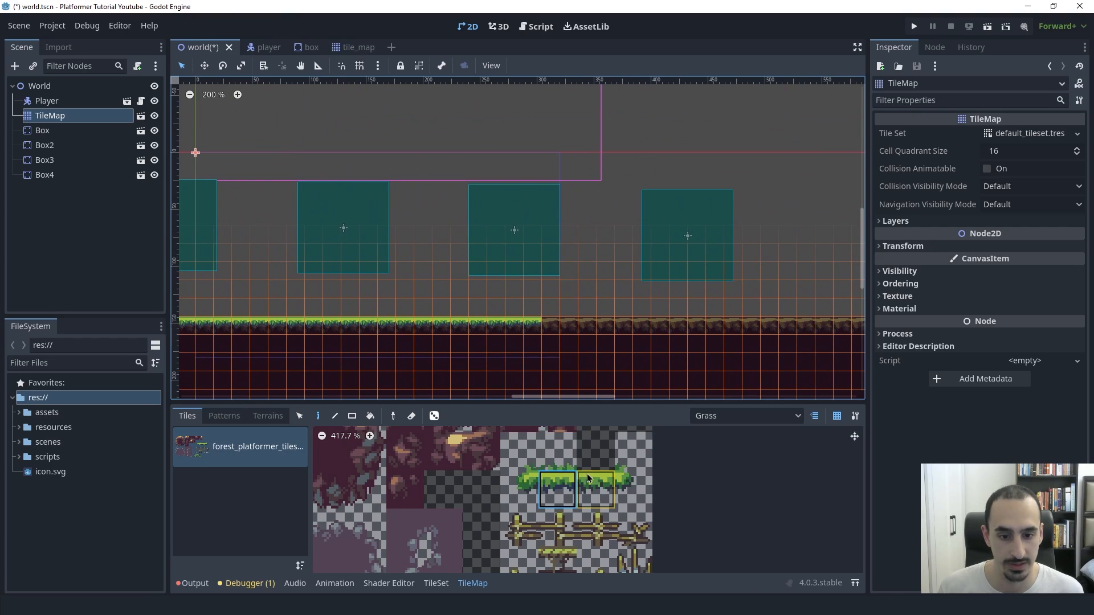
Extend the grass past the fourth box to the ground's right end, using the second and then the first middle grass tile.
left_click(596, 489)
mouse_move(545, 323)
left_mouse_down()
mouse_move(730, 334)
mouse_move(801, 328)
left_mouse_up()
middle_click_drag(801, 328, 566, 311)
left_click_drag(567, 311, 666, 308)
left_click(557, 489)
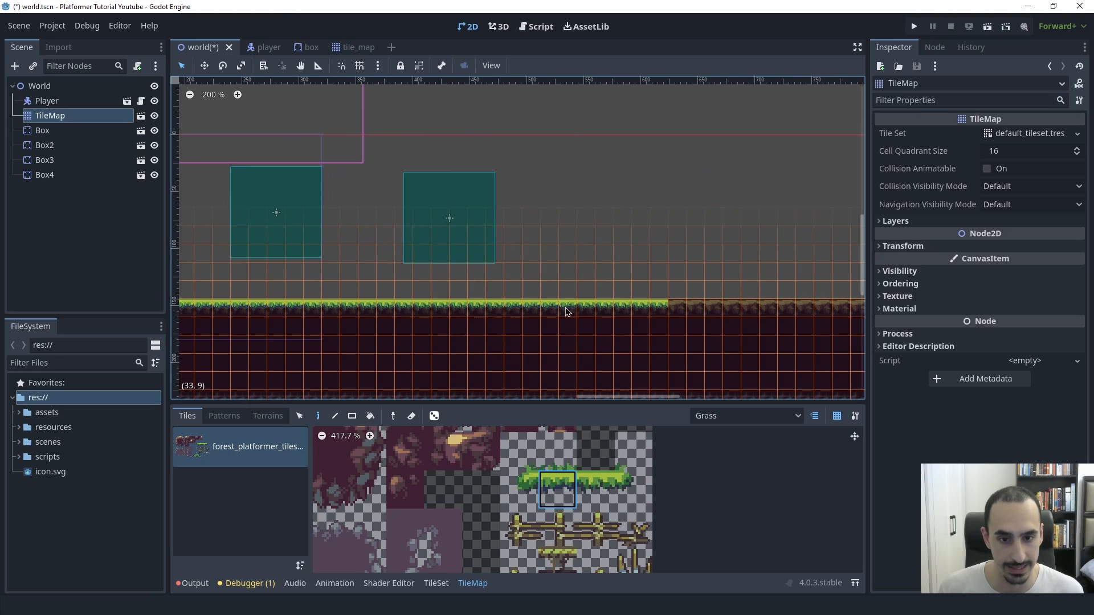
middle_click_drag(743, 322, 576, 310)
left_click_drag(516, 294, 772, 297)
Cap the grass strip with the right-end grass tile on the ground's upper-right corner and the left-end tile on its upper-left corner.
left_click(629, 484)
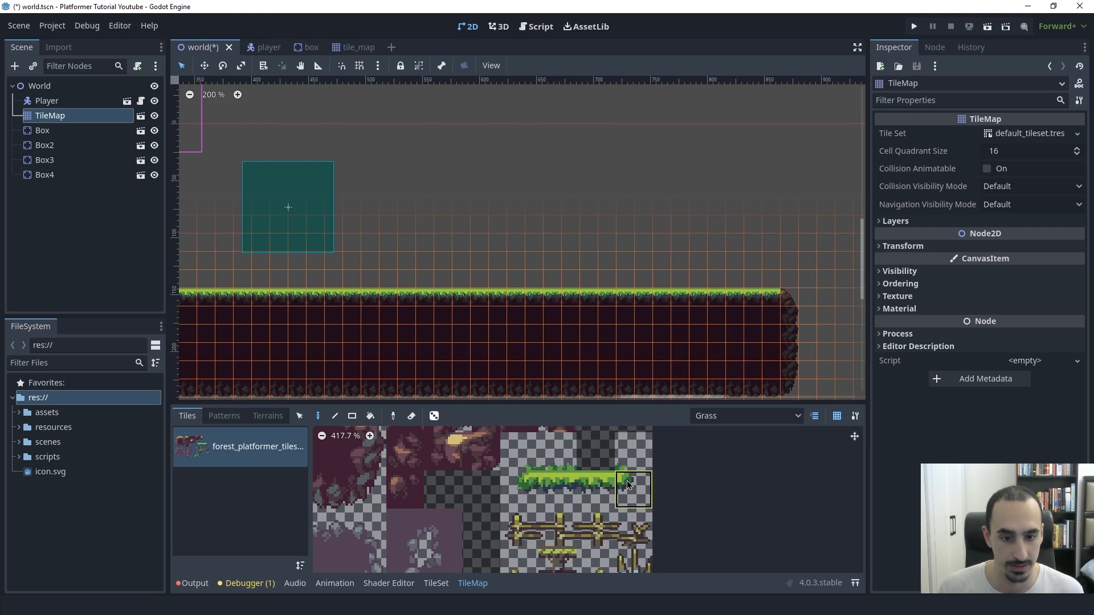
left_click(789, 302)
middle_click_drag(245, 348, 518, 313)
middle_click_drag(257, 308, 419, 328)
middle_click_drag(251, 320, 562, 313)
left_click(519, 488)
left_click(380, 284)
left_click(379, 286)
Run the project and test the player running over the grassy ground and jumping onto the boxes.
scroll(560, 313, "down", 4)
scroll(701, 340, "down", 4)
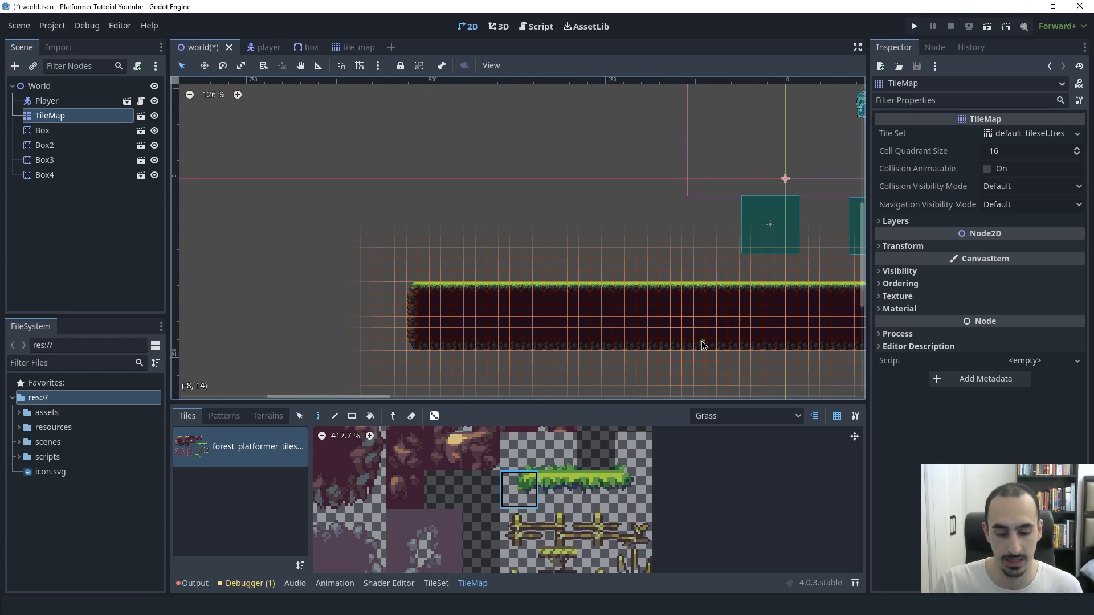
key("F5")
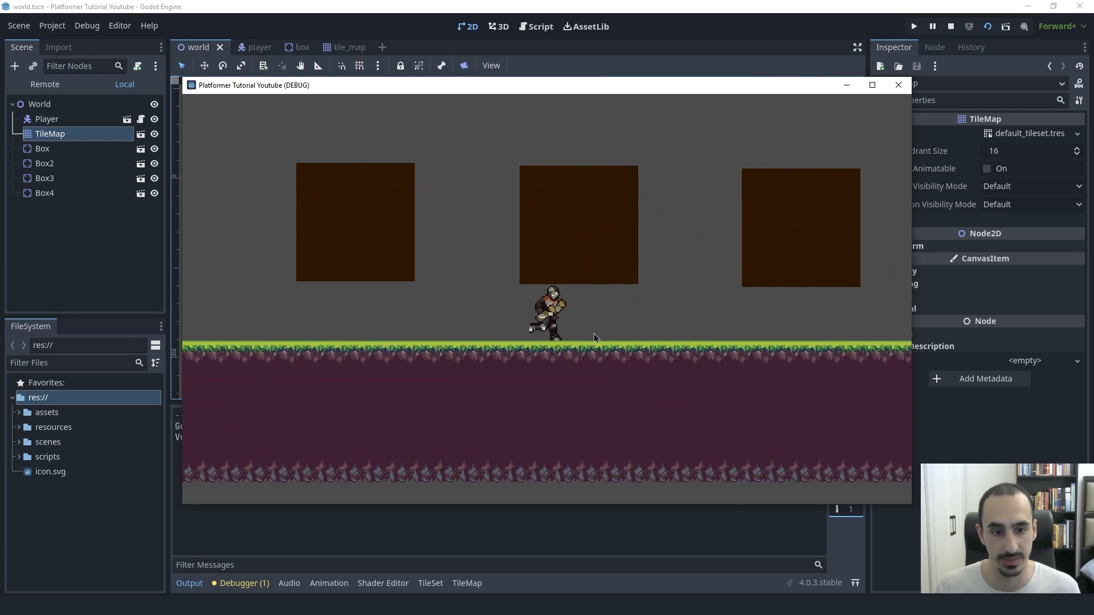
key("Right")
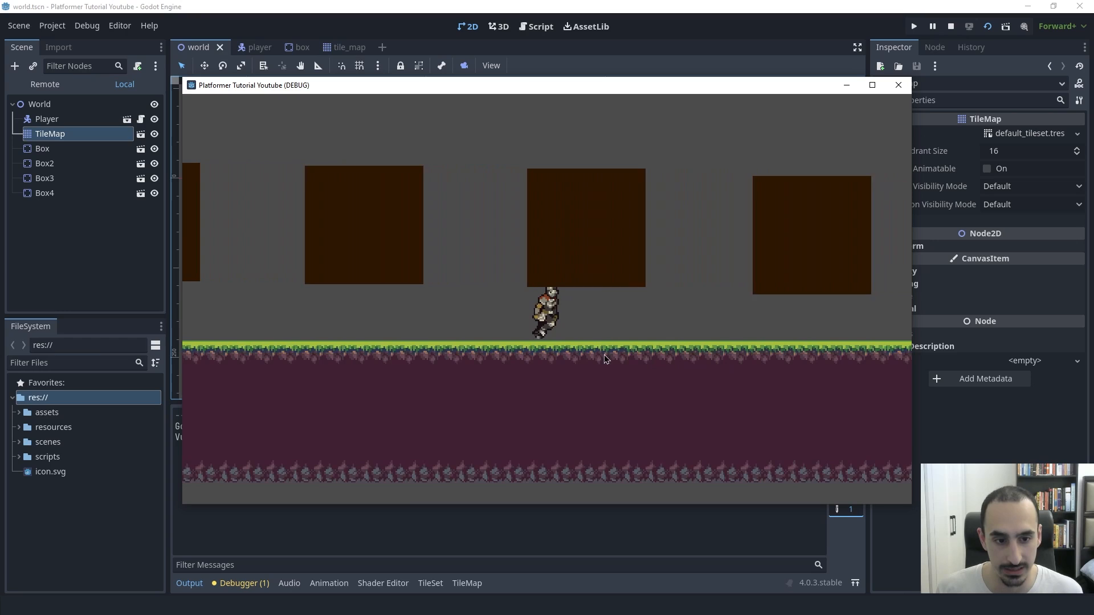
key("Right")
key("space")
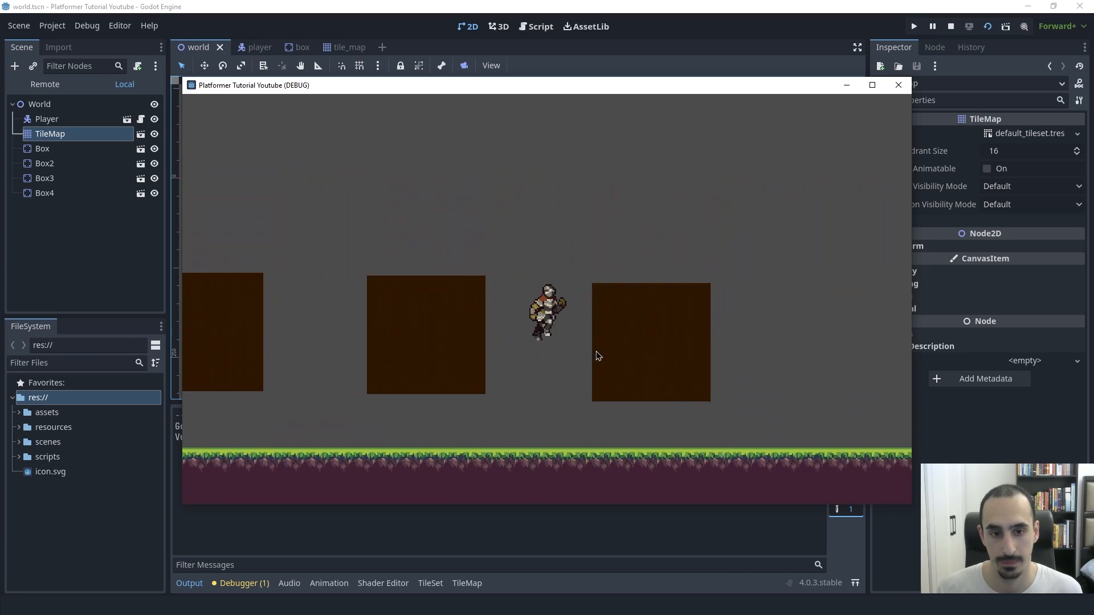
key("space")
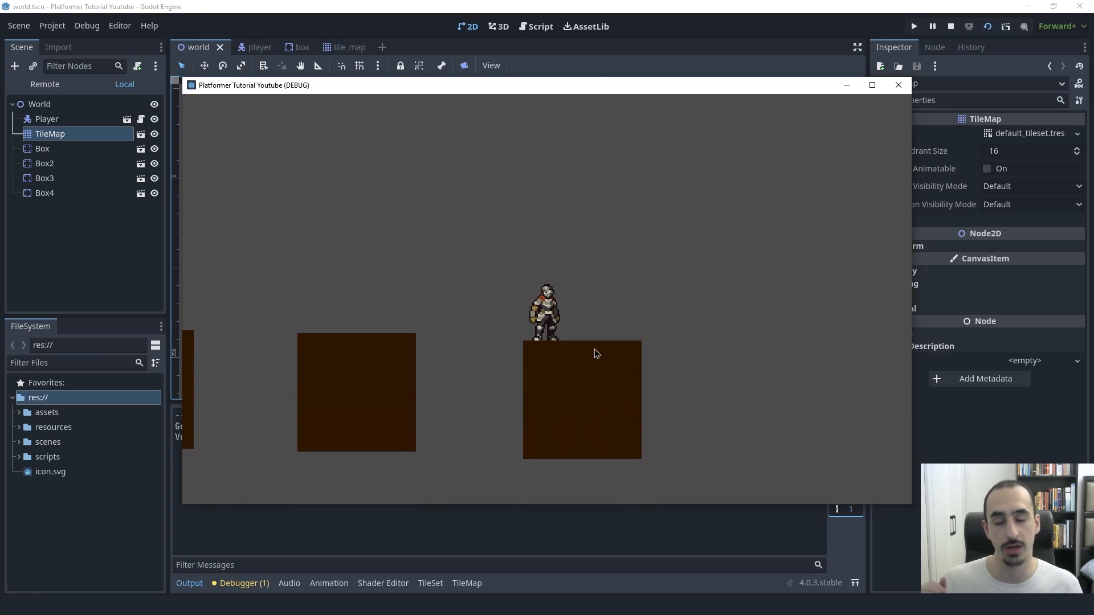
key("Left")
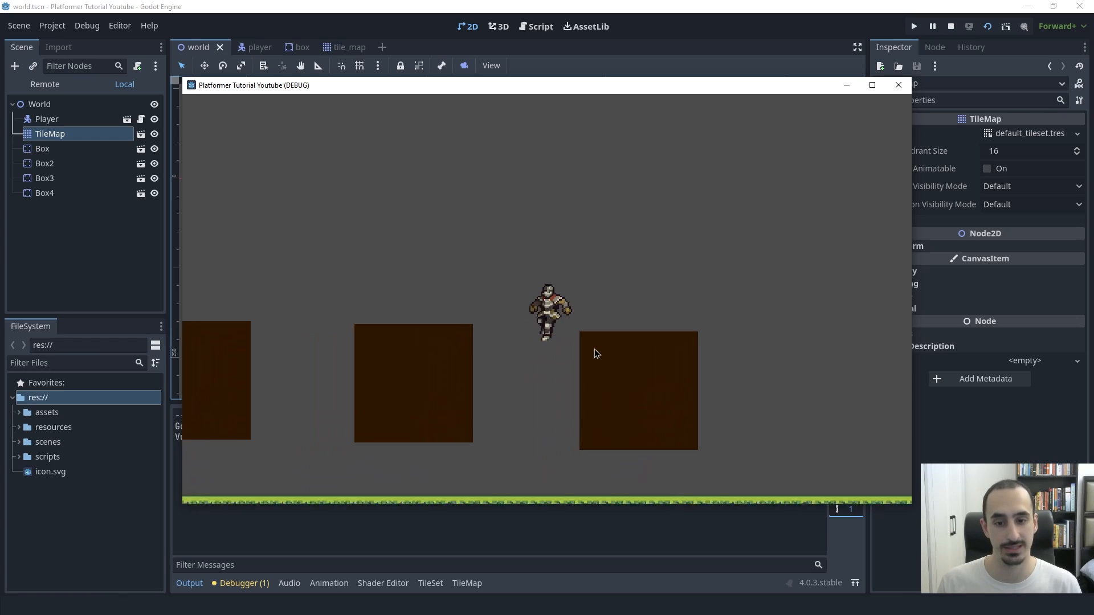